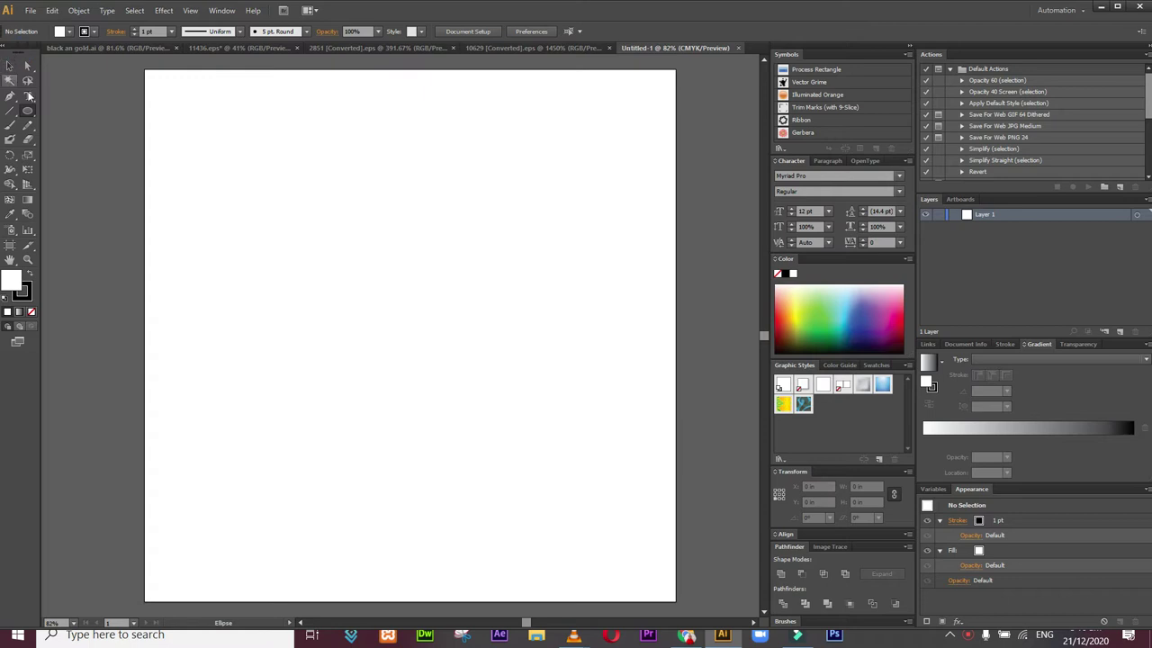
Step: Draw a 15 in square covering the whole artboard and fill it with light blue
click(35, 117)
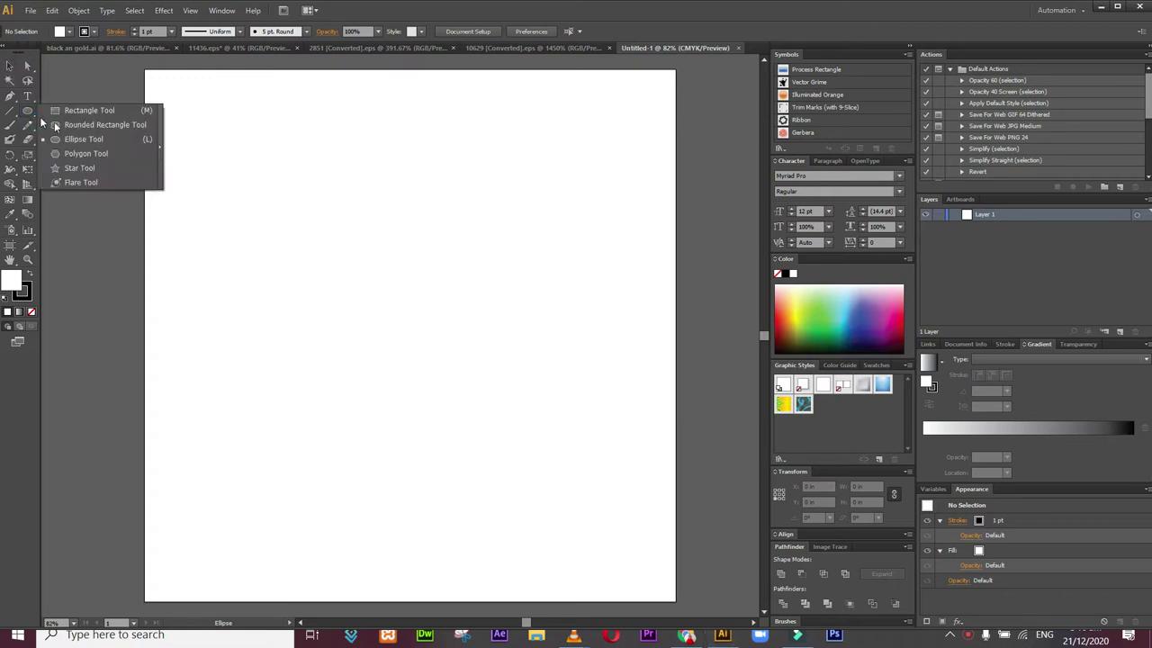
click(80, 110)
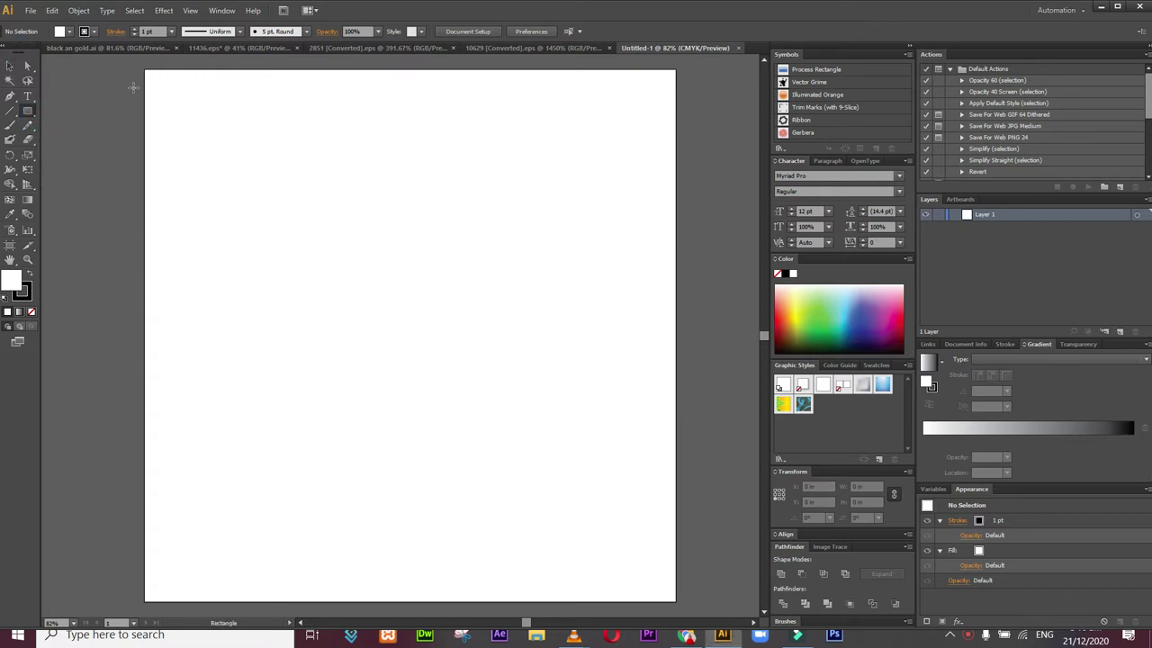
drag(144, 69, 675, 600)
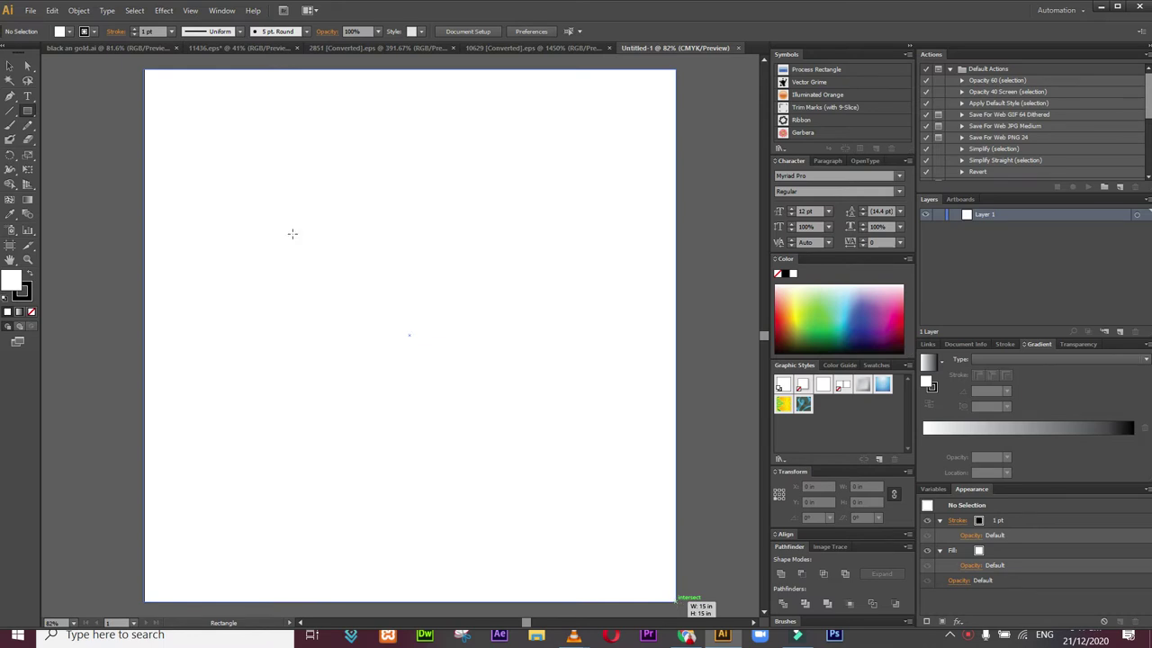
click(72, 36)
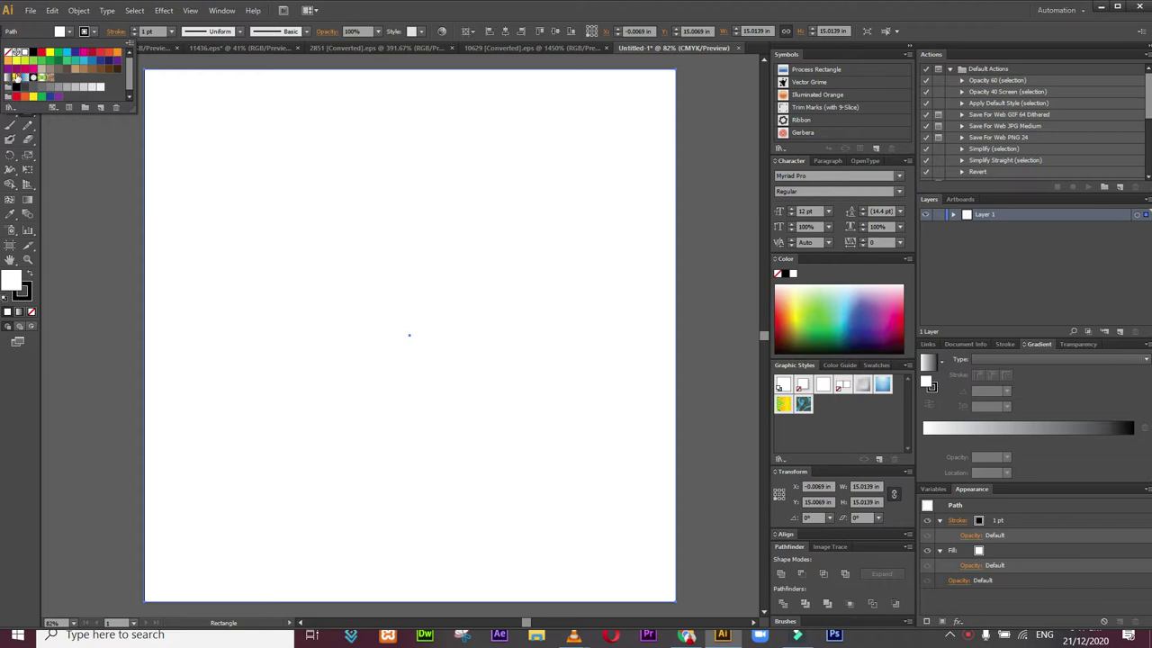
click(39, 56)
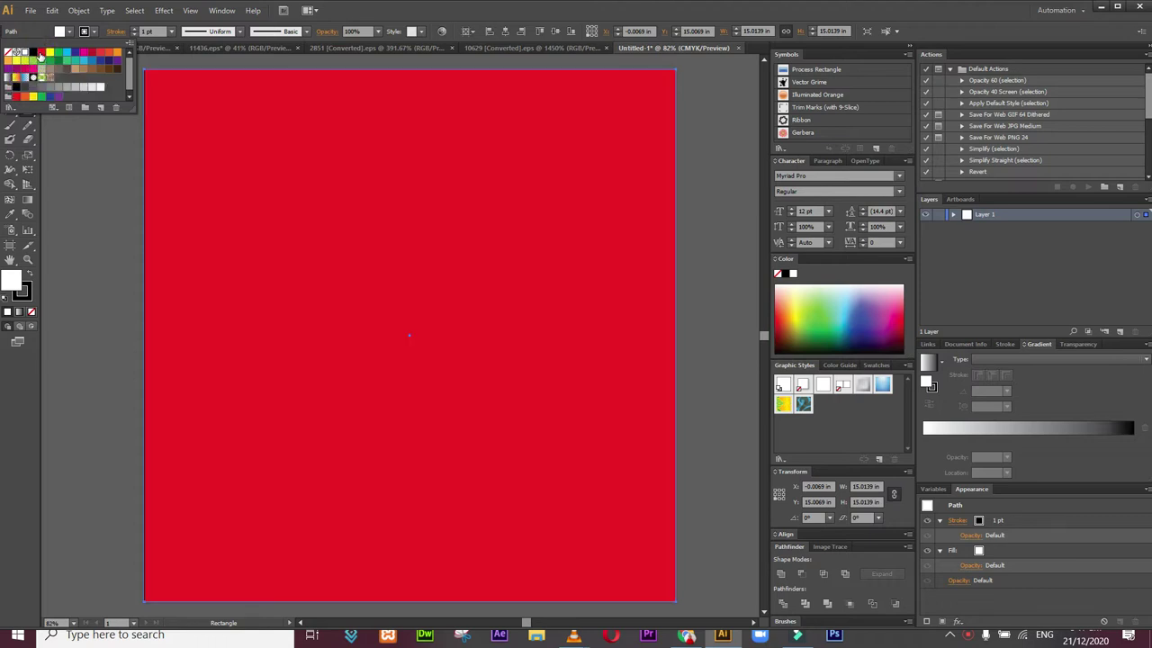
click(66, 54)
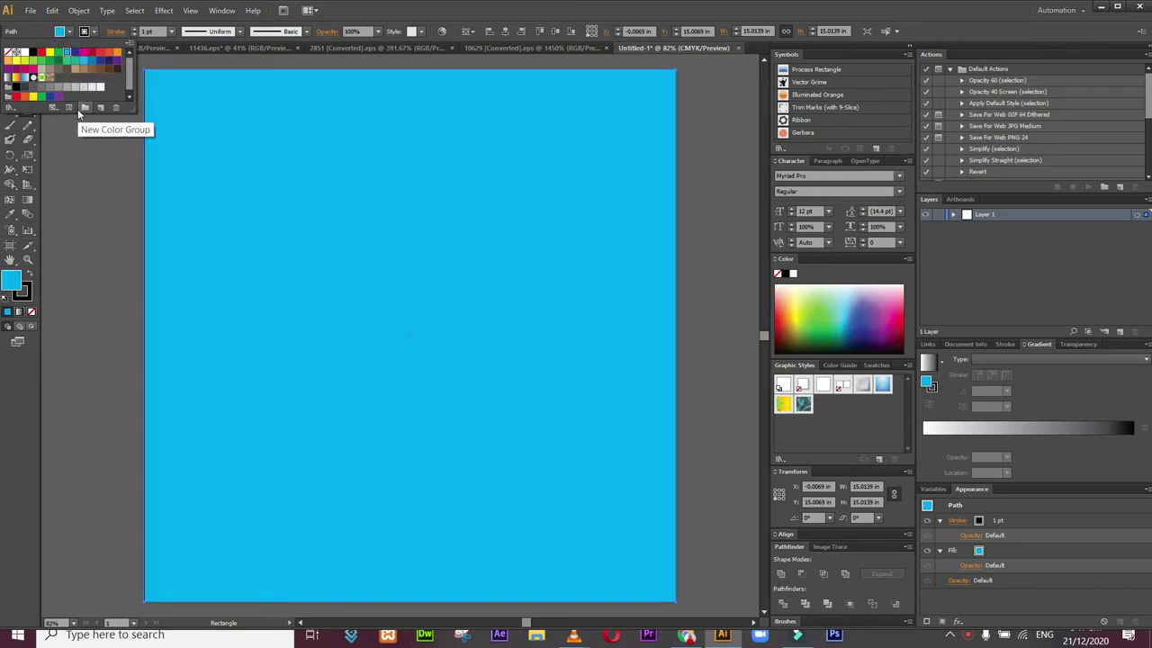
Step: Start a text block near the top of the blue square at 36 pt with the line "How to create a simple shape"
click(27, 95)
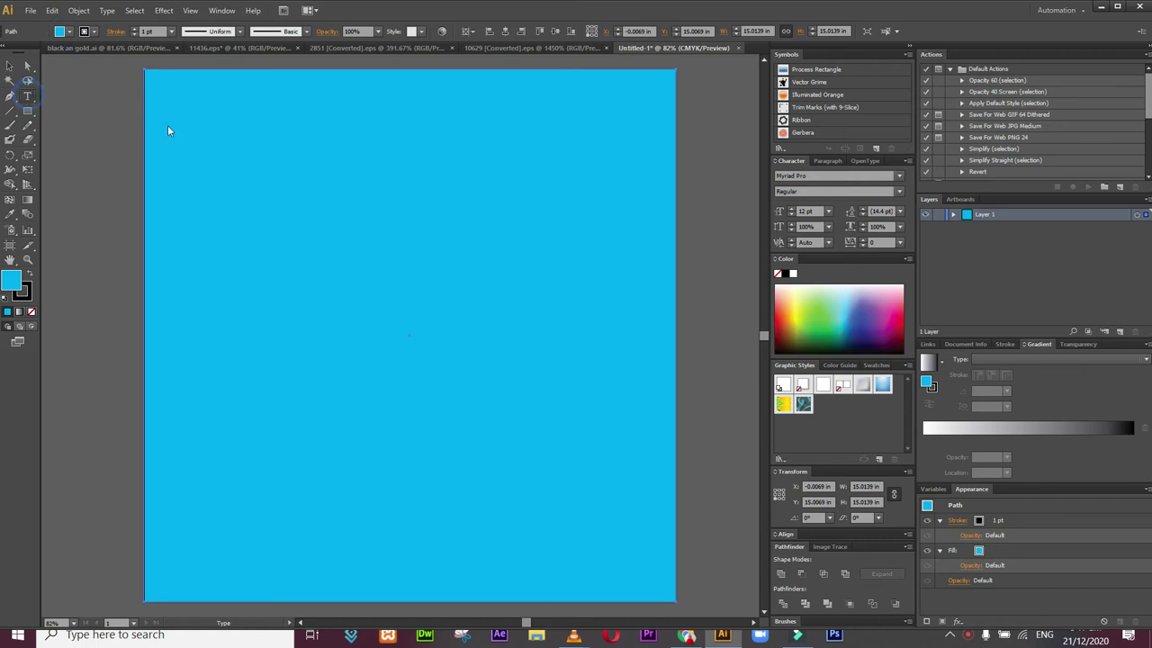
click(237, 155)
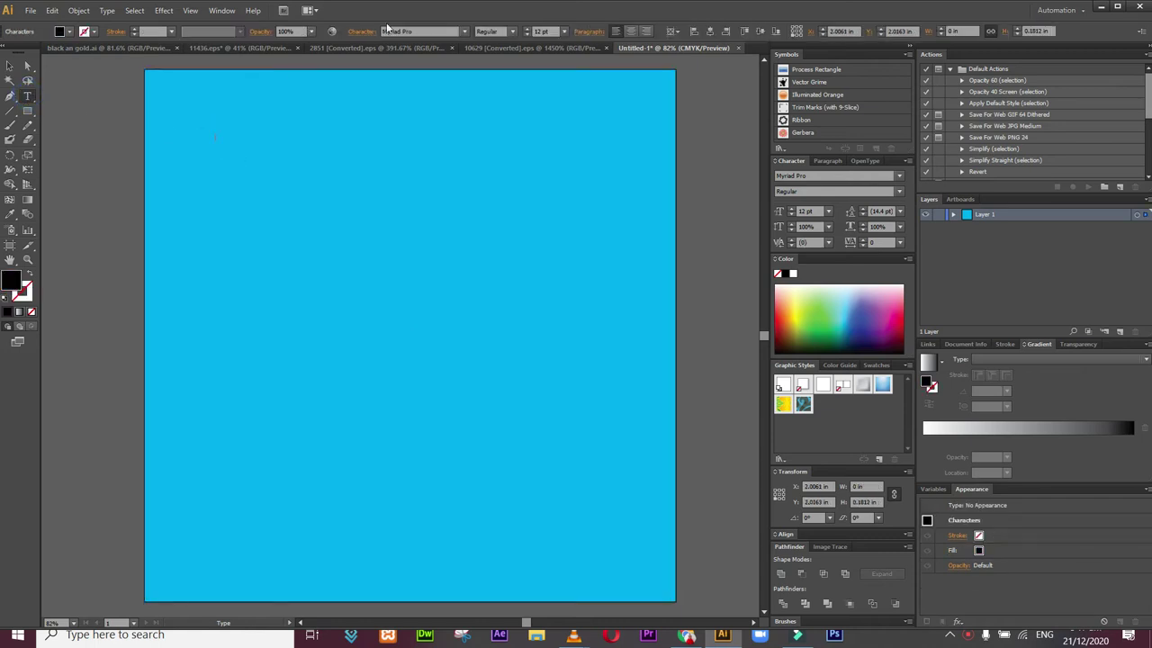
click(564, 32)
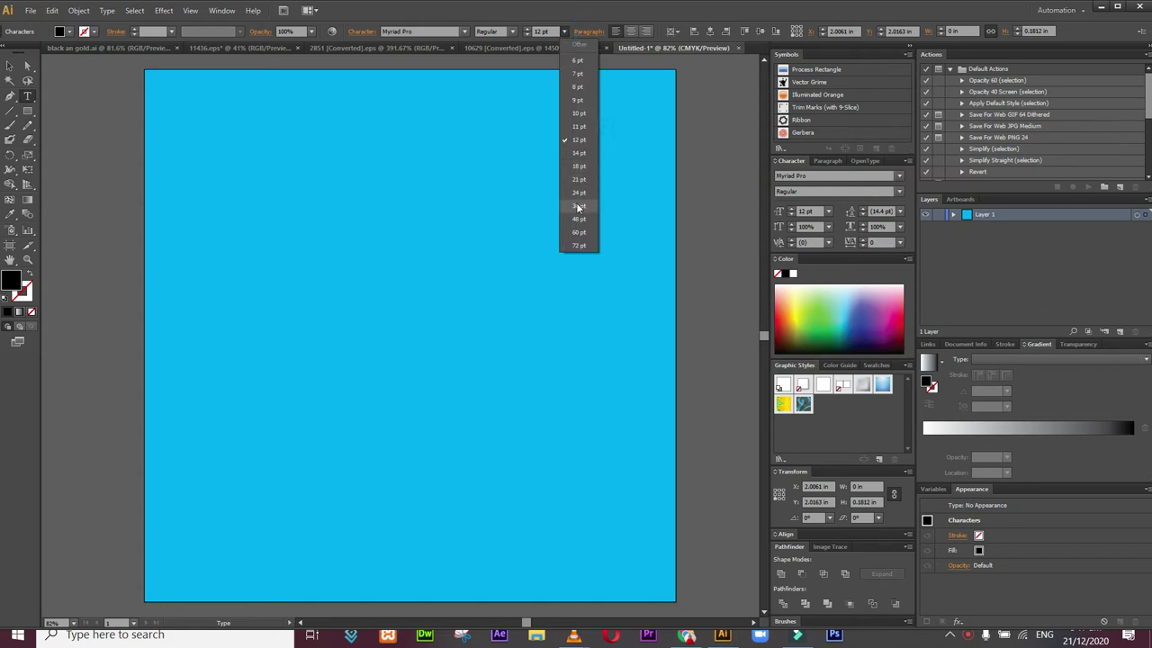
click(577, 206)
text(How t)
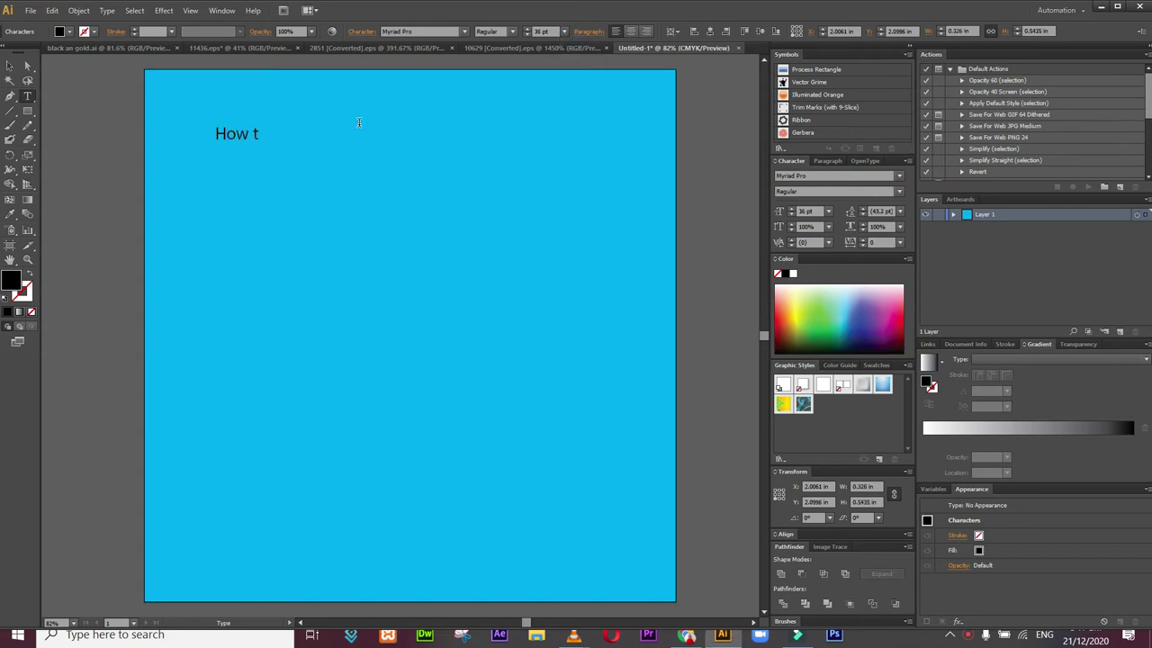
text(o create a simple shape)
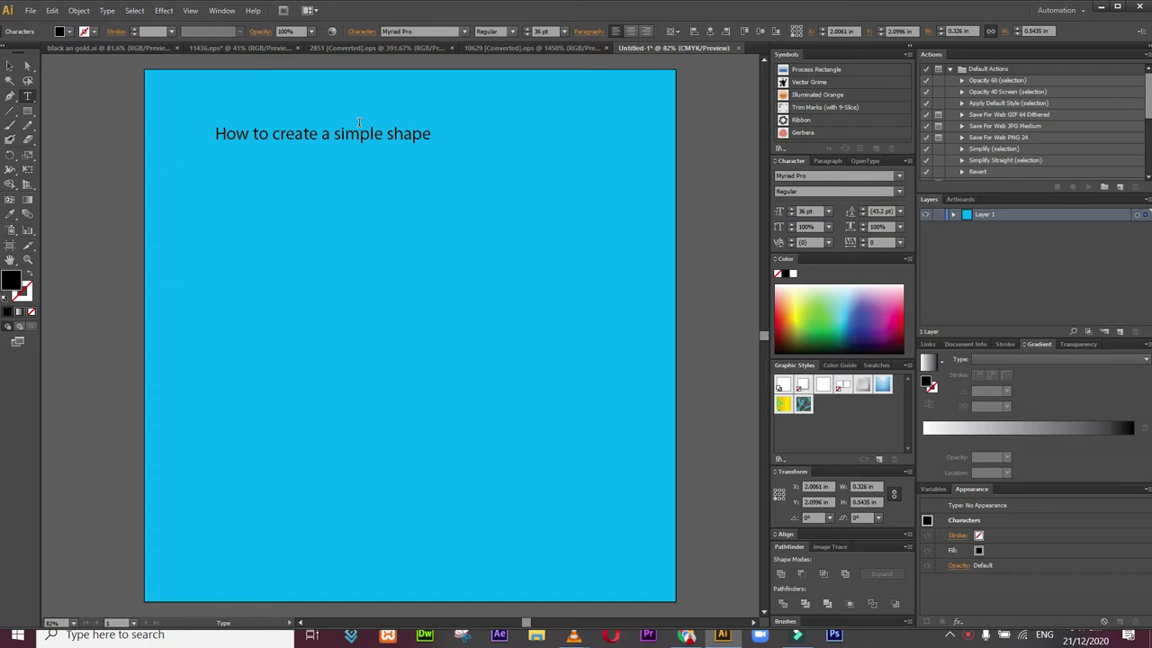
Step: Add the lines "How to color a shape", "how to Add Stroke to a Shape" and "How to use gridents tool" below the first line
key(Return)
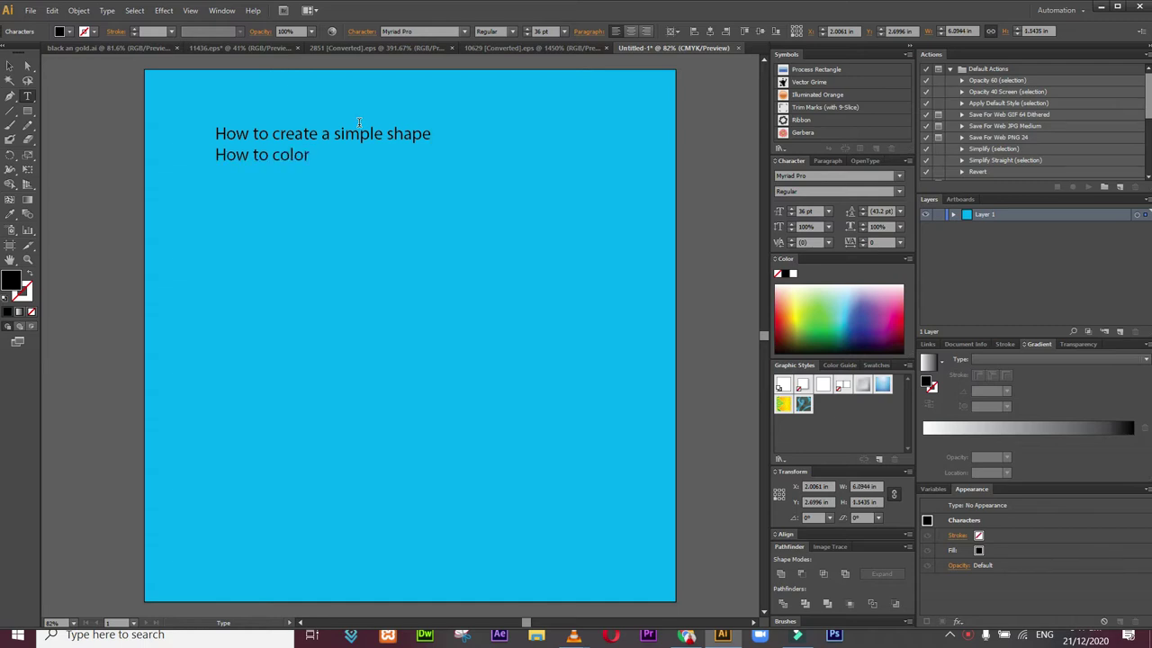
text(How to color a shape )
text(how to Add Stroke to a)
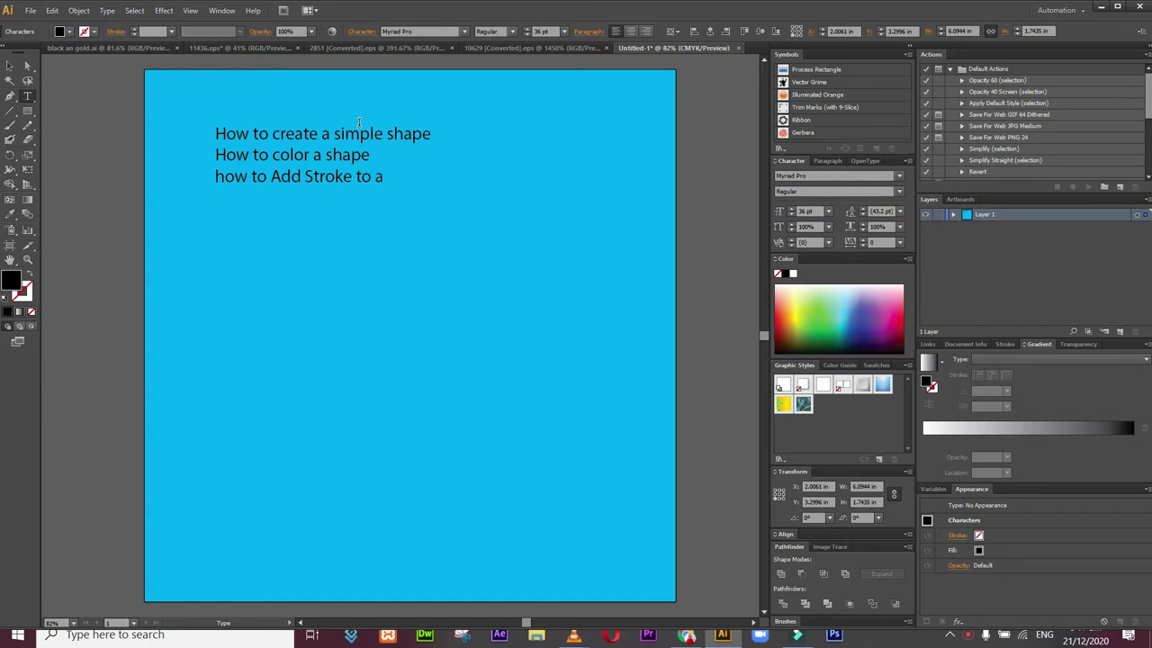
text(pe)
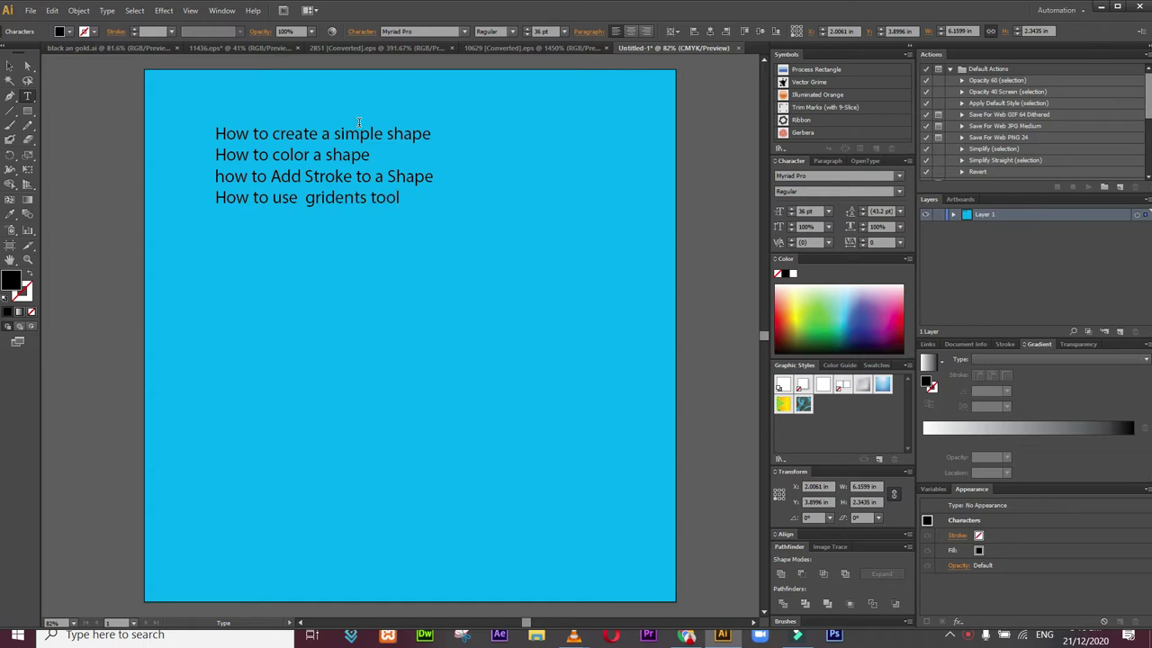
Step: Set the font size of all four text lines to 60 pt
drag(211, 122, 401, 200)
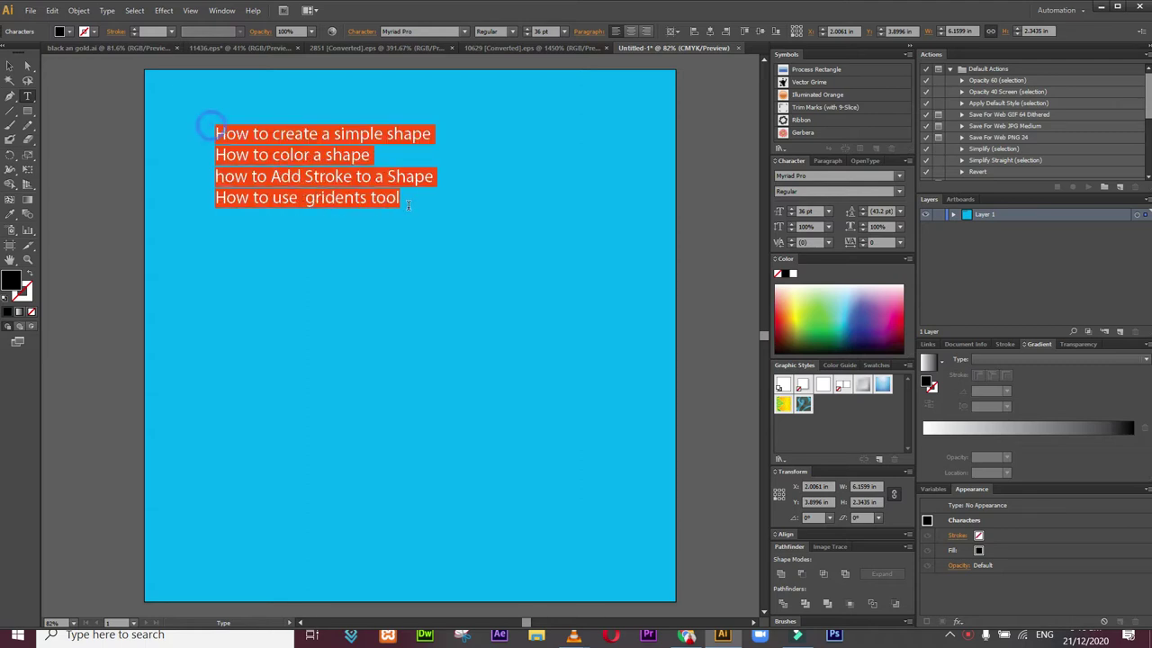
click(563, 32)
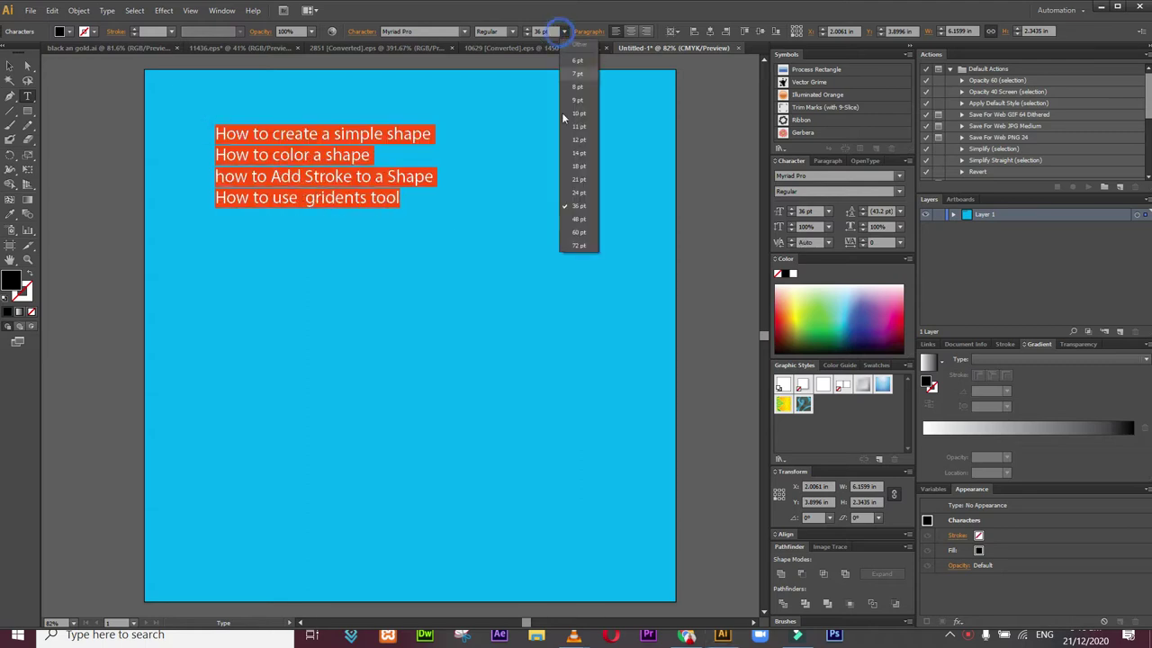
click(577, 233)
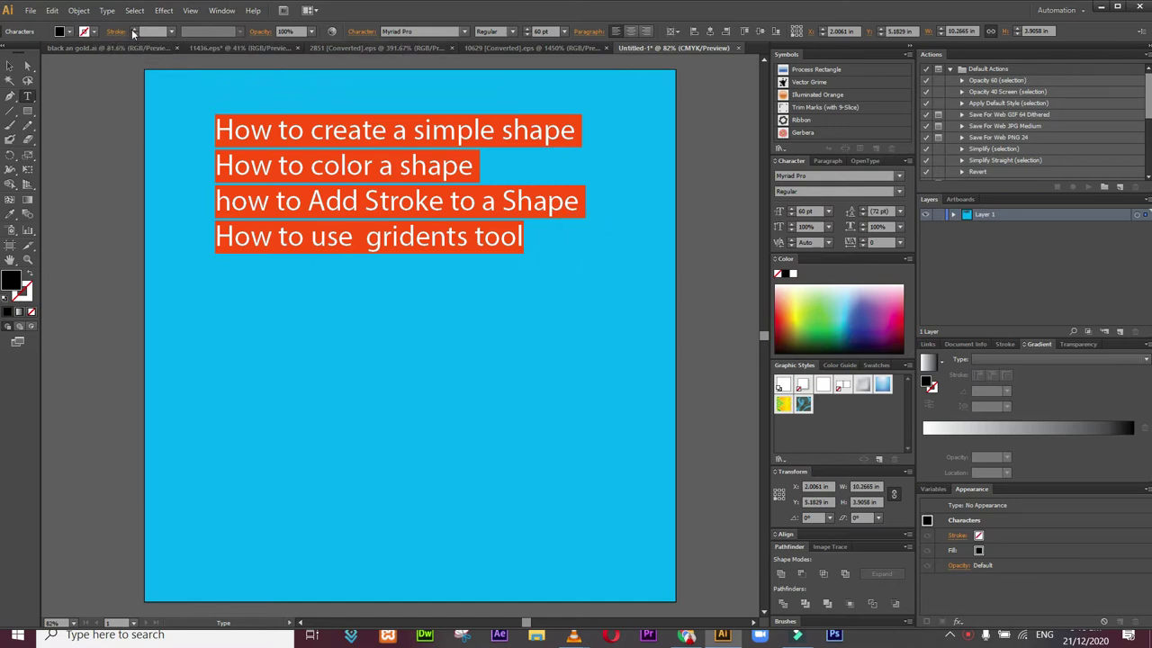
Step: Apply a 4 pt black stroke to all four text lines and deselect the text block
click(282, 162)
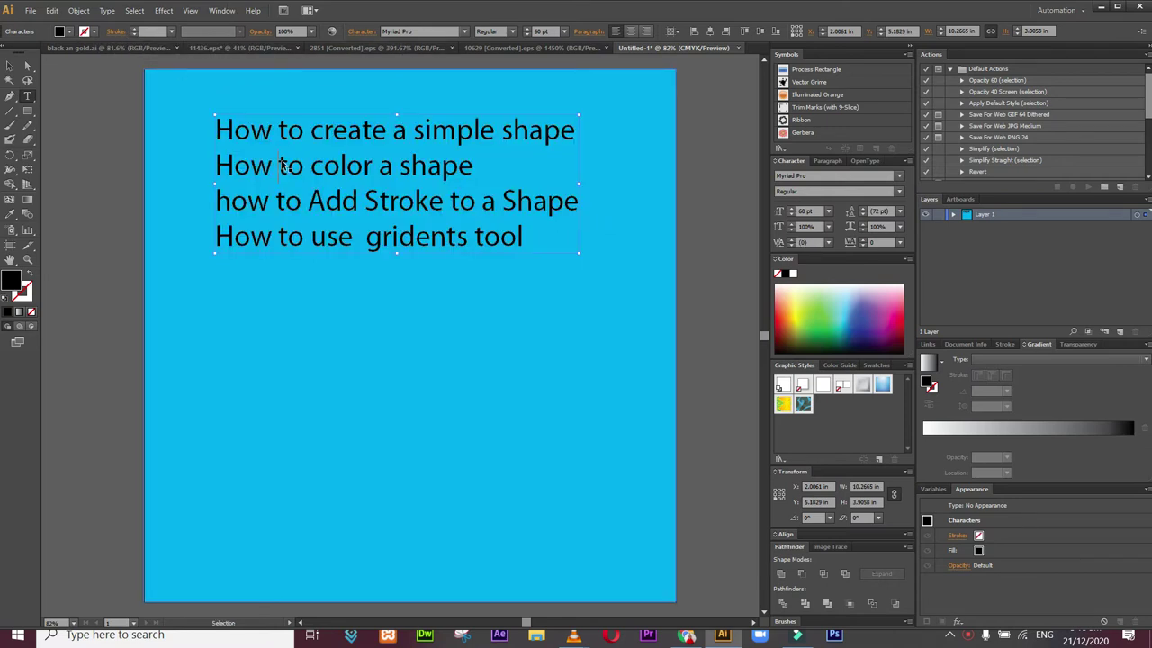
key(ctrl+a)
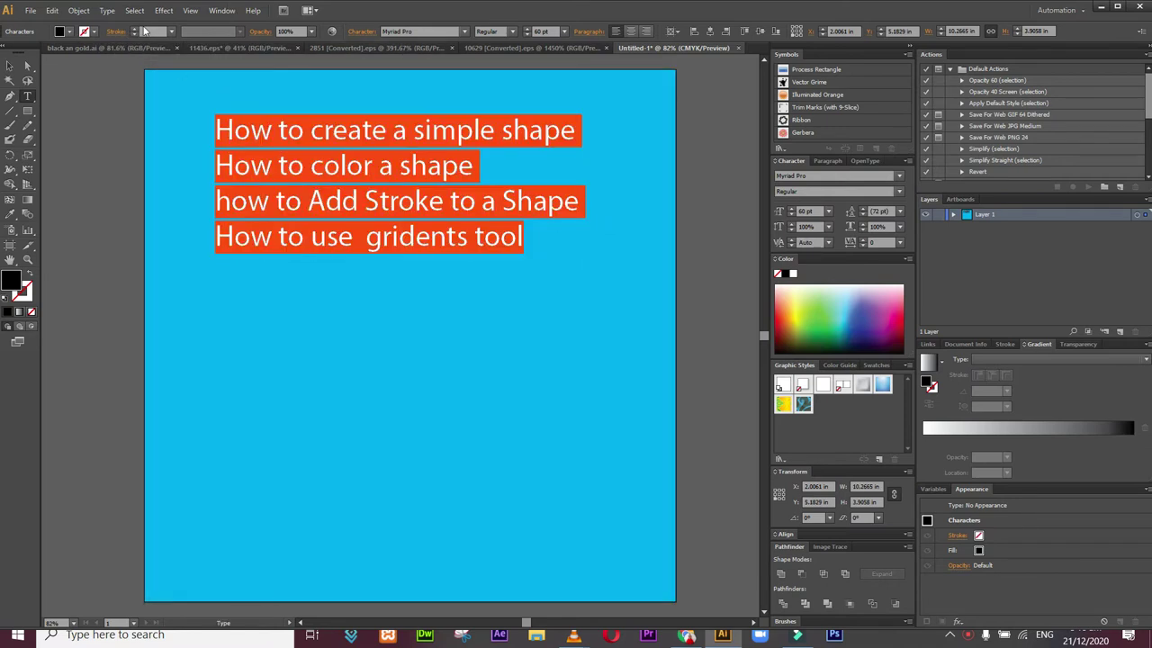
click(135, 30)
click(134, 30)
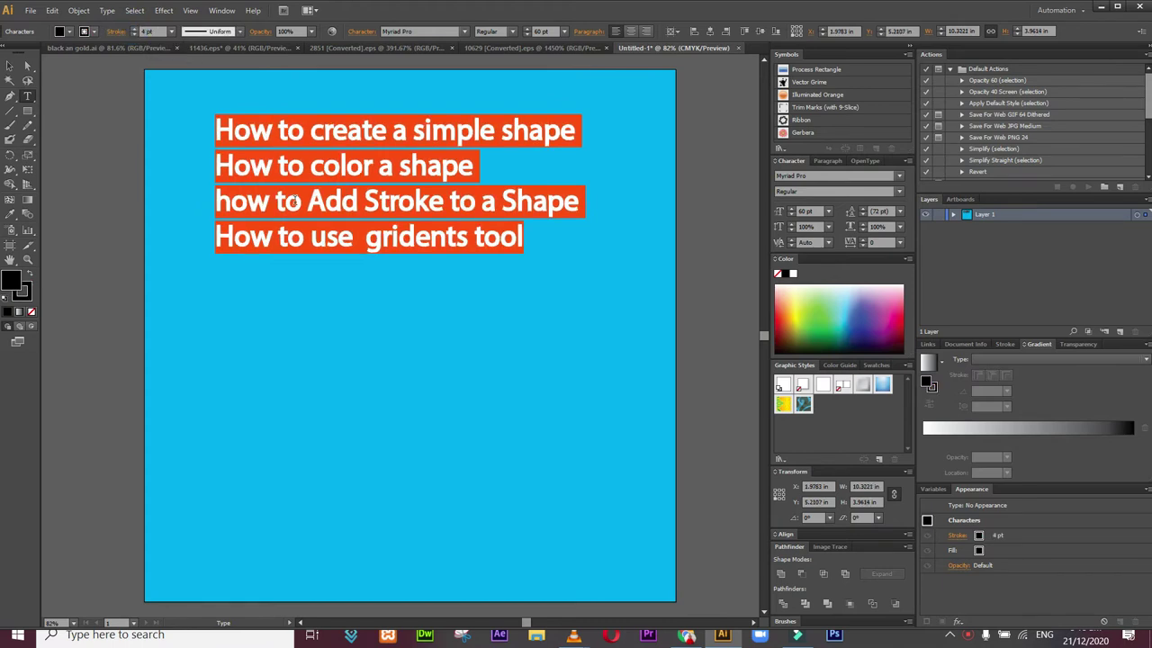
click(295, 201)
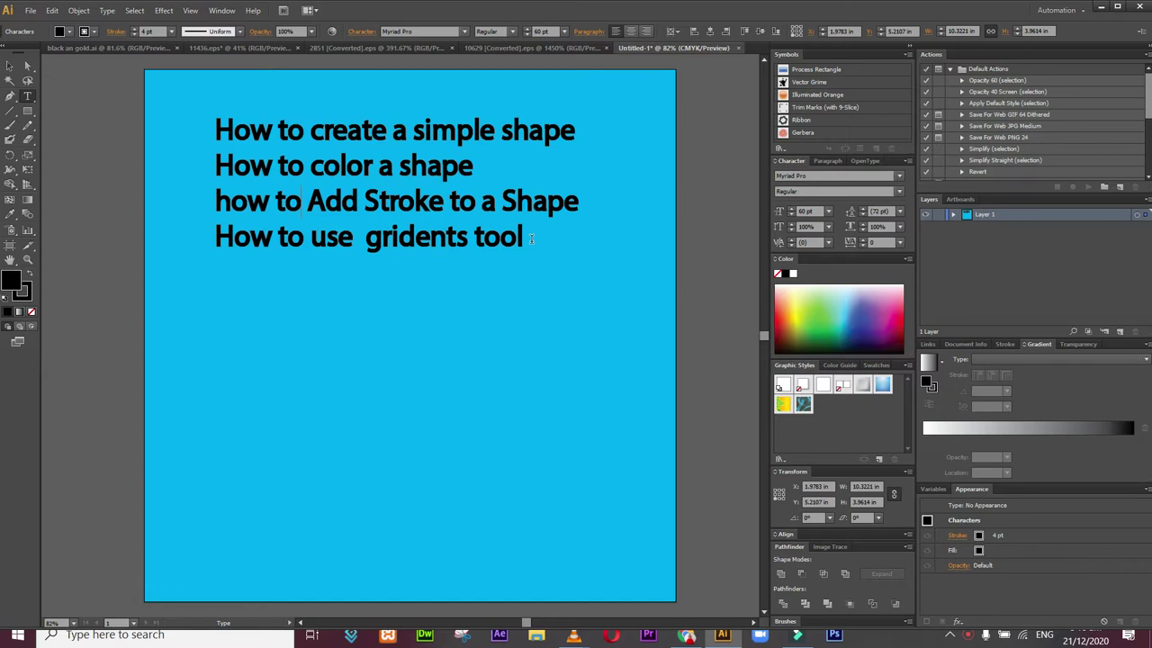
click(9, 65)
click(103, 183)
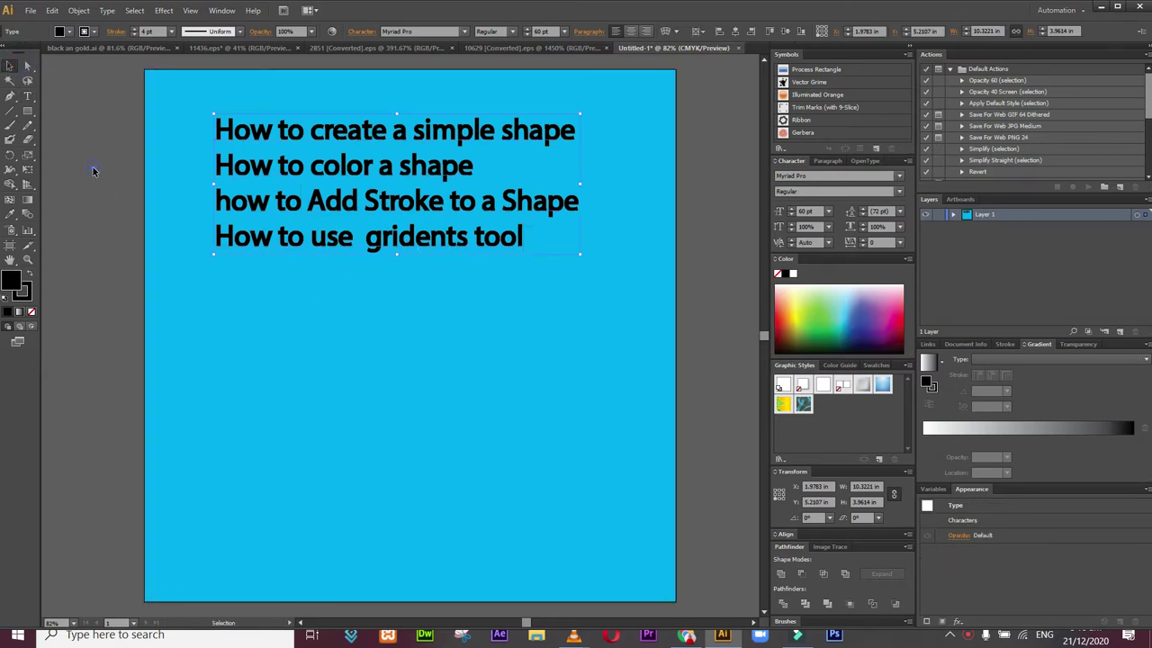
Step: Draw a black square about 2.65 in wide below the text and a rounded square of the same size to its right
drag(28, 111, 84, 113)
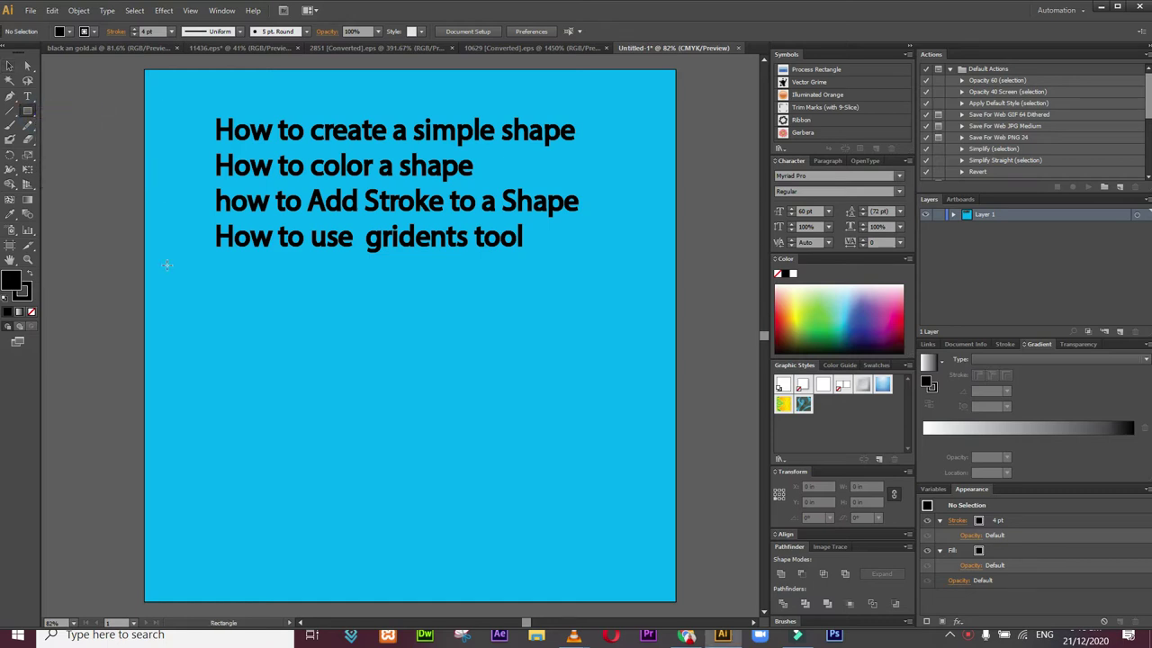
drag(195, 304, 288, 397)
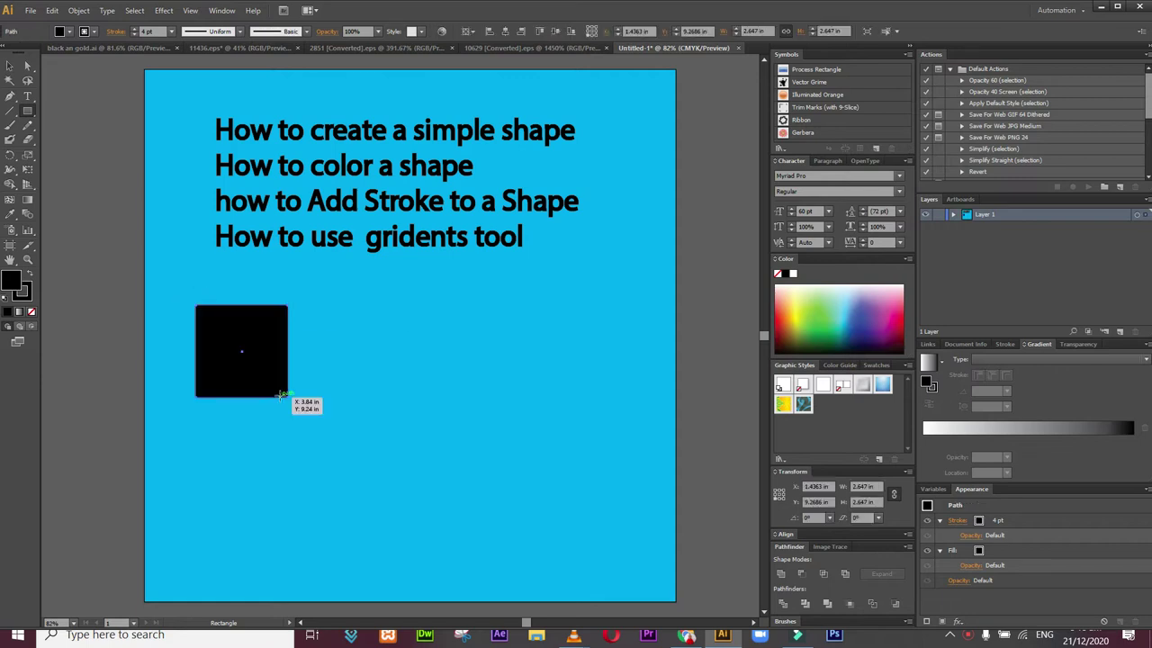
drag(28, 110, 60, 130)
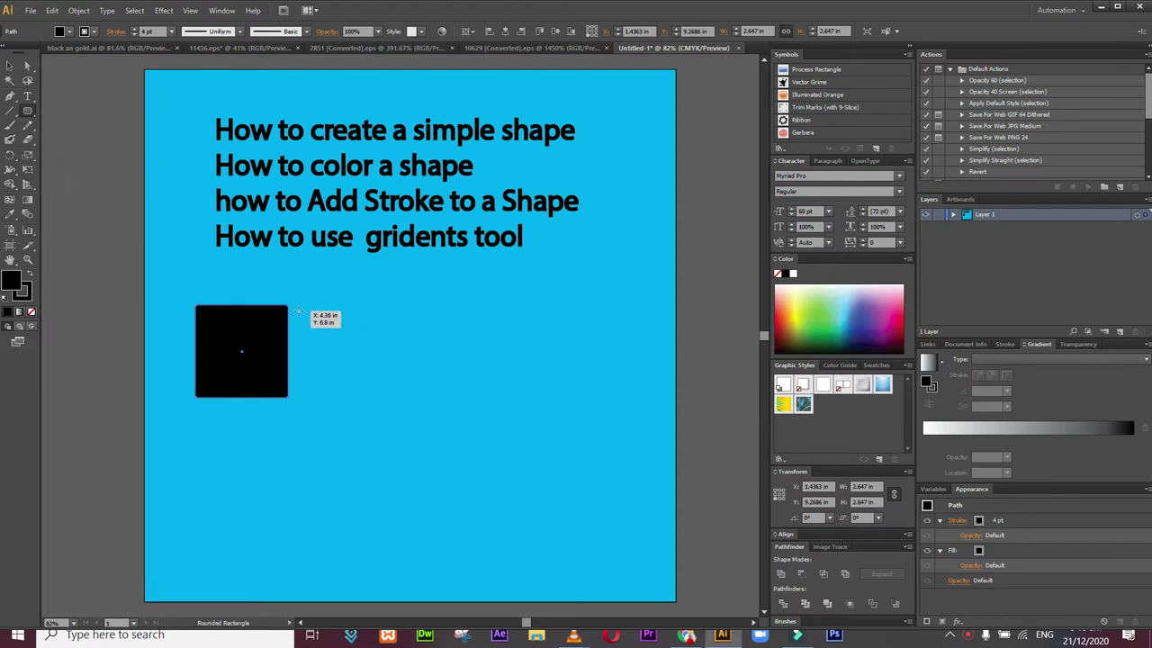
drag(321, 306, 386, 397)
Step: Draw a black circle about 2.65 in across and move it closer to the rounded square's right side
drag(28, 110, 66, 139)
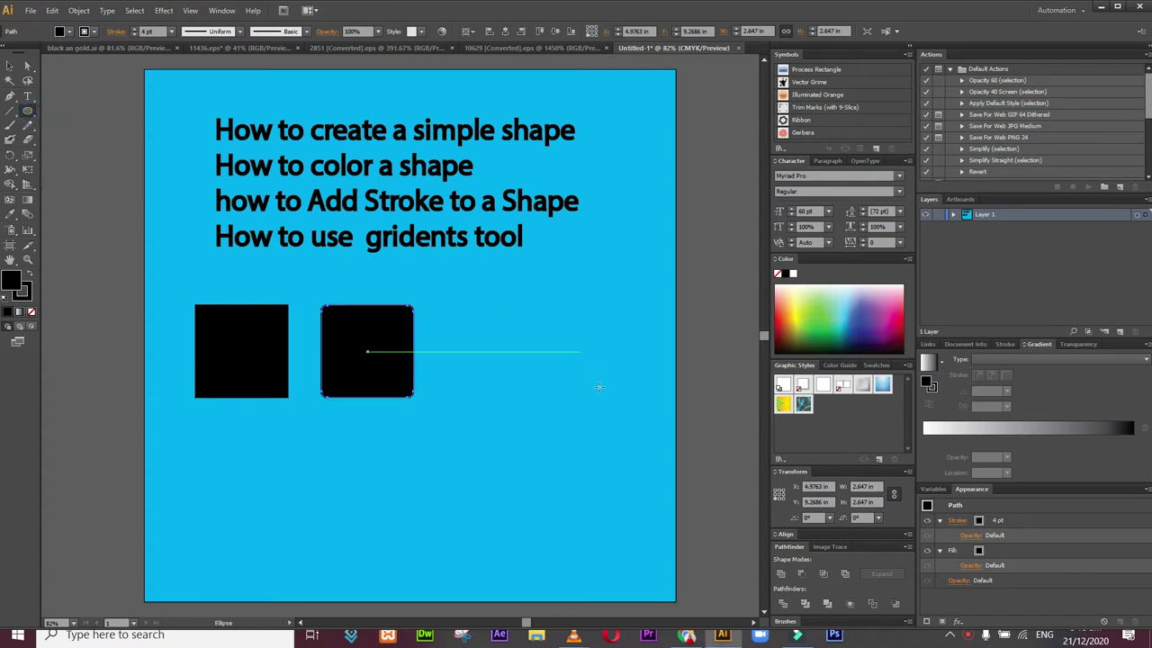
drag(500, 304, 566, 398)
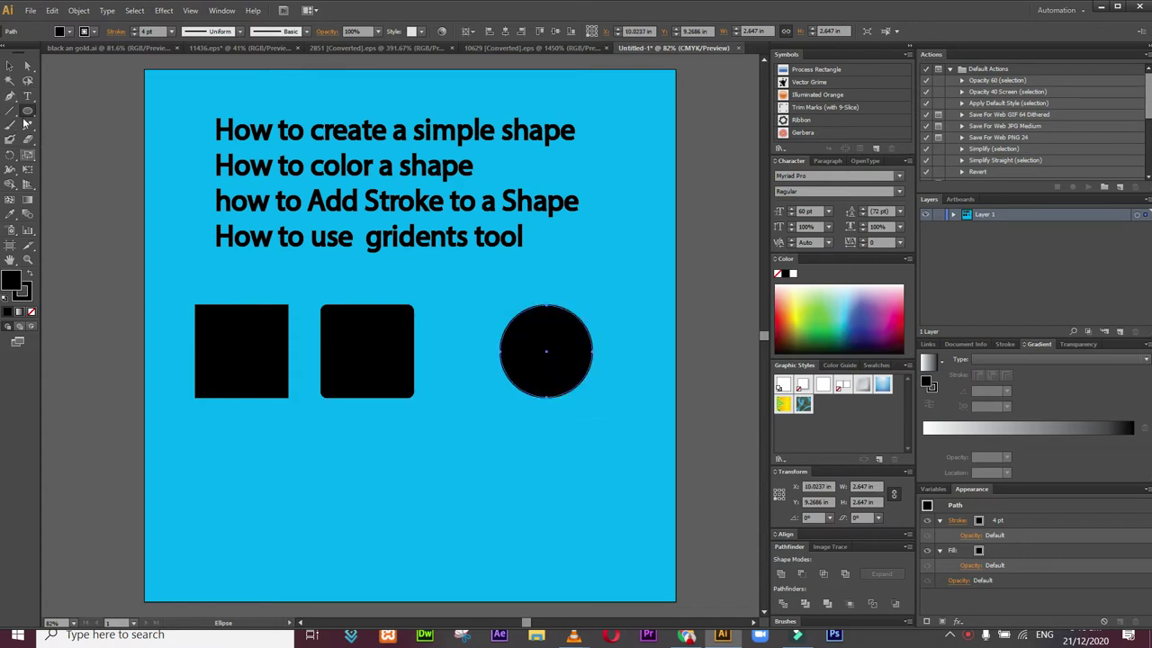
click(28, 170)
drag(516, 379, 464, 372)
Step: Draw a black hexagon about 3.44 in wide with the Polygon tool and place it below the sharp-cornered square
click(32, 114)
drag(33, 117, 72, 162)
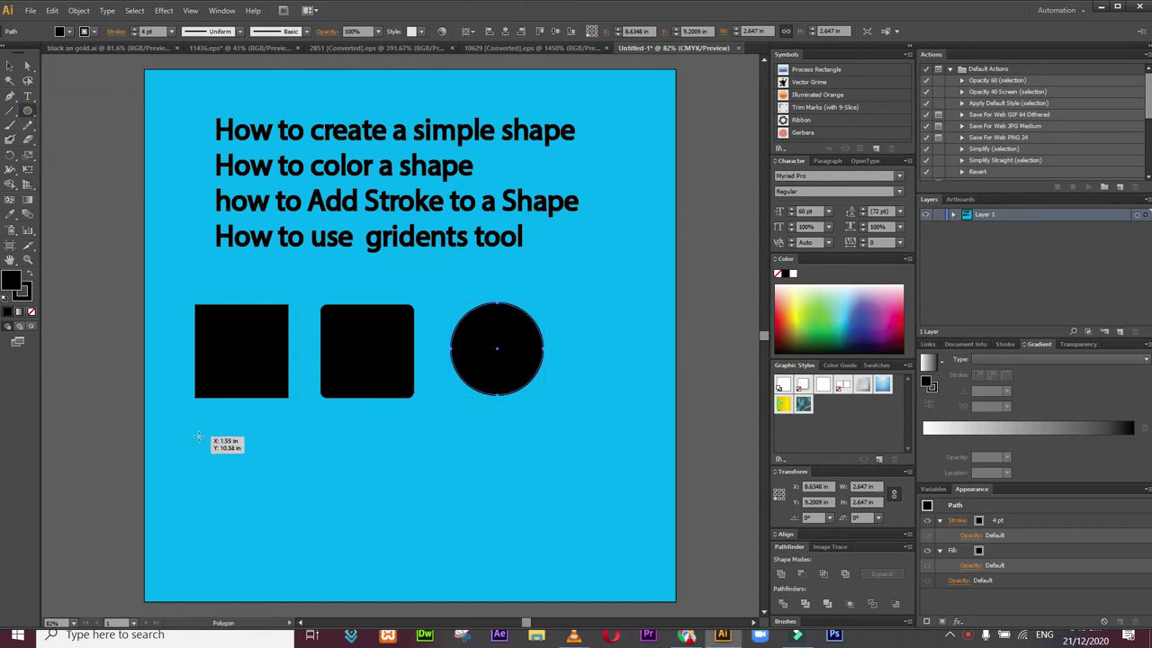
drag(198, 437, 237, 472)
click(28, 170)
drag(192, 429, 233, 474)
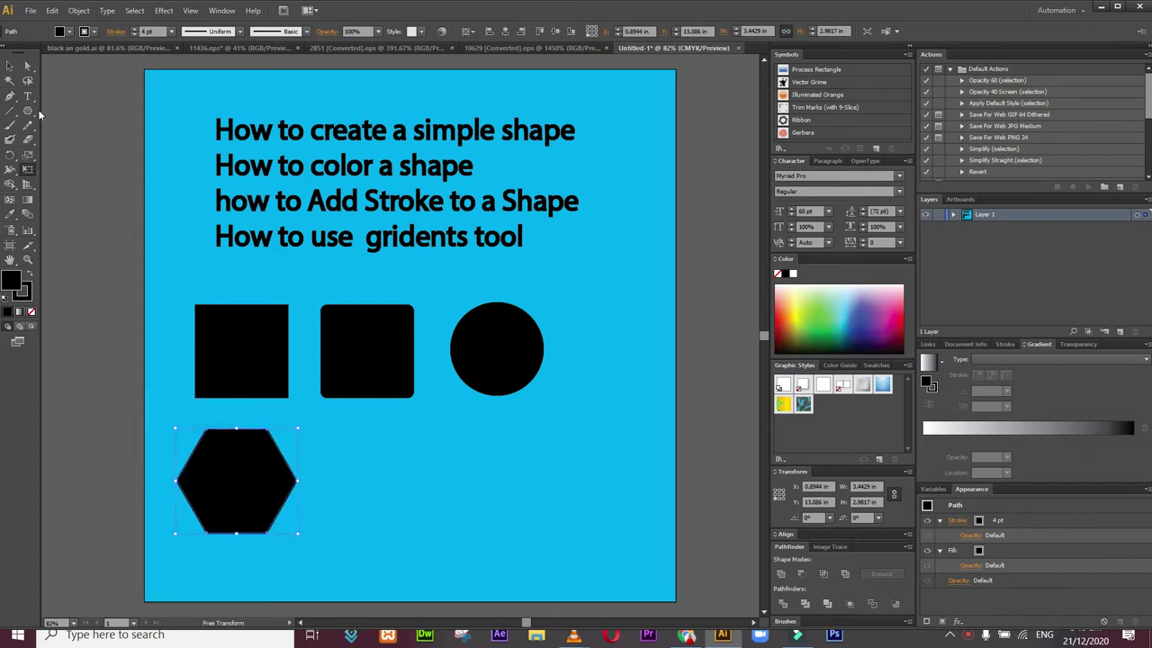
Step: Draw a black five-pointed star about 4.35 in wide and place it to the right of the hexagon
drag(28, 110, 81, 168)
drag(349, 432, 391, 489)
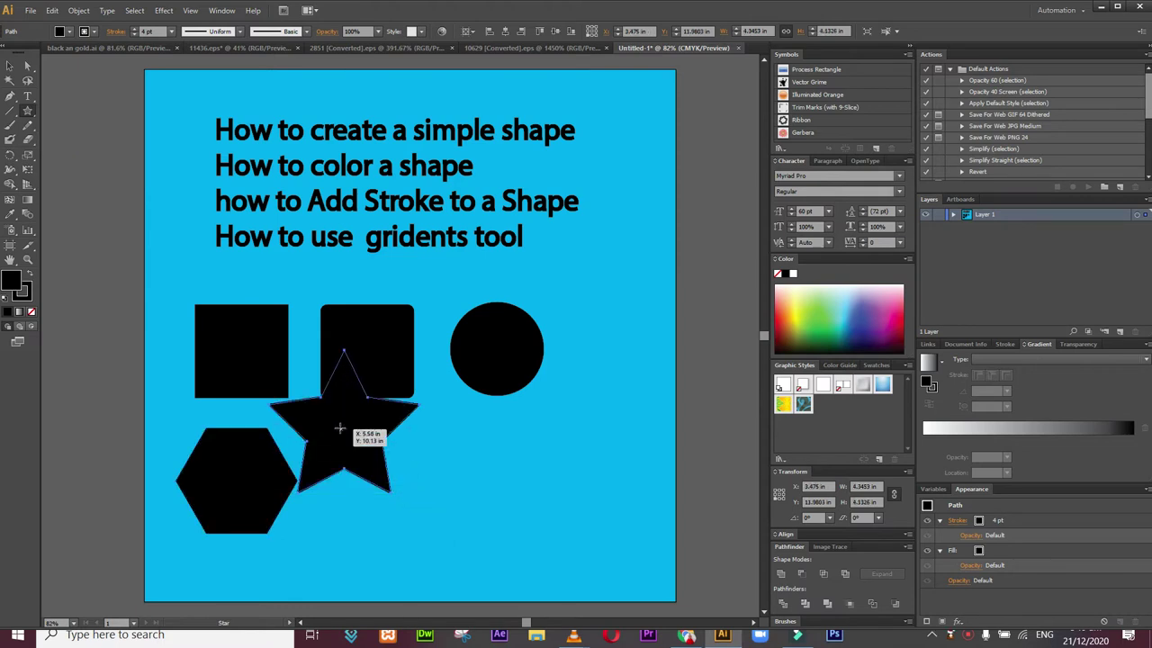
click(29, 171)
drag(343, 426, 381, 481)
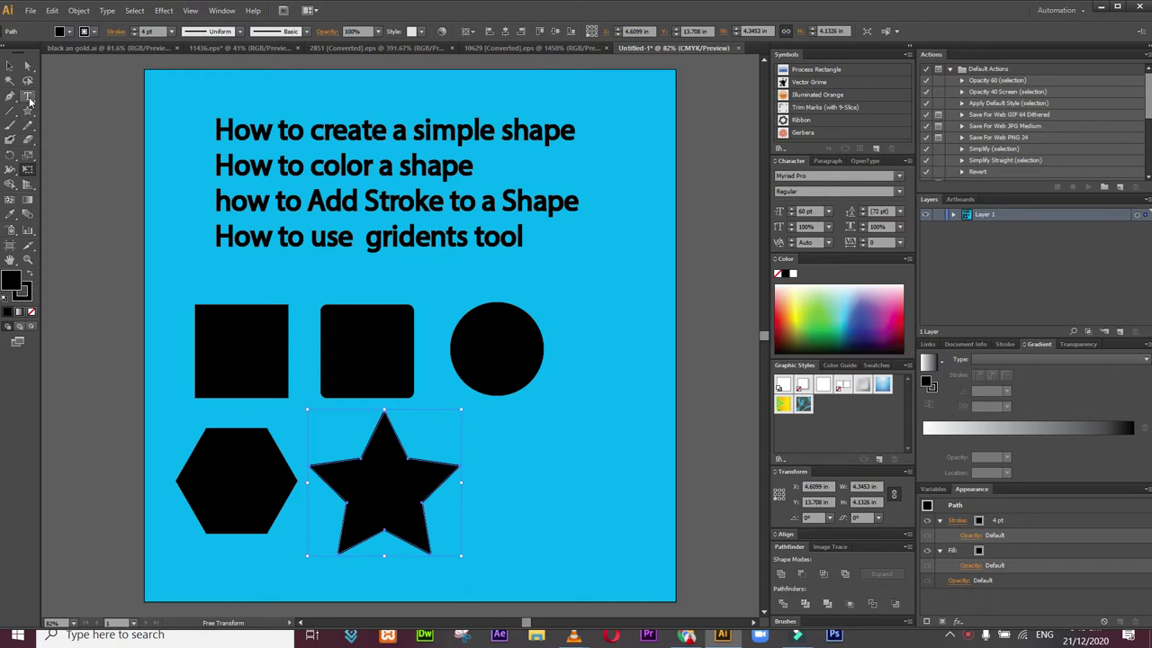
Step: Add the text "SHAPES" to the right of the star
click(28, 98)
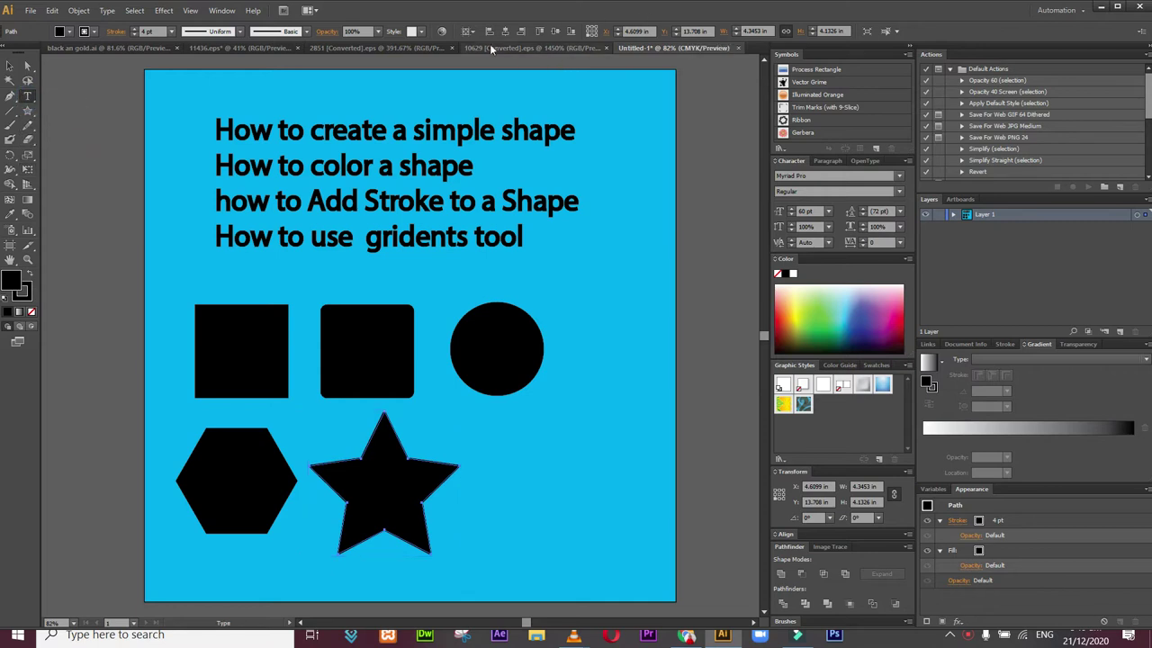
click(514, 474)
text(SHAPE)
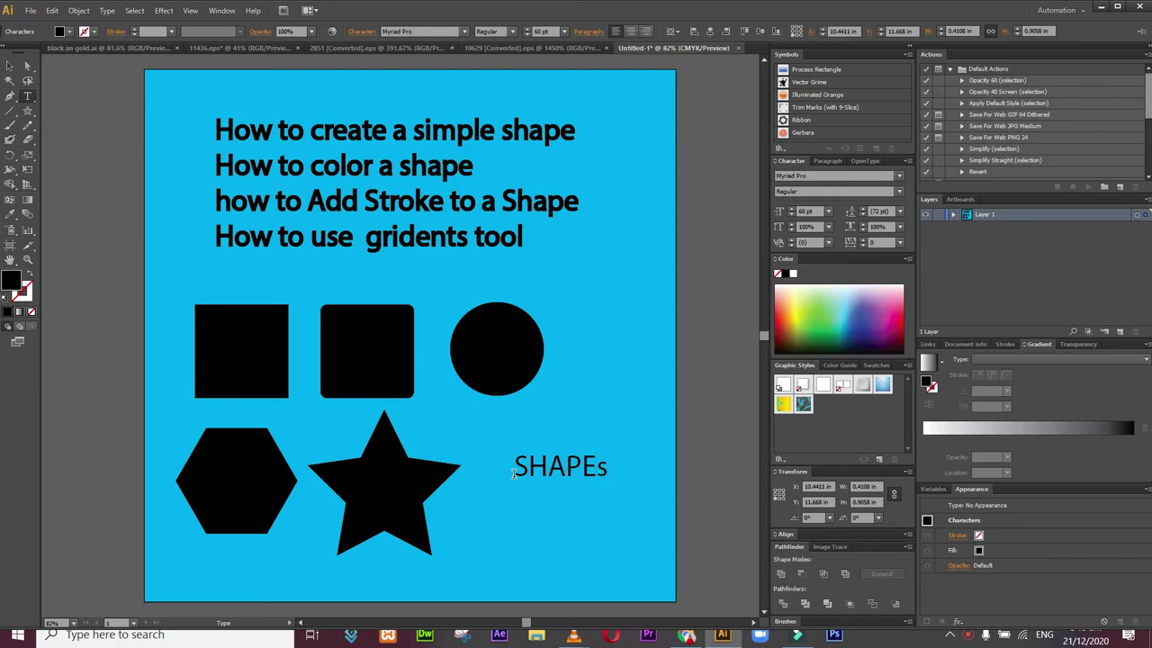
text(S)
key(Escape)
Step: Apply a 10 pt stroke to the word "SHAPES"
double_click(516, 474)
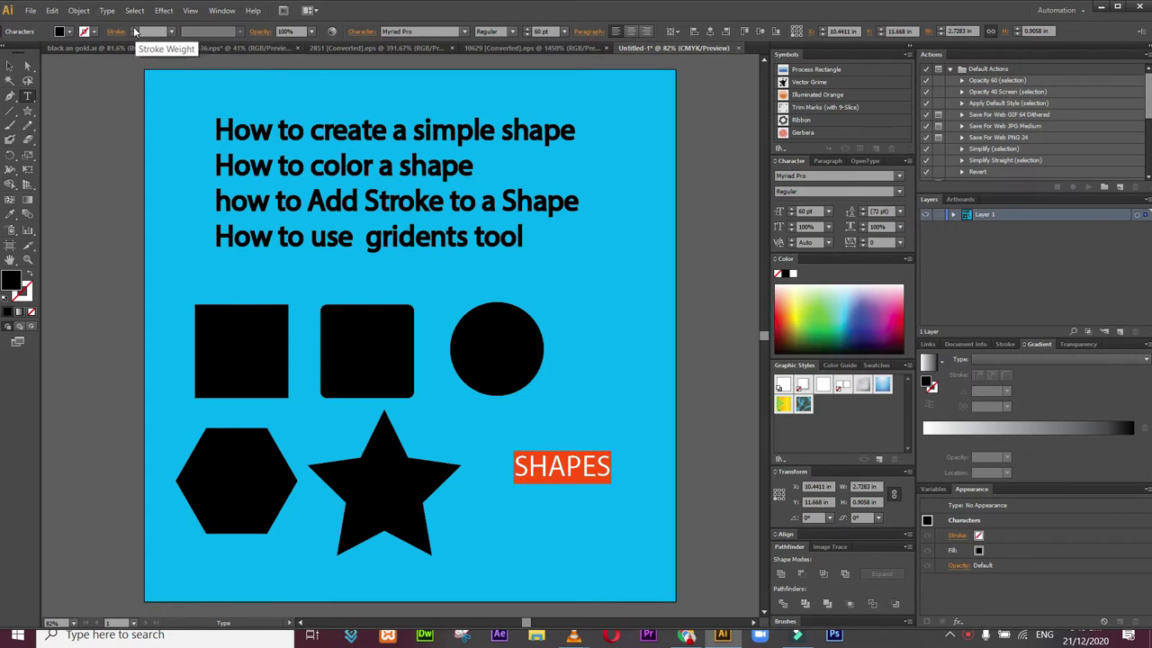
click(133, 29)
click(133, 28)
click(134, 30)
click(134, 30)
click(134, 30)
click(134, 30)
click(134, 30)
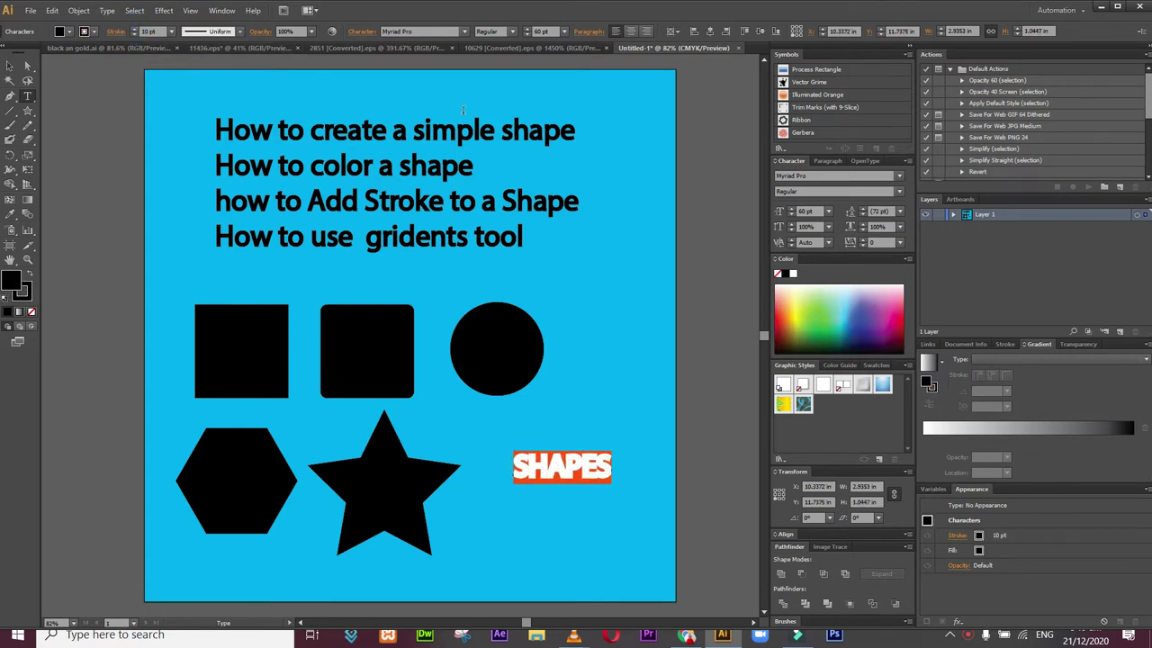
Step: Set the tracking of the word "SHAPES" to 200 and reduce its stroke to 6 pt
click(863, 240)
click(863, 240)
click(899, 242)
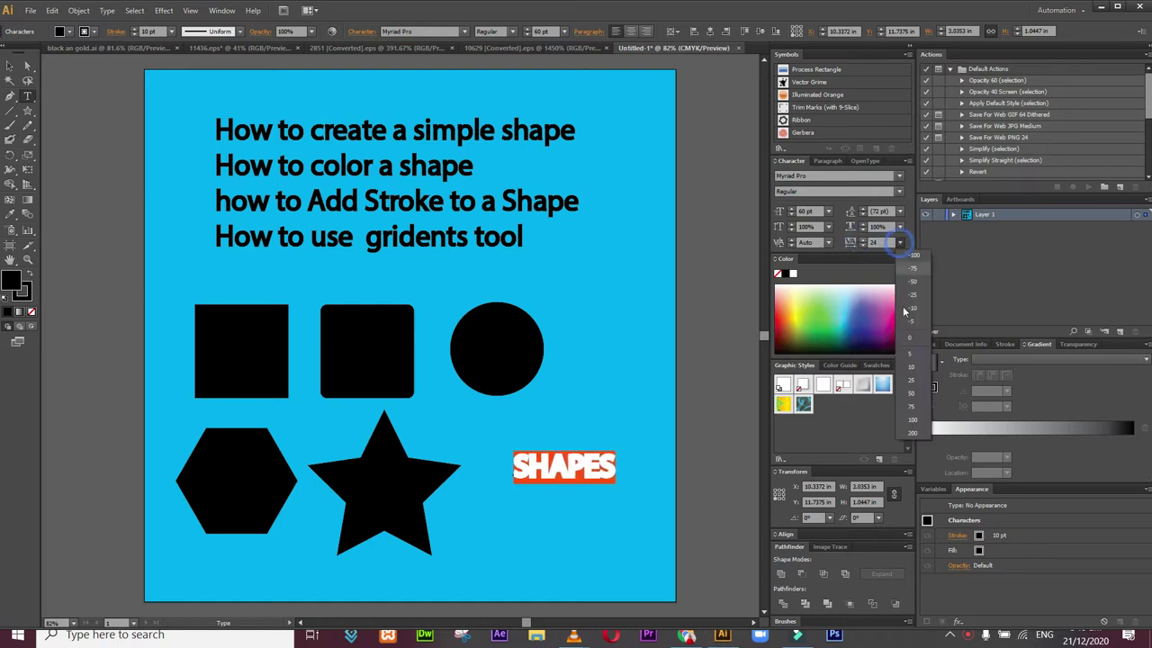
click(912, 433)
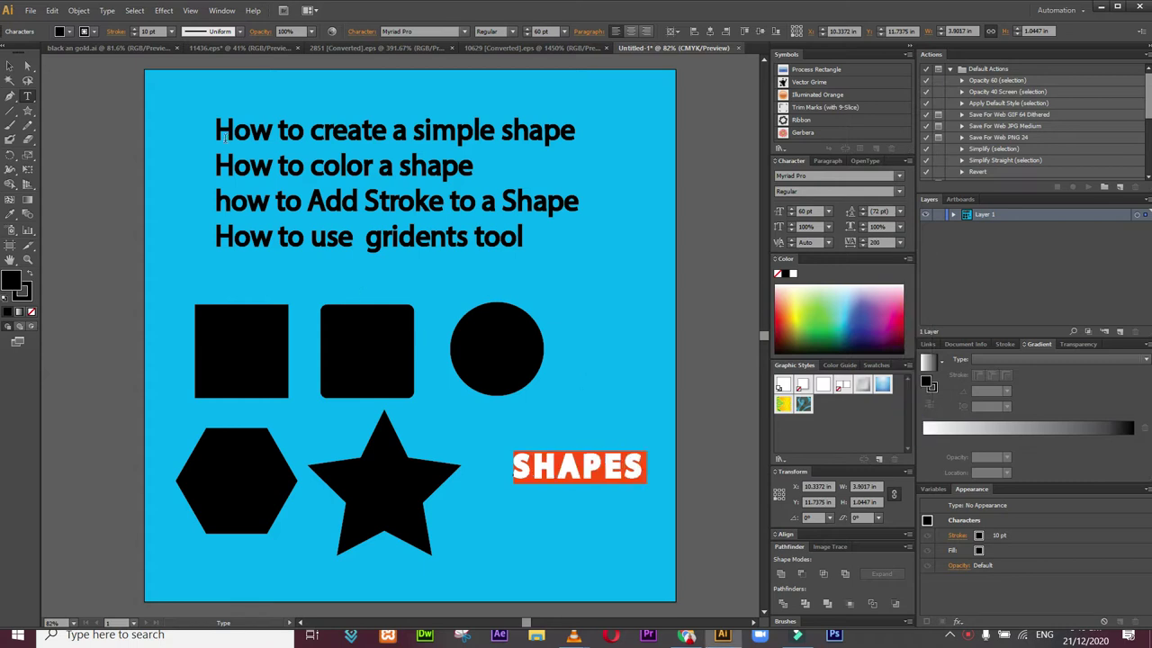
click(134, 35)
click(134, 35)
click(133, 35)
click(133, 35)
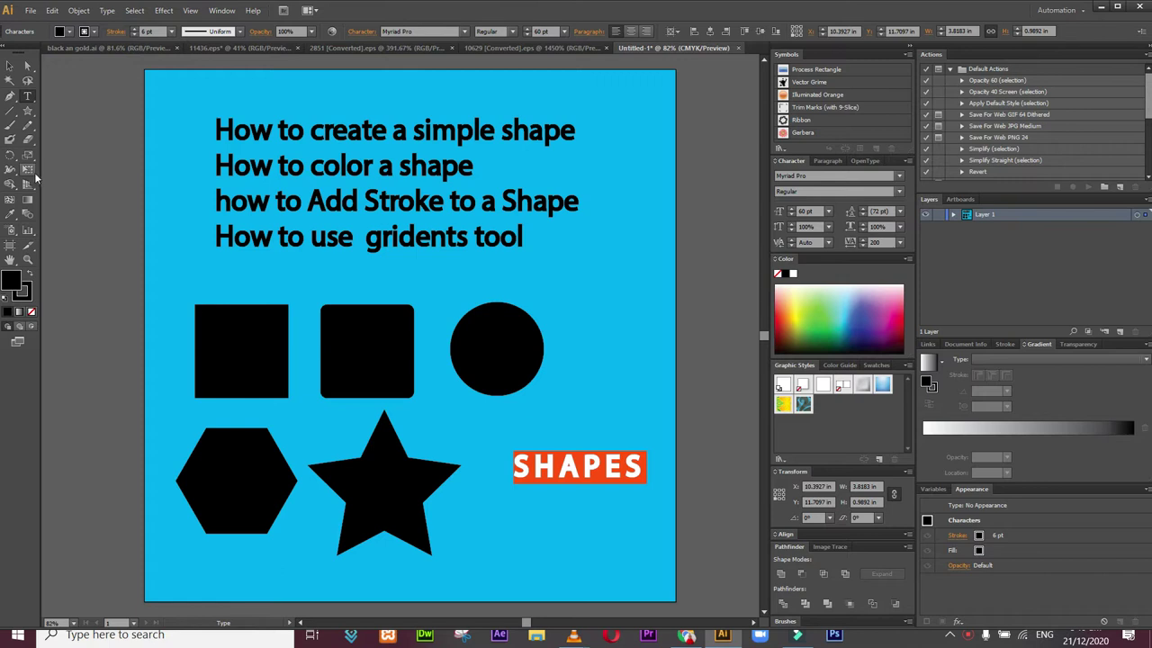
Step: Enlarge the word "SHAPES" with Free Transform to about 5.73 in wide and place it just beside the star's lower half
click(28, 171)
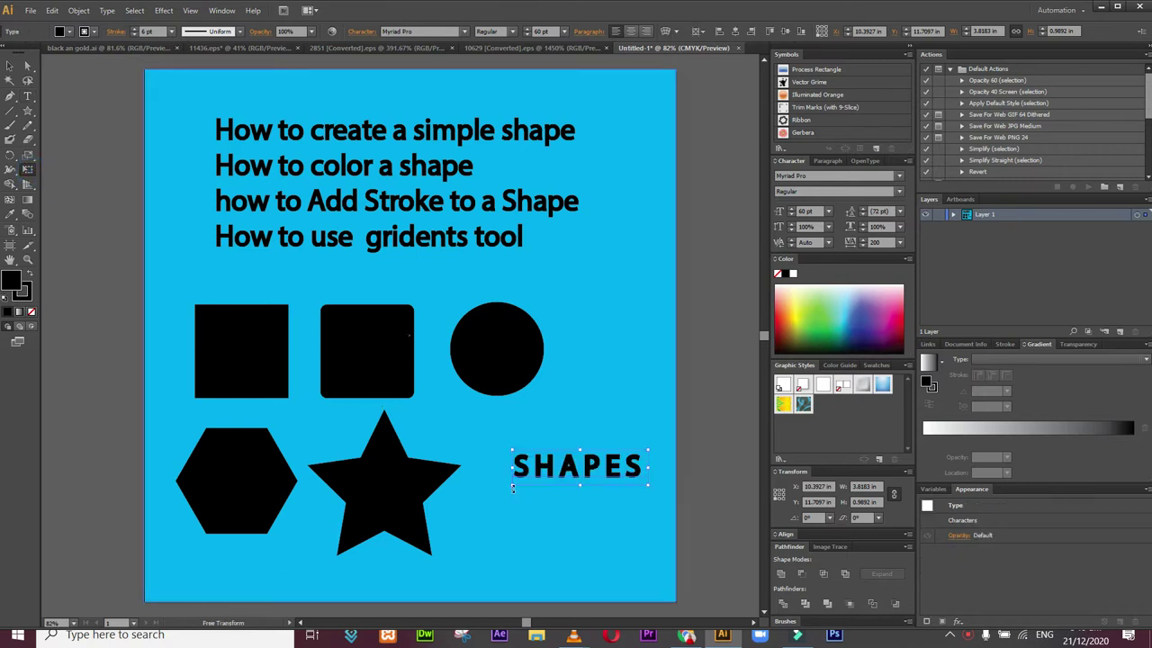
drag(512, 486, 459, 498)
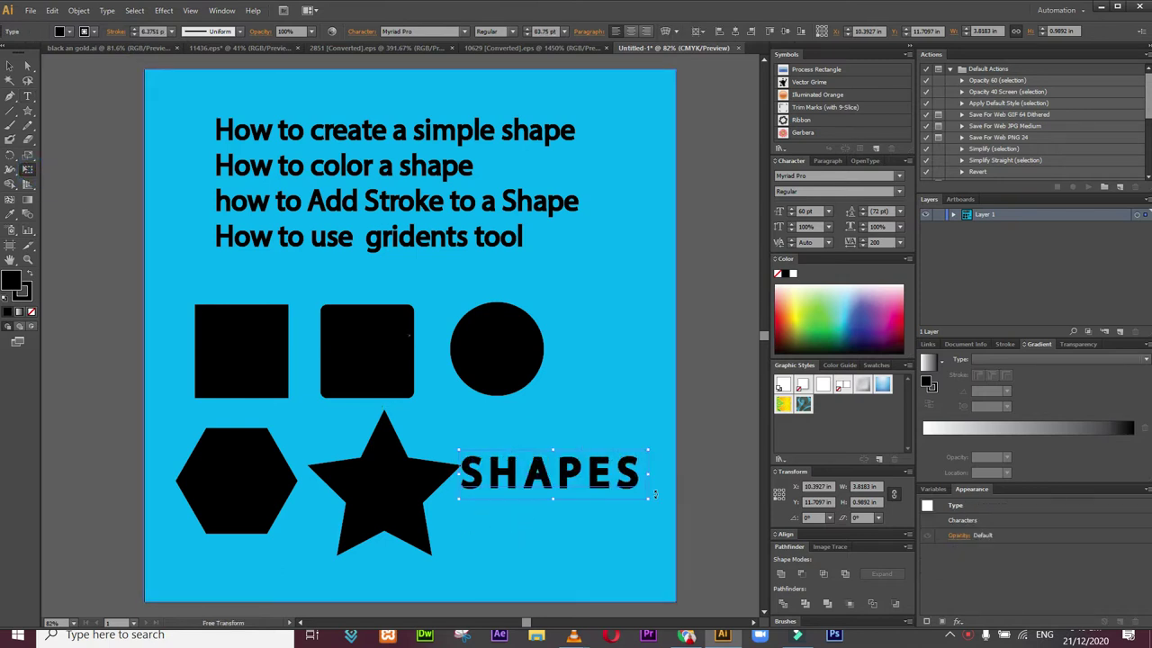
mouse_move(649, 499)
mouse_down()
mouse_move(673, 504)
mouse_move(662, 501)
mouse_up()
drag(552, 482, 537, 515)
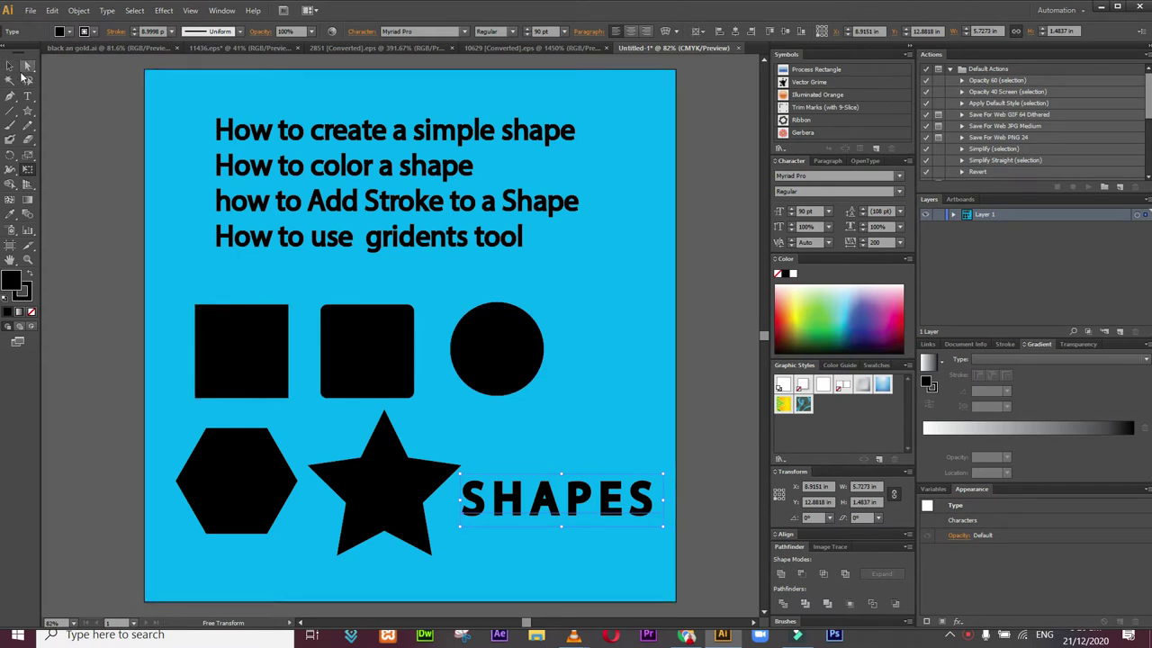
Step: Give the sharp-cornered square a red stroke and raise its weight to 16 pt
click(11, 68)
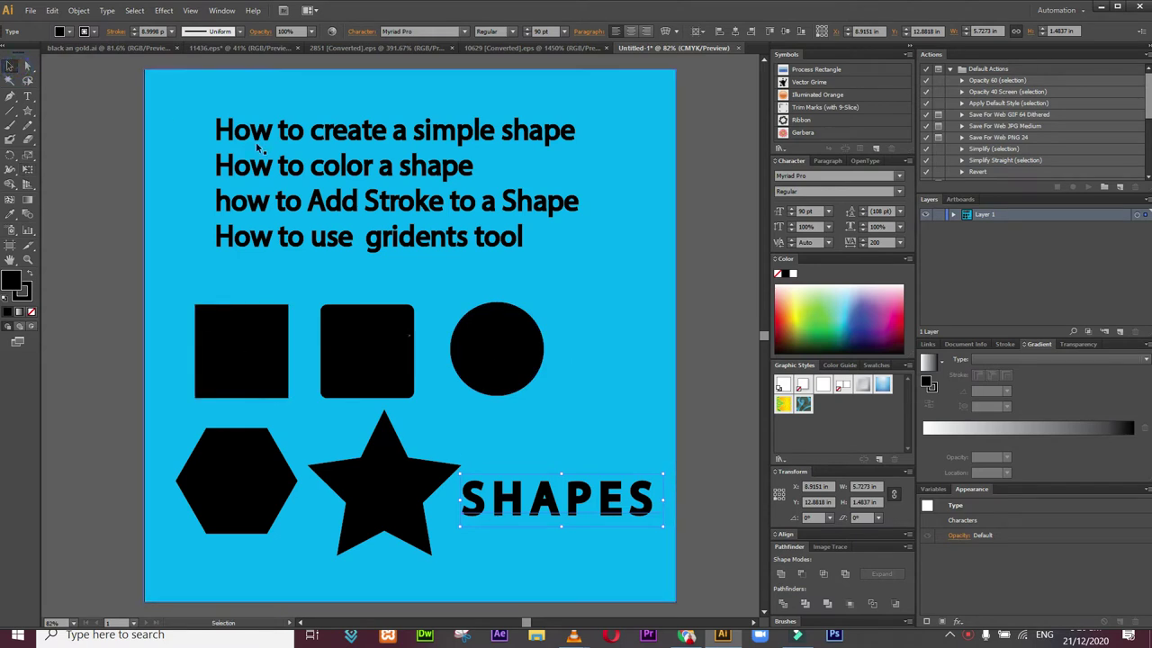
click(274, 376)
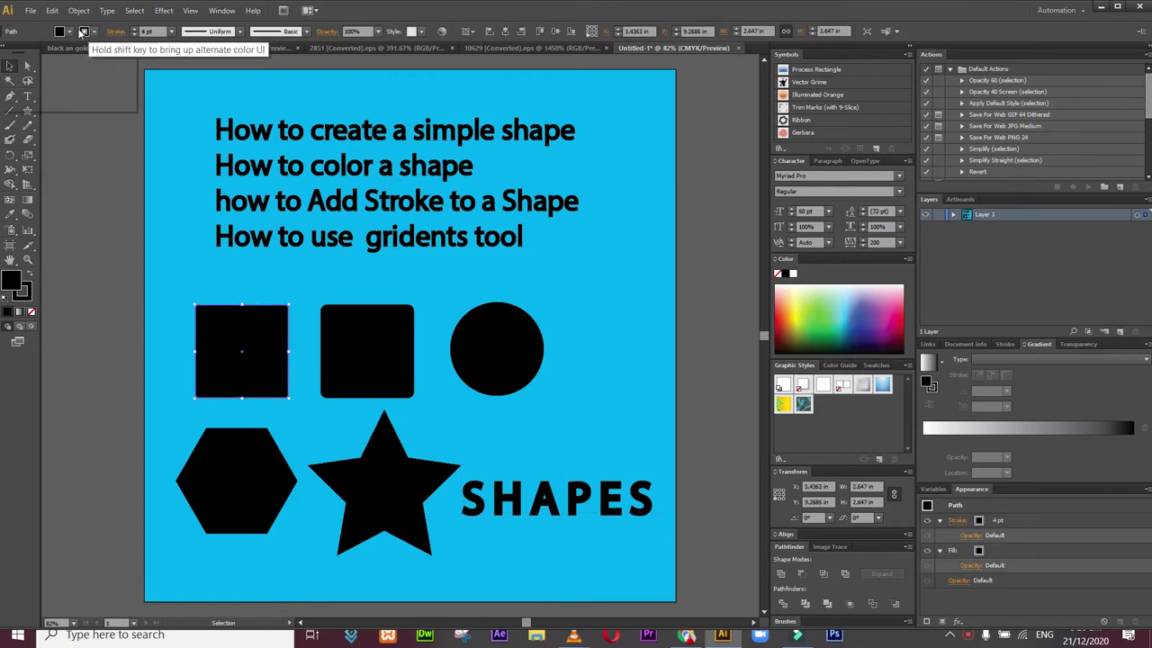
click(82, 34)
click(41, 52)
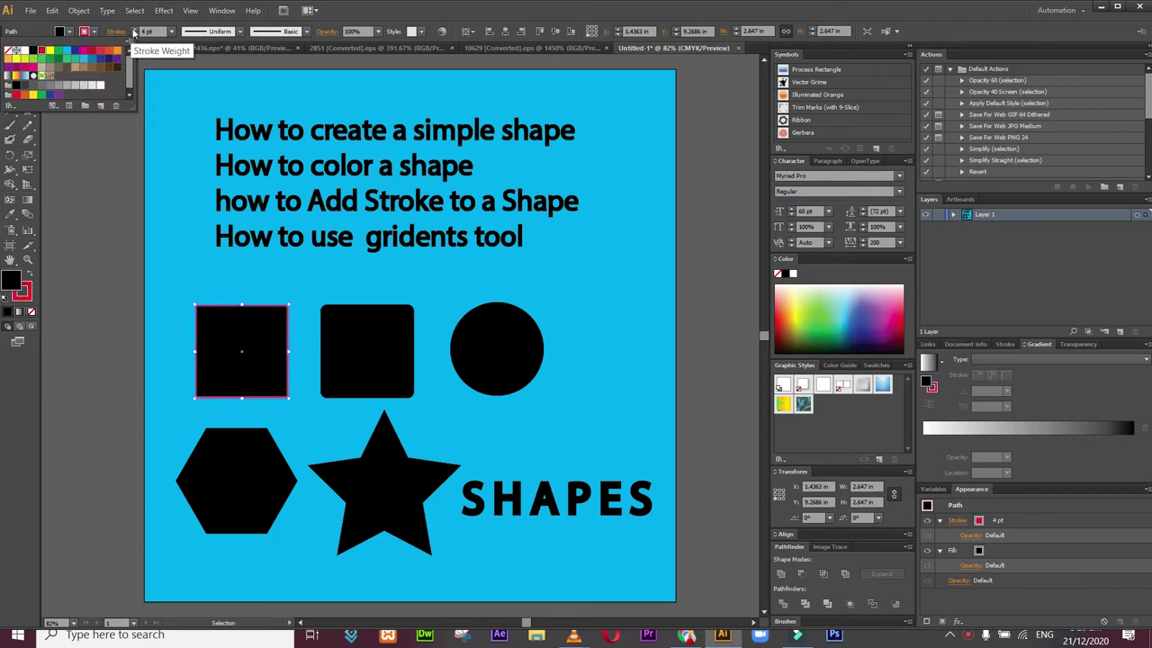
click(134, 29)
click(134, 29)
click(134, 29)
click(134, 29)
click(135, 29)
click(134, 29)
click(135, 29)
click(134, 29)
click(134, 29)
click(134, 28)
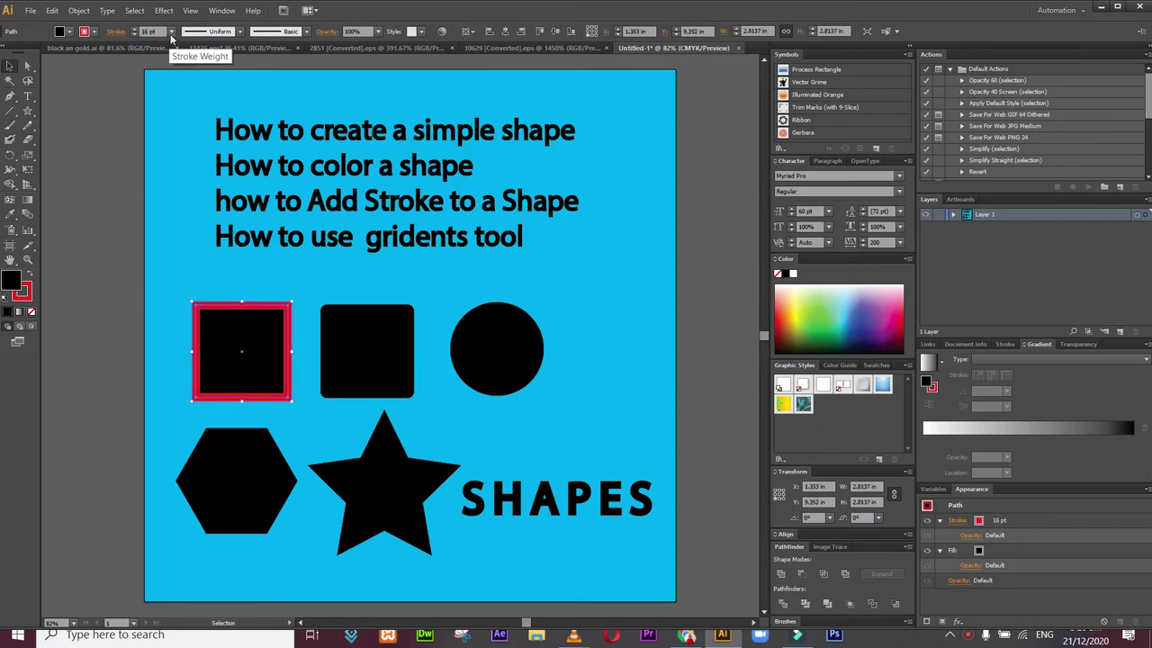
Step: Increase the sharp-cornered square's red stroke to 60 pt
click(171, 31)
click(183, 300)
click(164, 279)
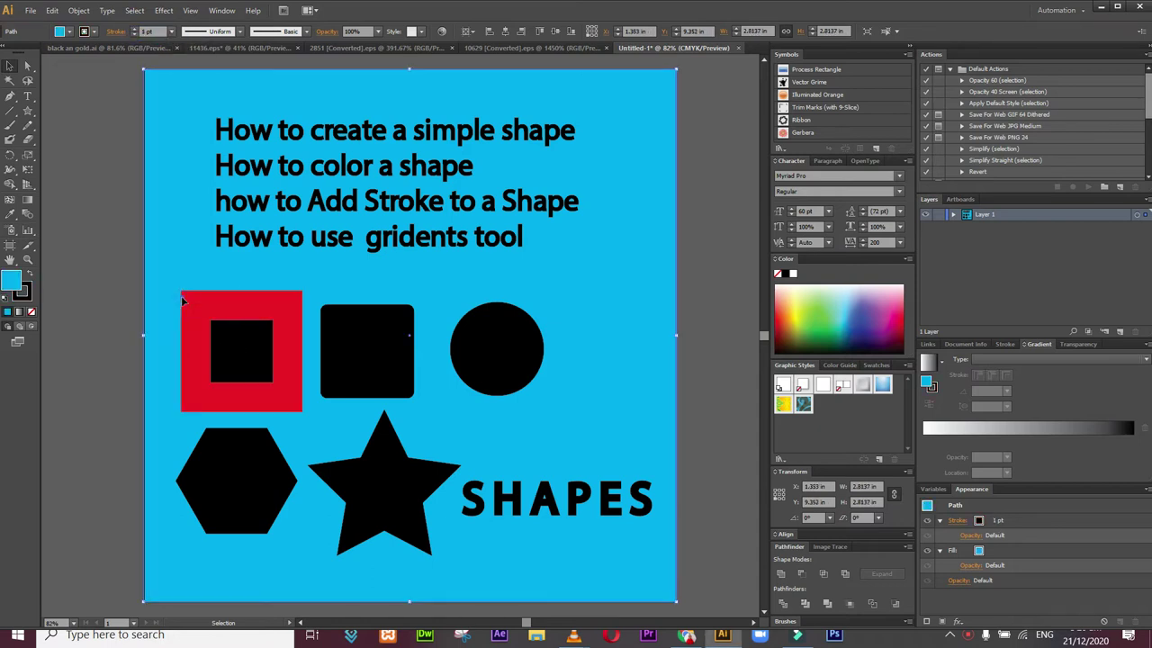
Step: Give the rounded square an orange stroke with a weight of 40 pt
click(379, 389)
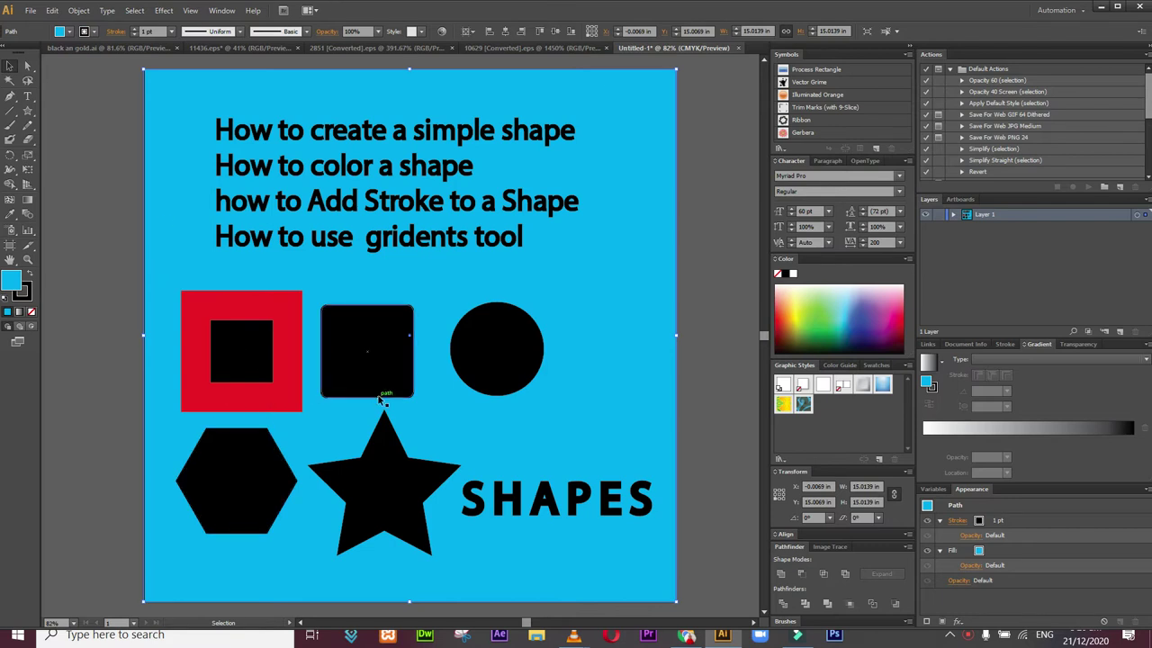
click(87, 31)
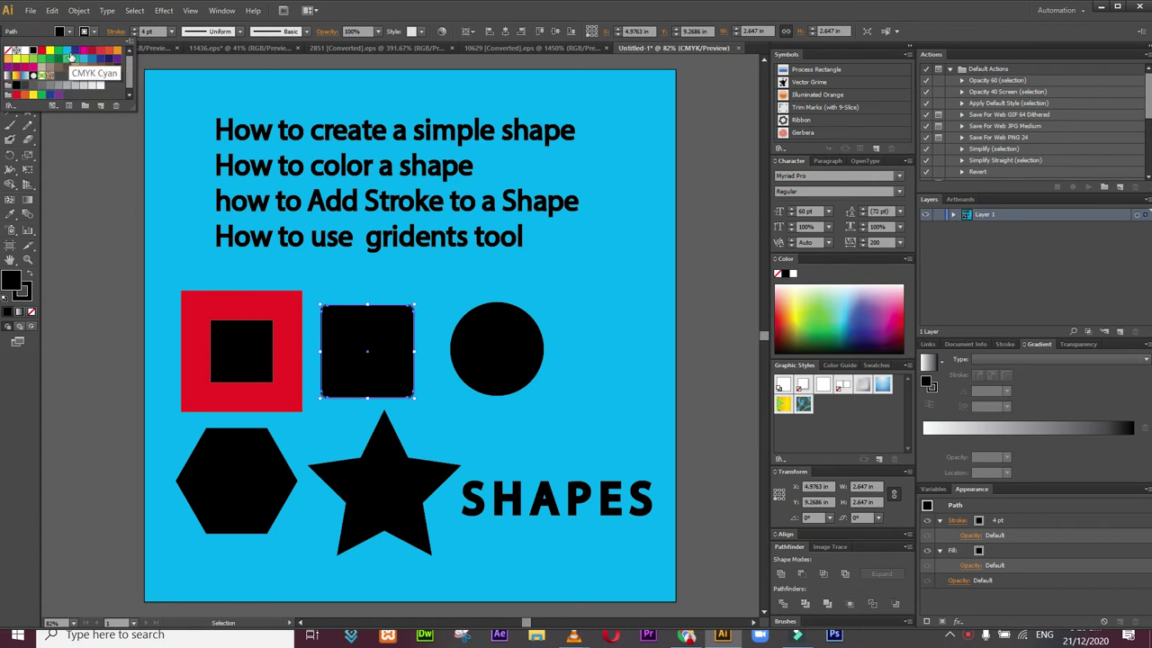
click(117, 52)
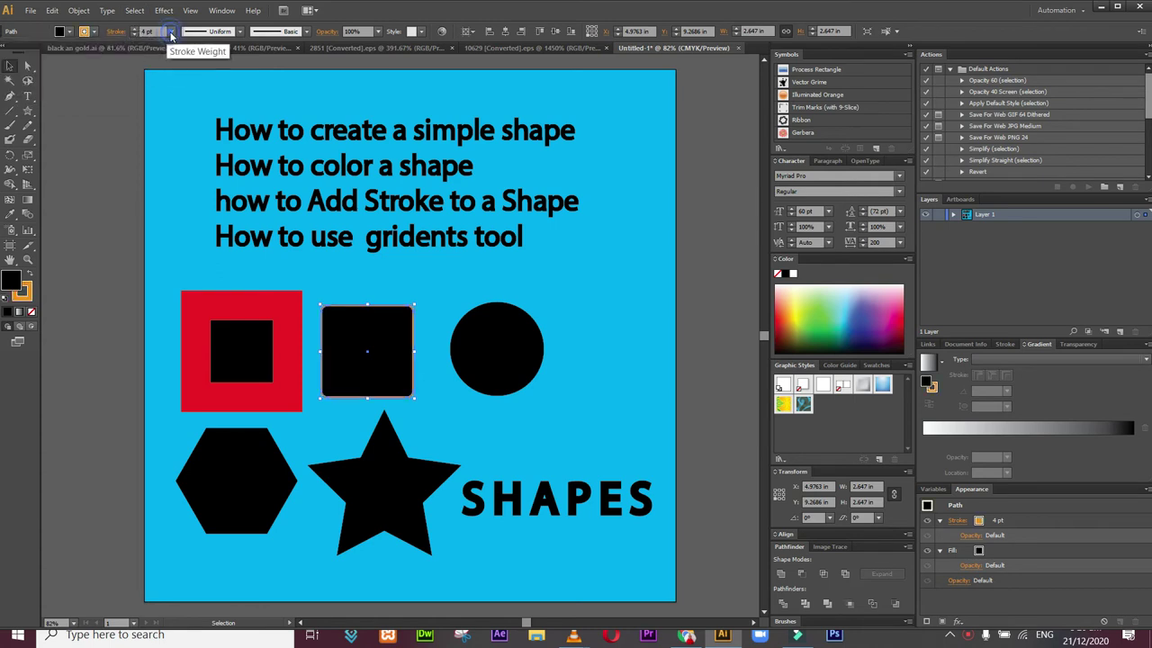
click(170, 33)
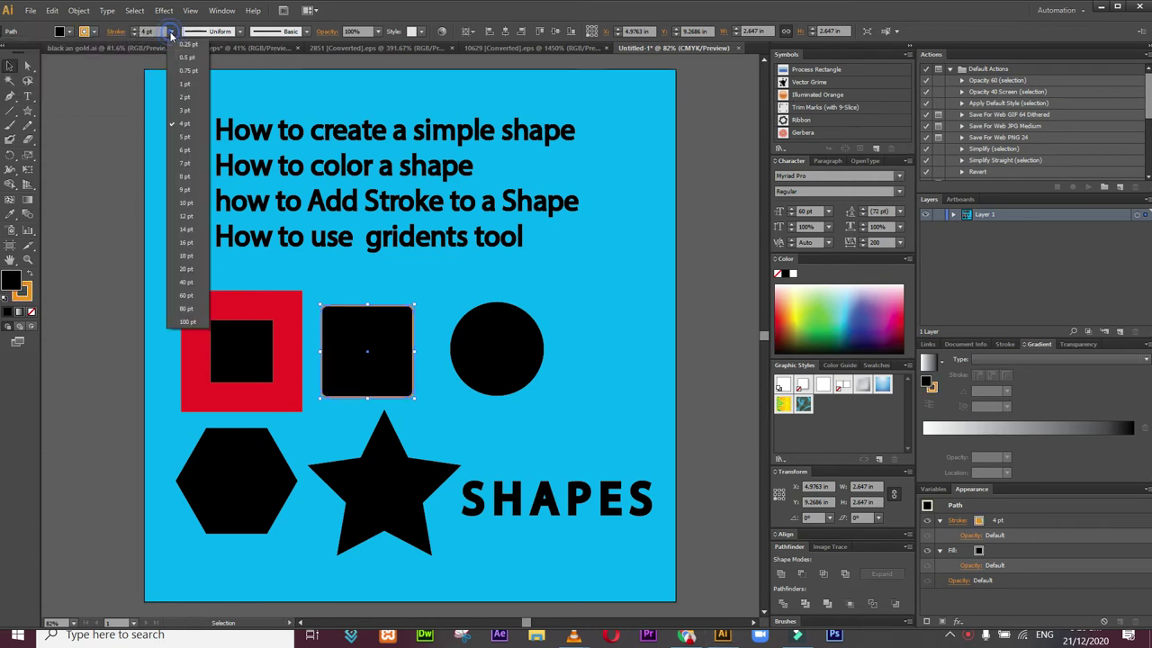
click(184, 284)
Step: Give the circle a white stroke with a weight of 16 pt
click(509, 369)
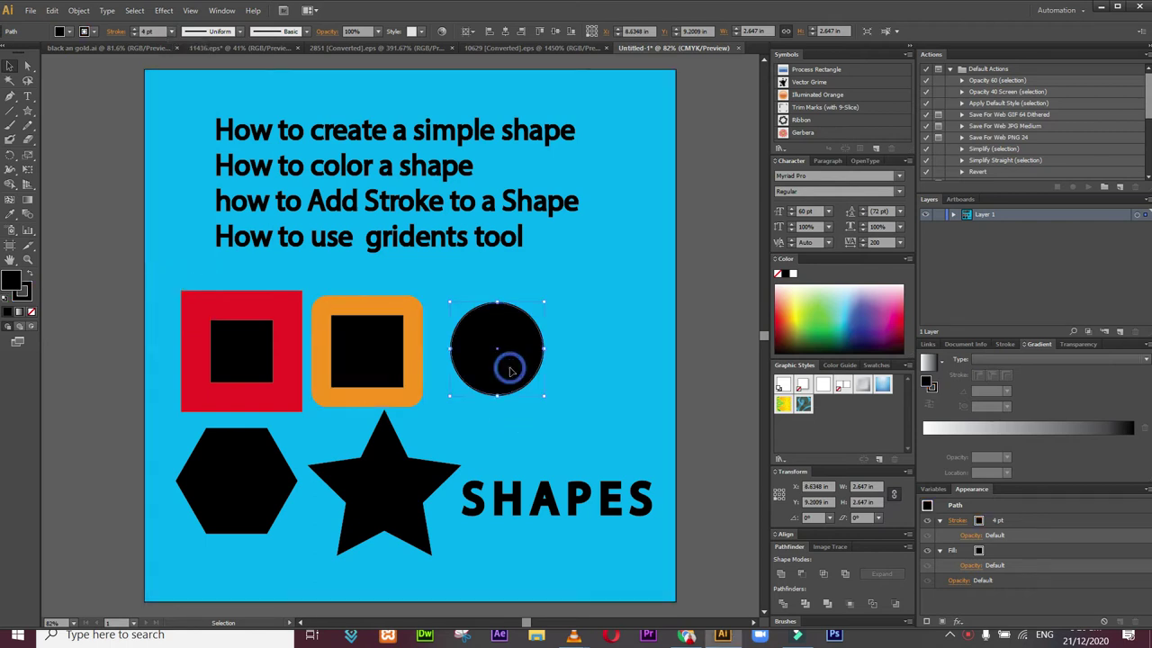
click(91, 33)
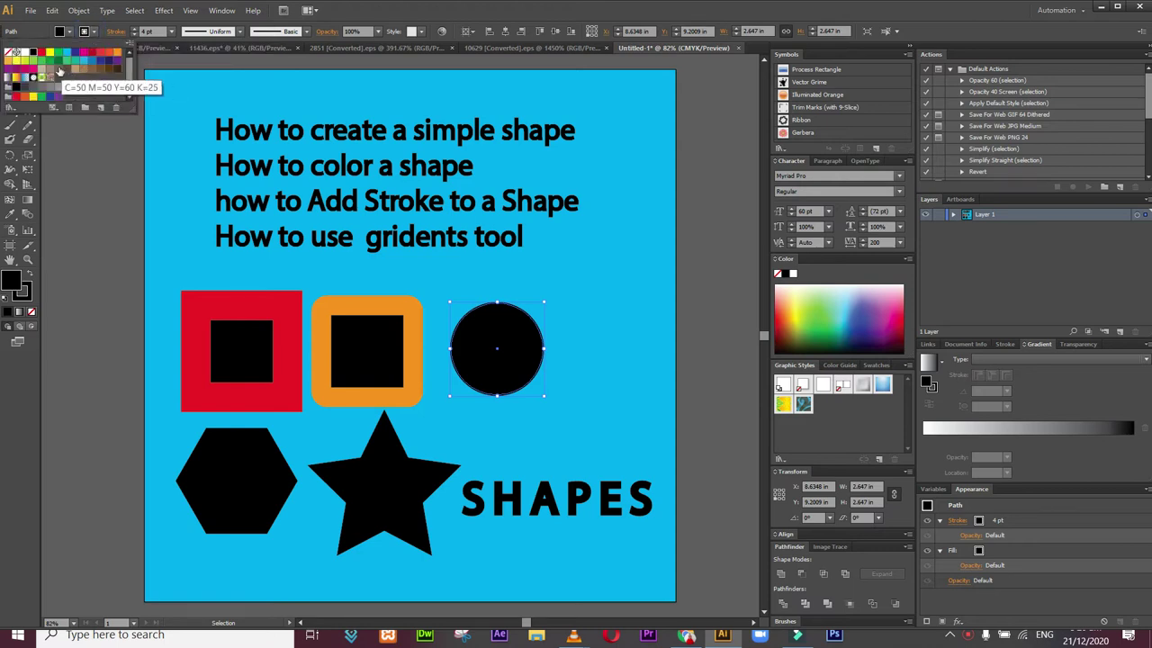
click(27, 58)
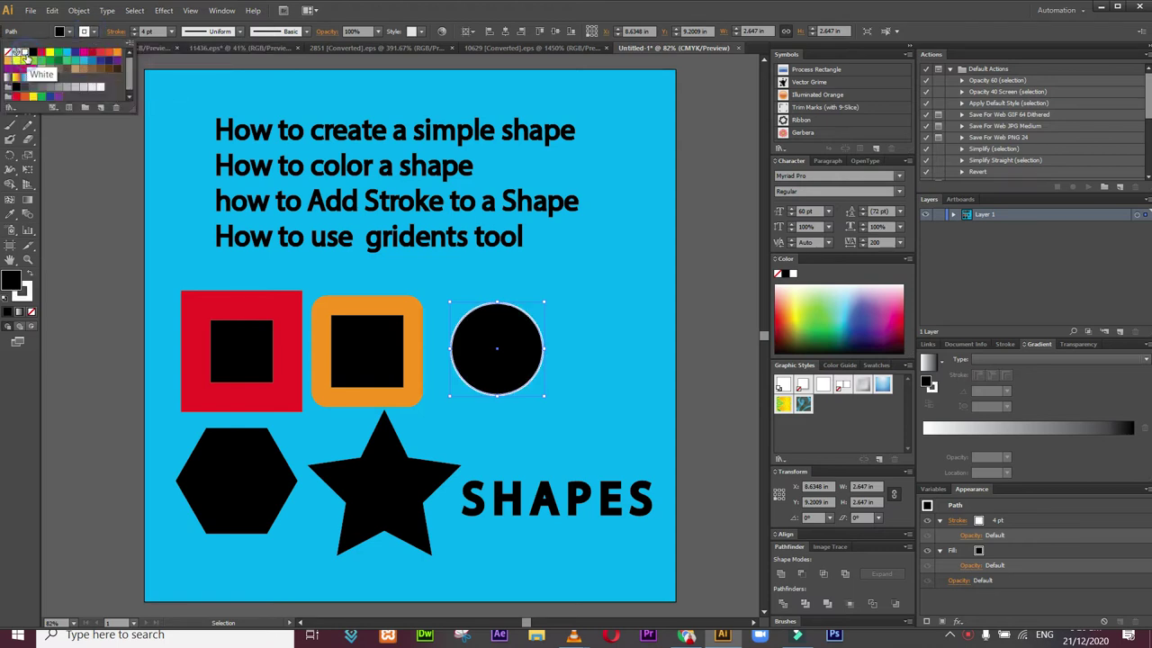
click(175, 33)
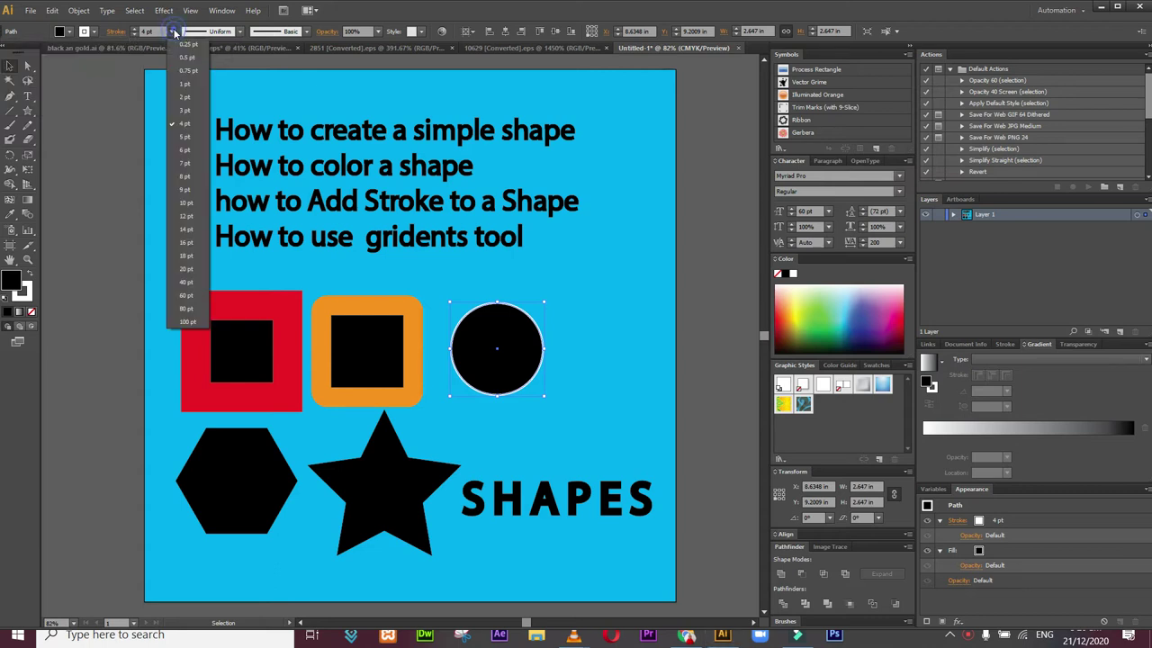
click(189, 243)
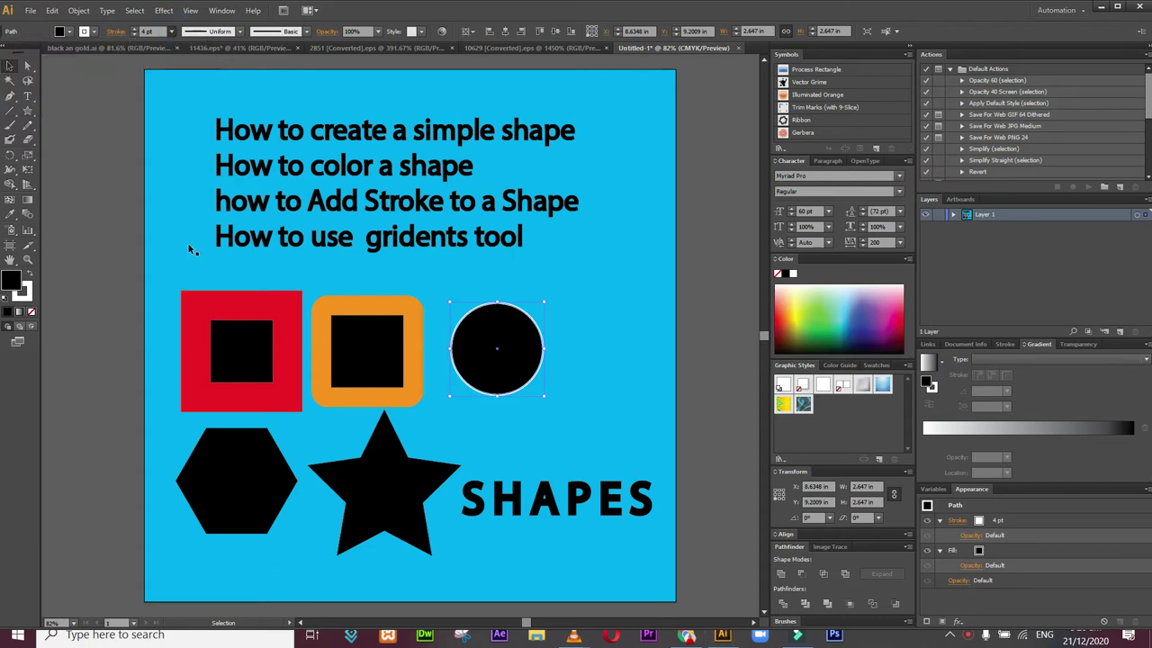
Step: Give the hexagon a magenta stroke with a weight of 60 pt
click(219, 481)
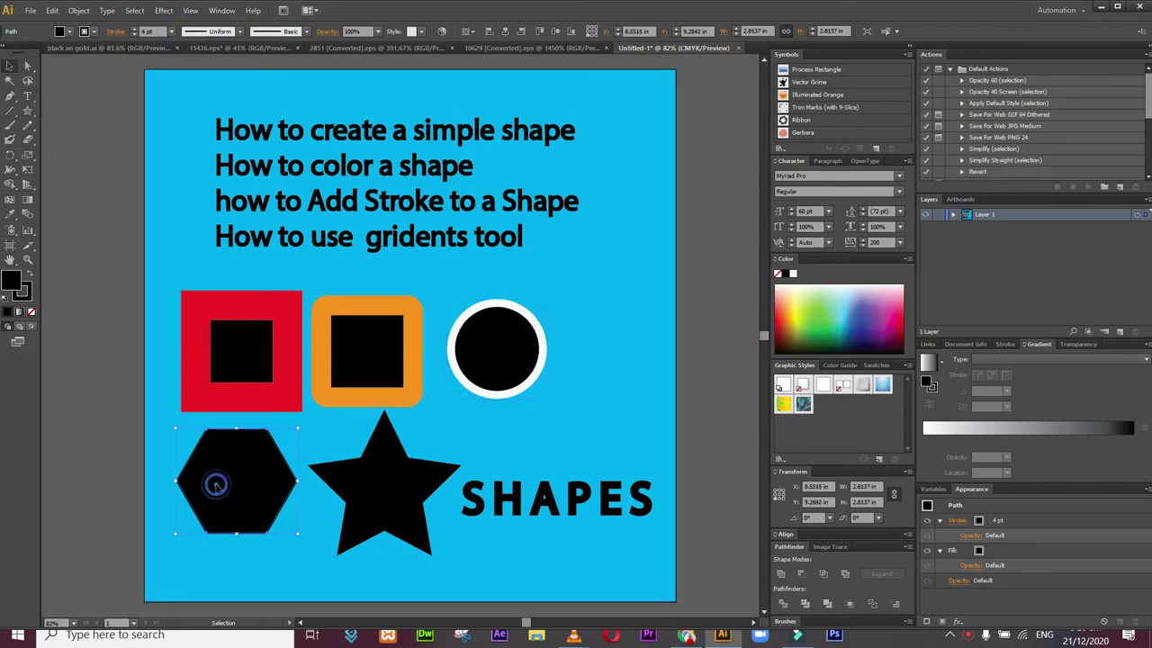
click(92, 34)
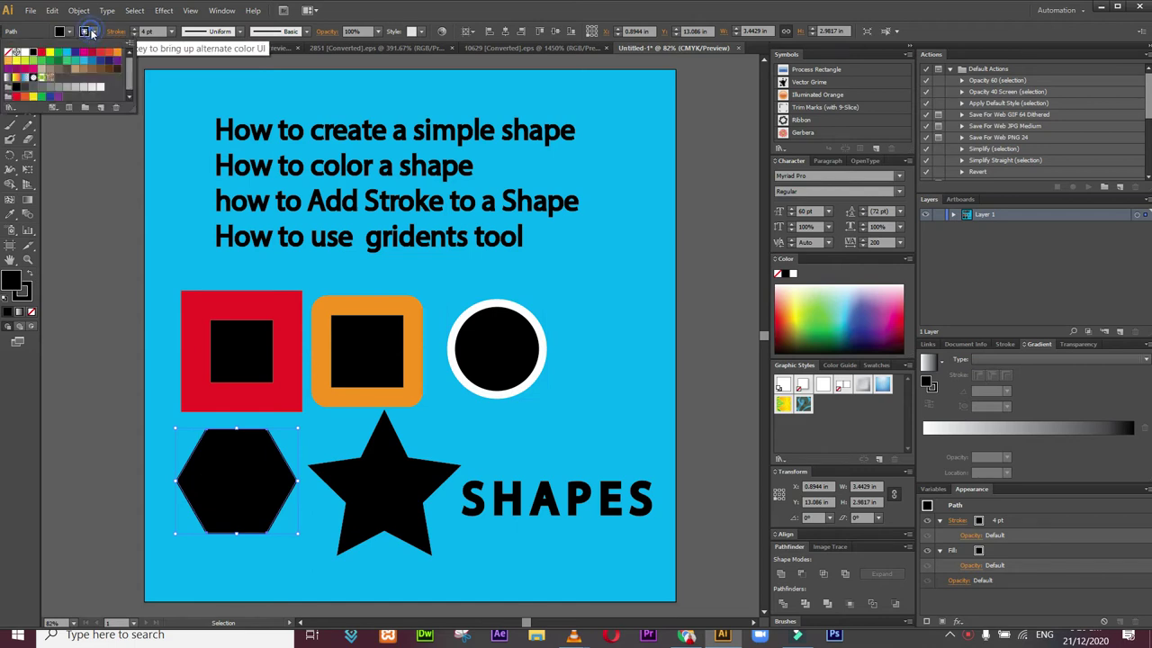
click(31, 69)
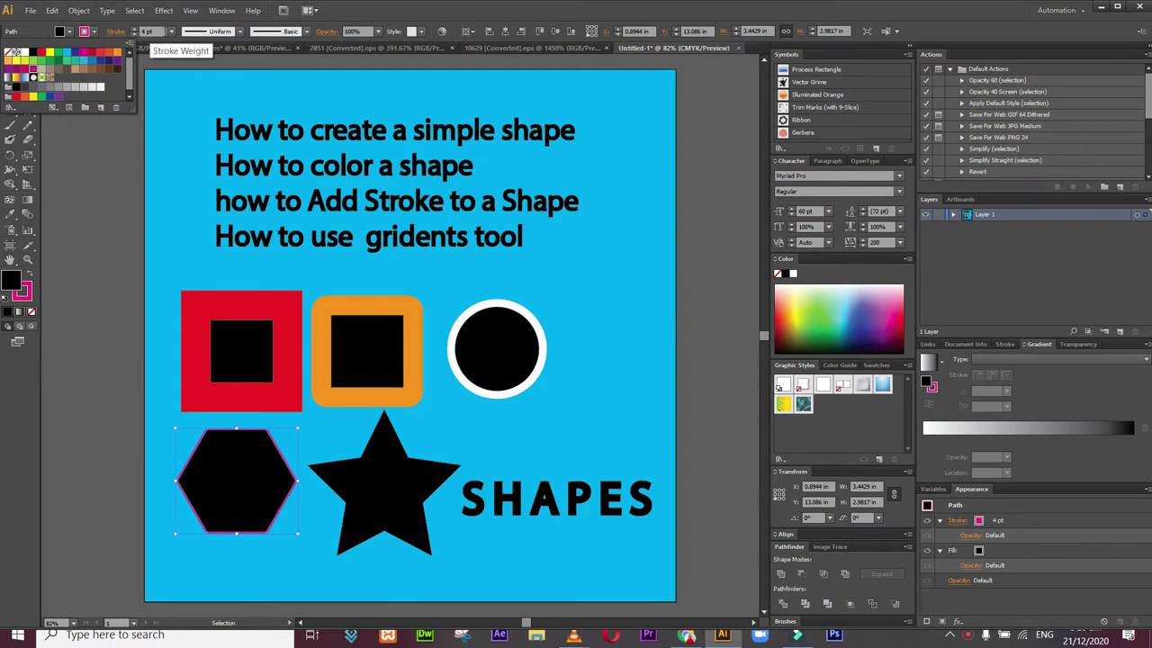
click(171, 33)
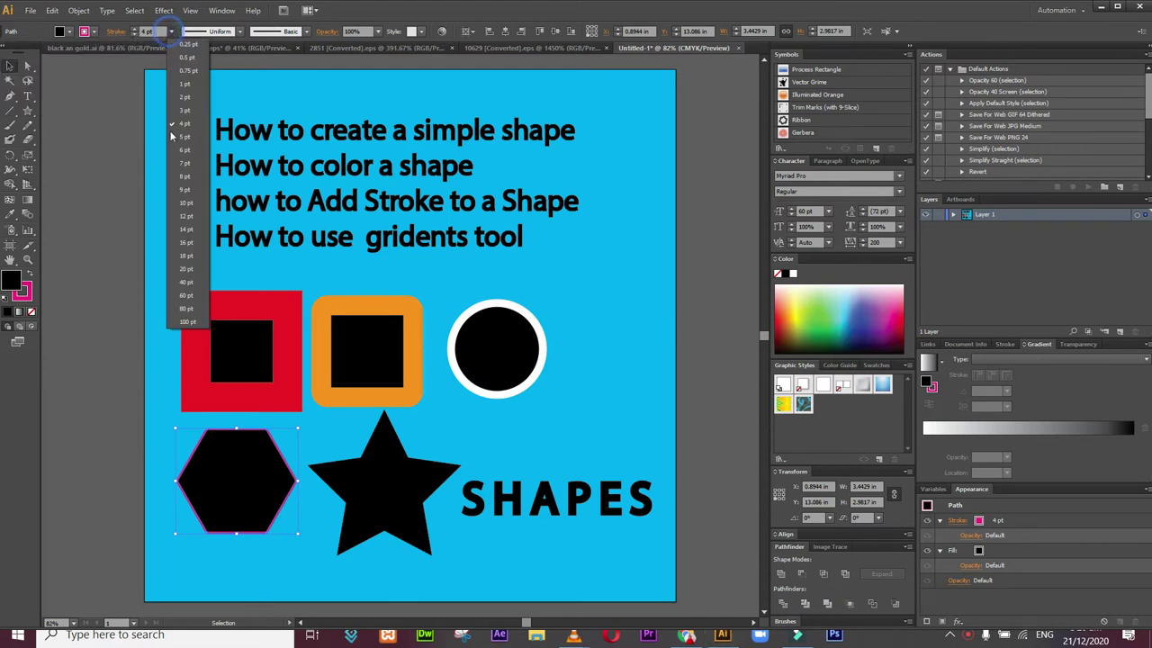
click(180, 298)
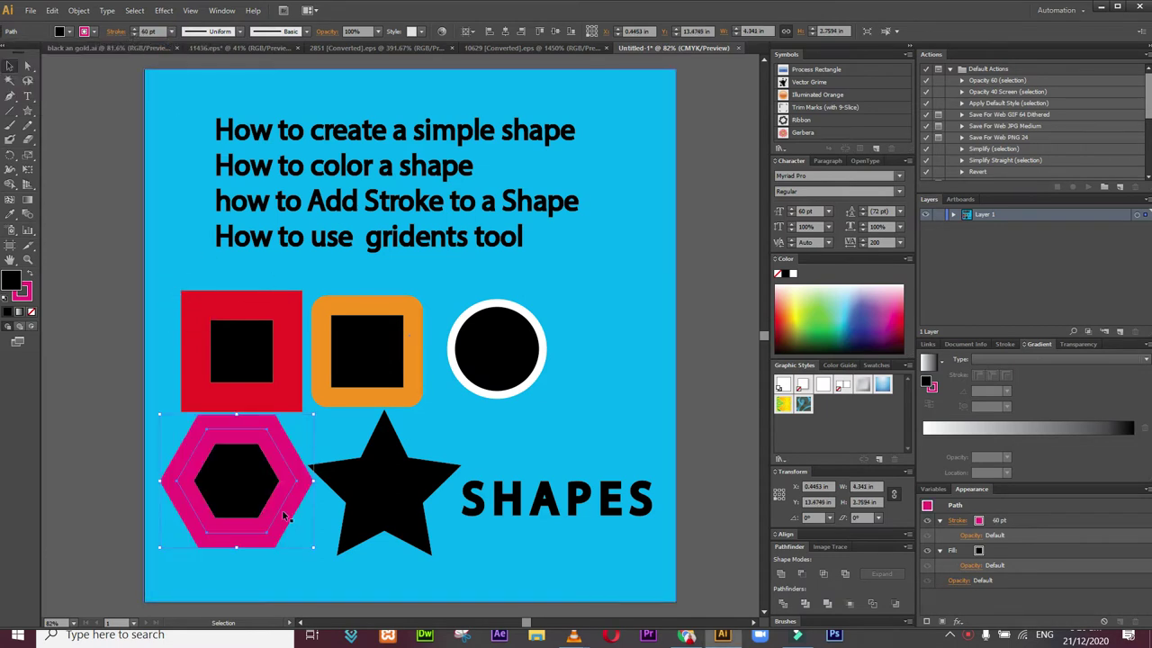
Step: Give the star a purple stroke with a weight of 18 pt
click(391, 507)
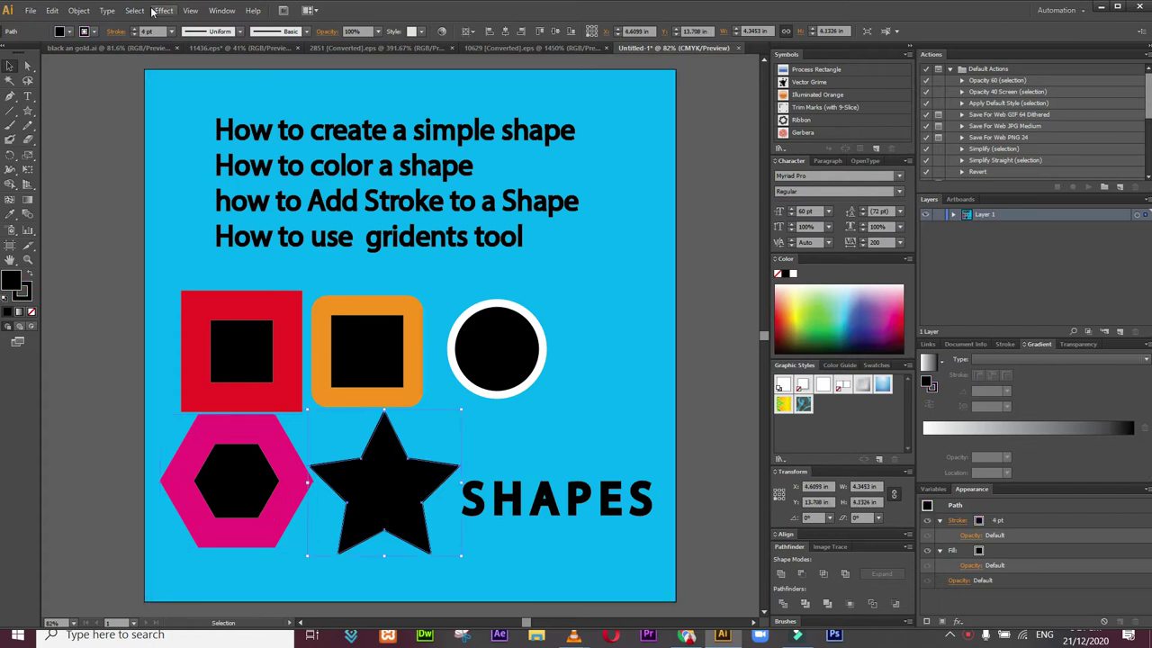
click(86, 31)
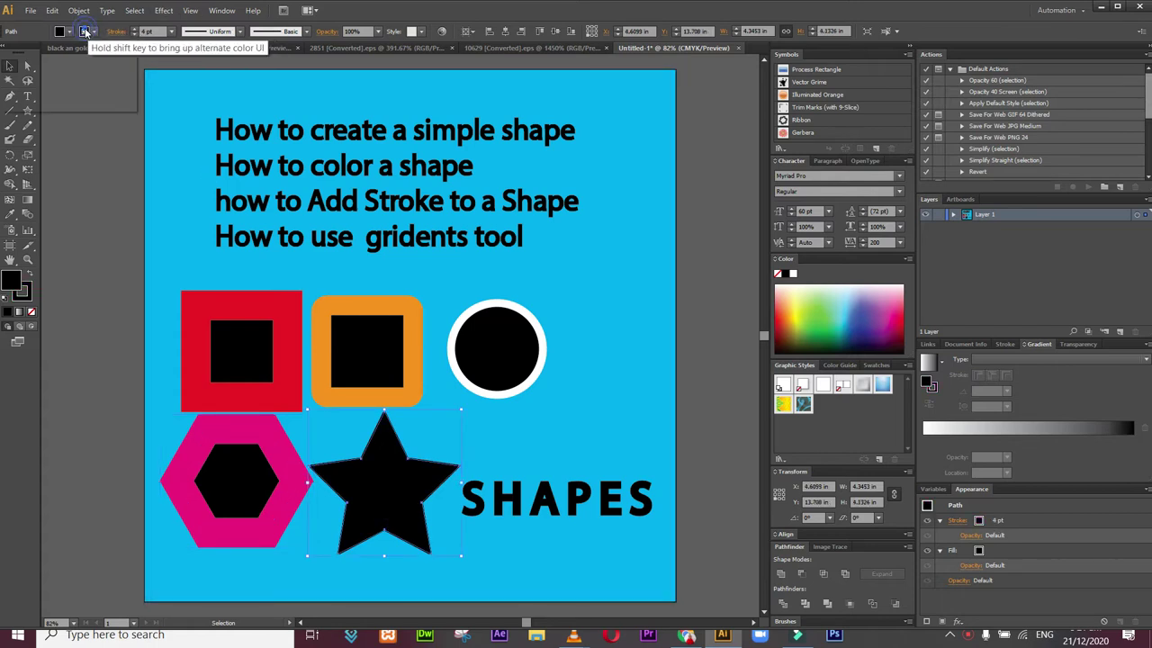
click(116, 61)
click(114, 54)
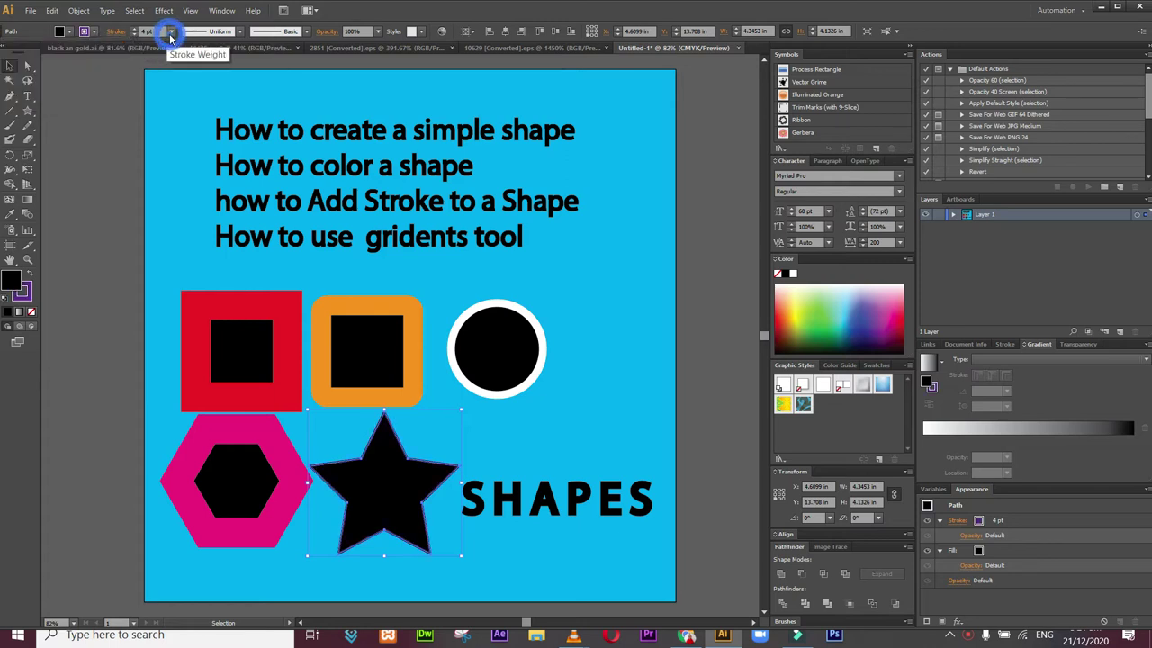
click(170, 32)
click(184, 257)
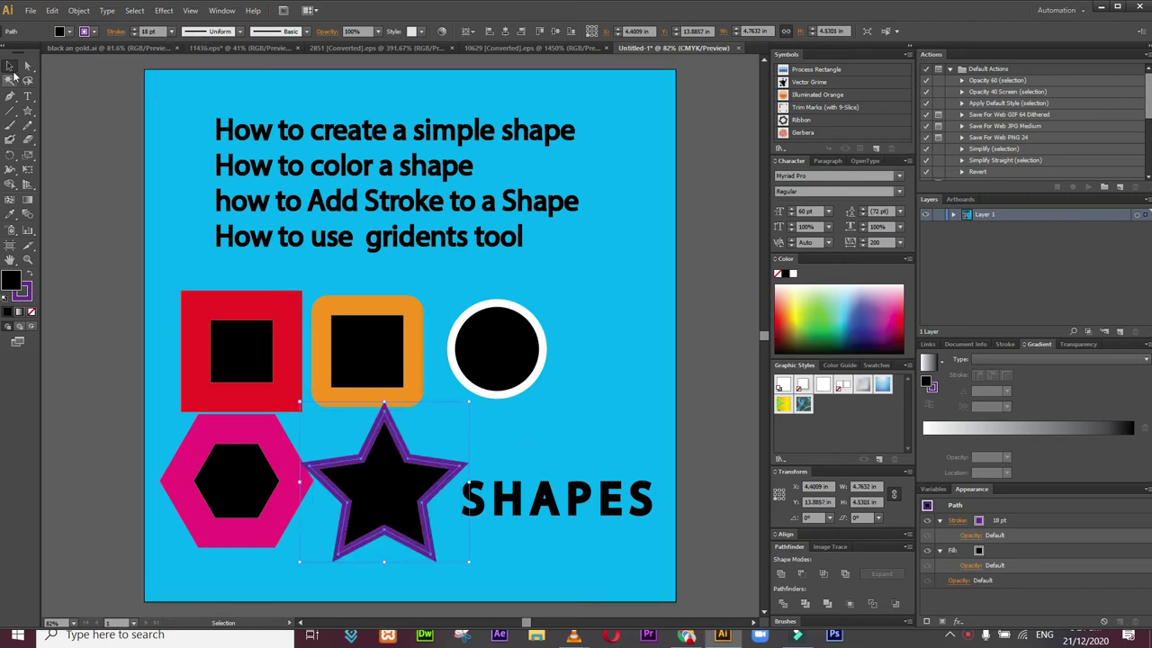
Step: Add the text "FILL & STROK" just below the circle
click(27, 96)
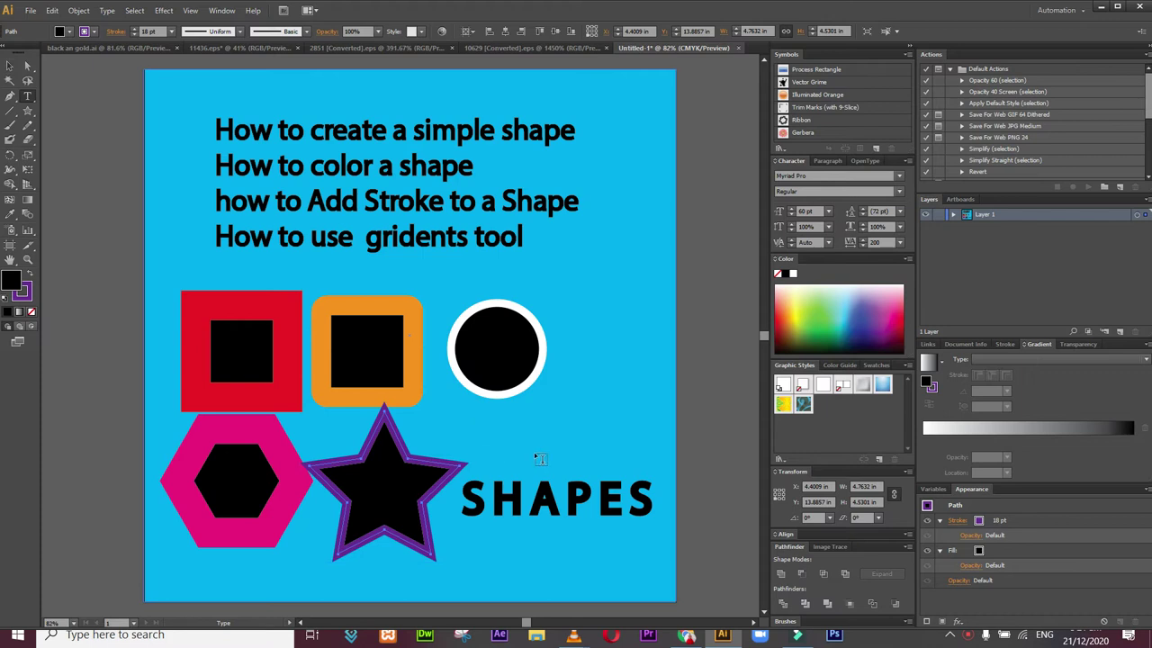
click(468, 418)
text(FILL)
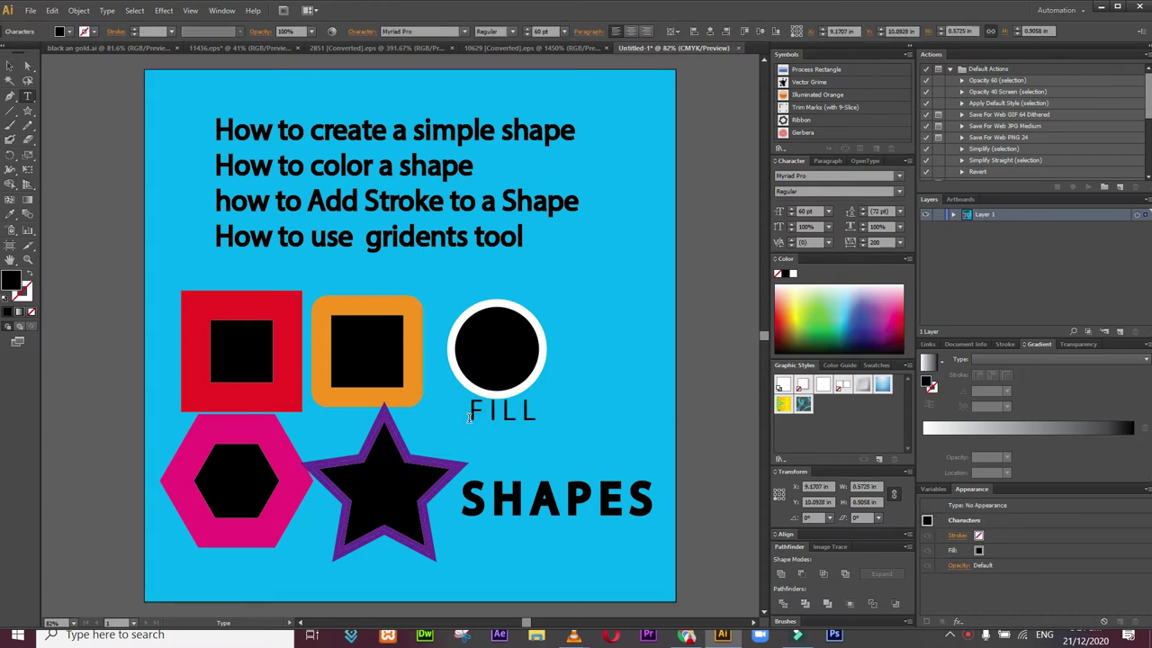
text( &  STROK)
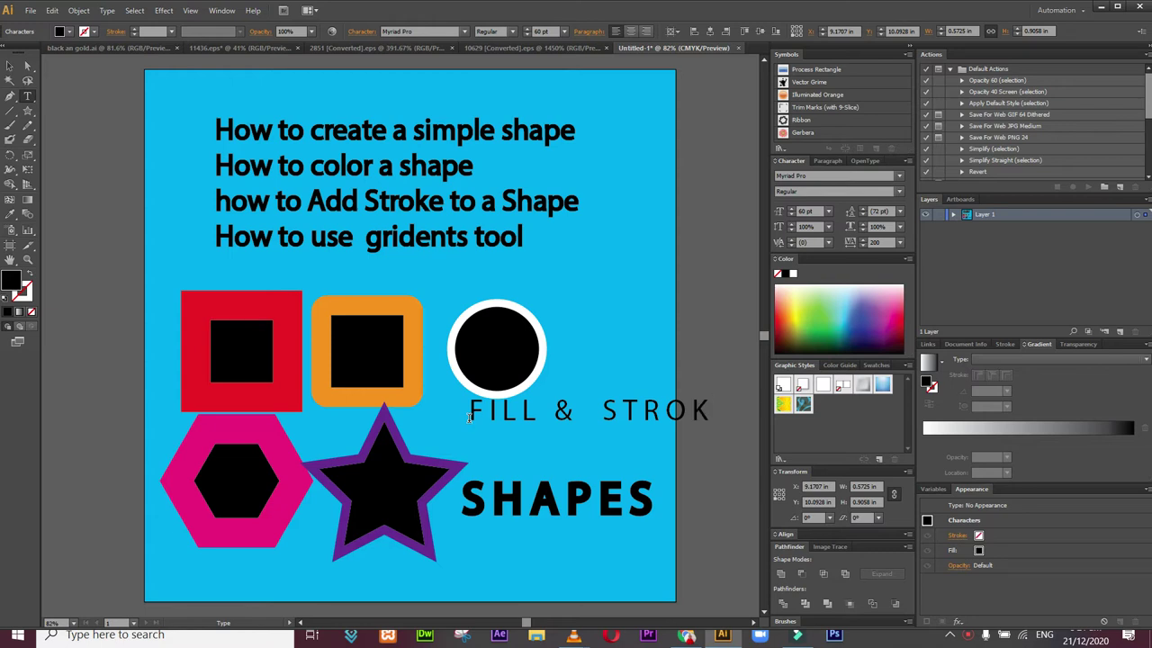
Step: Apply a purple 4 pt stroke to the whole text "FILL & STROK"
key(ctrl+a)
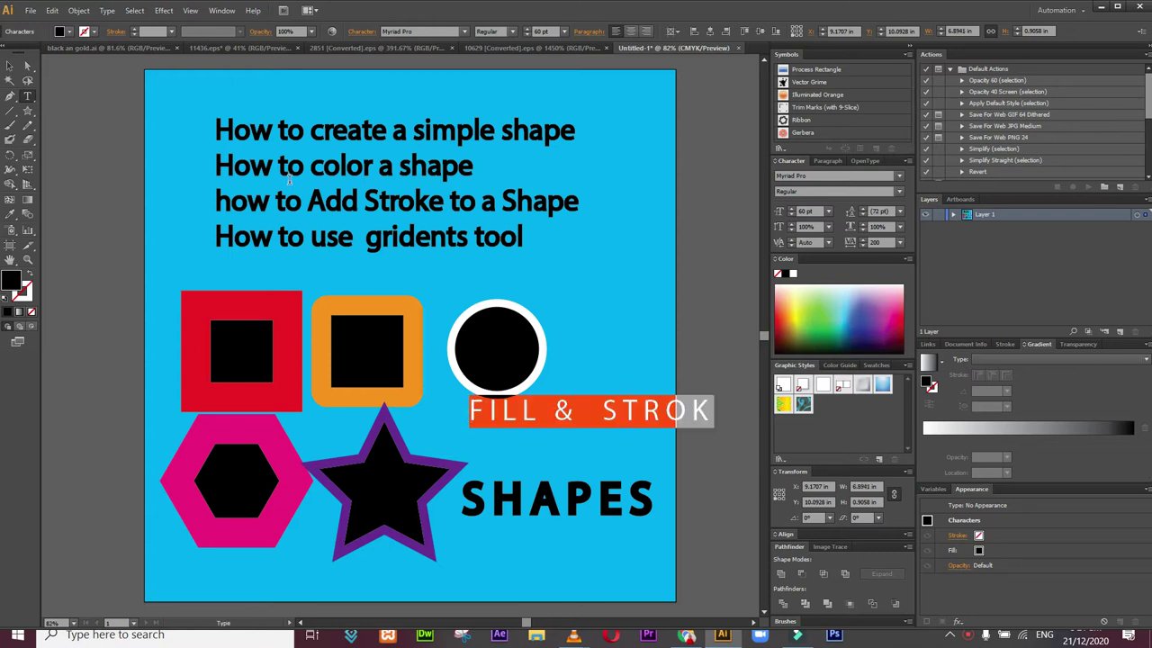
click(134, 29)
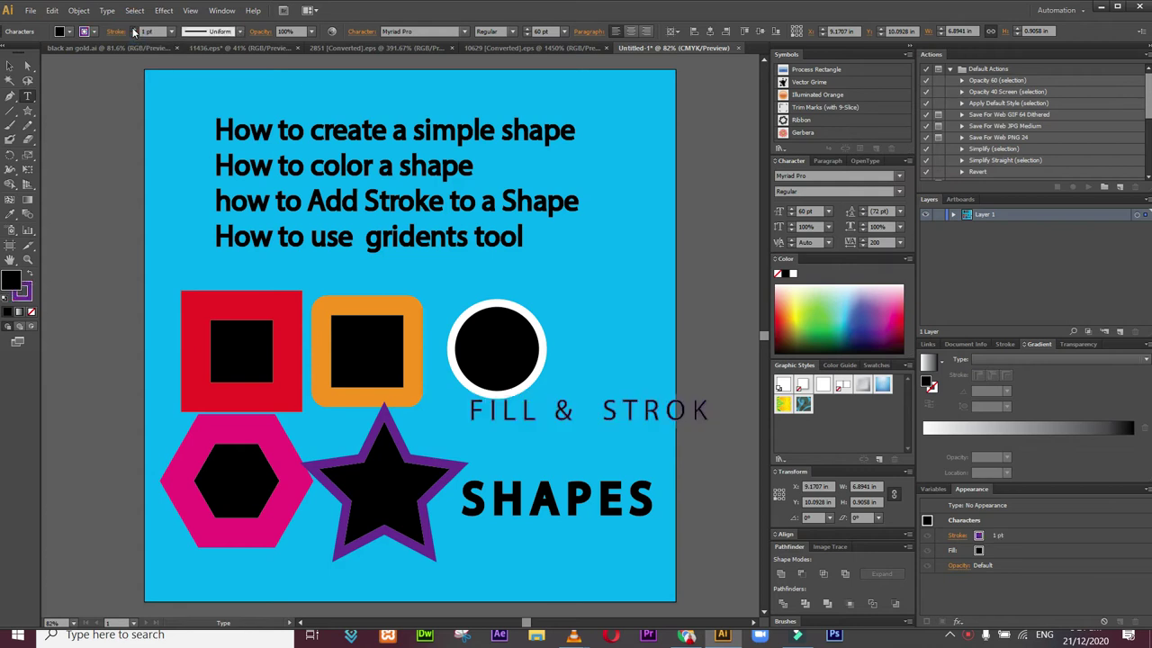
scroll(134, 32, up, 6)
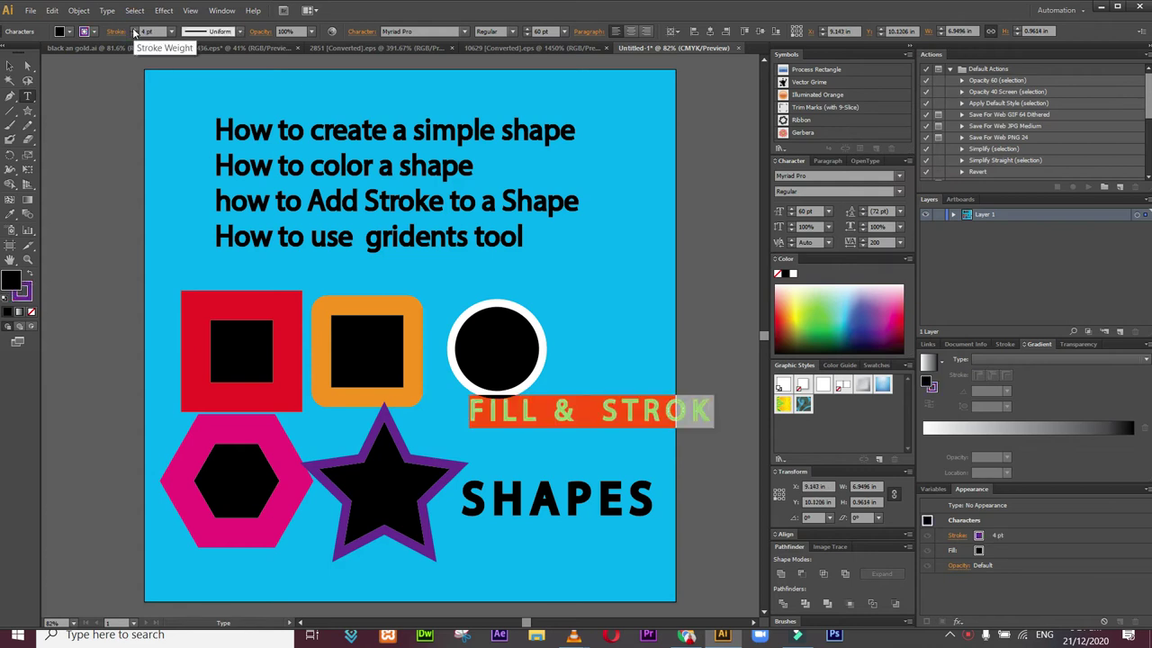
Step: Set the stroke weight of the text "FILL & STROK" to 6 pt and swap its fill and stroke colors
scroll(134, 32, up, 4)
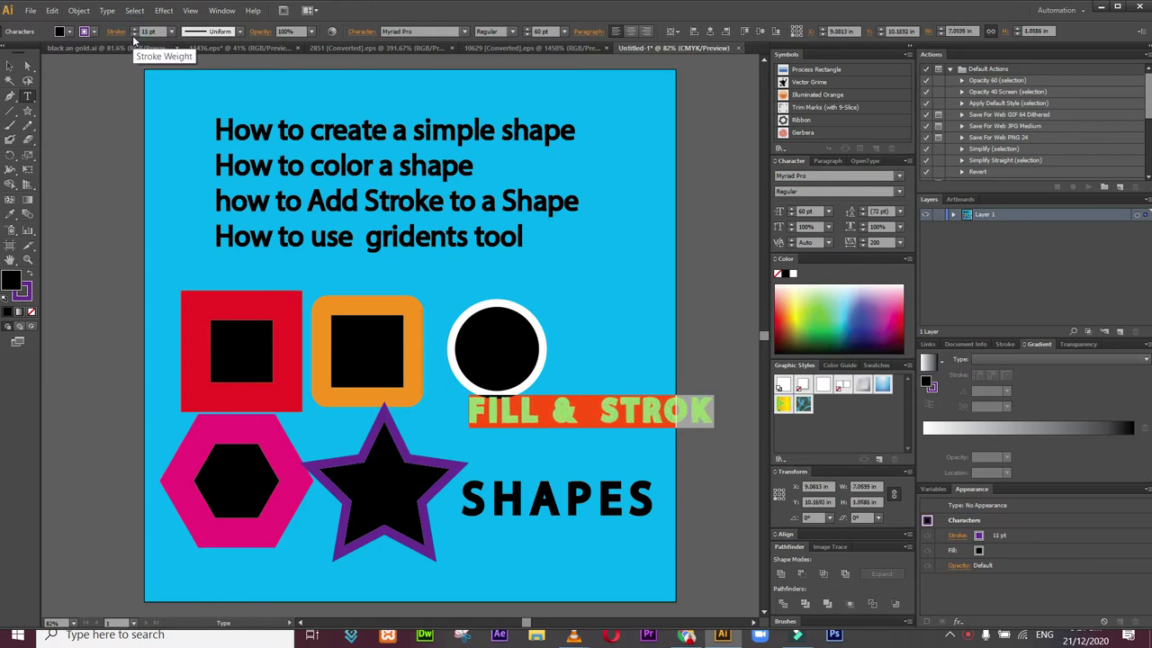
scroll(135, 36, down, 4)
scroll(135, 37, down, 1)
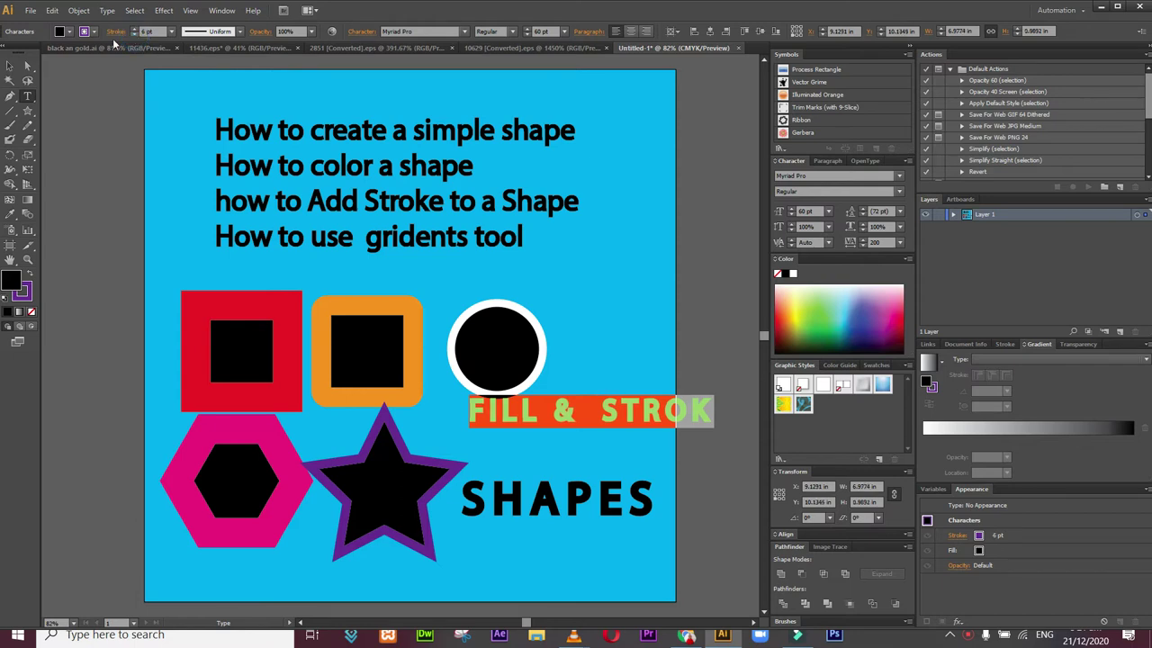
click(29, 276)
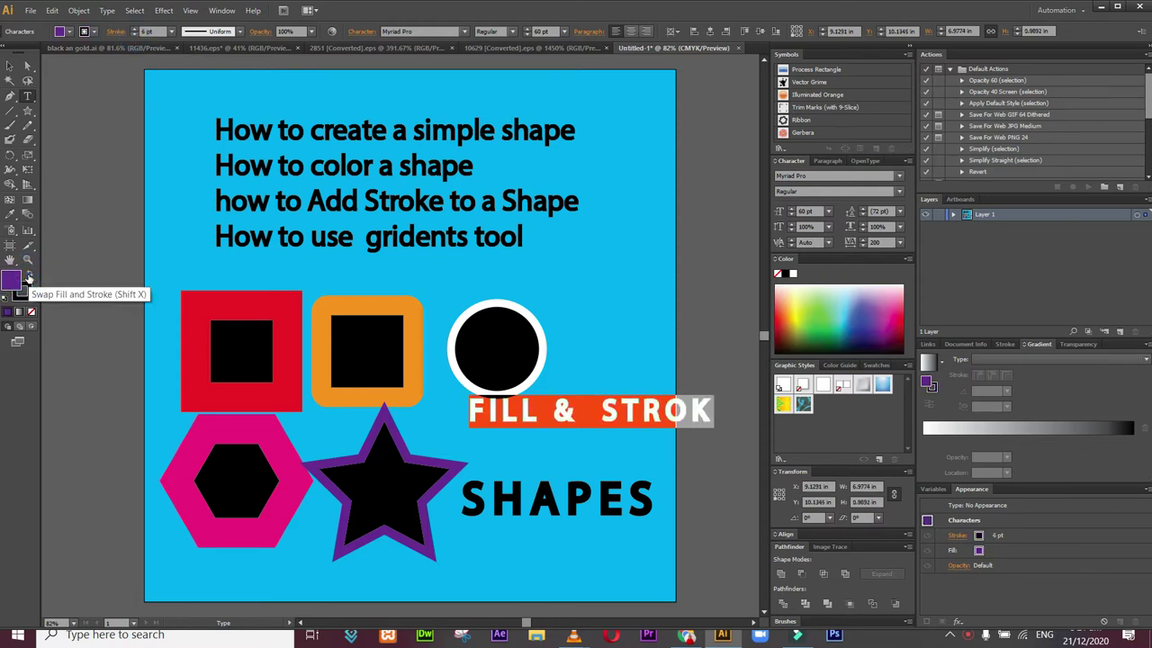
click(490, 407)
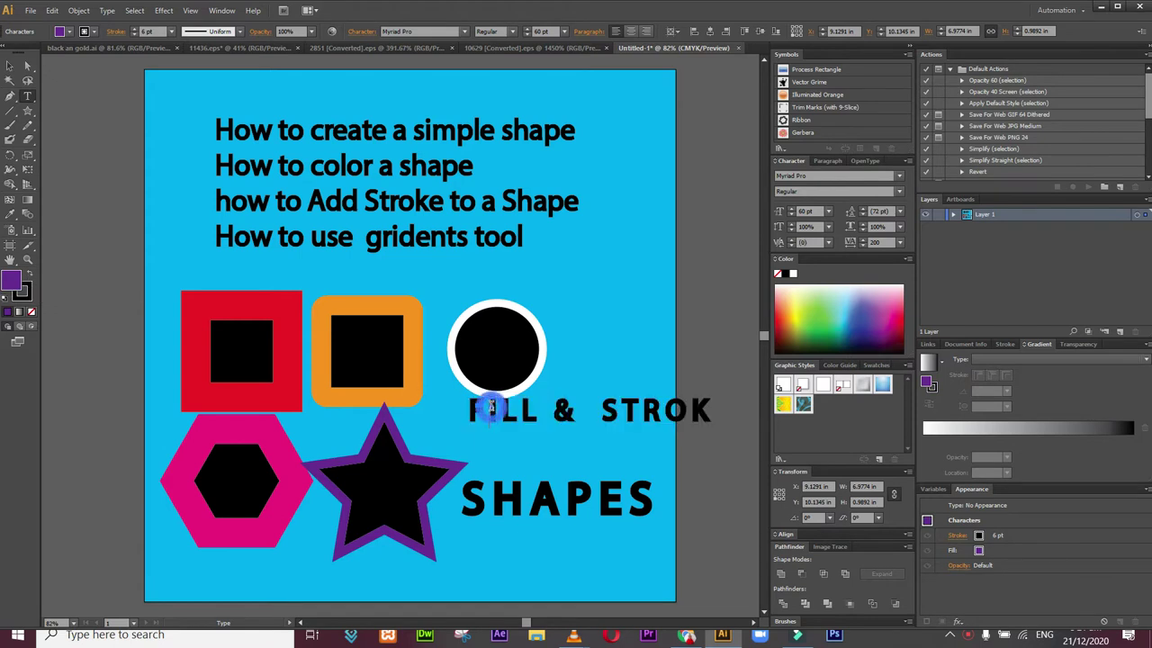
Step: Move the text "FILL & STROK" fully inside the artboard, between the circle and the "SHAPES" label
click(27, 169)
drag(634, 415, 589, 440)
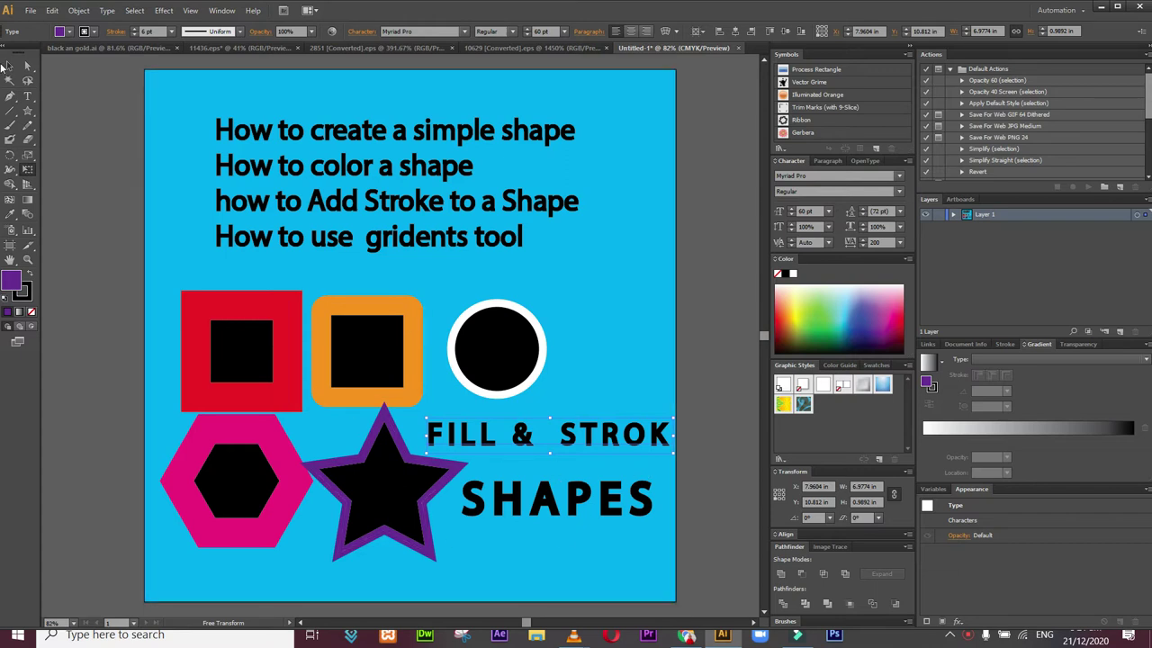
click(10, 66)
click(250, 290)
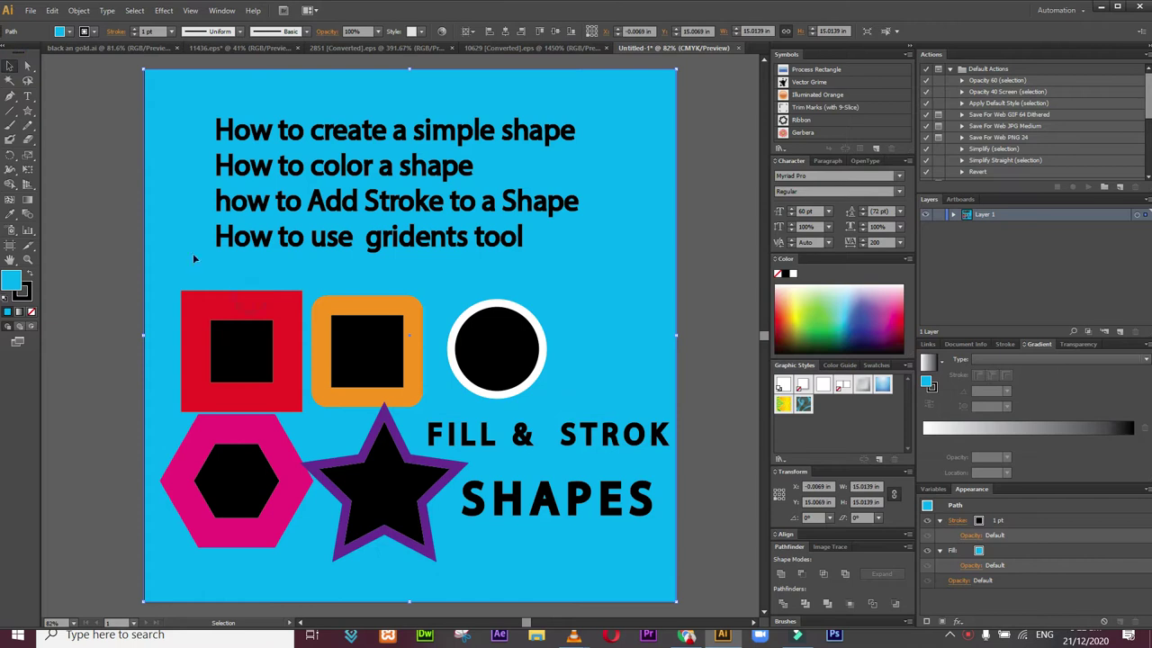
click(67, 31)
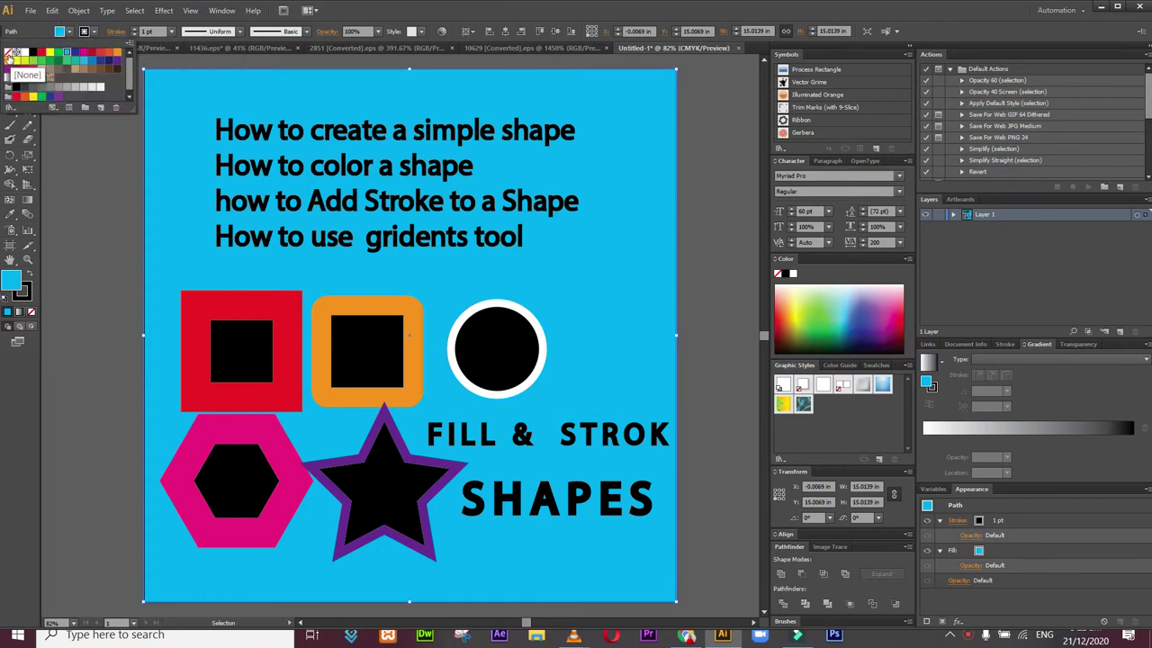
click(8, 56)
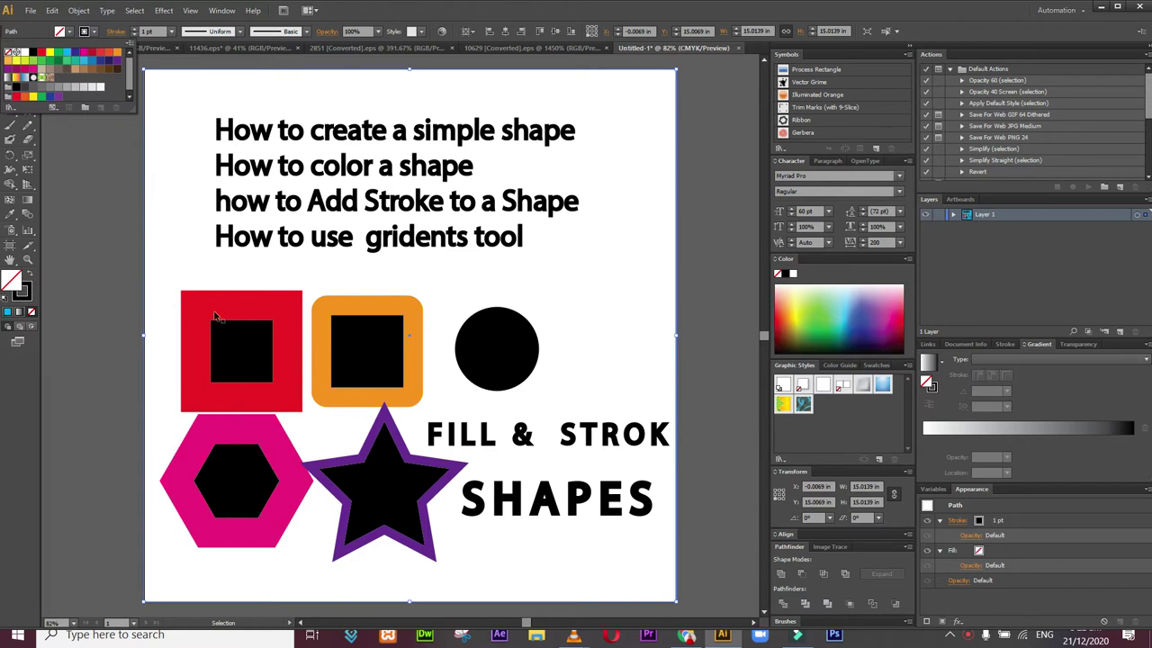
click(247, 335)
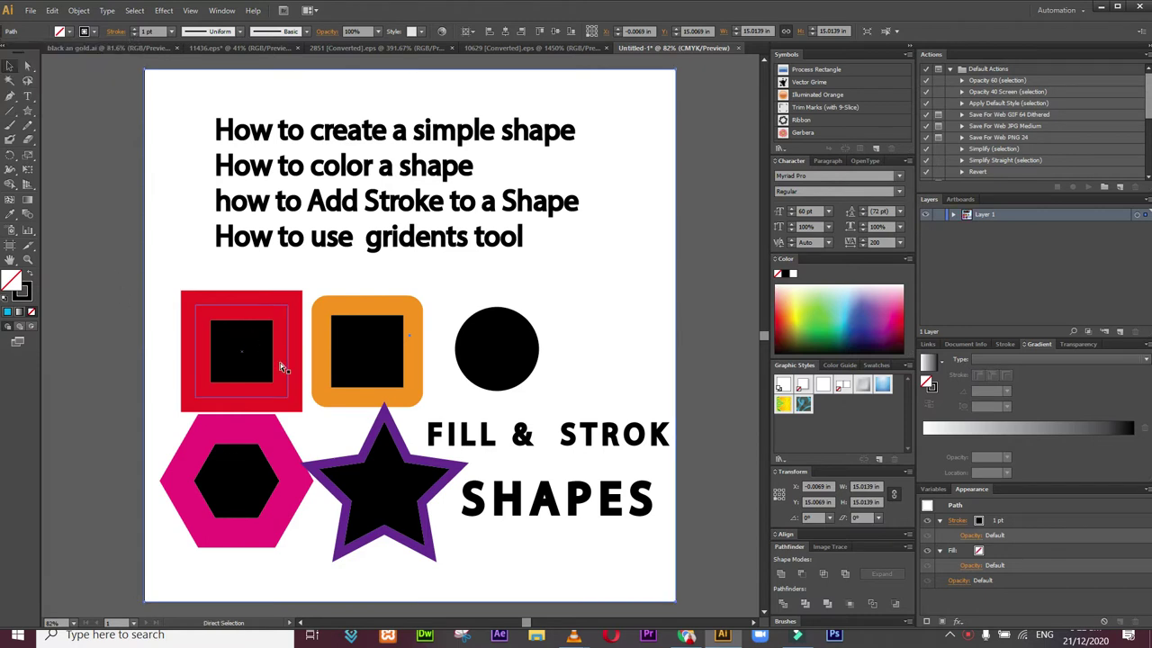
key(ctrl+z)
Step: Remove the black fill from the square with the red stroke
click(279, 361)
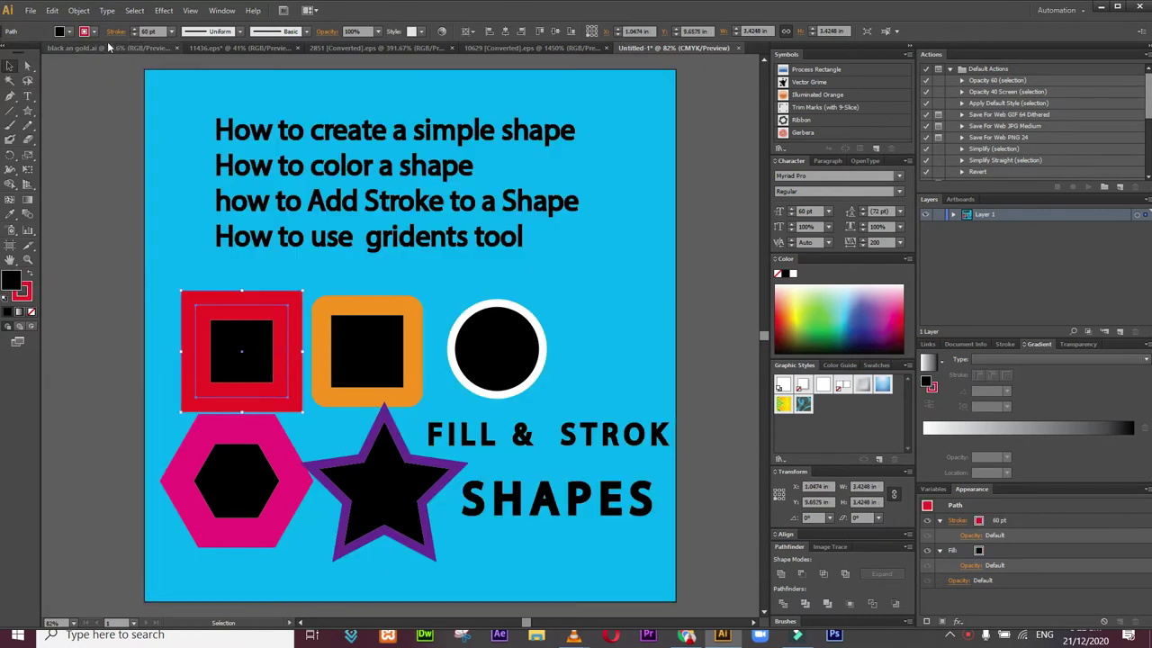
click(59, 34)
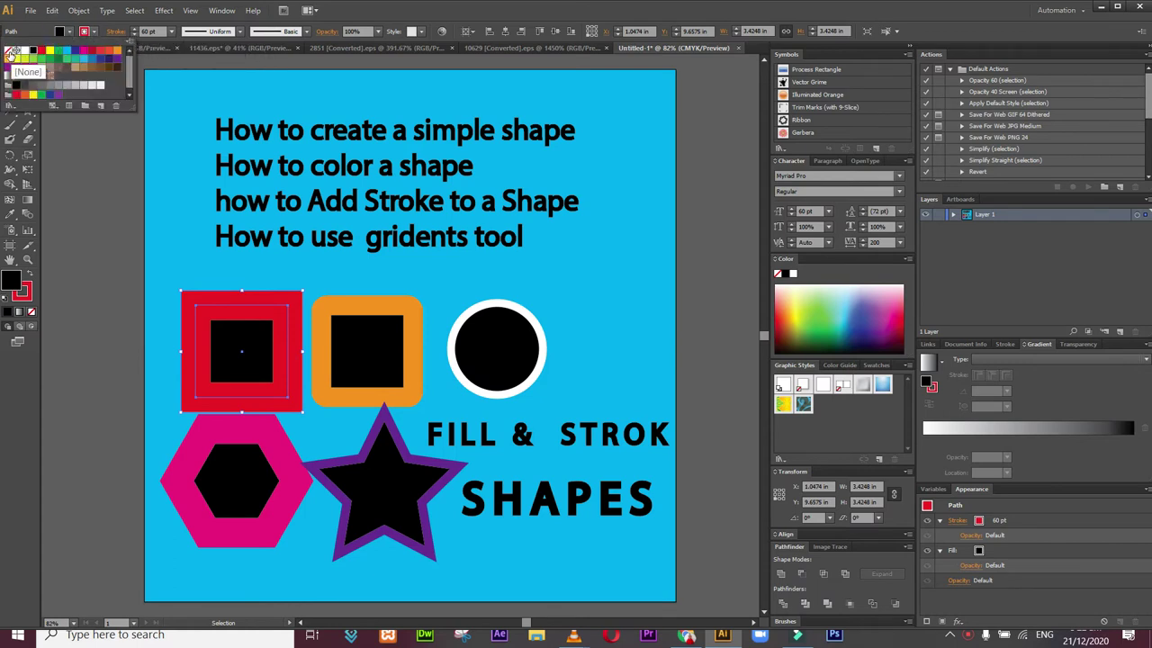
click(9, 54)
click(382, 334)
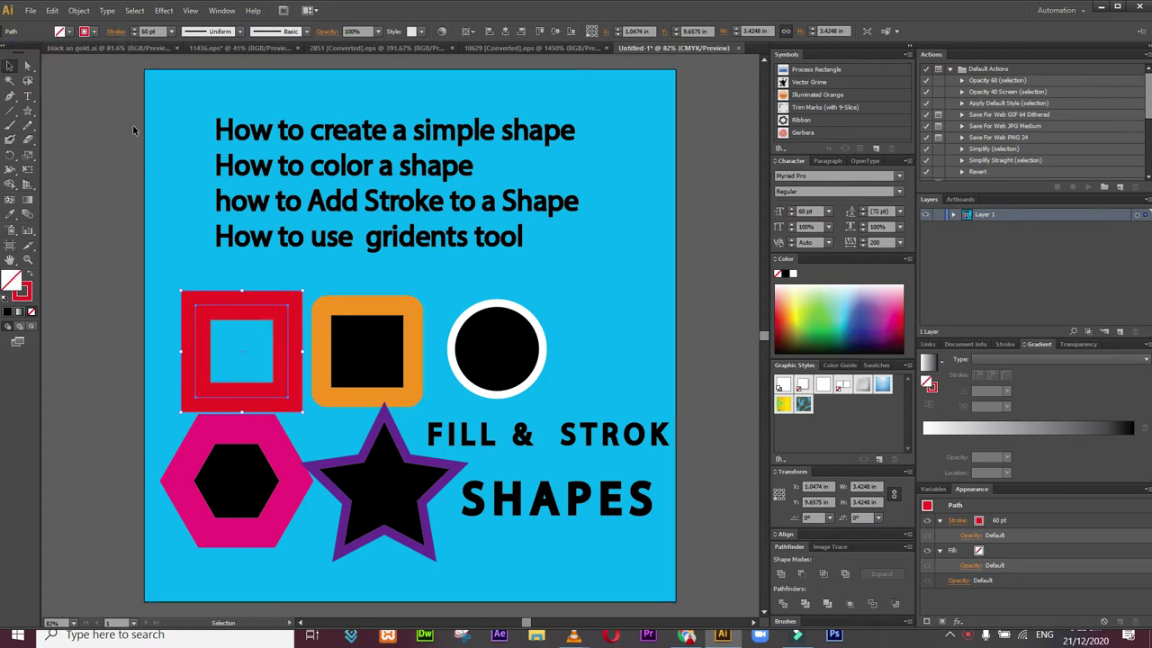
Step: Remove the black fill from the rounded square with the orange stroke
click(60, 33)
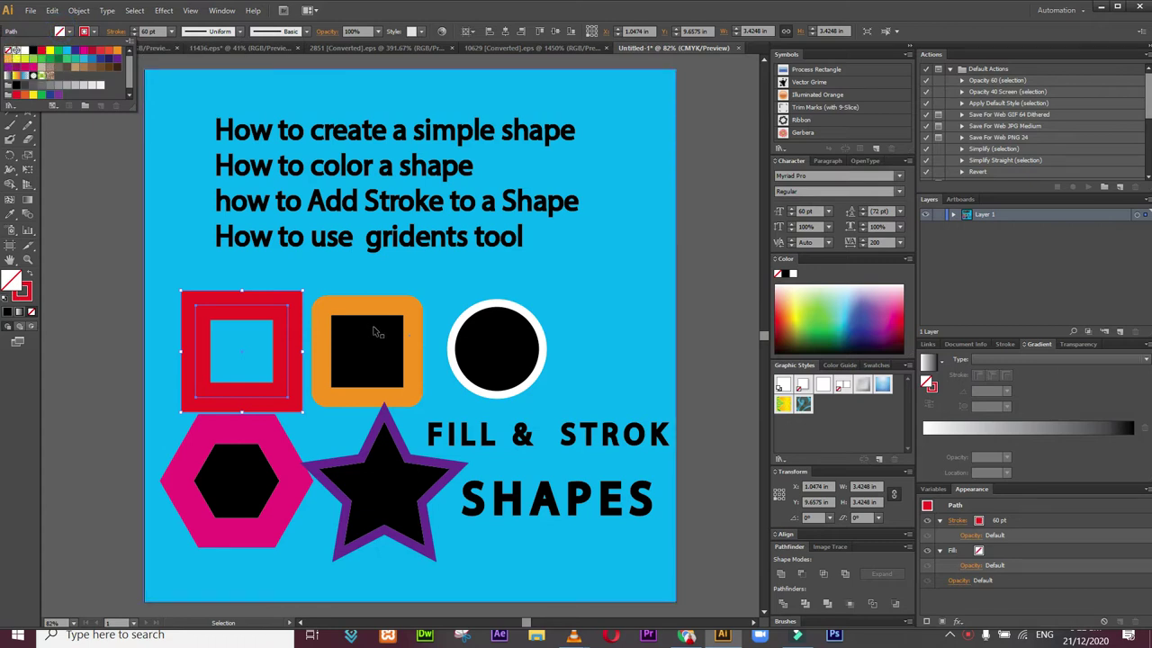
click(373, 332)
double_click(374, 331)
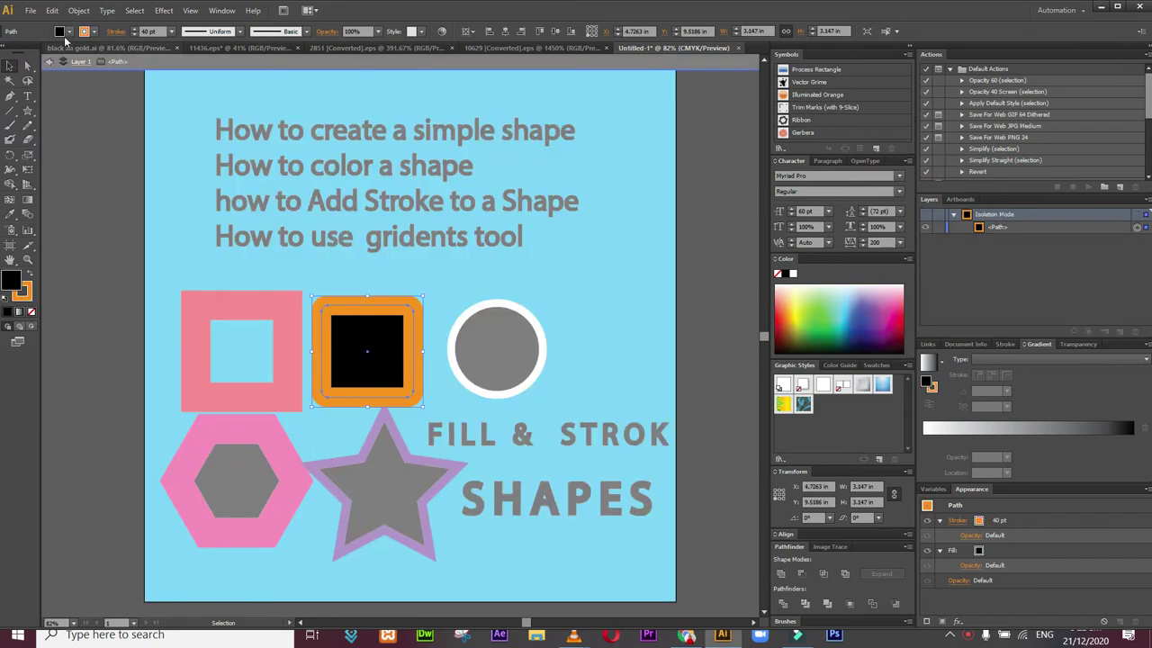
click(68, 32)
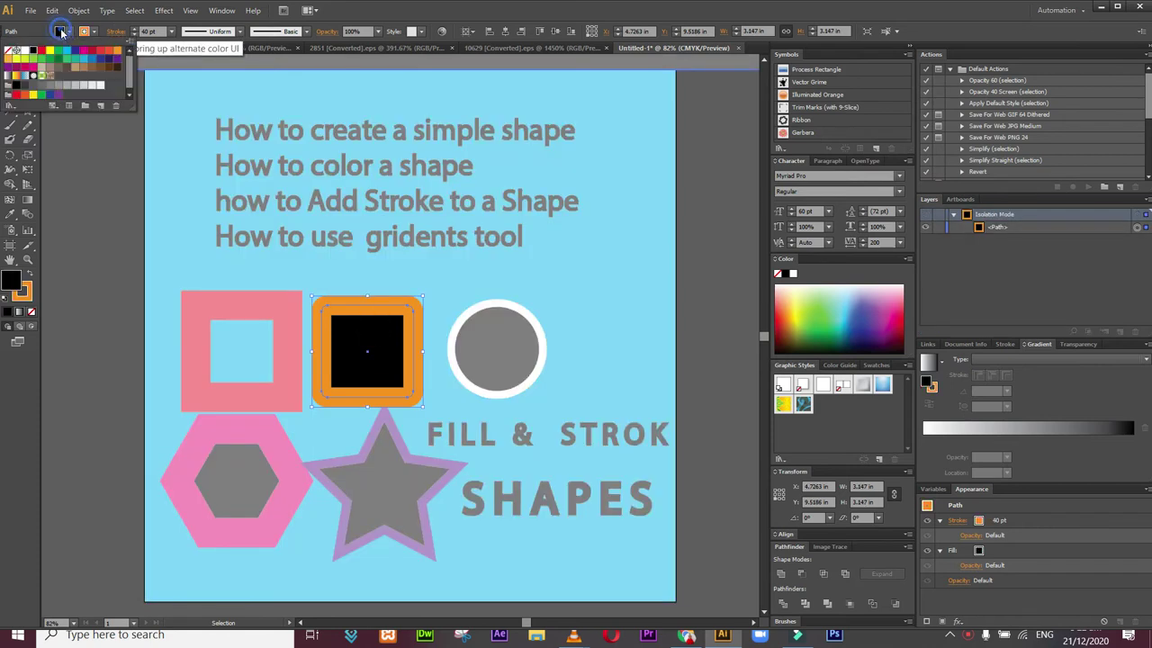
click(12, 52)
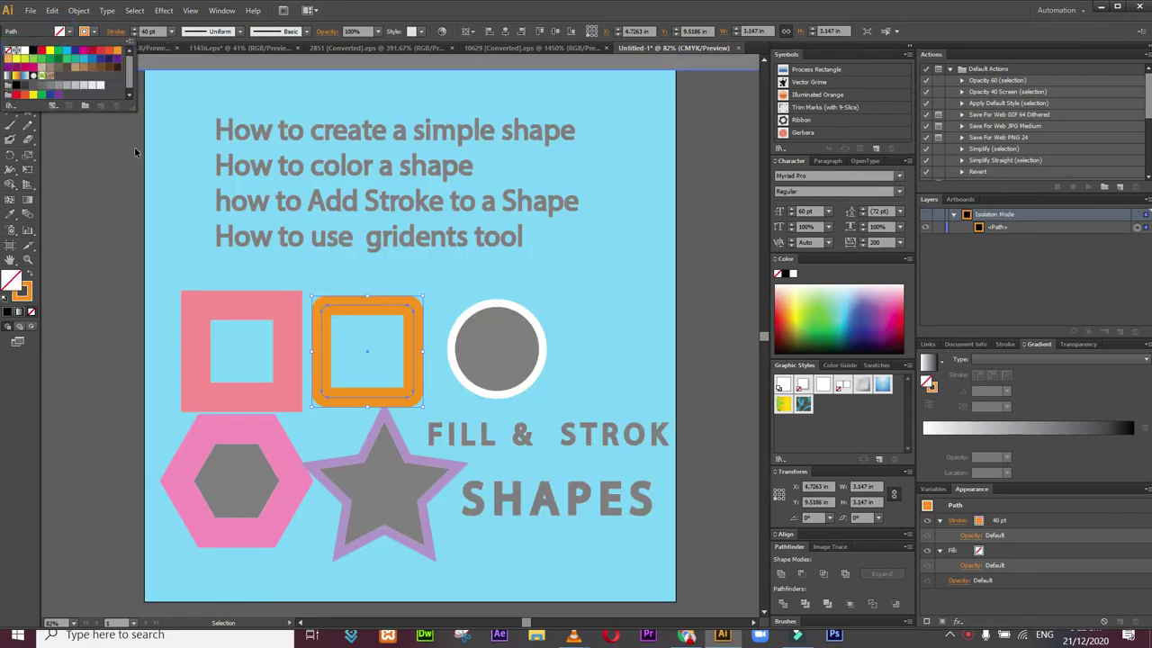
Step: Remove the black fill from the circle with the white stroke
click(507, 375)
double_click(506, 368)
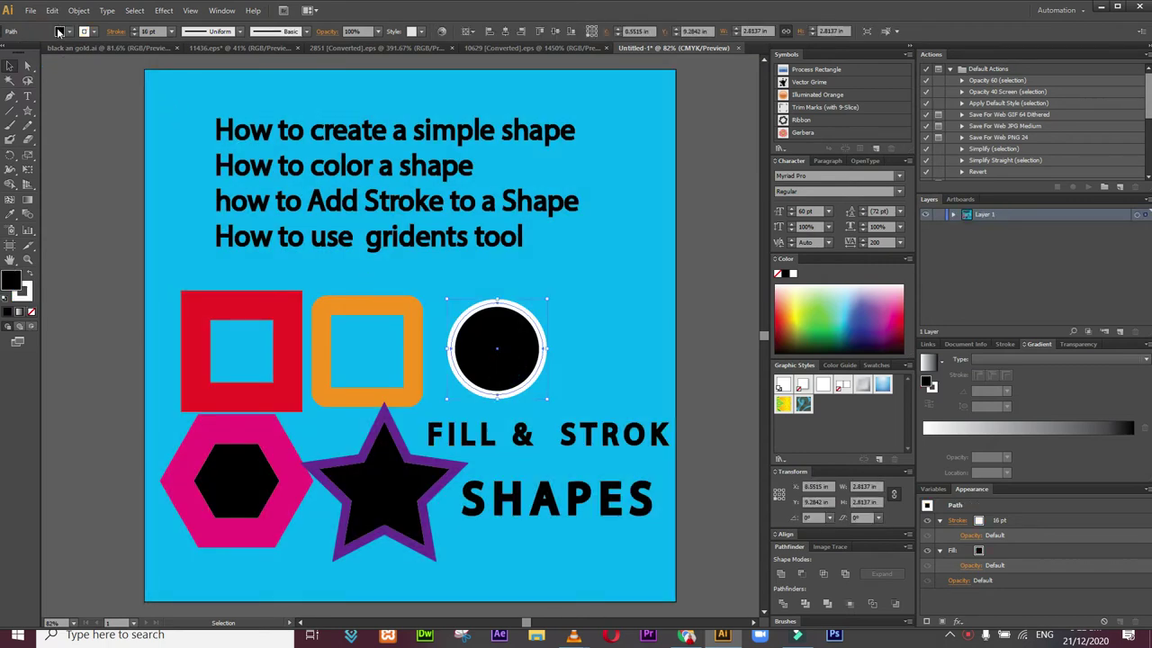
click(60, 33)
click(10, 51)
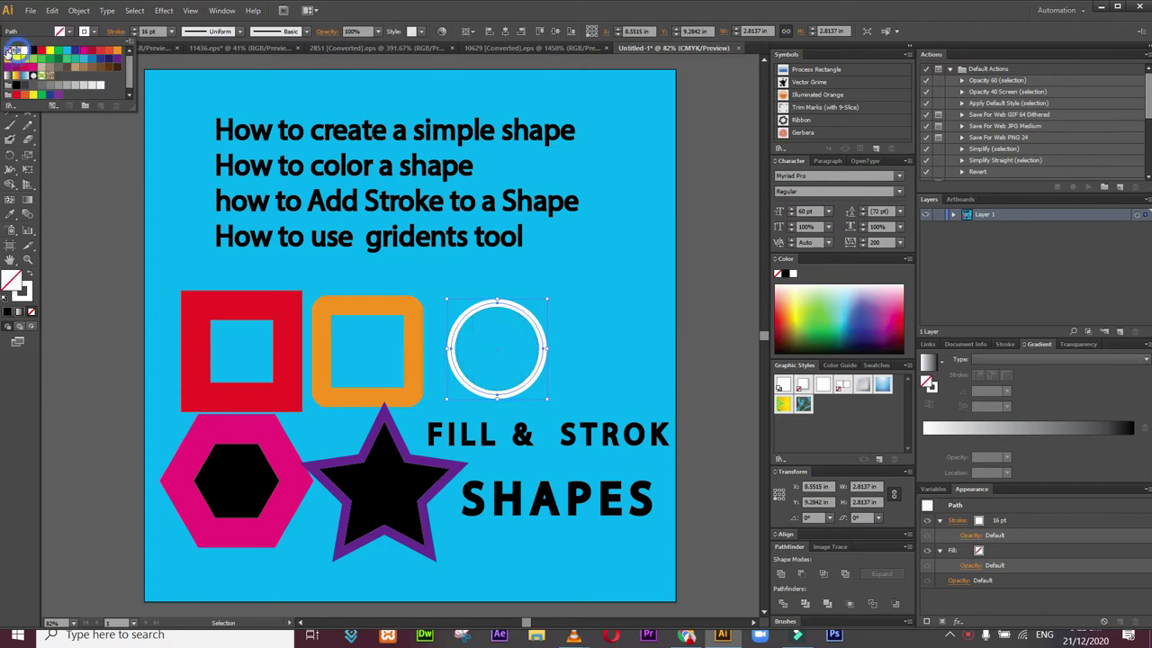
Step: Remove the fill from the hexagon with the magenta stroke
double_click(243, 472)
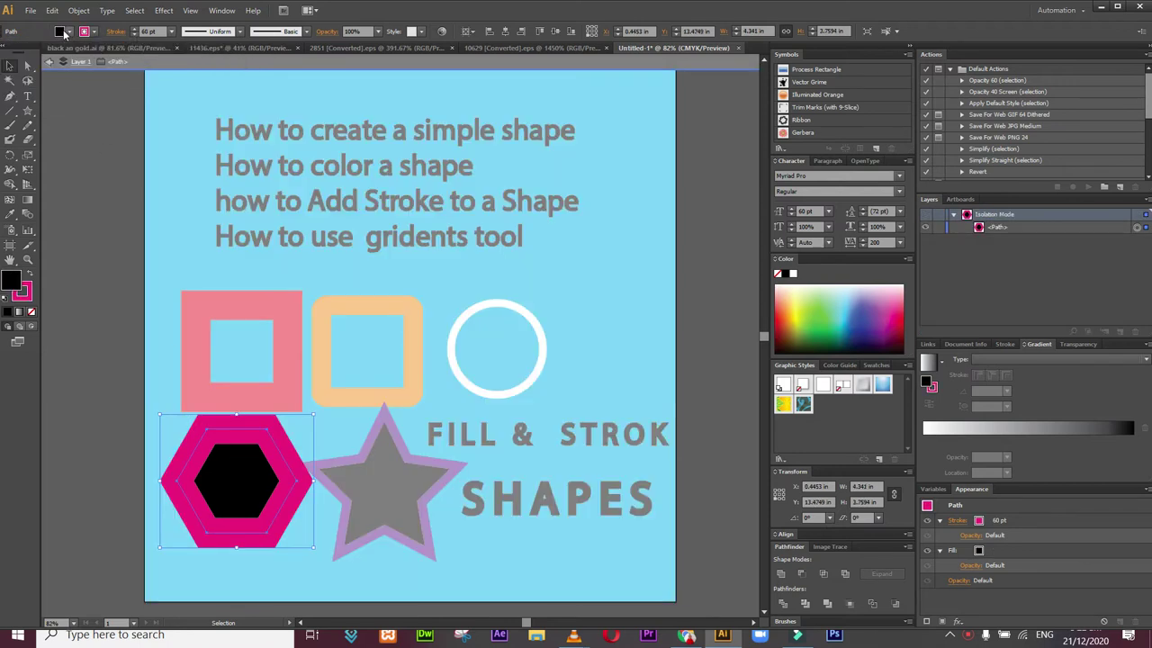
click(67, 33)
click(20, 52)
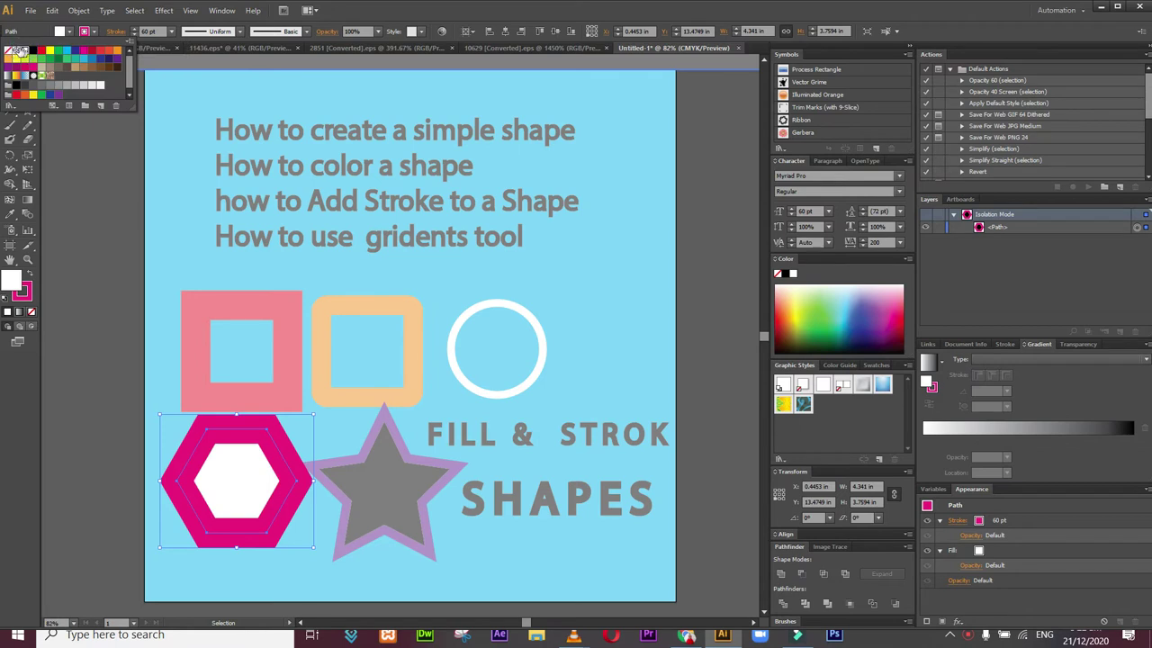
click(27, 51)
click(8, 51)
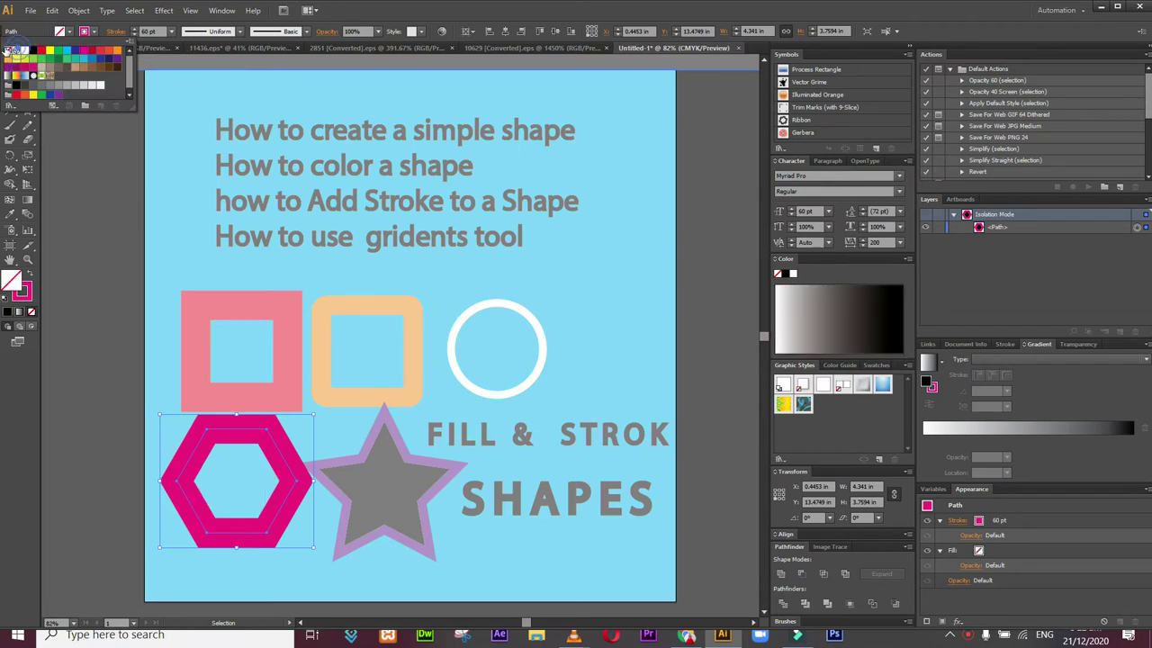
Step: Remove the black fill from the star with the purple stroke
double_click(421, 497)
click(421, 497)
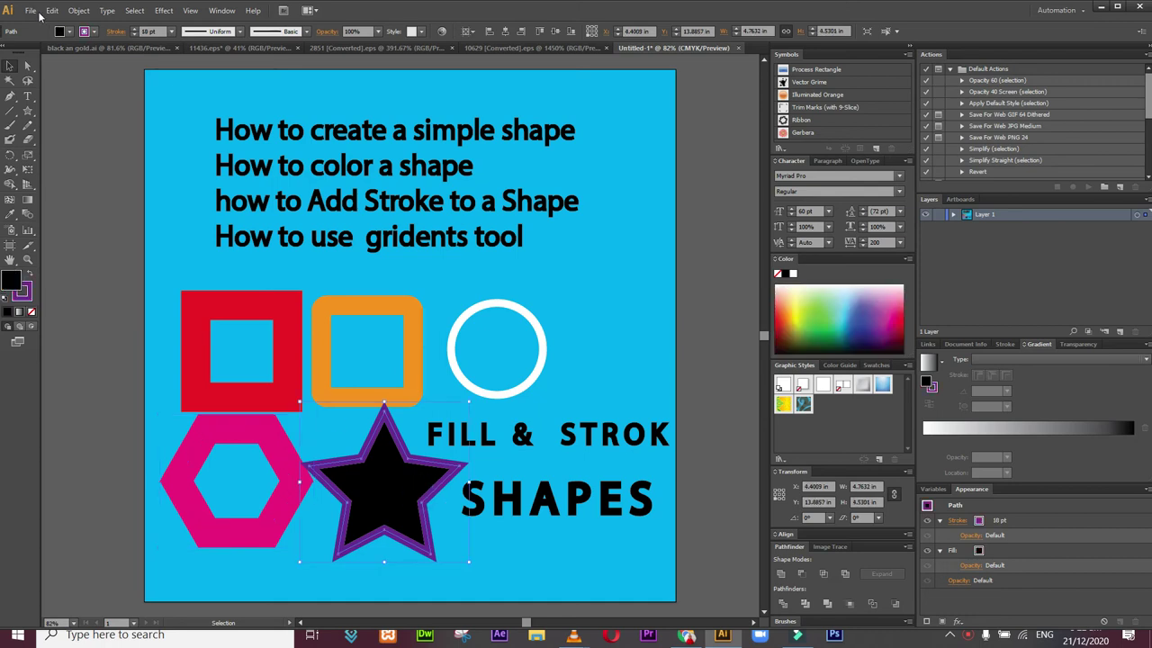
click(59, 31)
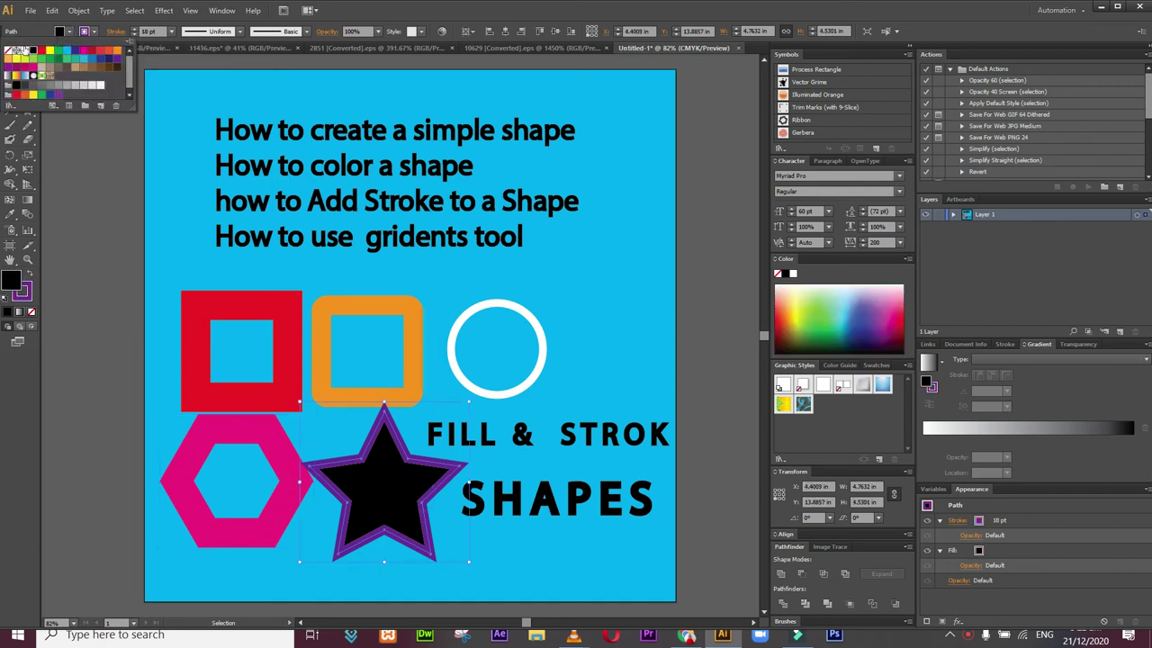
click(10, 51)
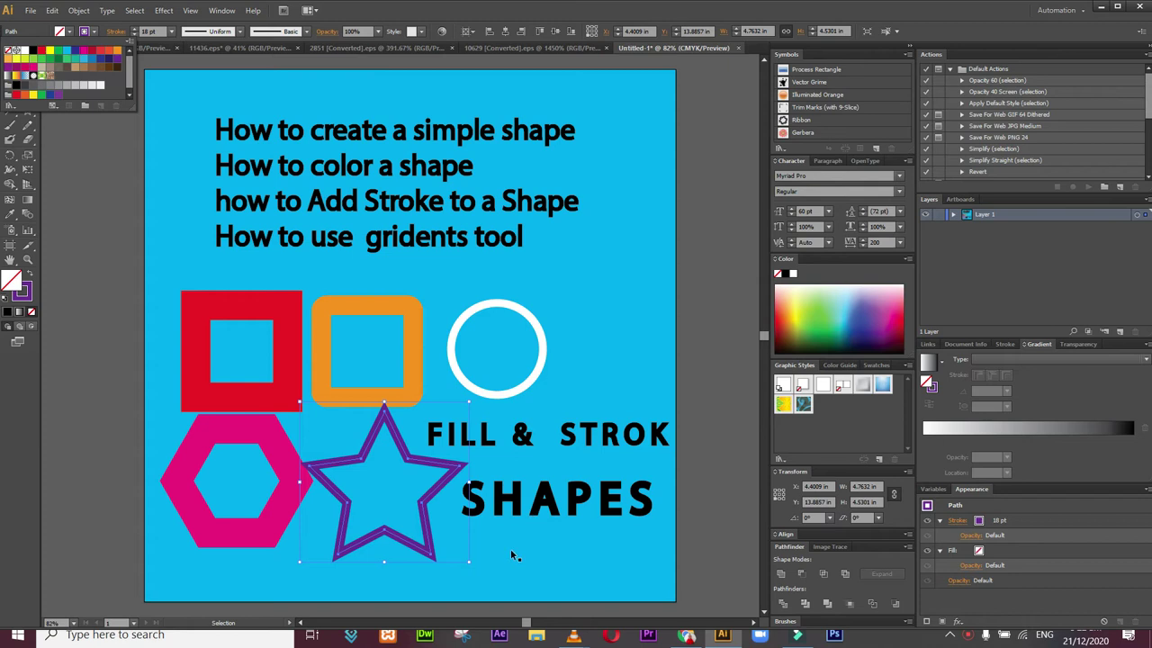
key(Escape)
Step: Add a two-line text beside the circle reading "only strok" and "No fill"
click(29, 96)
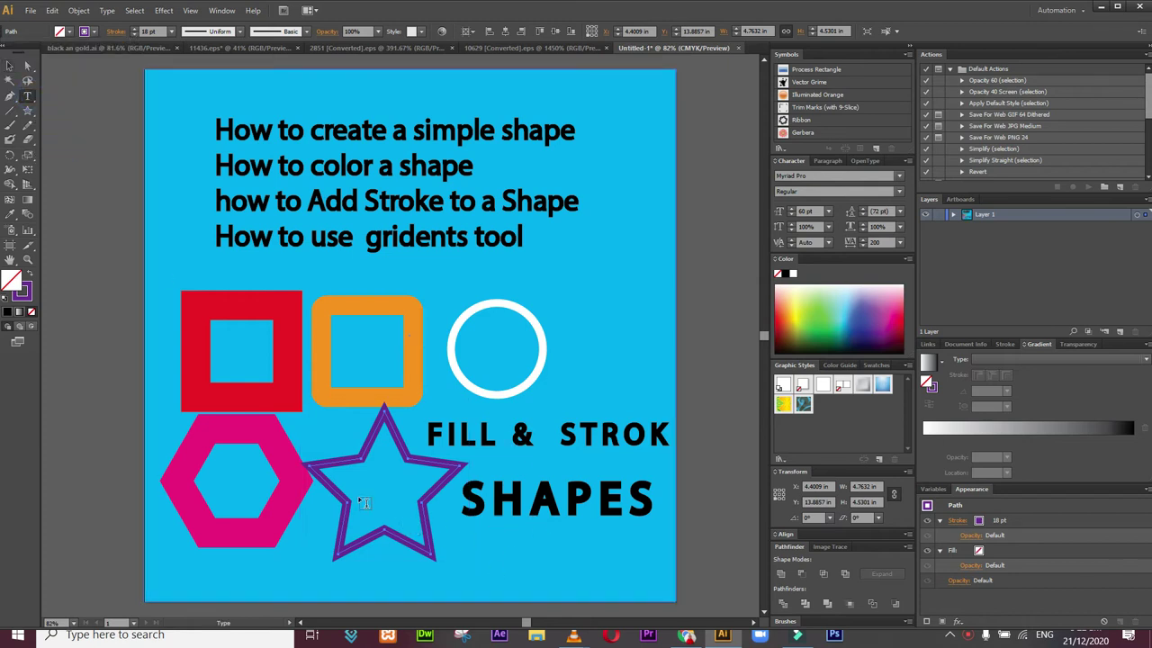
click(559, 364)
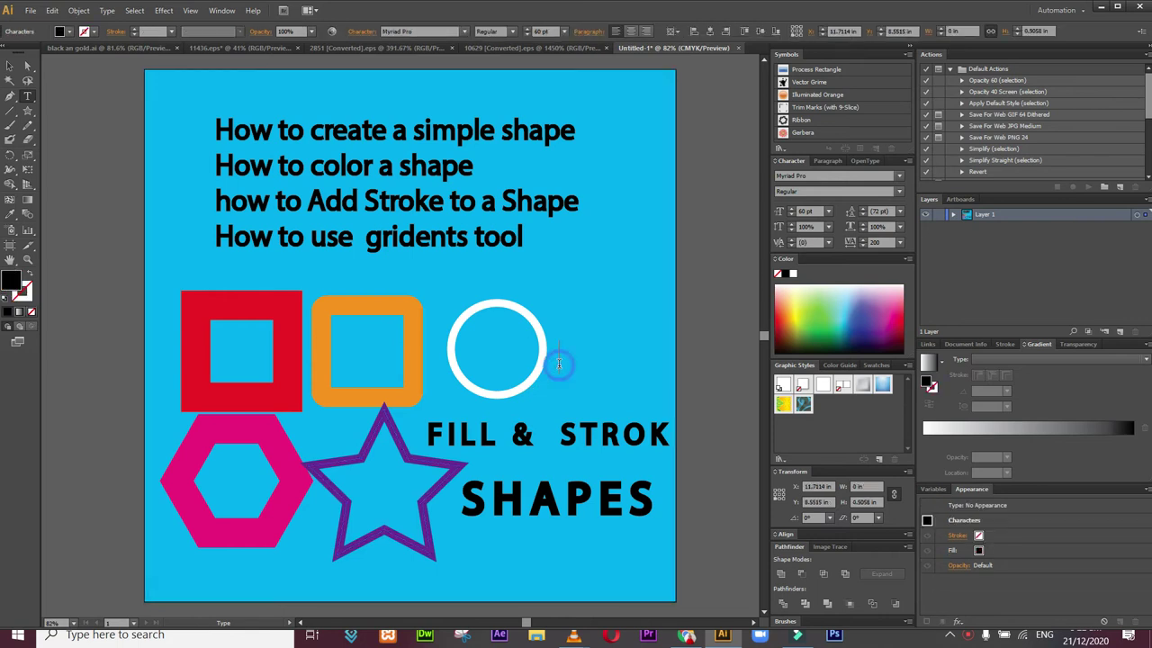
text(only)
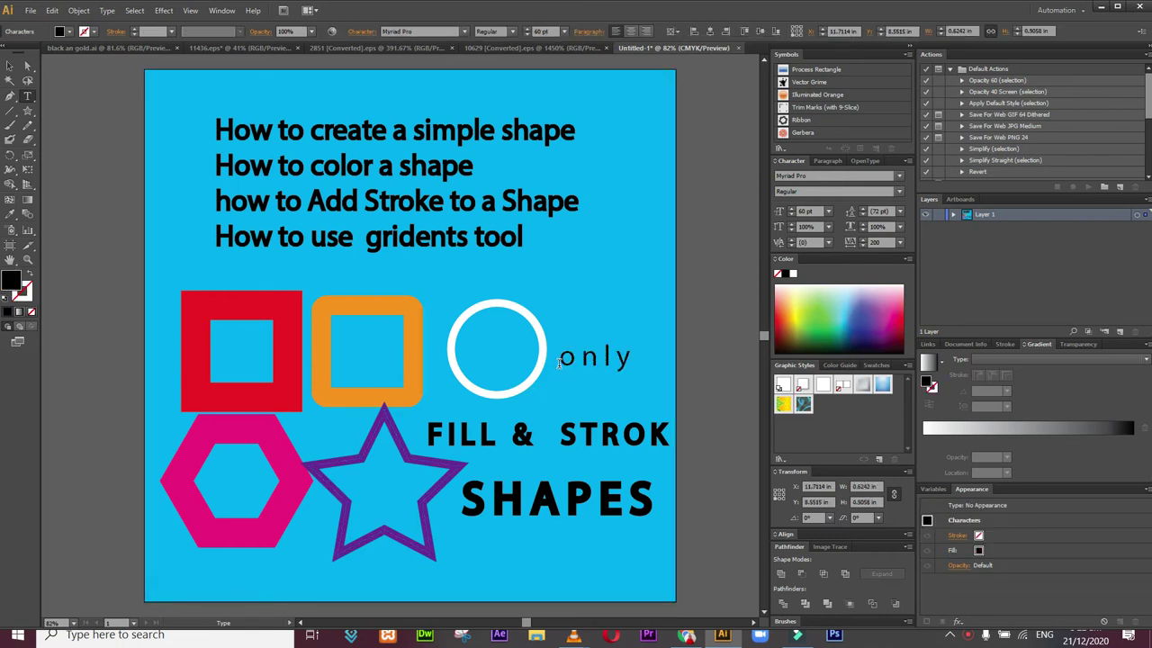
text( stroke)
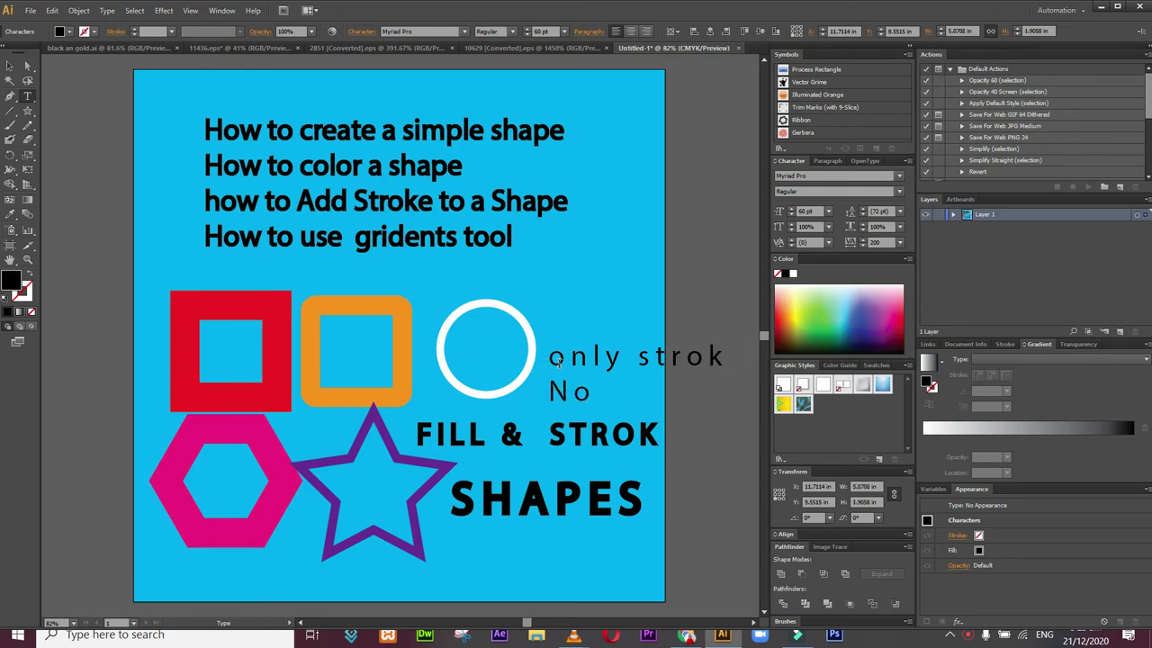
text(No ffile)
Step: Give the whole text "only strok No fill" a 6 pt purple stroke and swap its fill and stroke colors
key(ctrl+a)
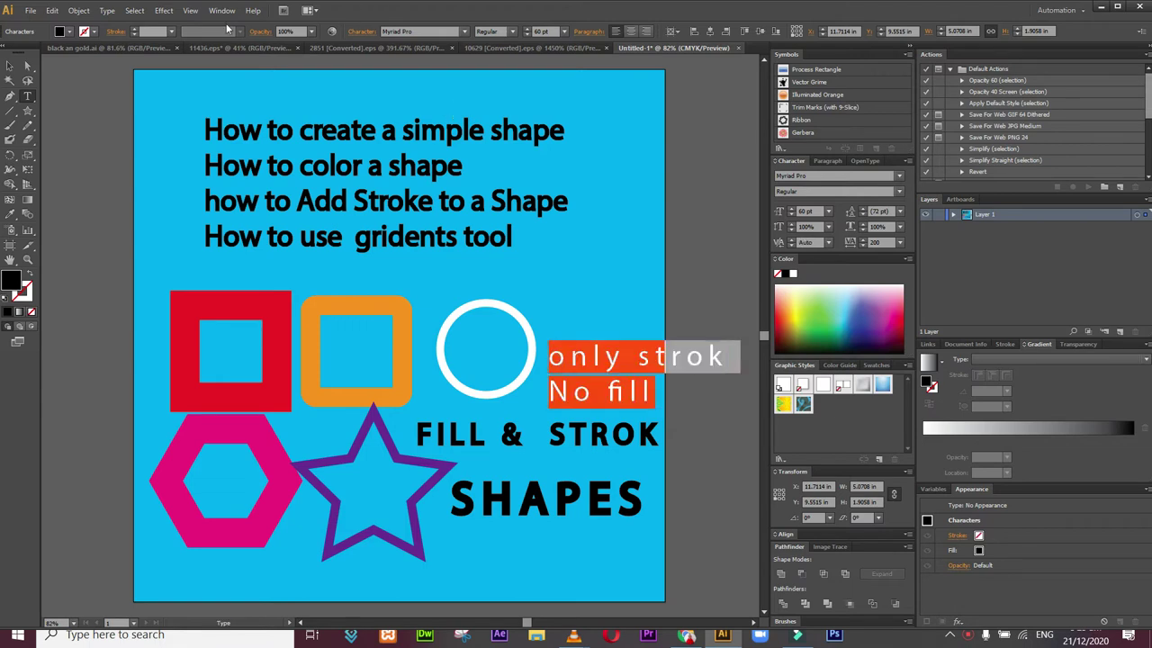
click(136, 28)
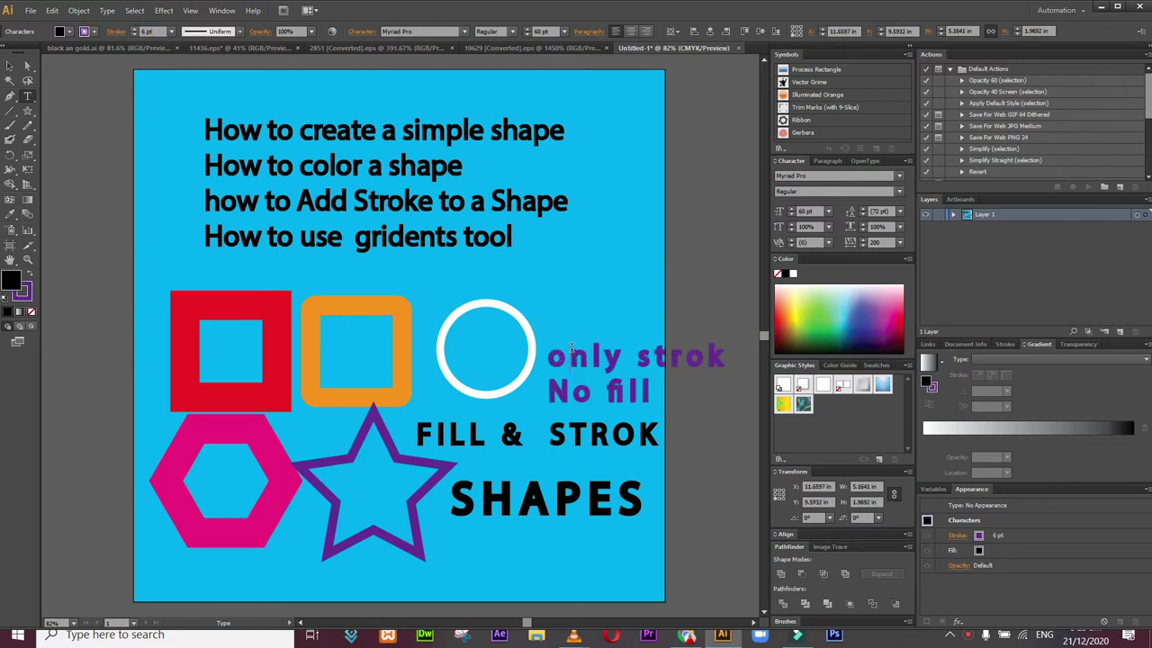
click(30, 275)
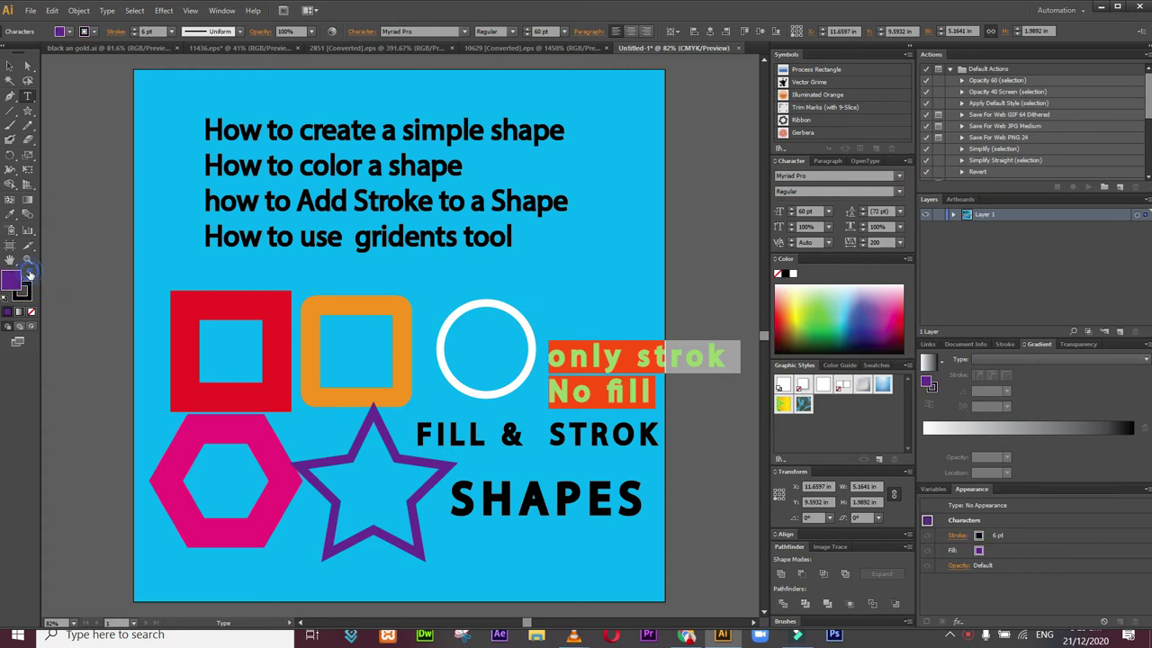
click(640, 389)
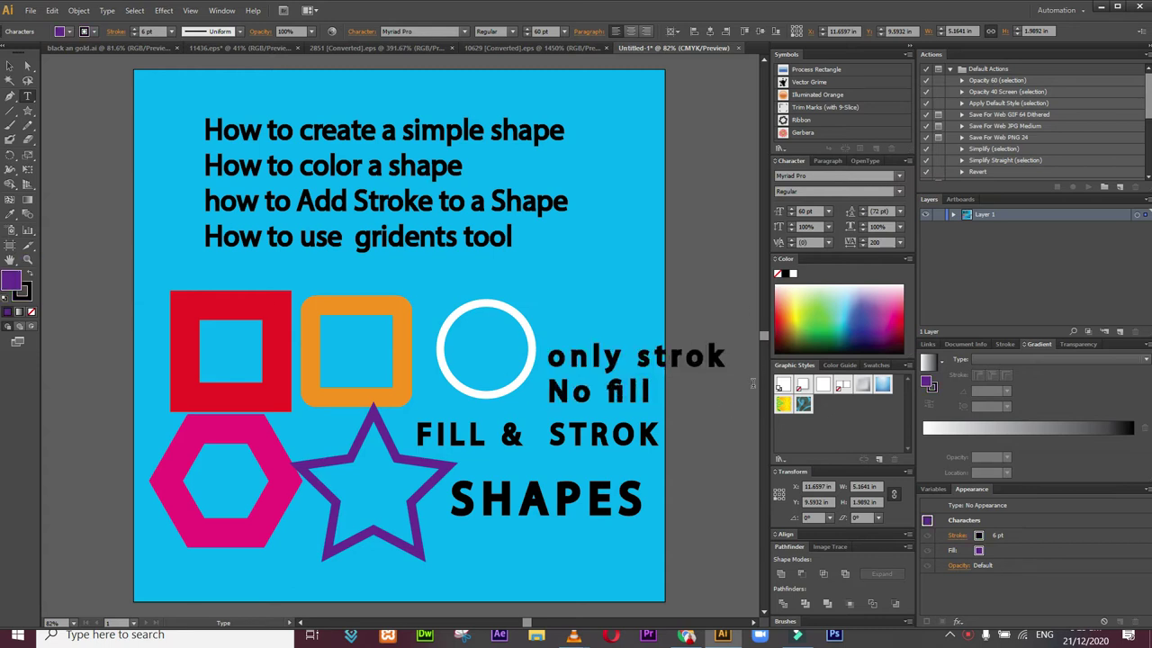
Step: Move the text "only strok No fill" fully inside the artboard, partly overlapping the circle
click(27, 170)
drag(663, 385, 581, 369)
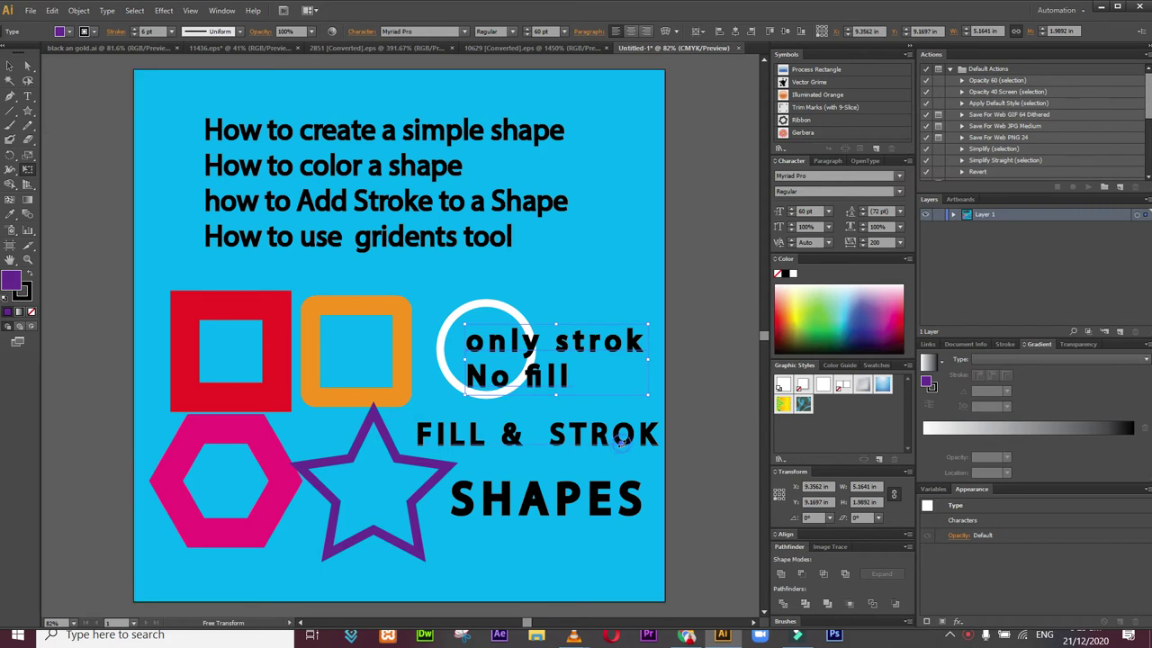
Step: Delete the text "FILL & STROK" above the "SHAPES" label
click(9, 68)
click(578, 447)
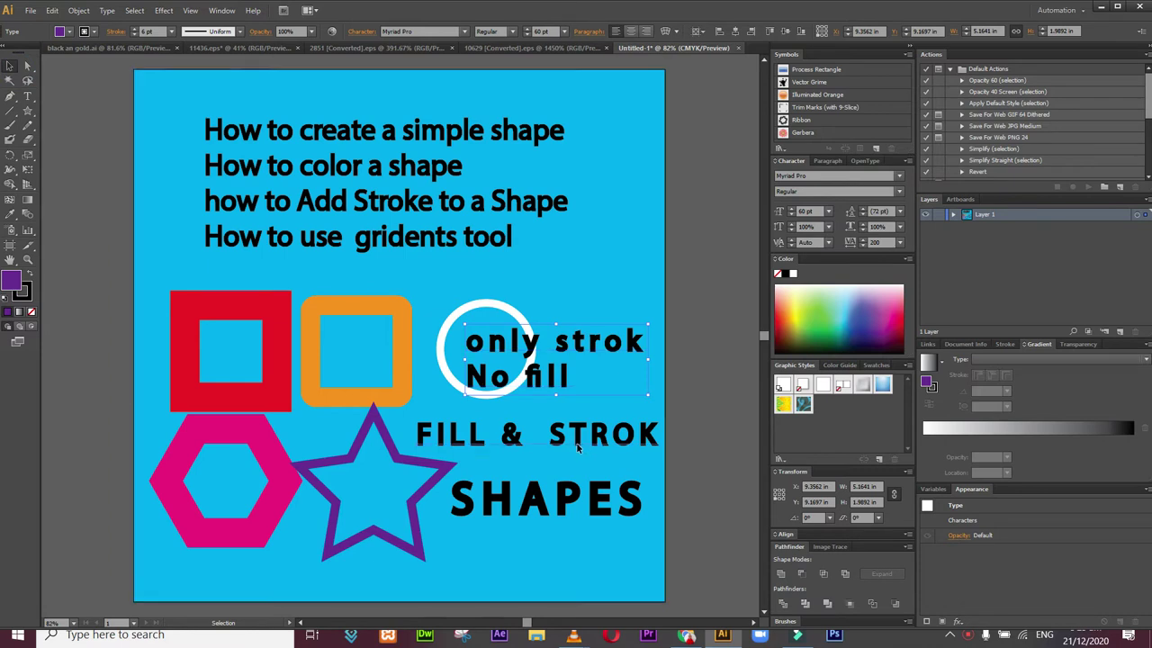
key(Delete)
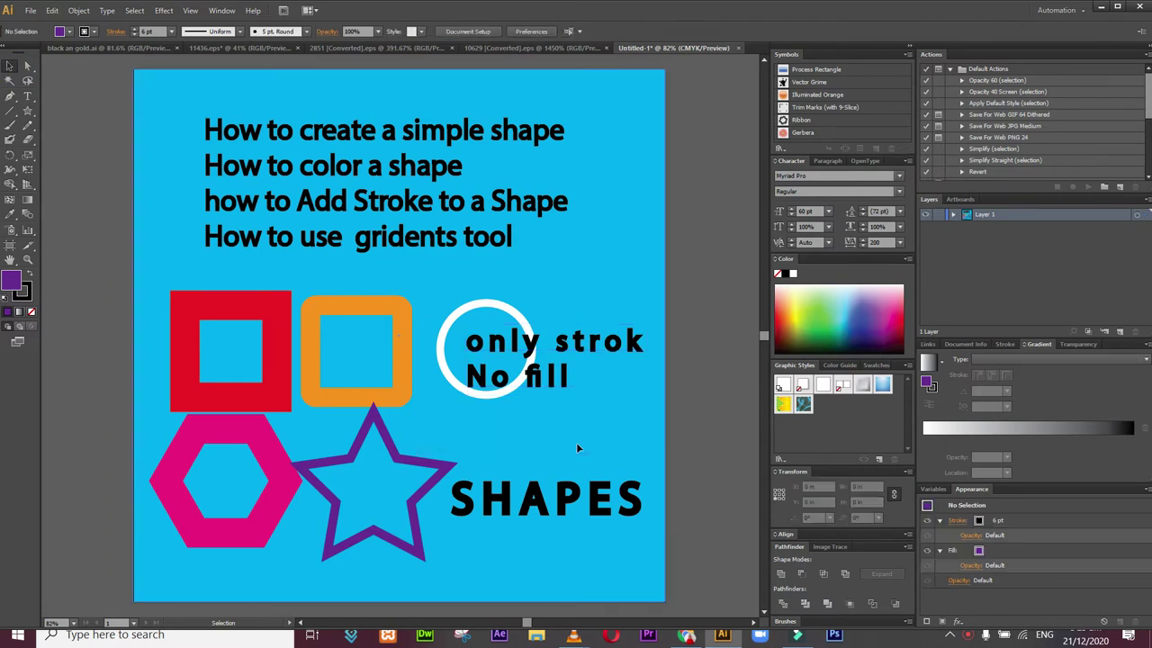
Step: Delete the text "only strok No fill" overlapping the white circle
click(594, 509)
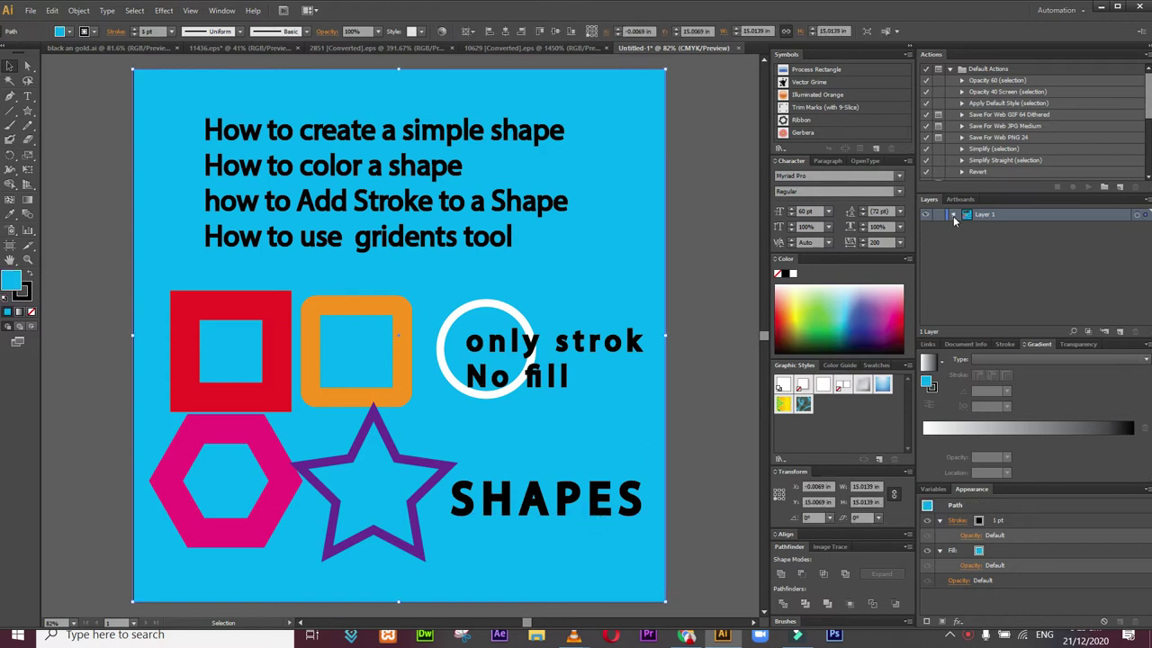
click(953, 216)
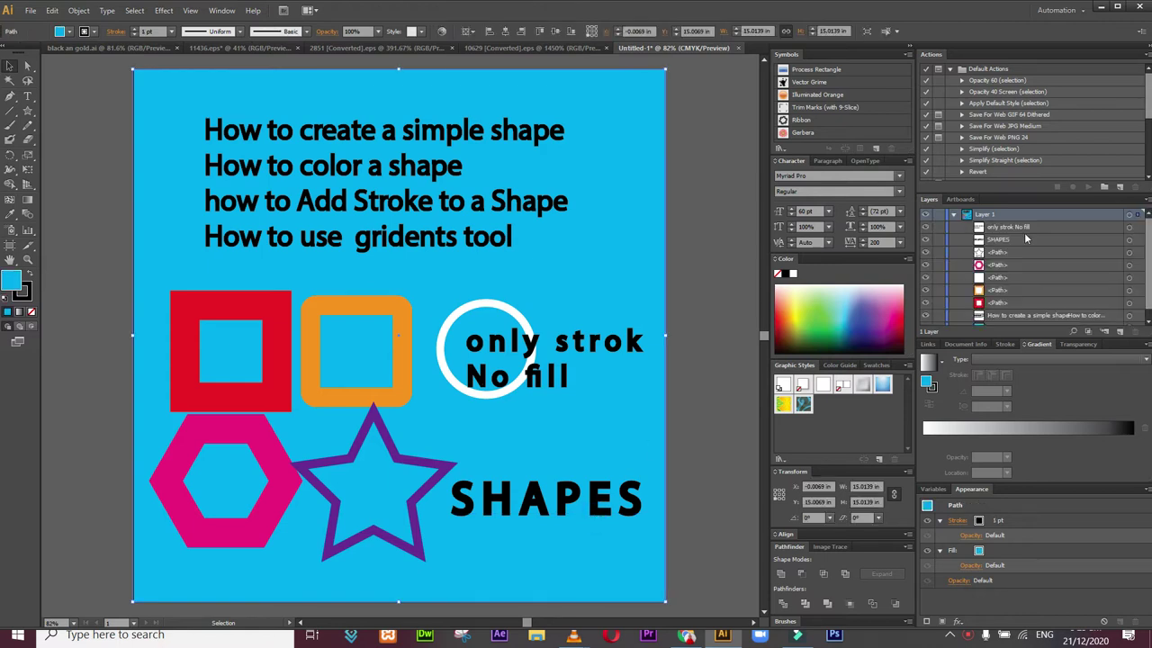
click(1131, 230)
key(Delete)
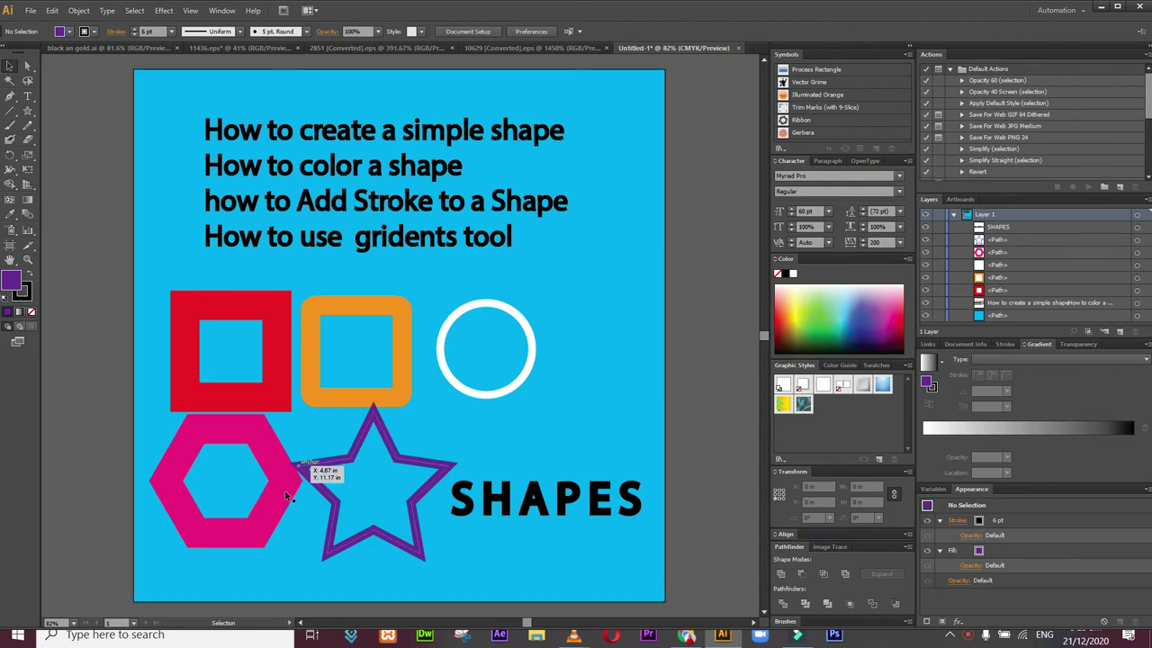
Step: Add a line of text reading "Reverse of fill & Strok" above the white circle
click(28, 95)
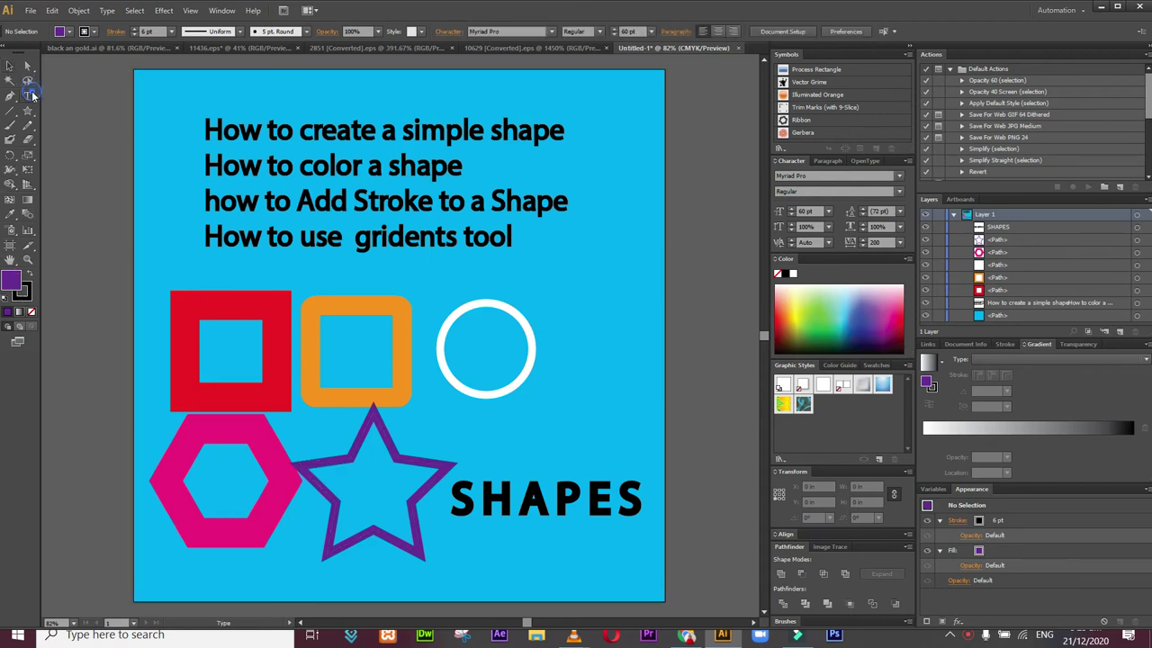
click(545, 281)
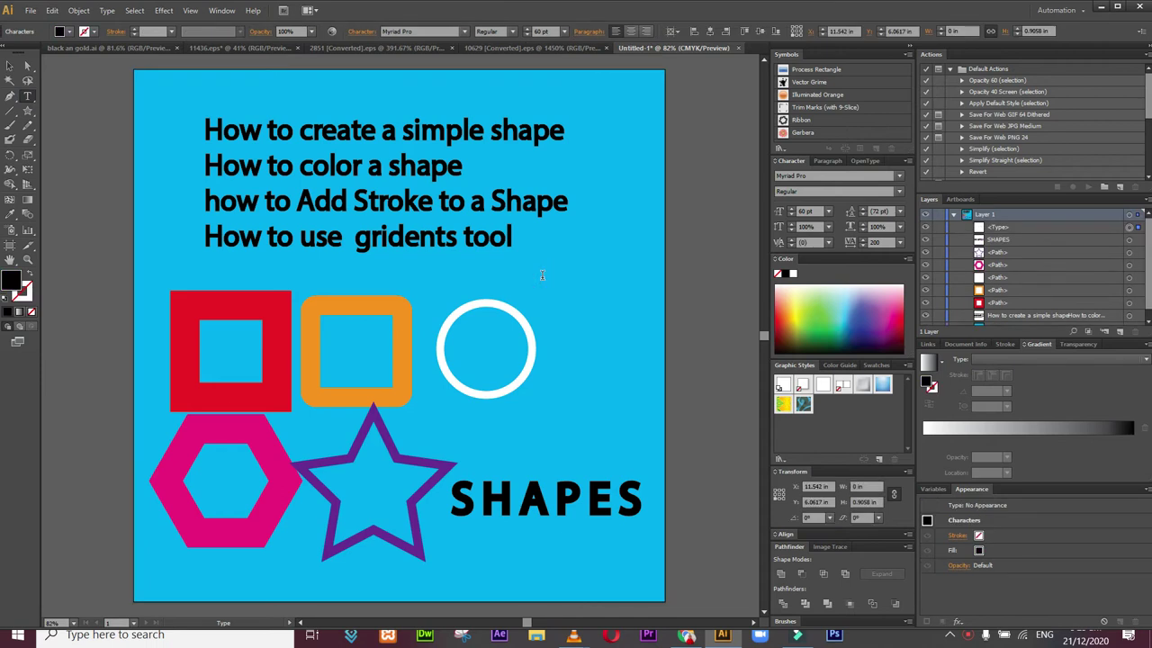
text(Reverce)
key(BackSpace)
key(BackSpace)
text(se of)
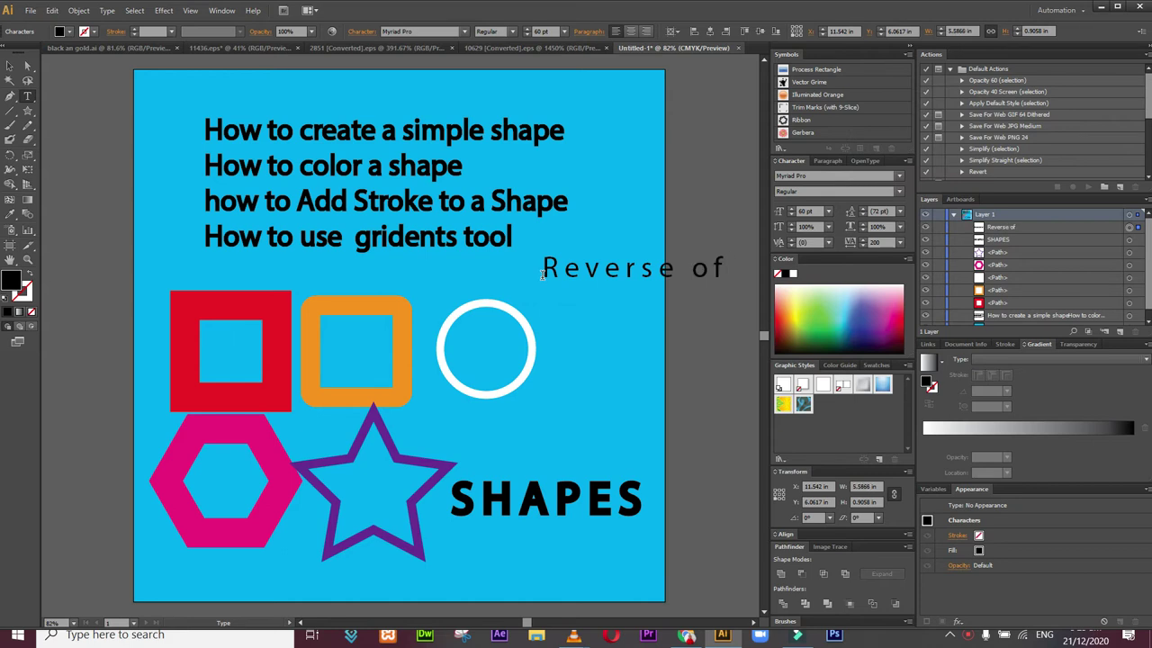
text(fill)
key(BackSpace)
key(BackSpace)
key(BackSpace)
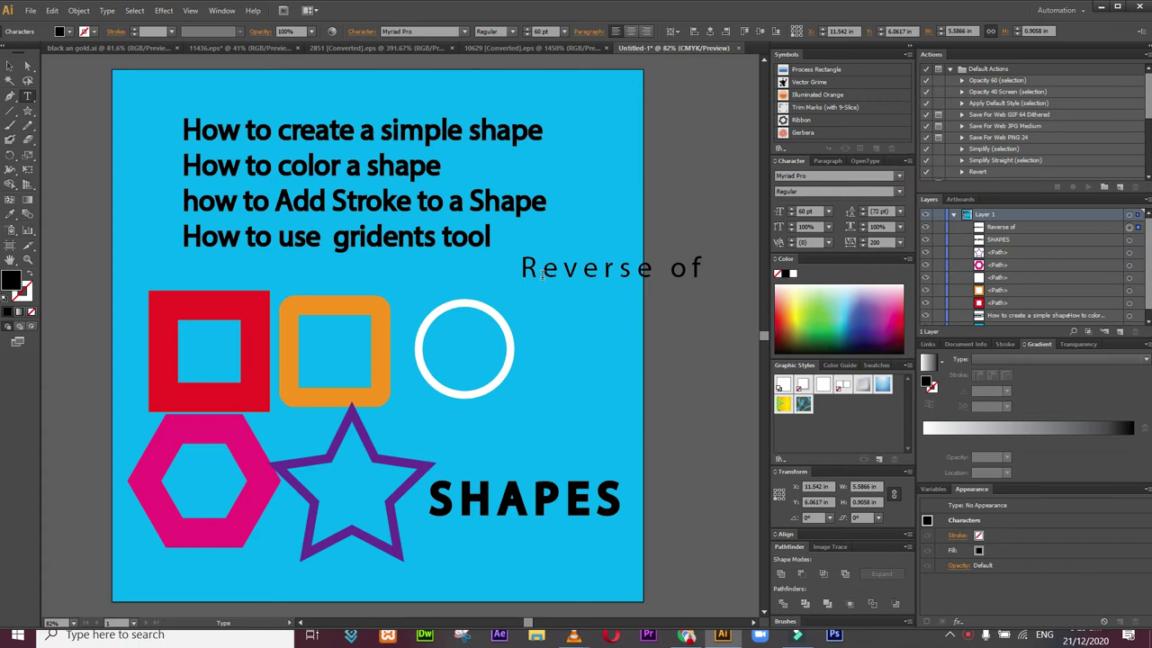
text(f)
text(i;;)
key(BackSpace)
key(BackSpace)
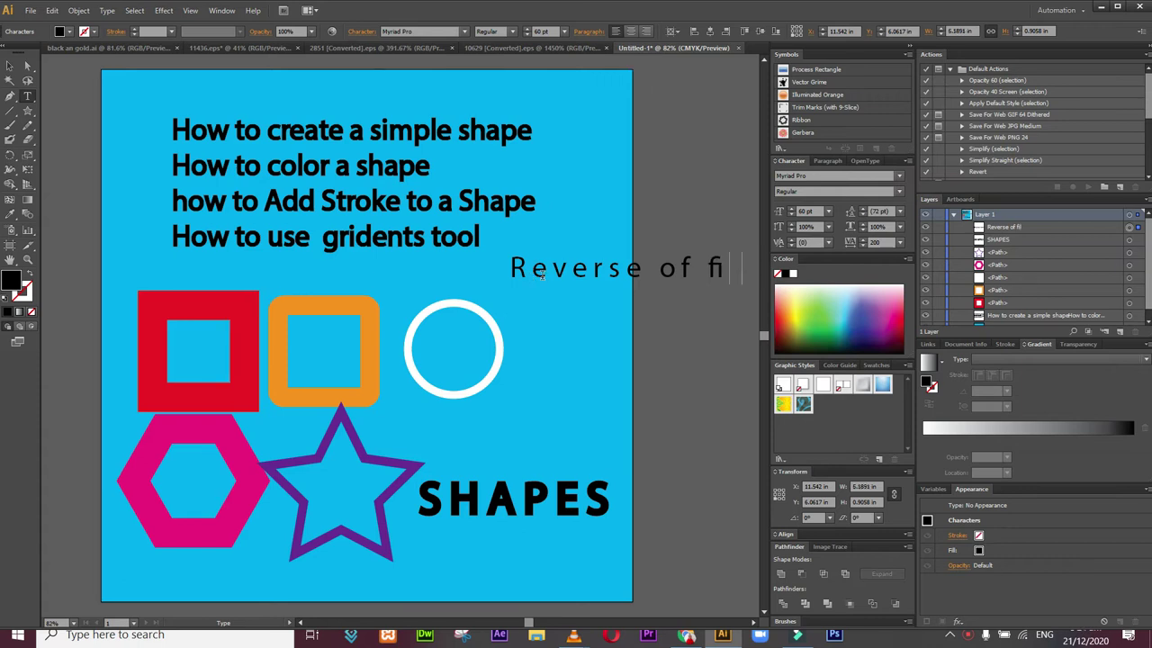
text(ll &&)
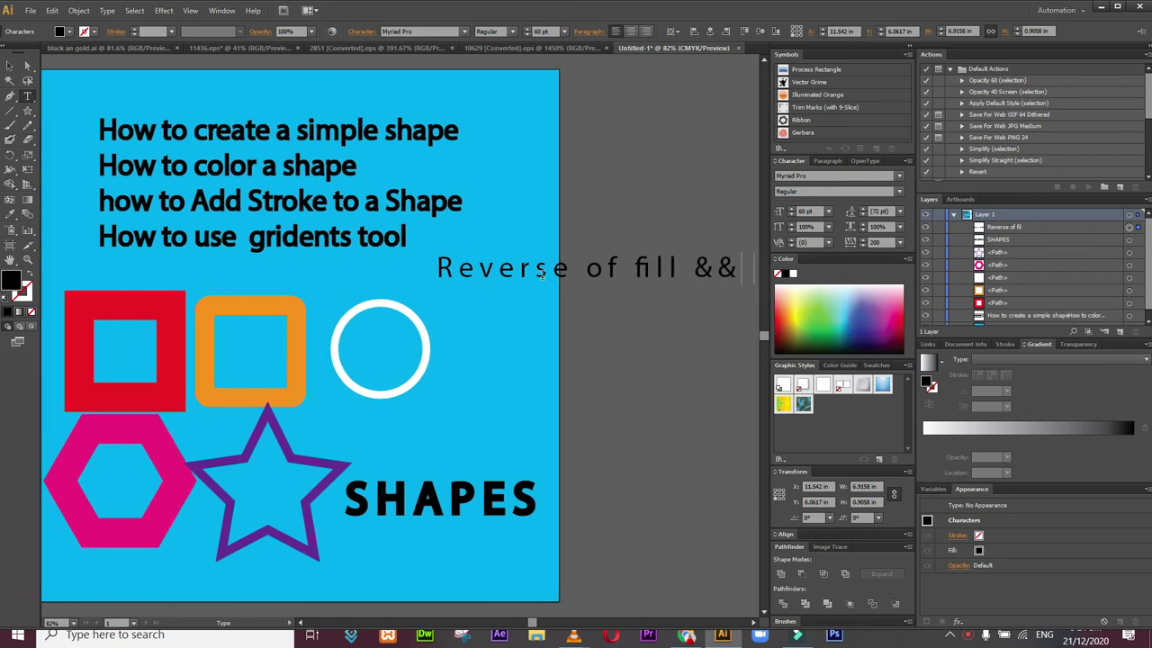
key(BackSpace)
text(Strok)
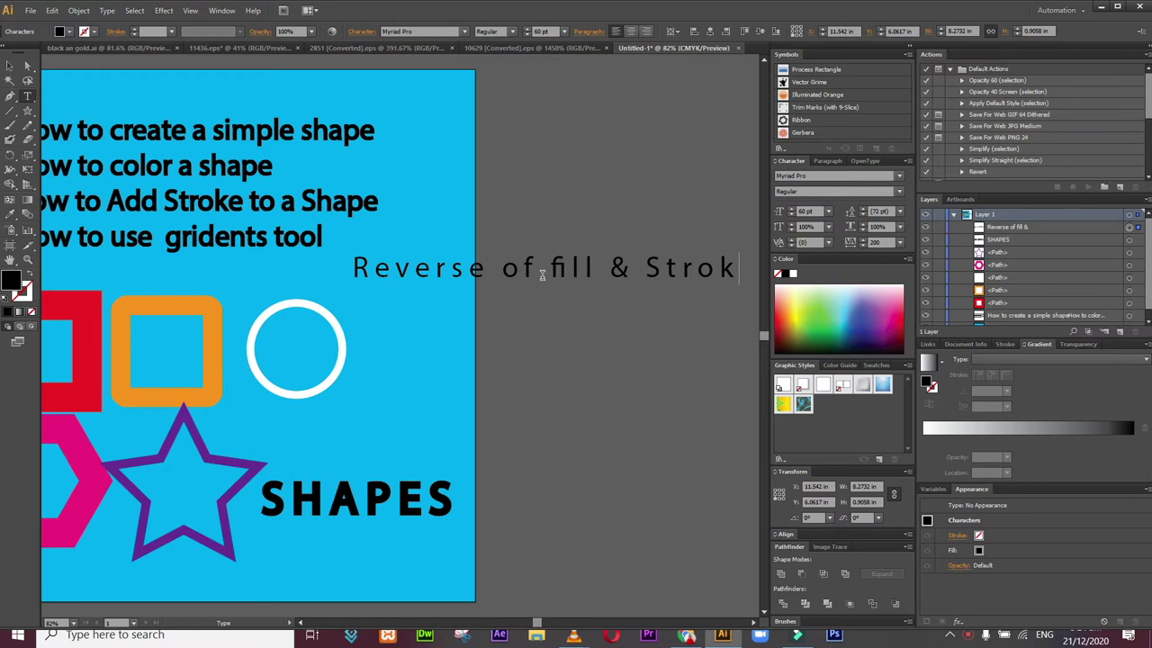
Step: Move the text "Reverse of fill & Strok" to the bottom of the artboard, below the star
click(28, 168)
drag(513, 281, 202, 583)
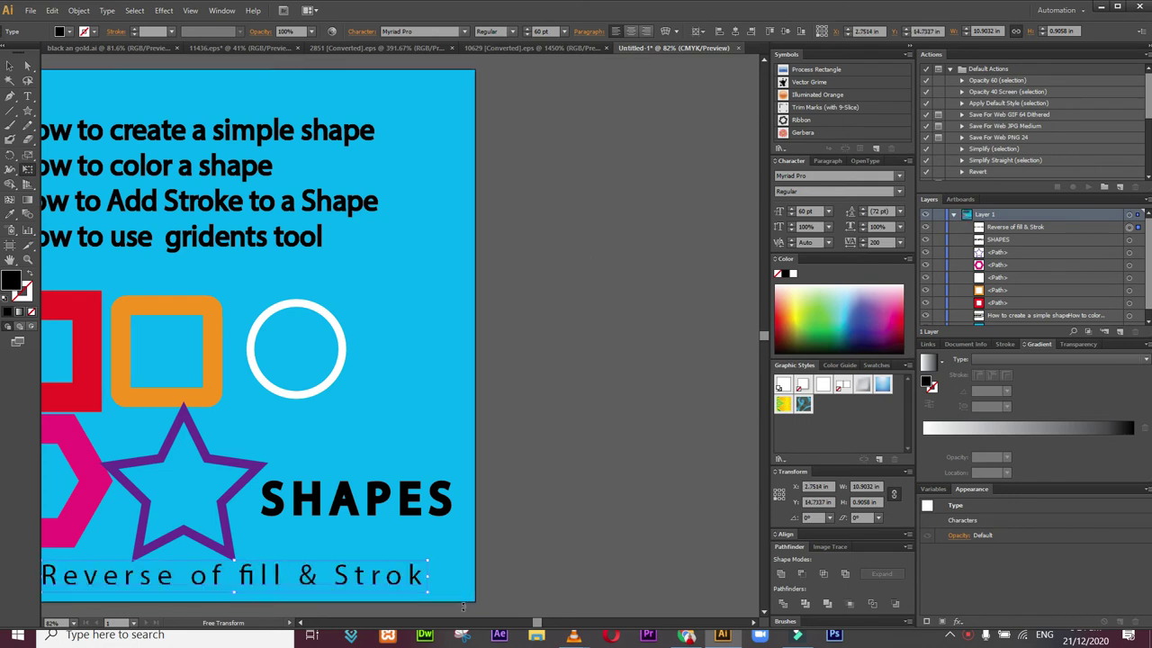
mouse_move(536, 622)
mouse_down()
mouse_move(515, 623)
mouse_move(527, 622)
mouse_up()
click(9, 65)
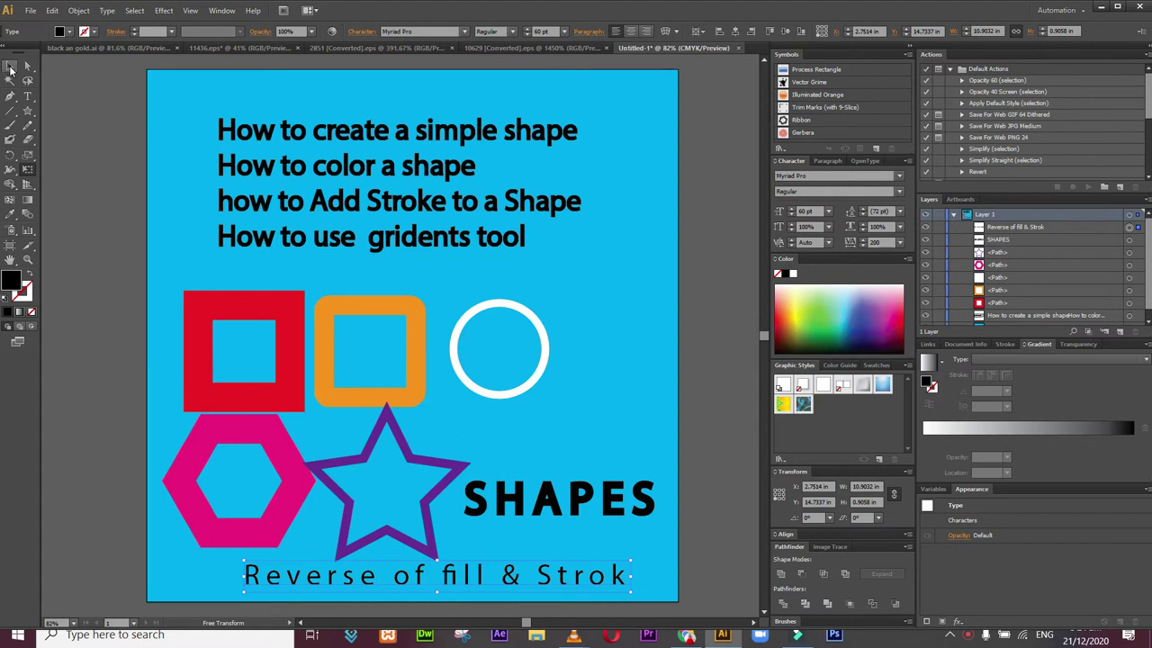
Step: Swap the fill and stroke of the red square and of the orange rounded square
click(276, 333)
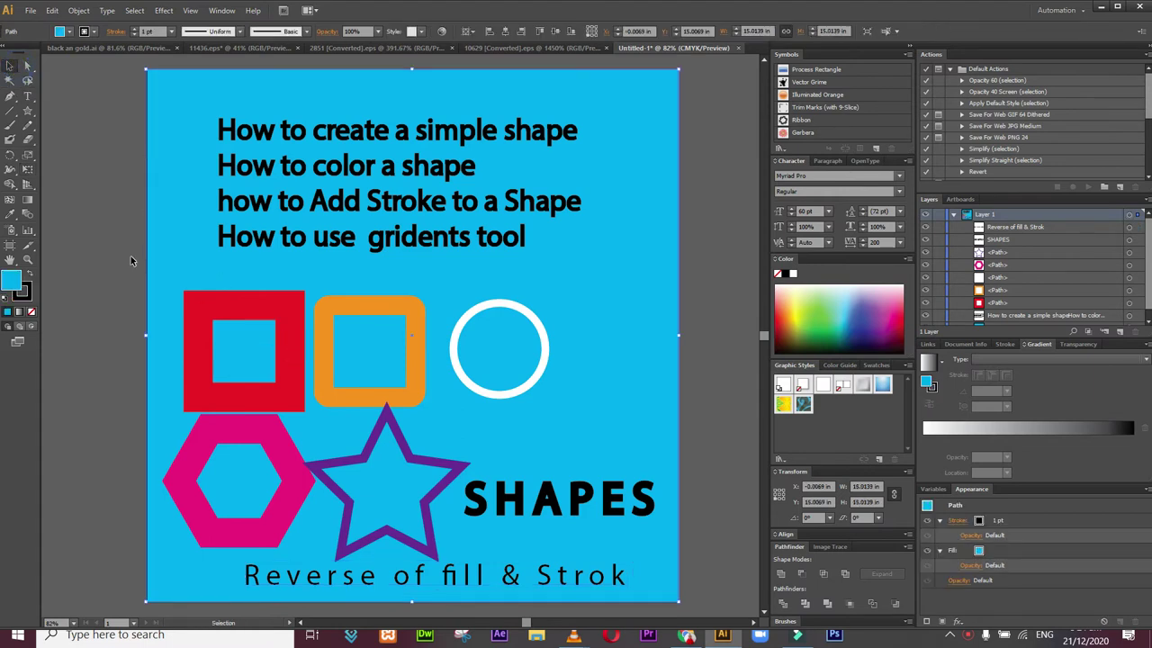
click(290, 365)
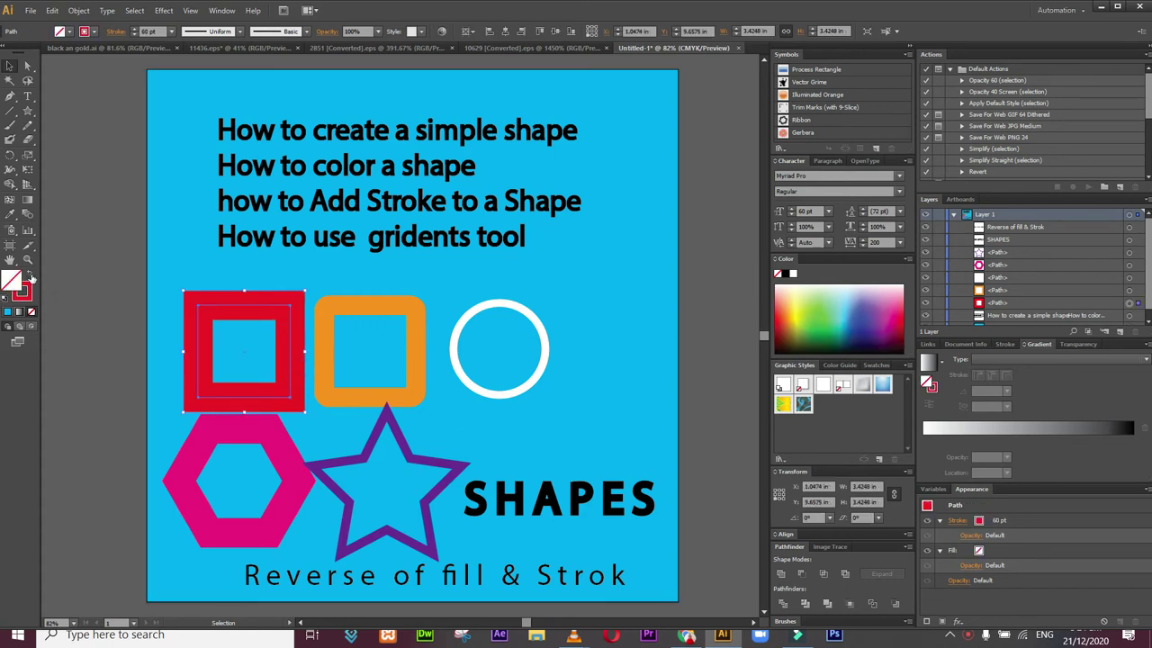
click(31, 277)
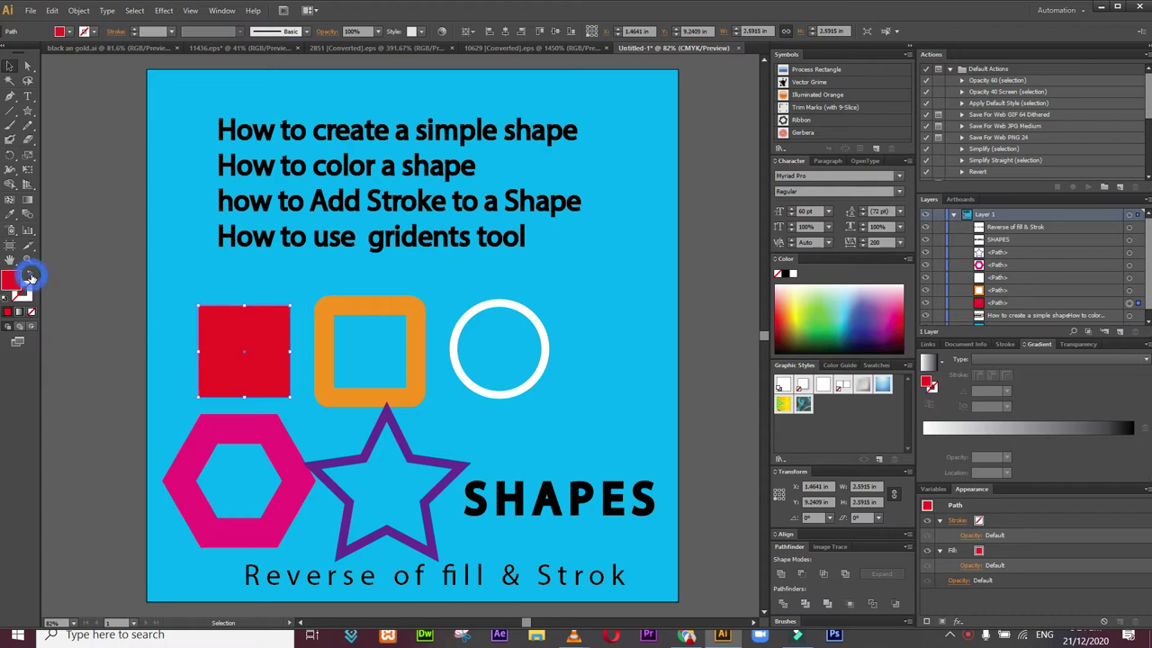
click(415, 405)
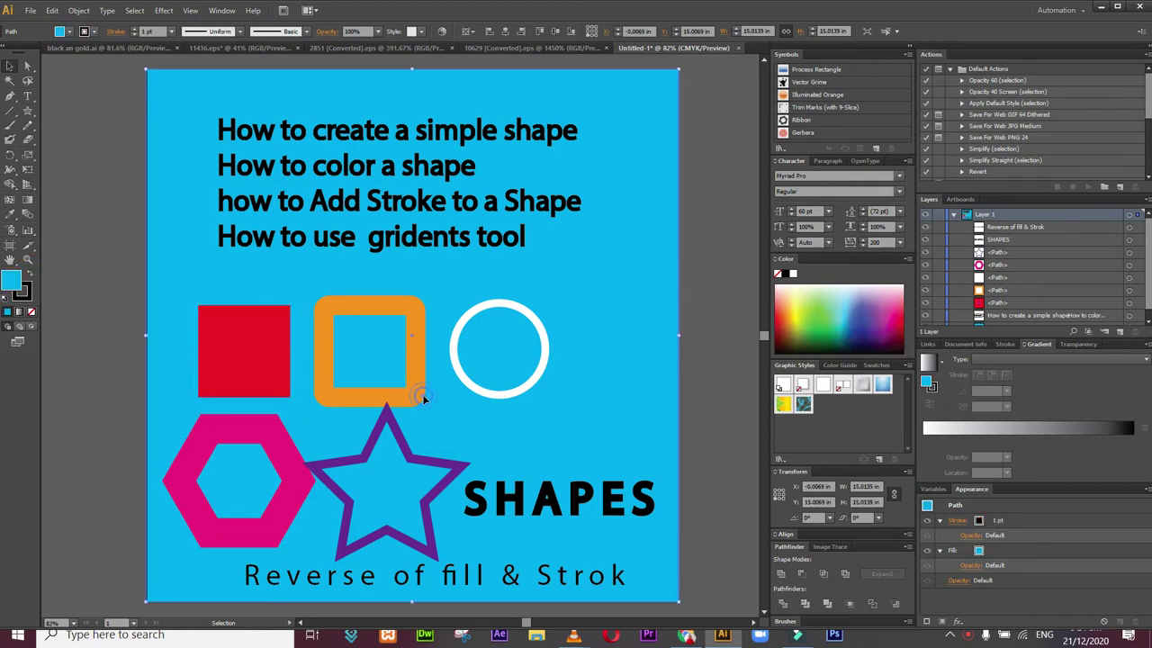
double_click(420, 346)
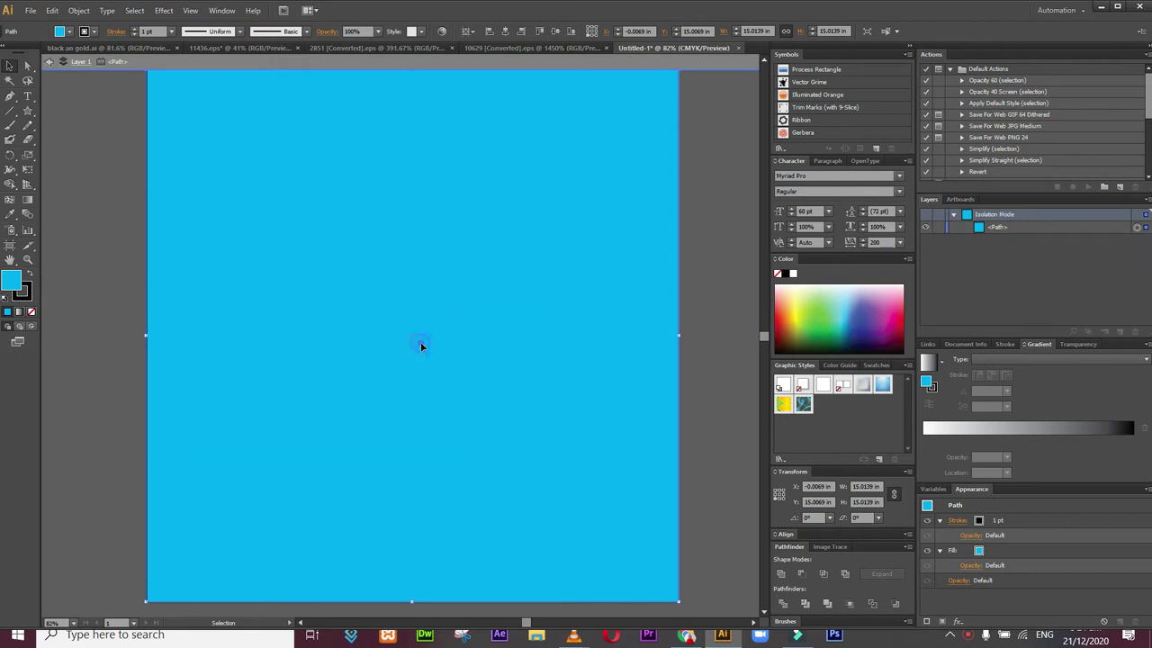
double_click(128, 261)
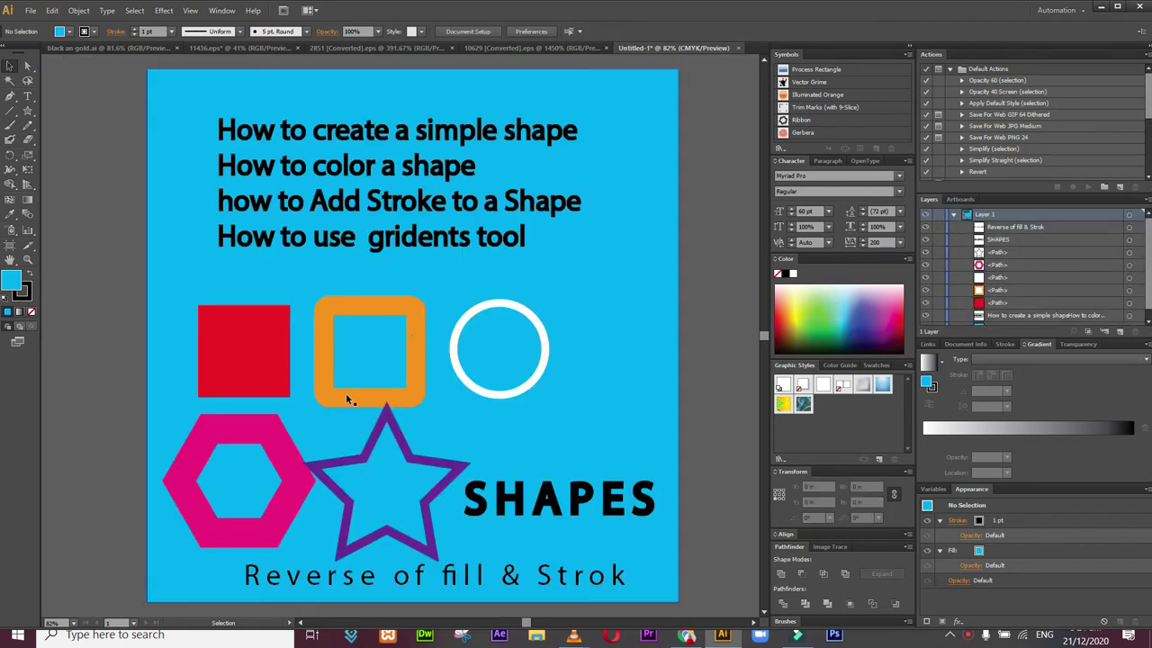
click(408, 393)
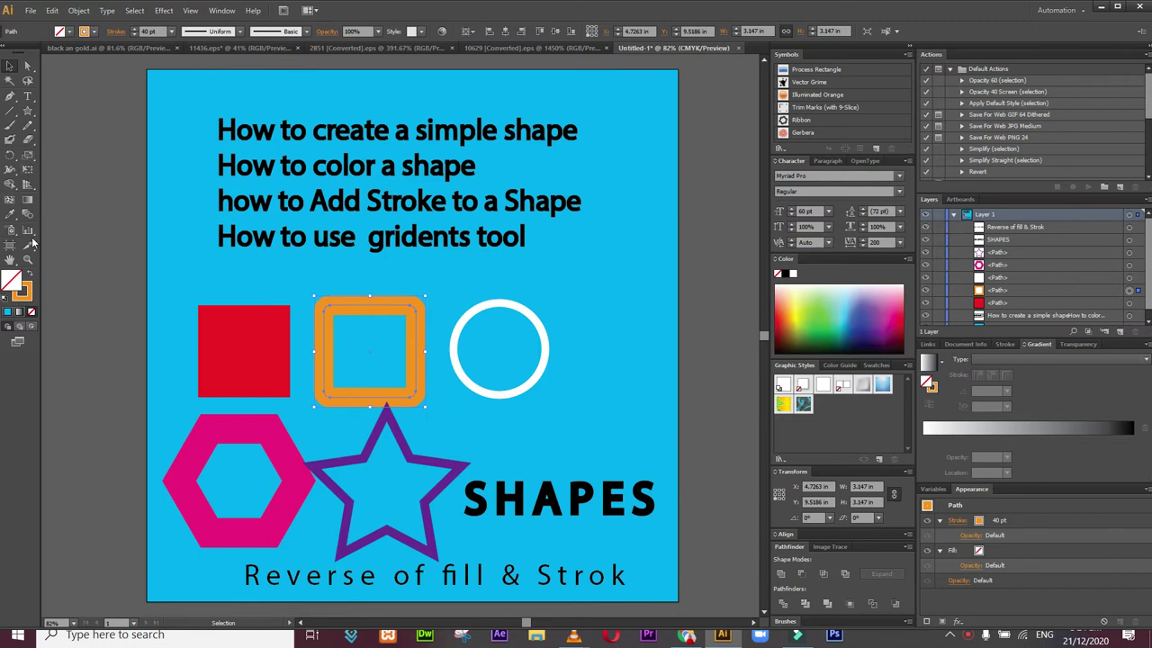
click(30, 274)
Step: Swap the fill and stroke of the white circle, the pink hexagon and the purple star
click(519, 393)
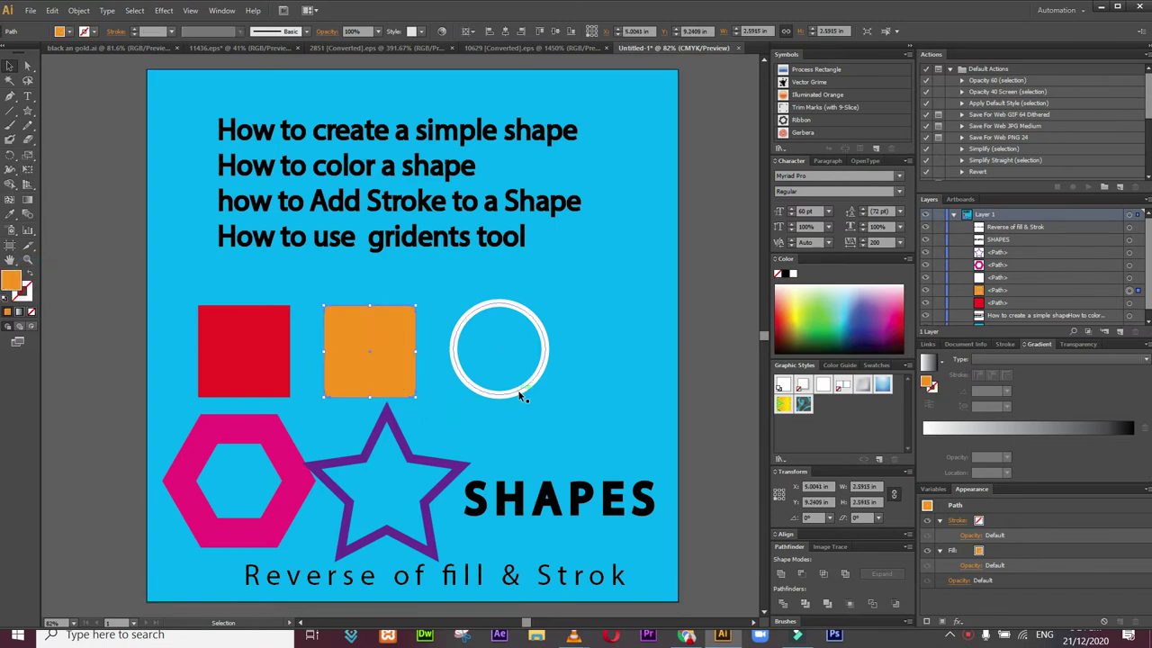
click(31, 275)
click(200, 448)
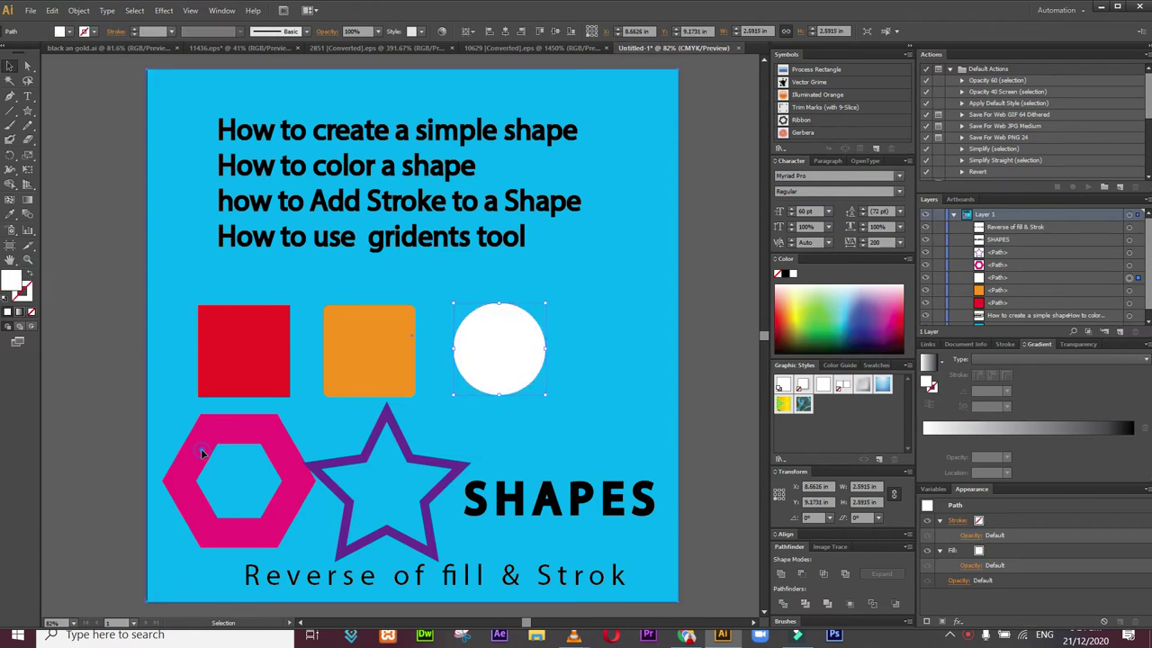
double_click(200, 448)
double_click(97, 416)
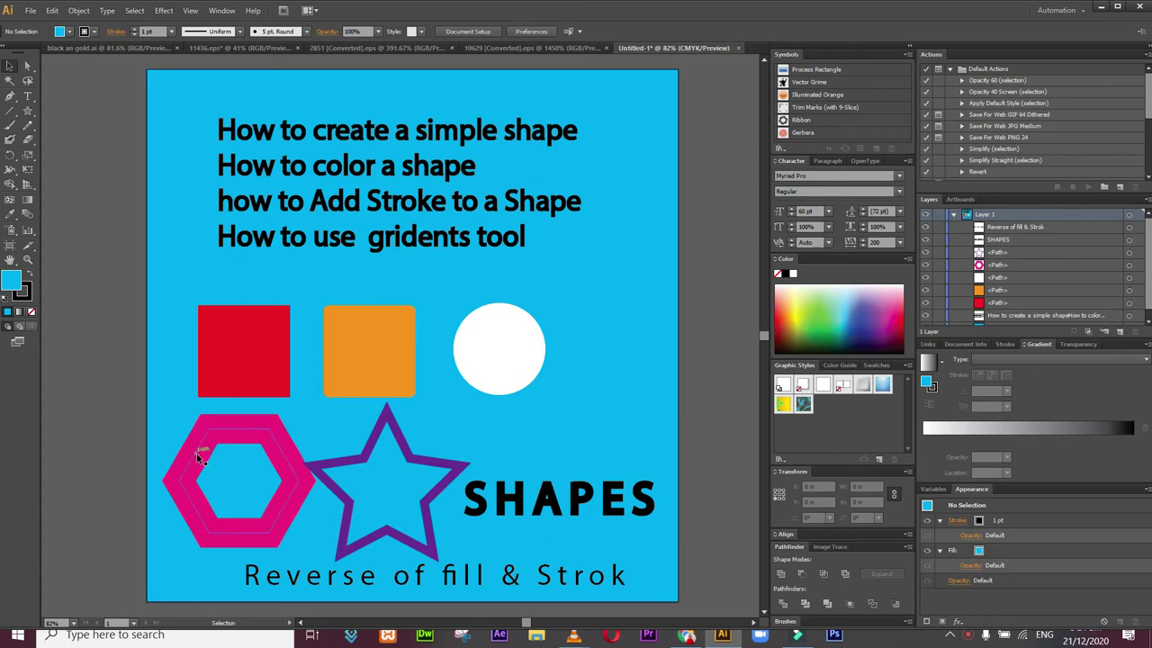
click(197, 453)
click(31, 274)
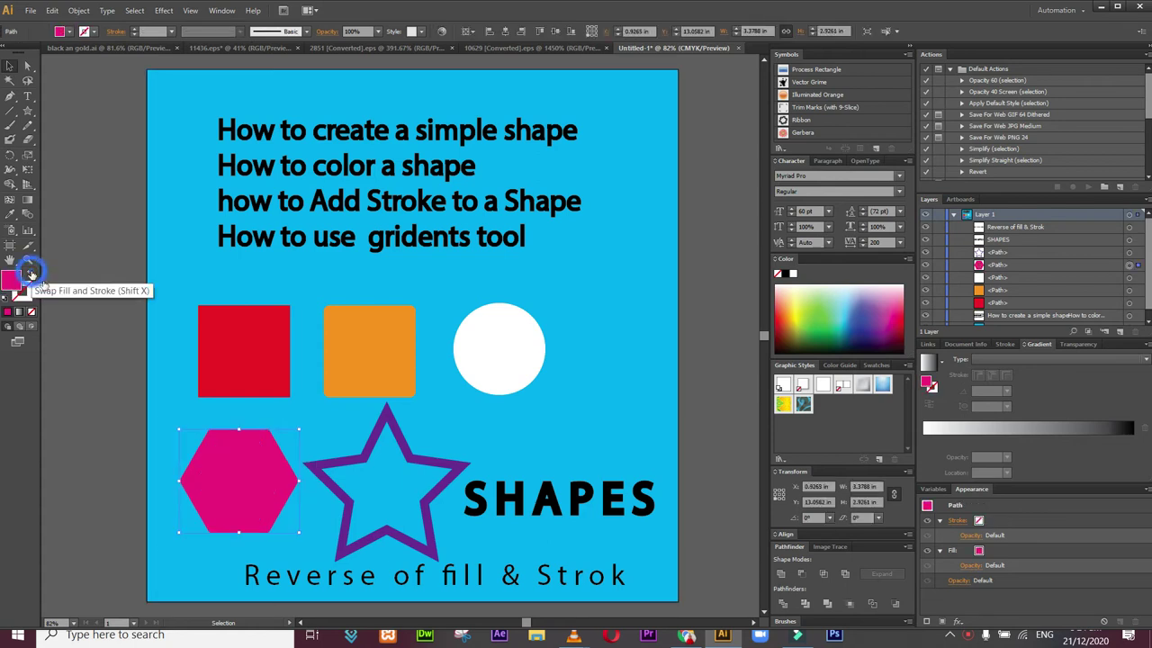
click(384, 424)
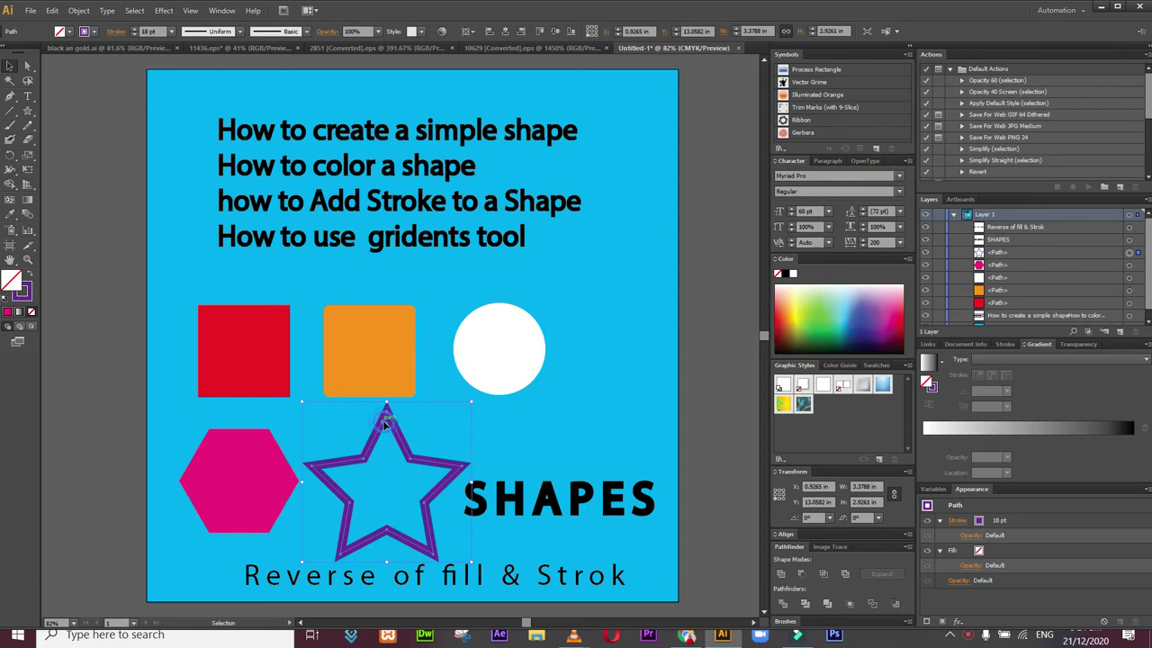
click(29, 276)
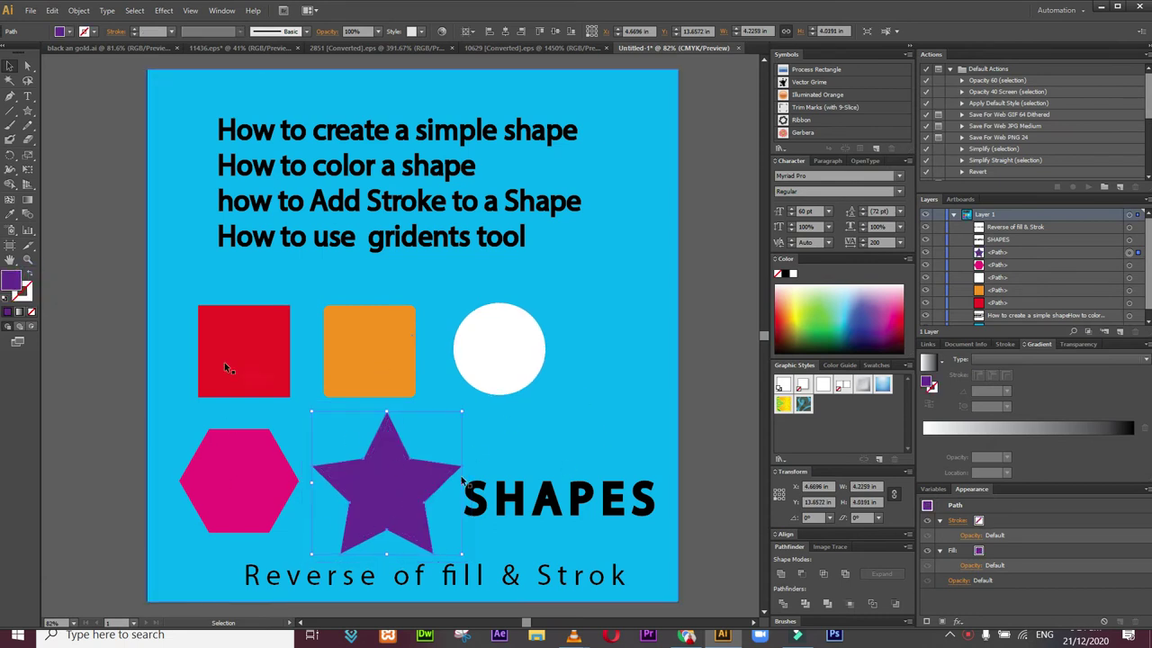
Step: Add a trial text "fill" on the red square and delete it
click(27, 98)
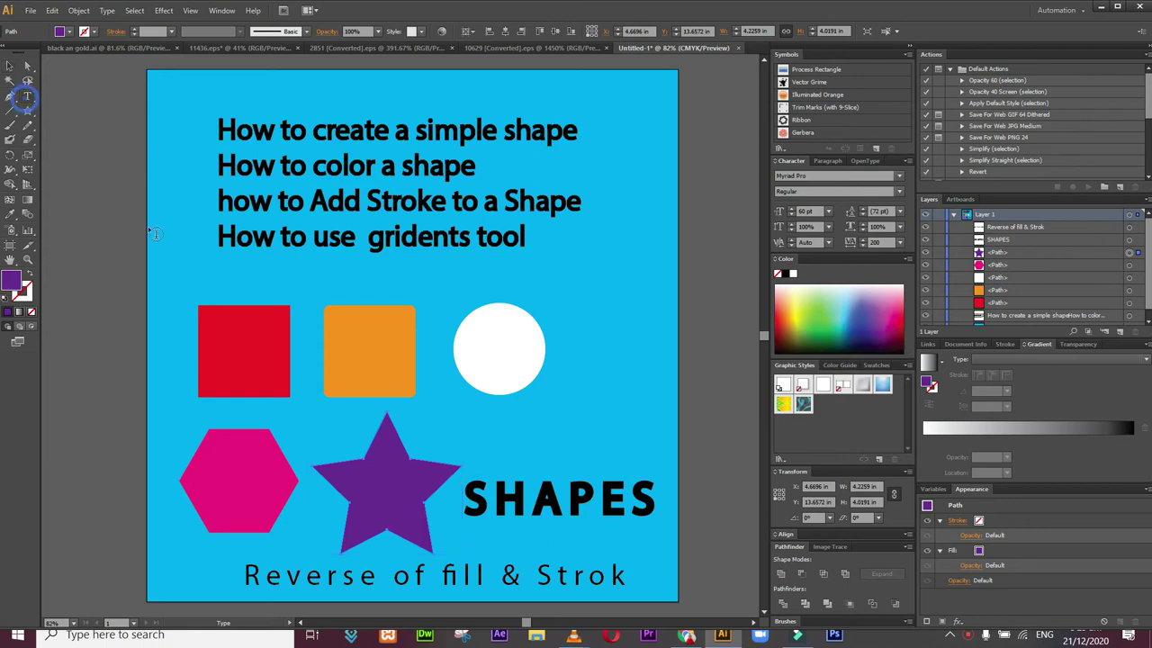
click(221, 332)
text(bb)
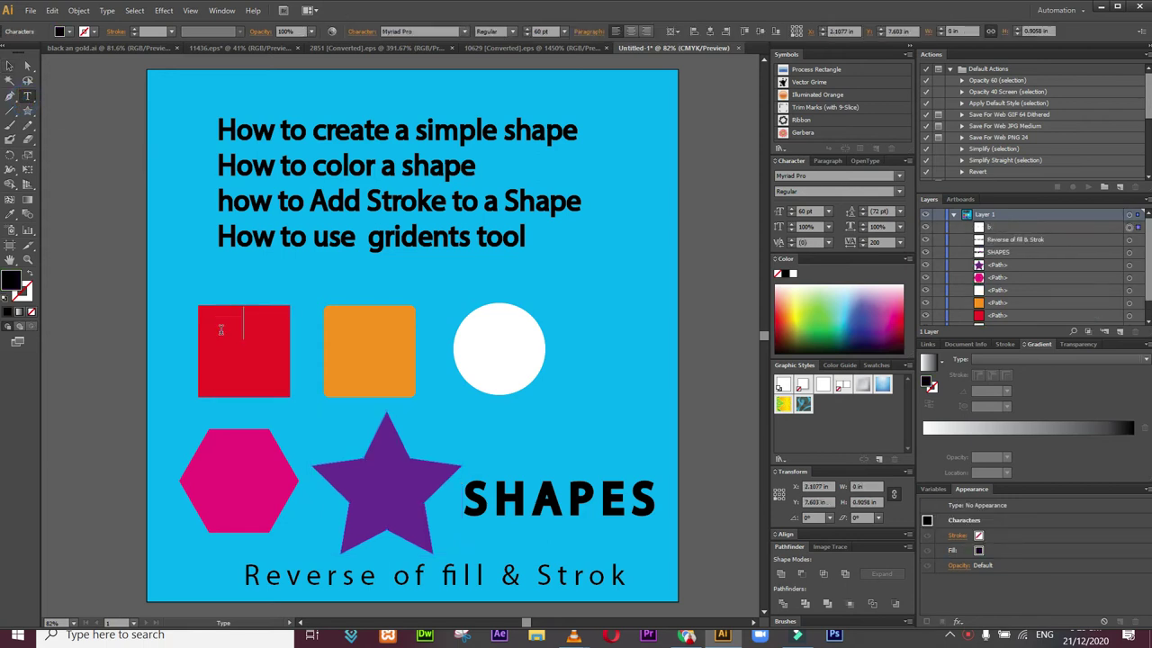
key(BackSpace)
key(BackSpace)
text(fill)
key(BackSpace)
key(BackSpace)
key(BackSpace)
text(ill)
click(11, 70)
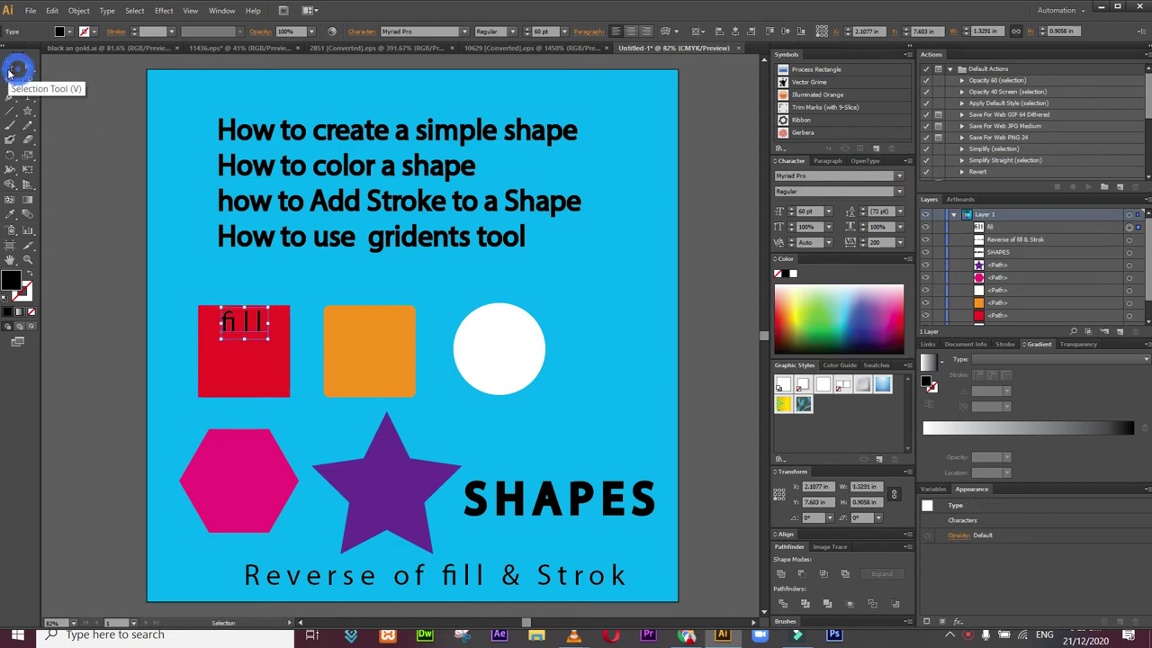
key(Delete)
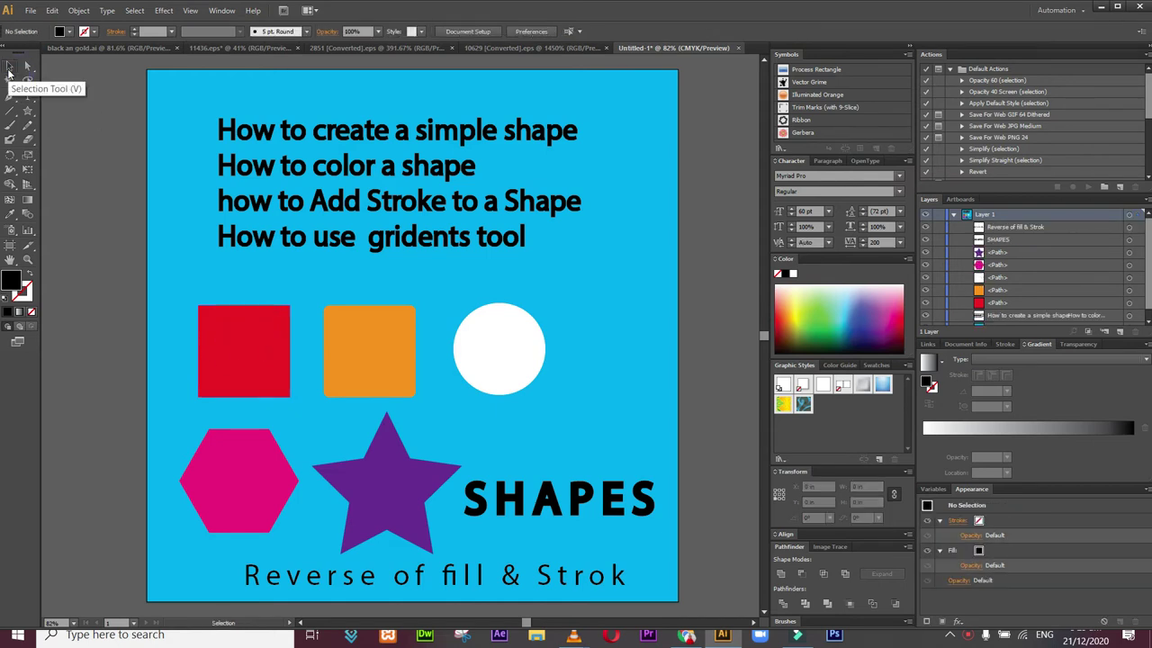
Step: Swap the red square's fill and stroke, and give it an 8 pt stroke with the one-sided tapered triangular width profile
click(274, 368)
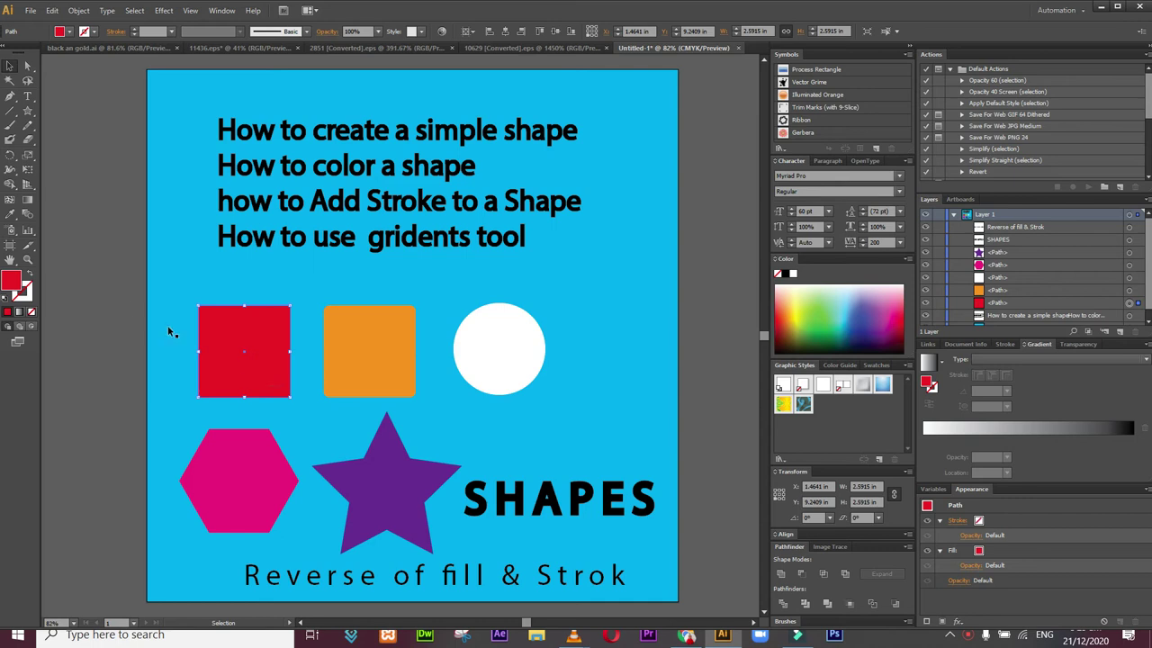
click(30, 272)
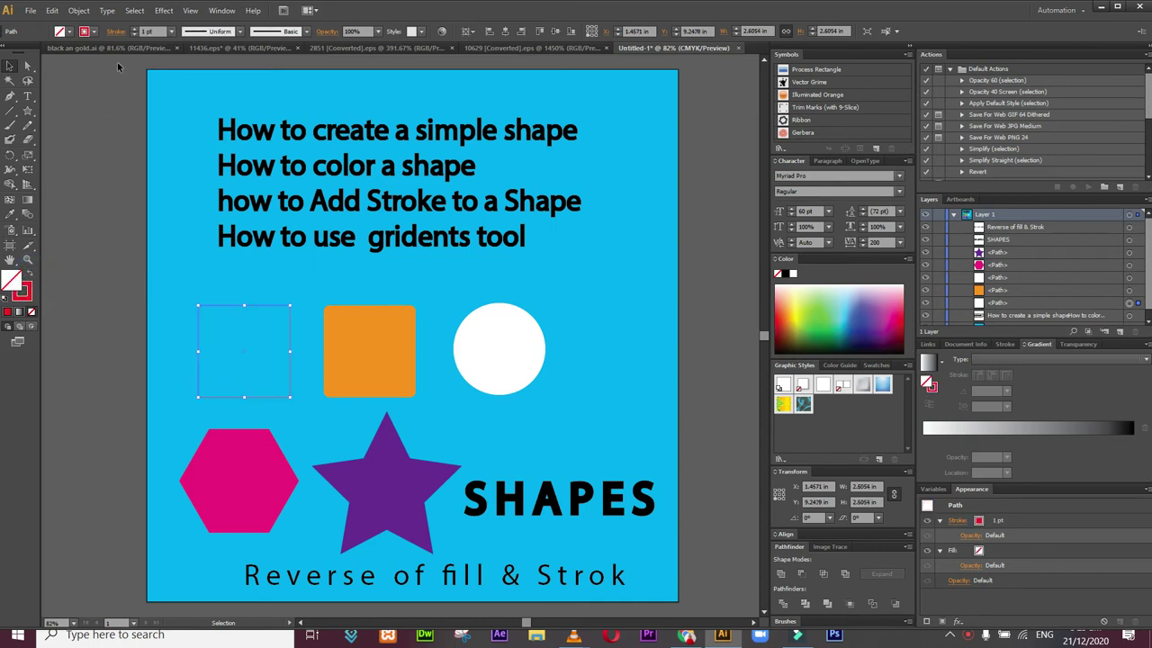
click(171, 32)
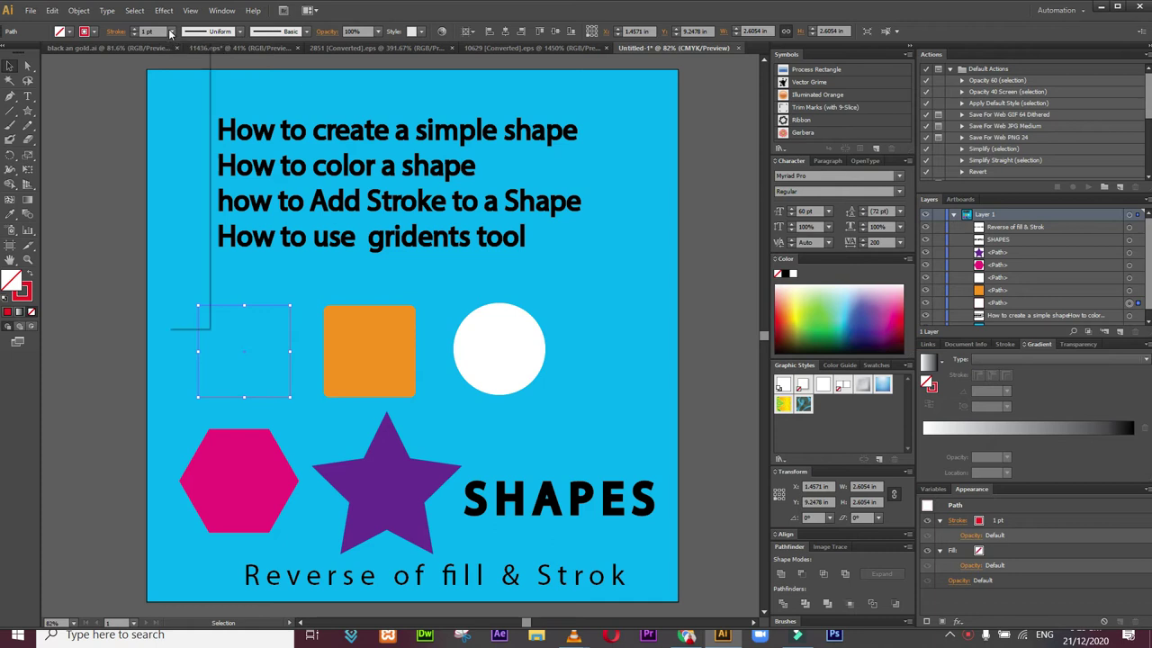
click(183, 176)
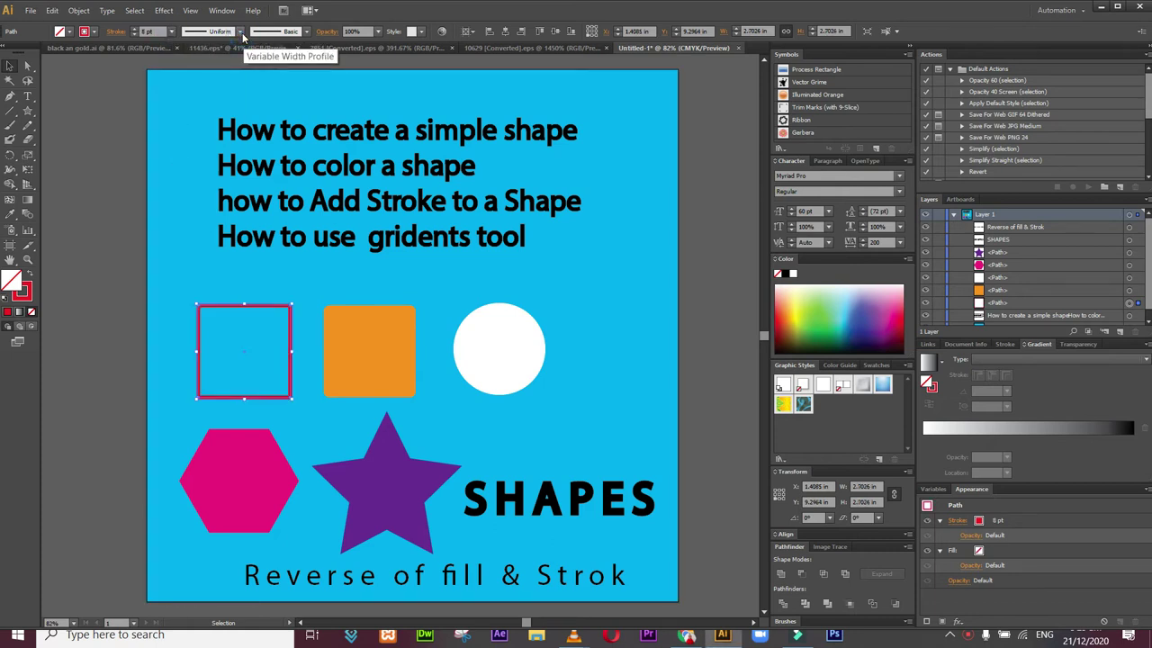
click(240, 31)
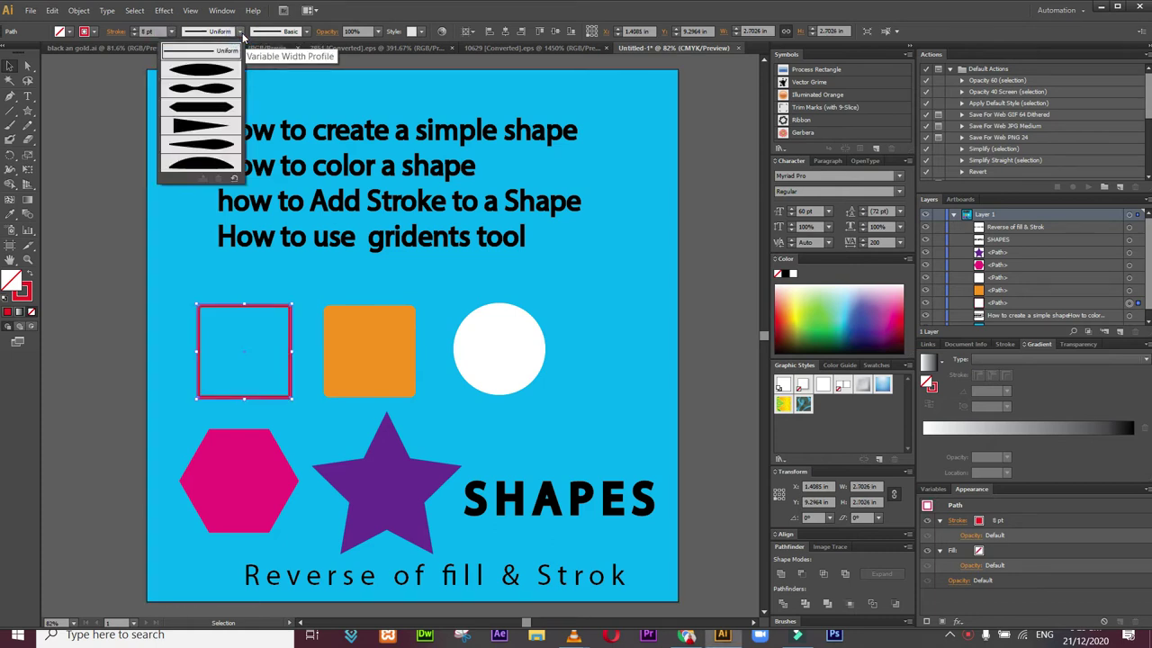
click(222, 132)
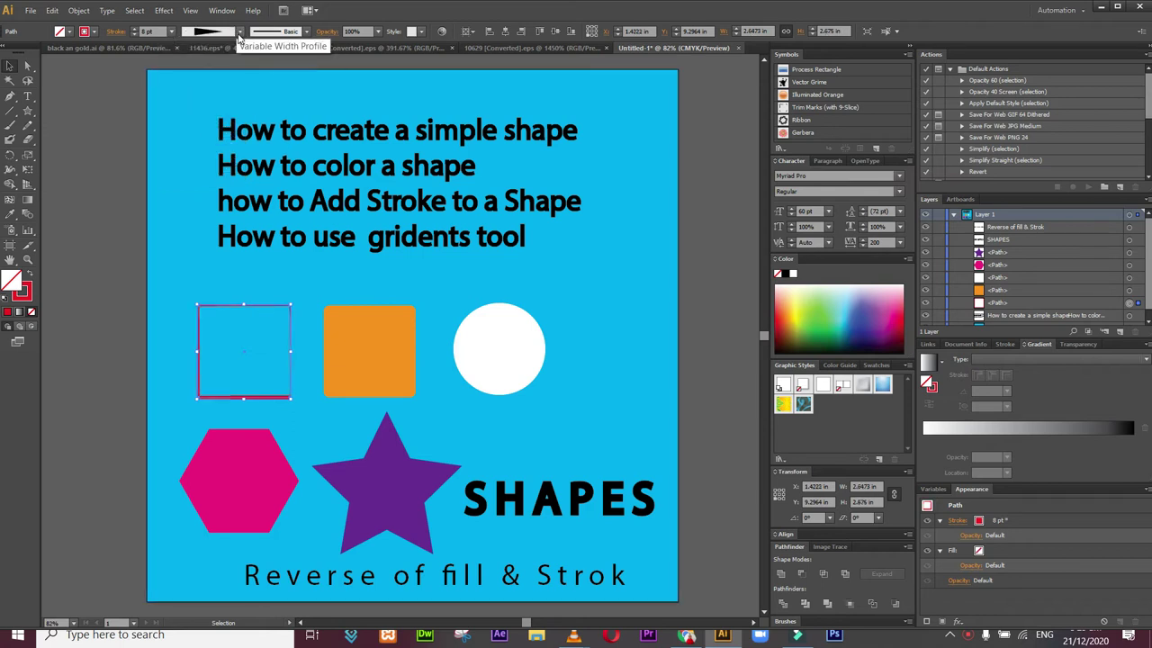
Step: Apply the 15 pt. Round brush to the red square's stroke and choose the tapered triangular width profile
click(239, 34)
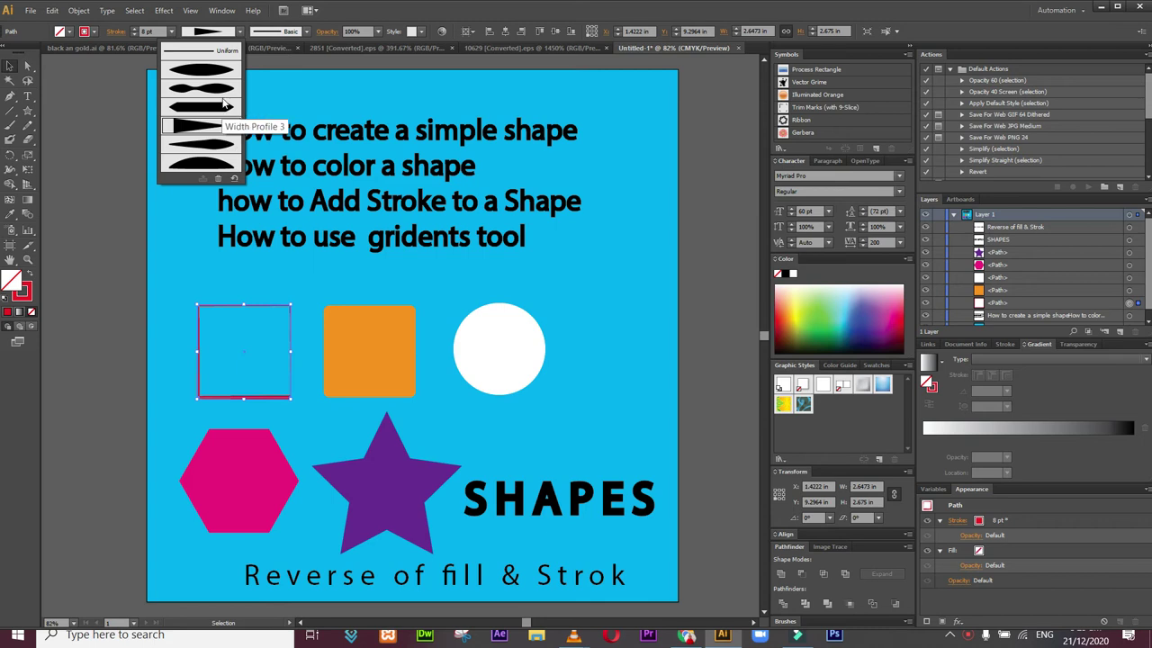
click(308, 35)
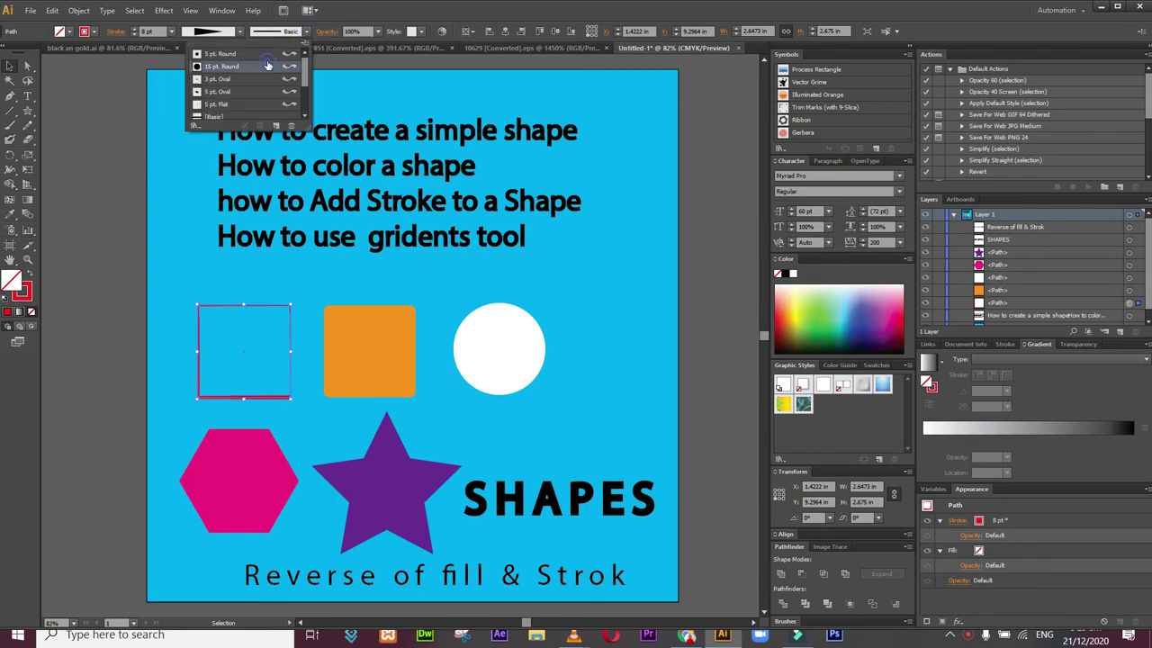
click(267, 66)
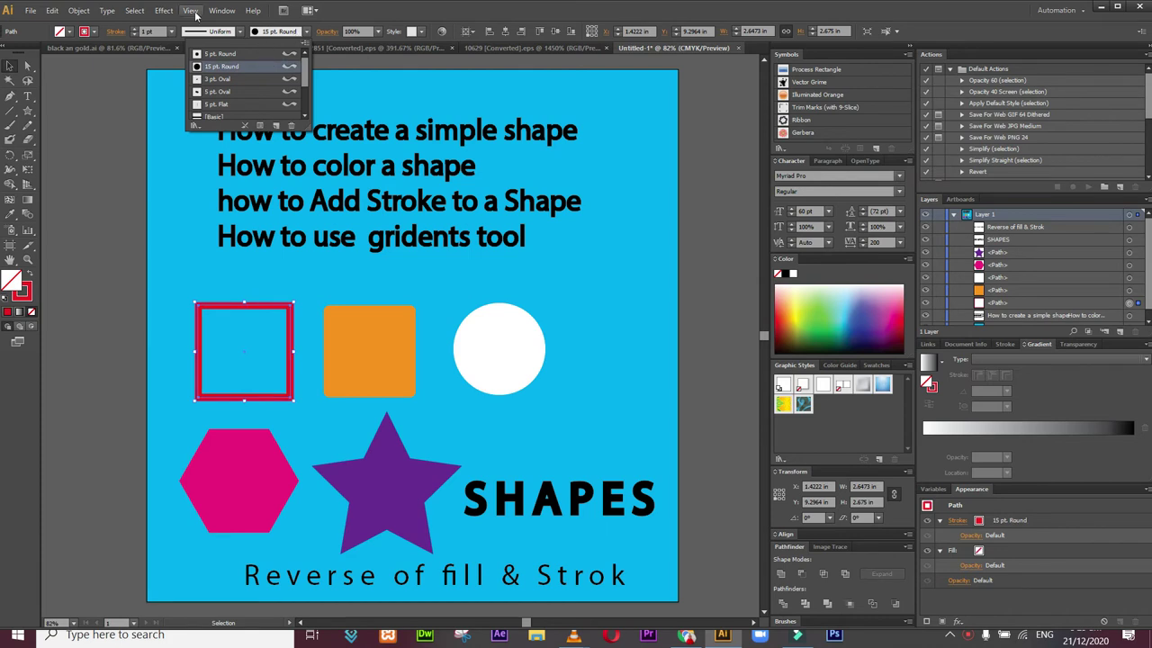
click(240, 31)
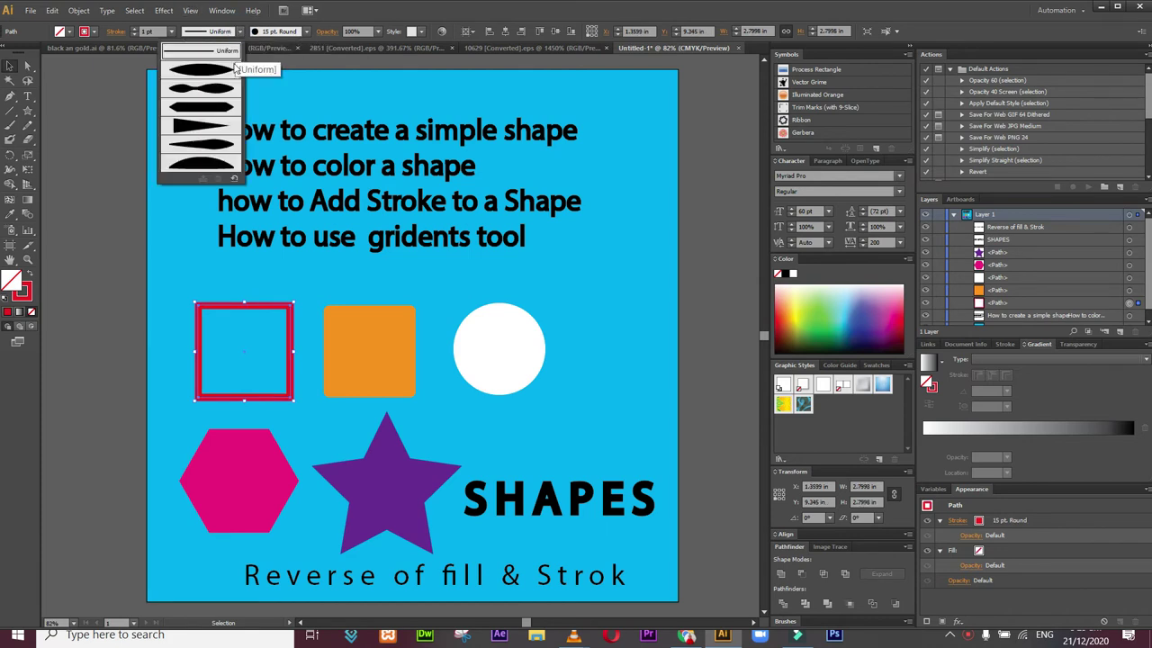
click(223, 126)
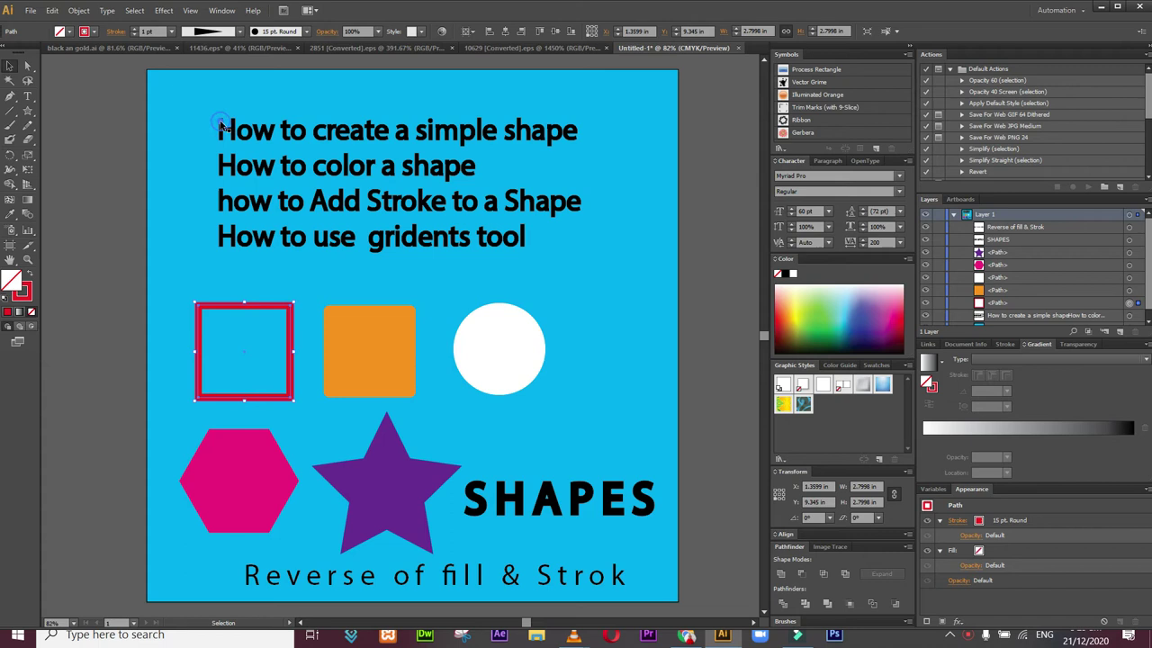
Step: Change the red square's brush to 5 pt. Round and deselect the square
click(240, 31)
click(306, 34)
click(306, 33)
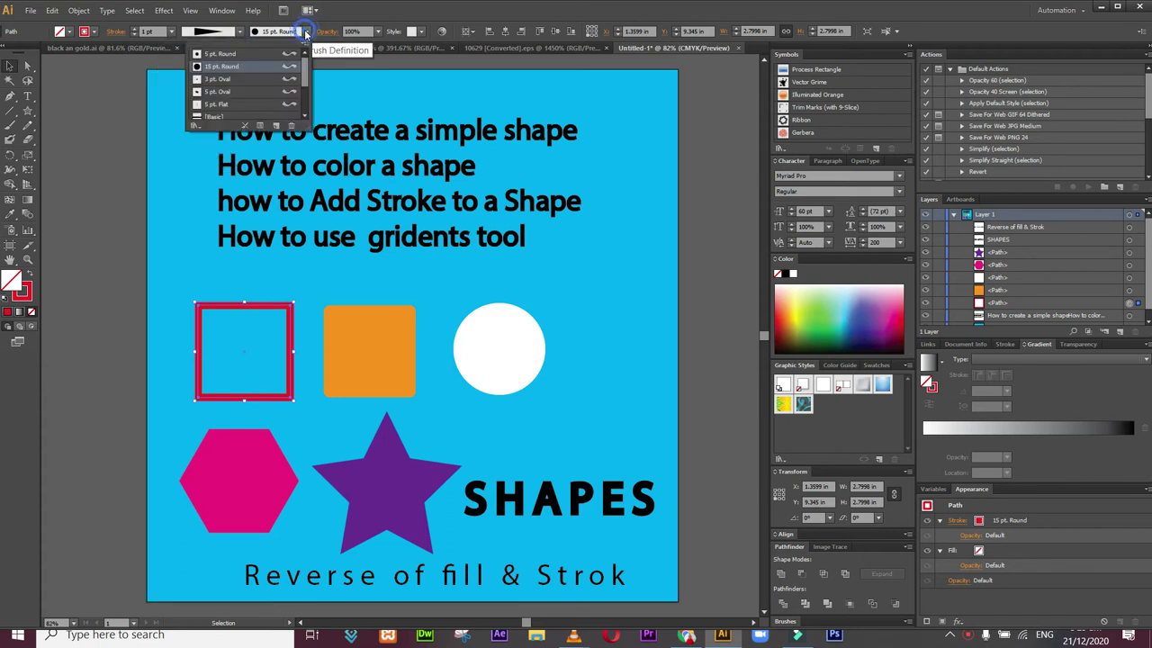
click(282, 54)
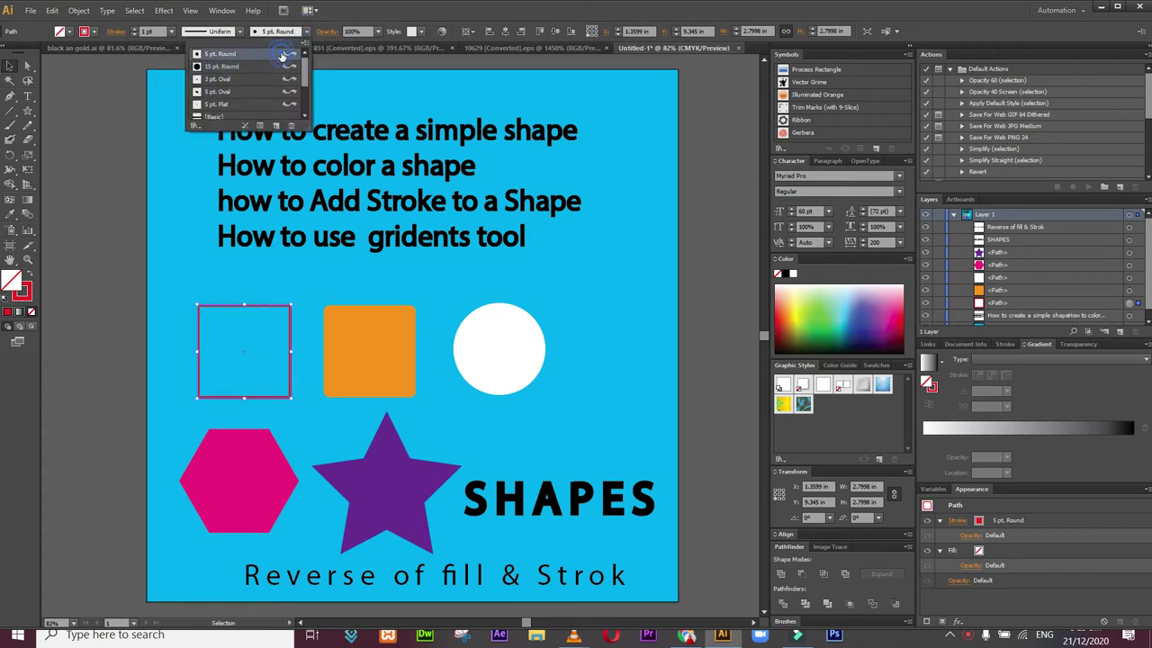
click(102, 225)
click(101, 225)
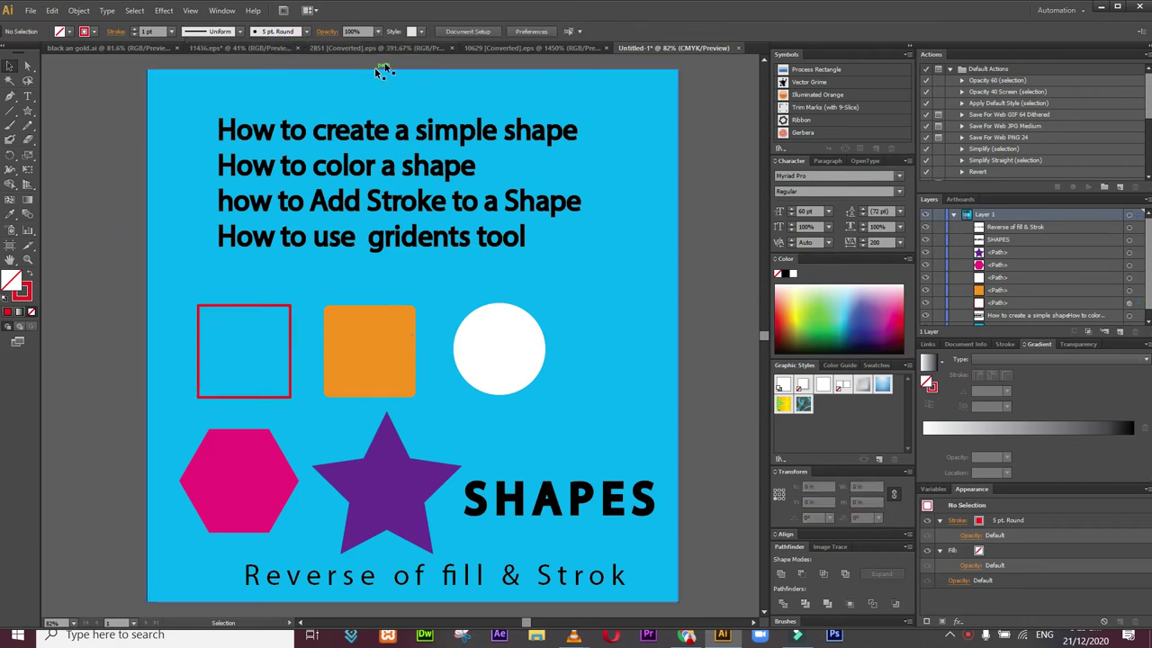
Step: Apply the gray Bevel Soft graphic style to the red outlined square
click(256, 306)
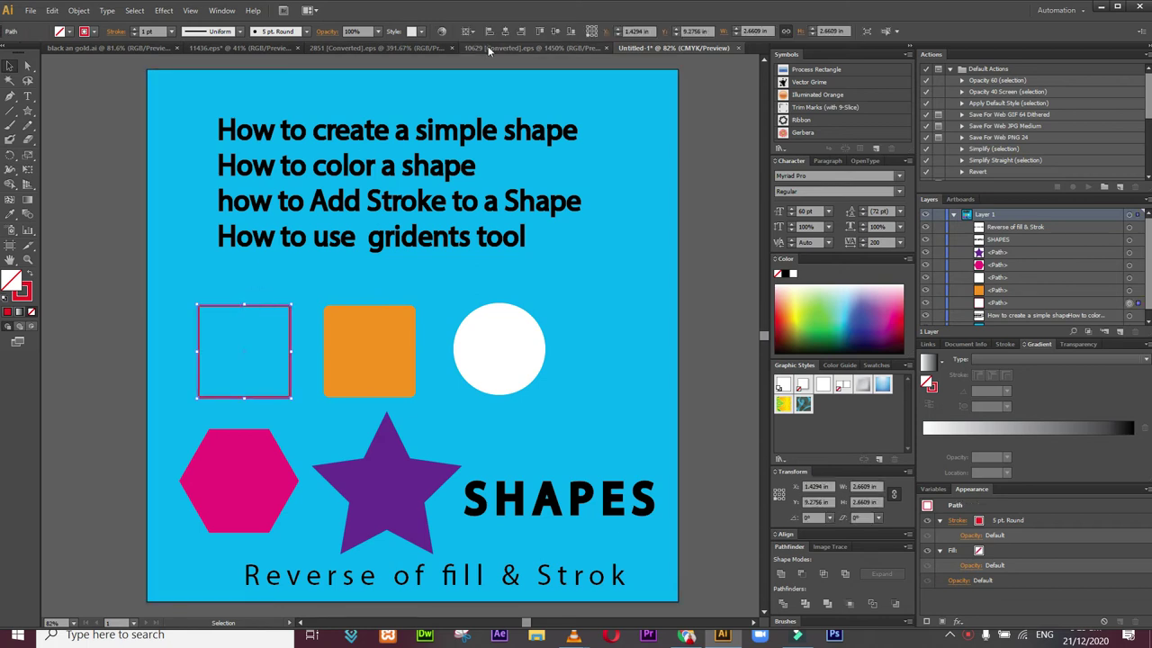
click(420, 31)
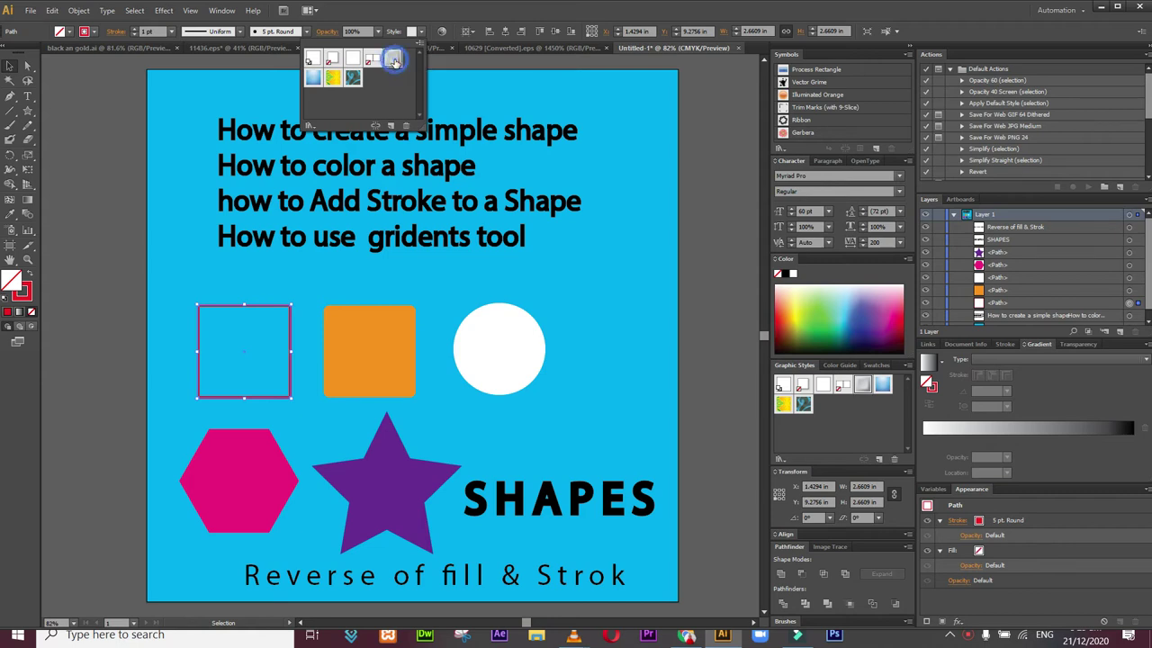
click(394, 59)
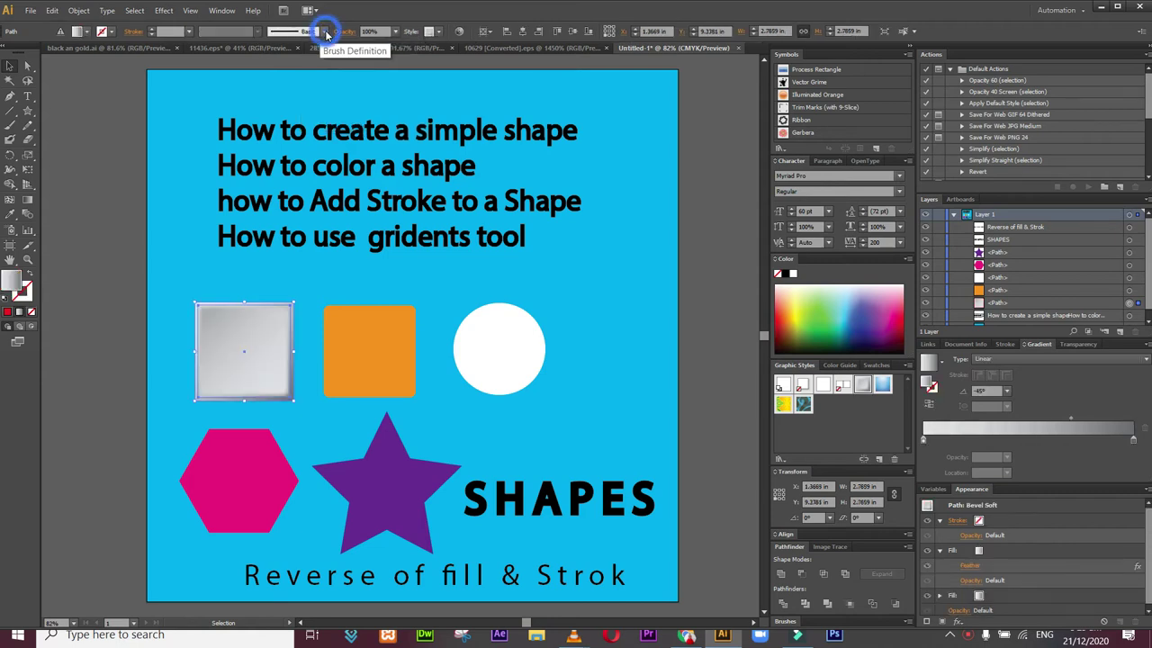
Step: Set the beveled square's fill to None and shift the square slightly toward the orange one
click(324, 31)
click(78, 32)
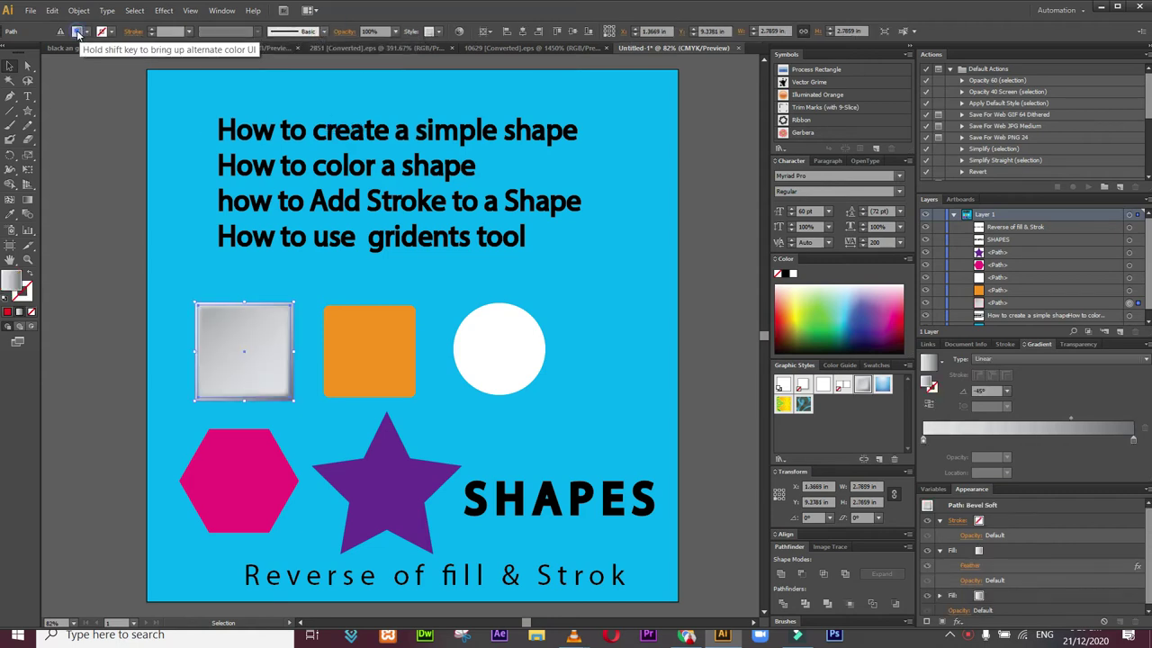
click(89, 37)
click(9, 52)
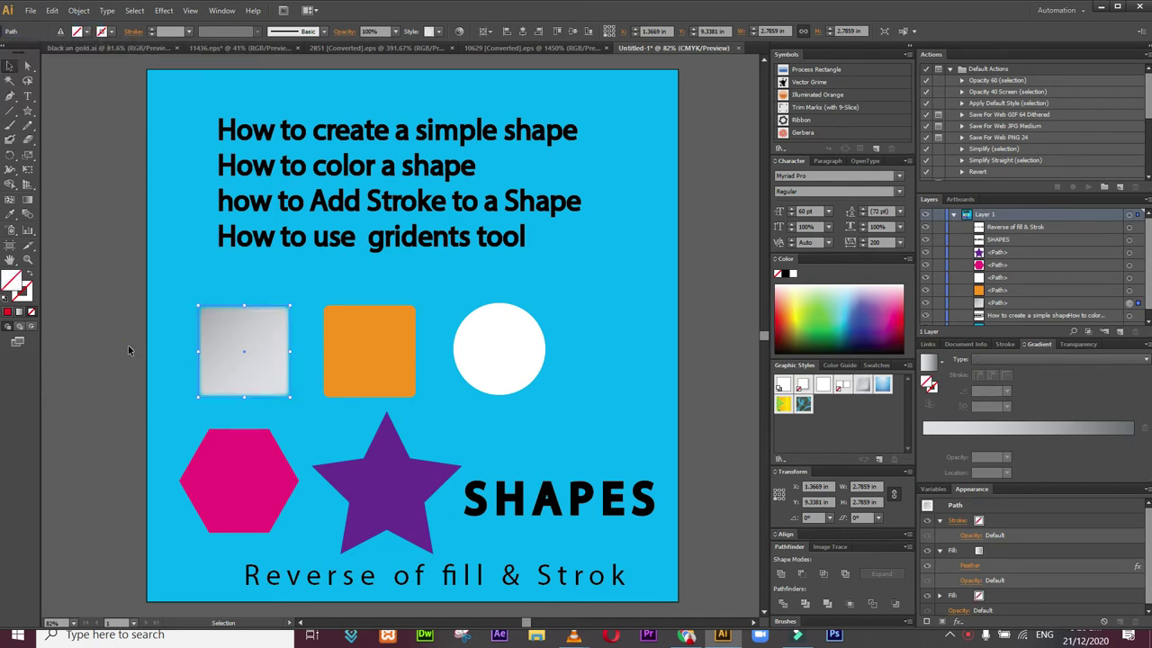
mouse_move(264, 376)
mouse_down()
mouse_move(220, 324)
mouse_move(262, 363)
mouse_up()
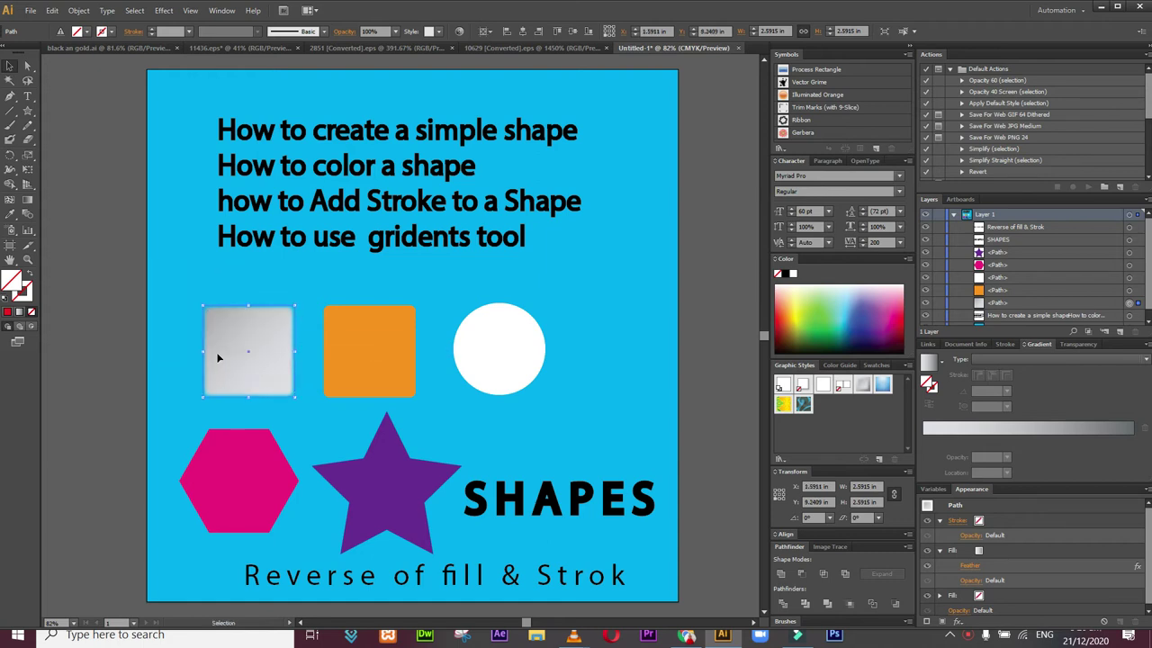
click(105, 259)
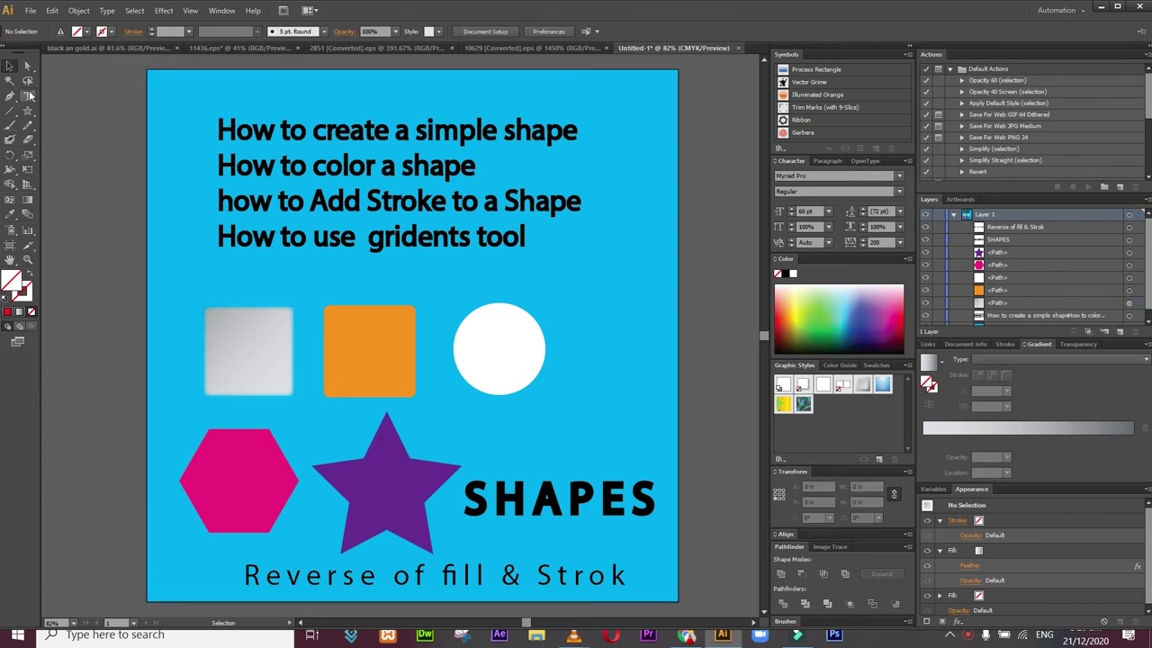
Step: Add the text "Strok and fill styles" and align it directly under the "How to use gridents tool" line
click(27, 97)
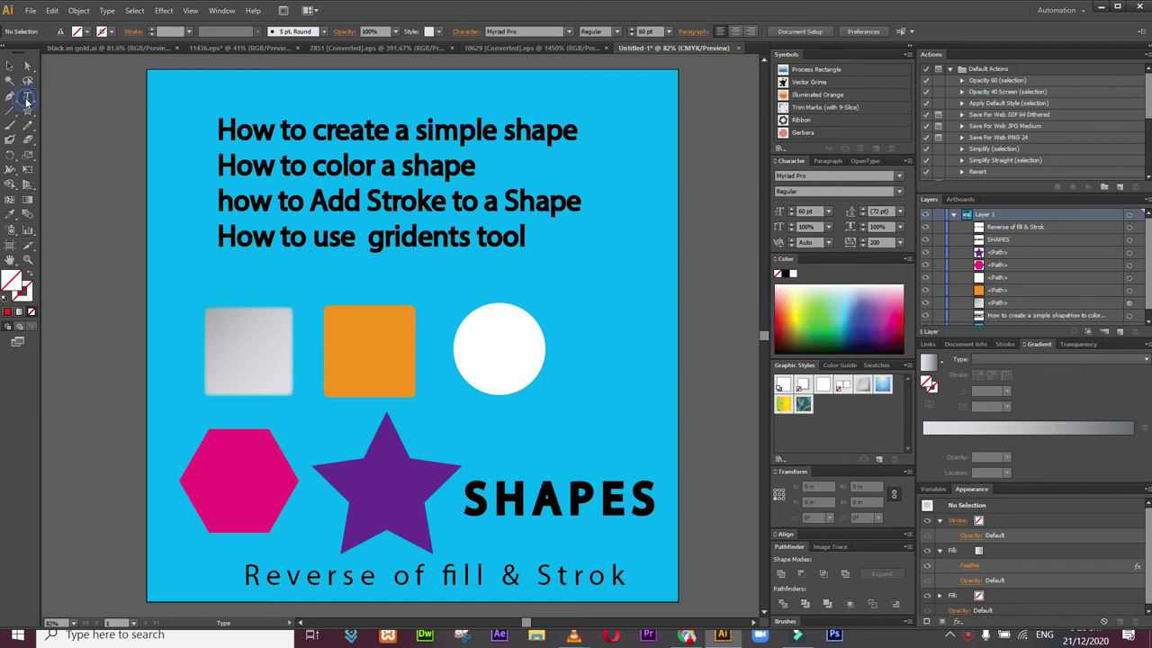
click(310, 282)
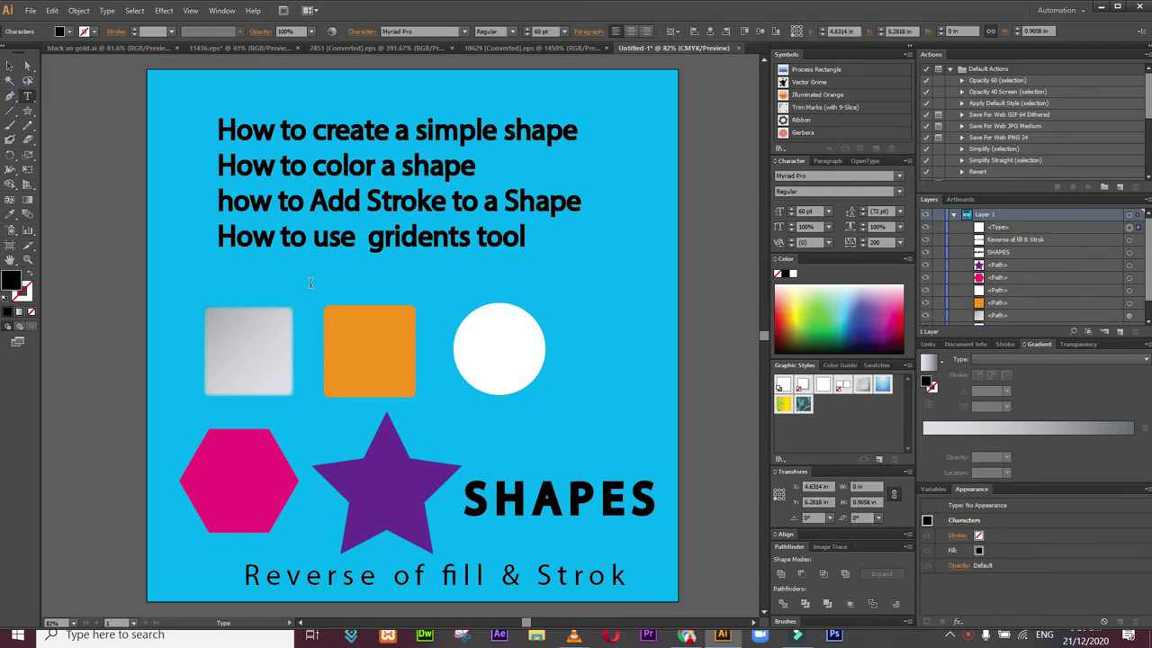
text(Strok and fill)
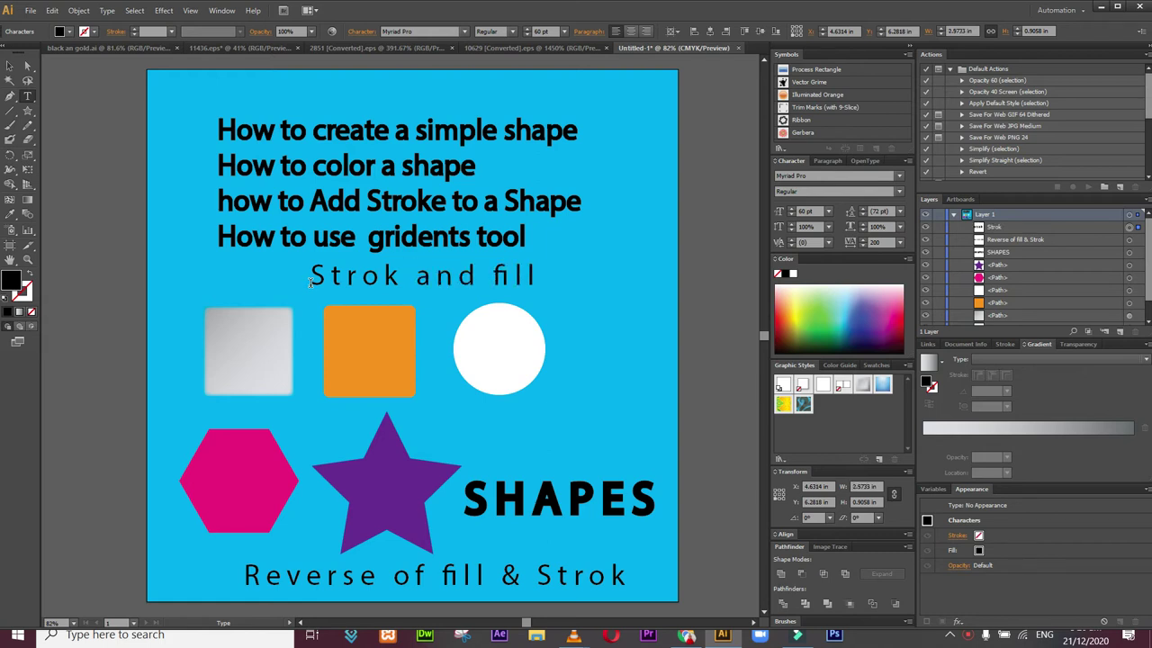
text( styles)
click(9, 66)
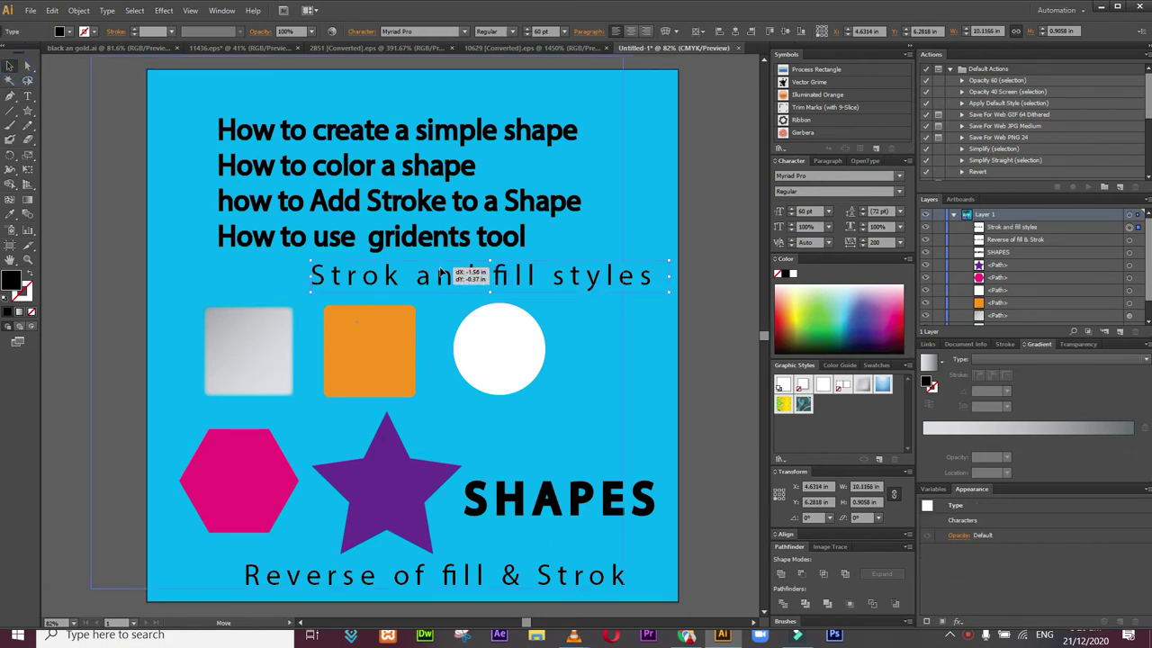
click(441, 274)
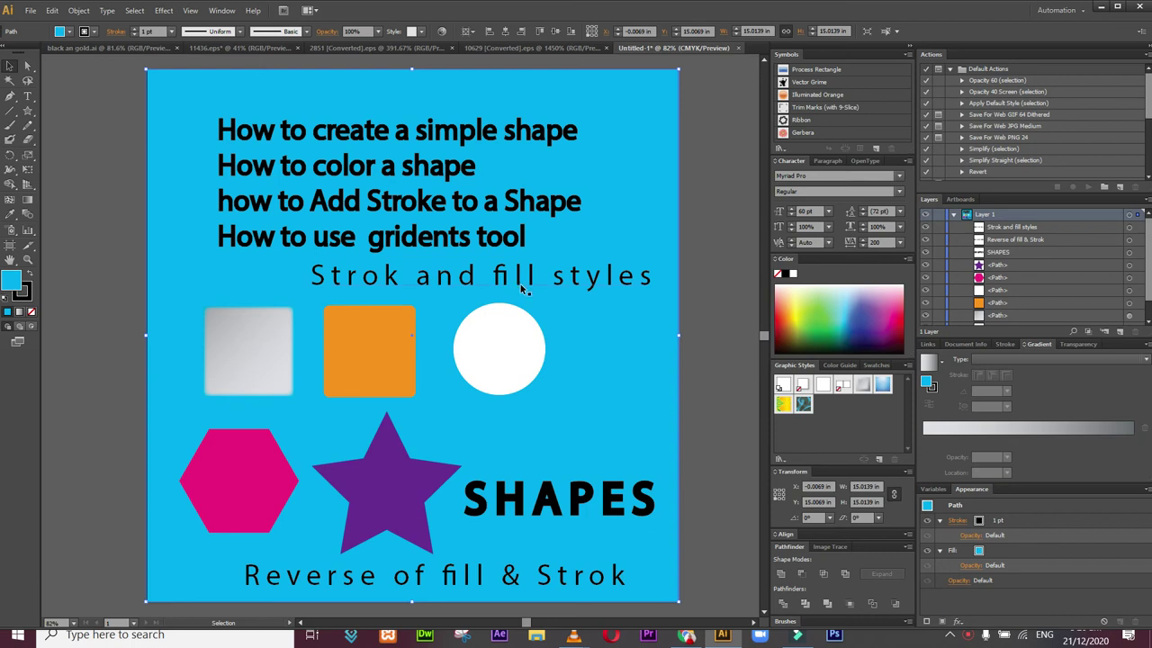
click(522, 286)
drag(520, 286, 427, 279)
Step: Add a two-line text reading "Shapefill" and "Shape Strok" beside the artboard's heading list
click(27, 96)
click(92, 187)
text(Shap)
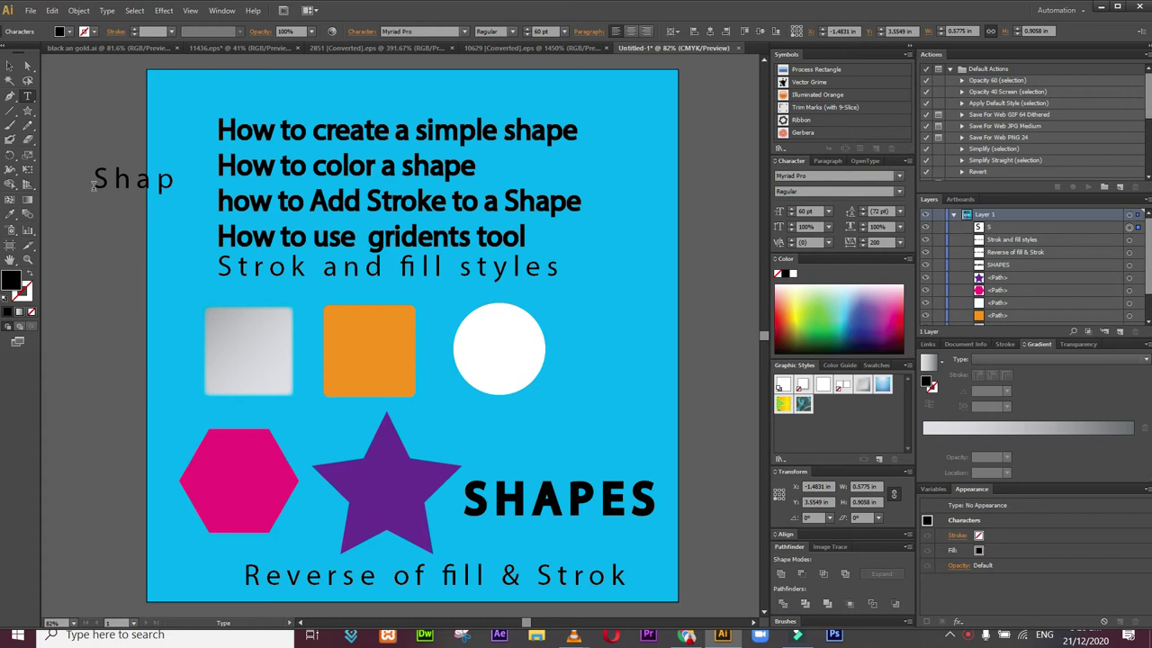
text(ee)
key(Left)
key(Left)
key(Left)
key(BackSpace)
text(a)
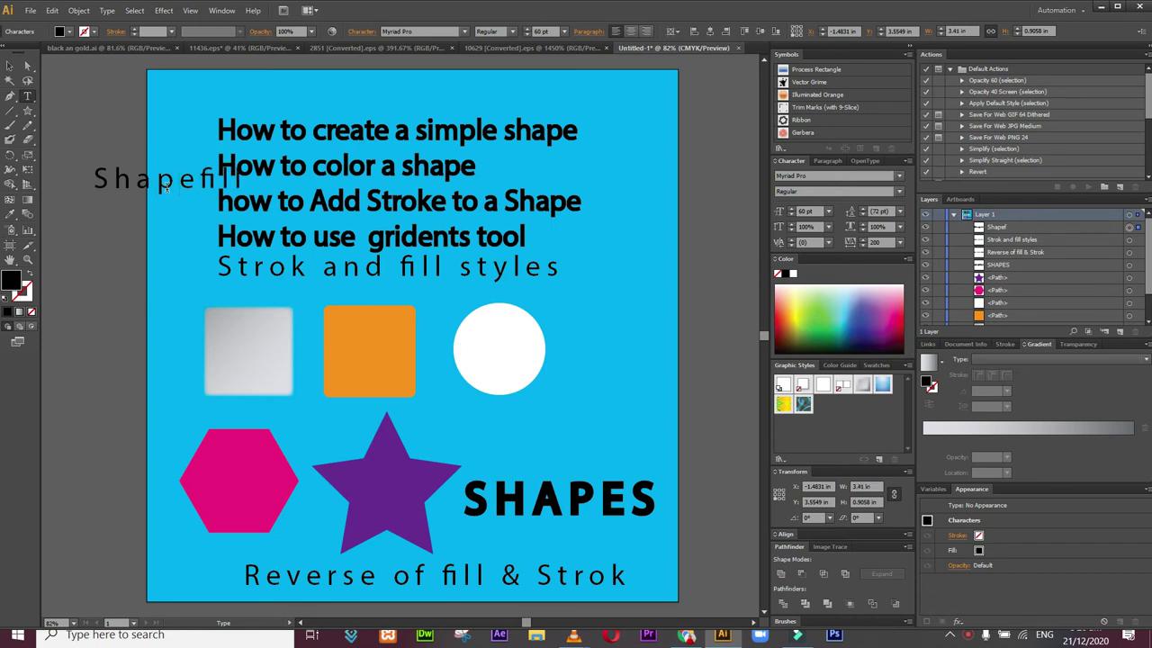
key(Return)
text(Shape Strok)
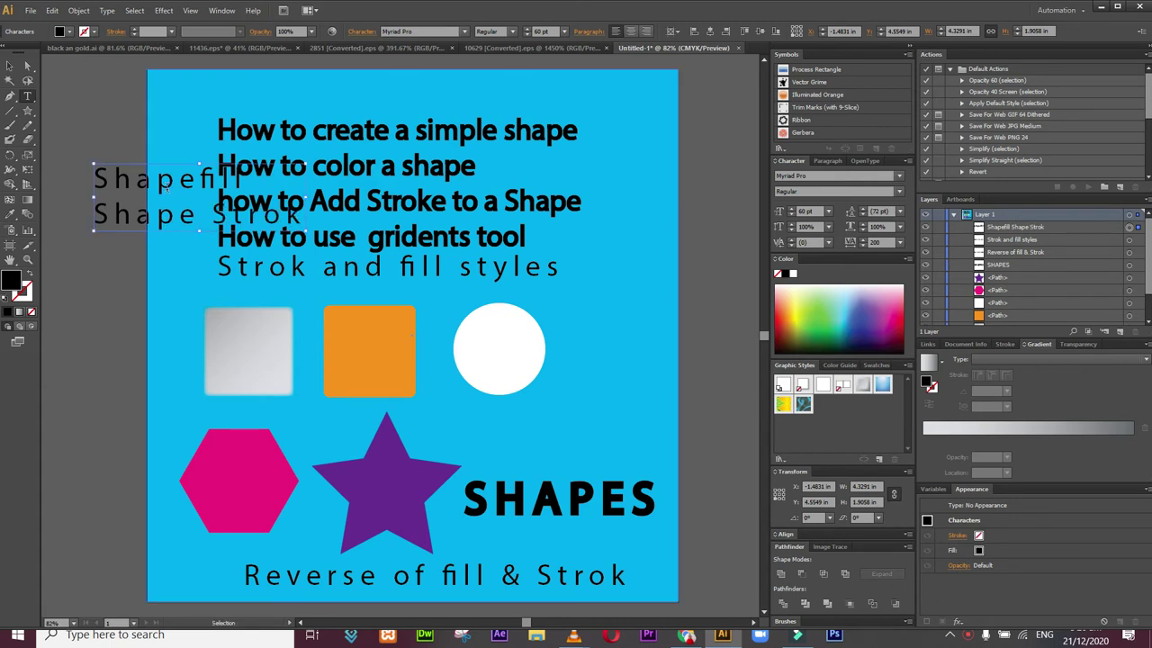
Step: Set the tracking of the "Shapefill / Shape Strok" text to 0 and move it under "Strok and fill styles"
key(ctrl+a)
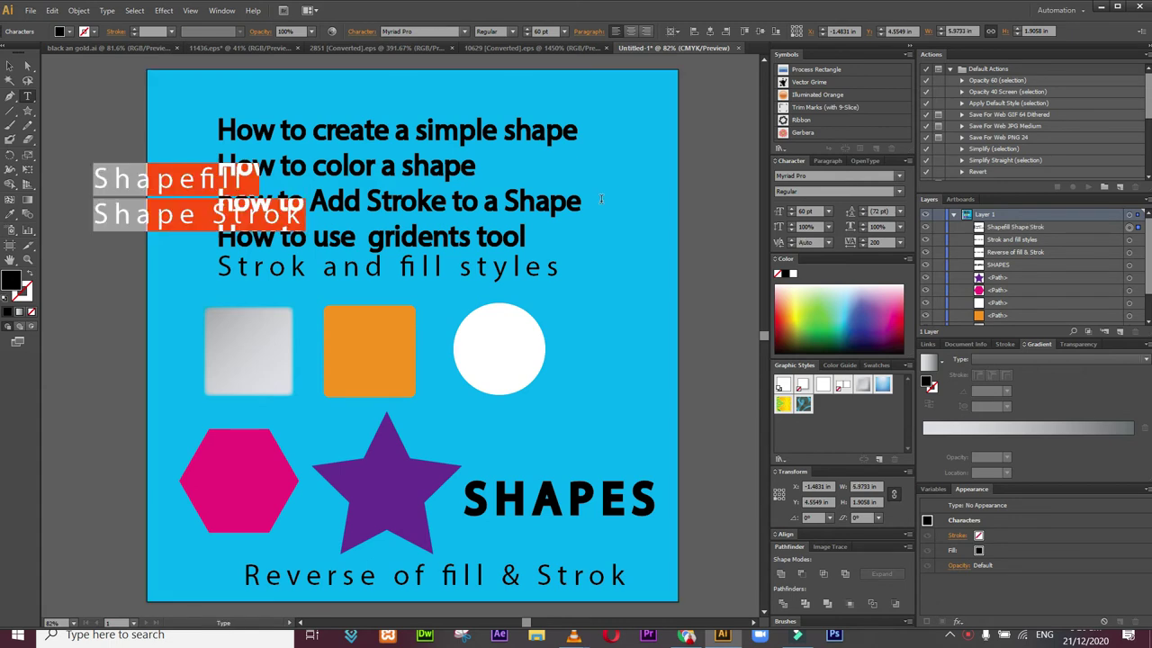
click(899, 241)
click(907, 346)
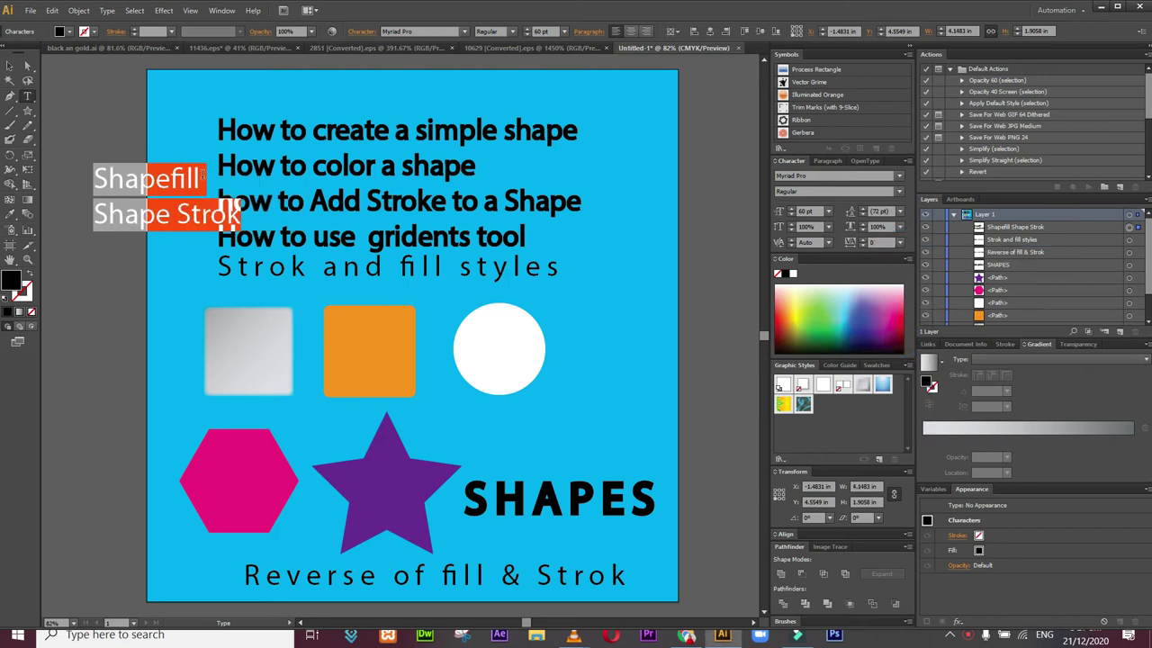
click(27, 170)
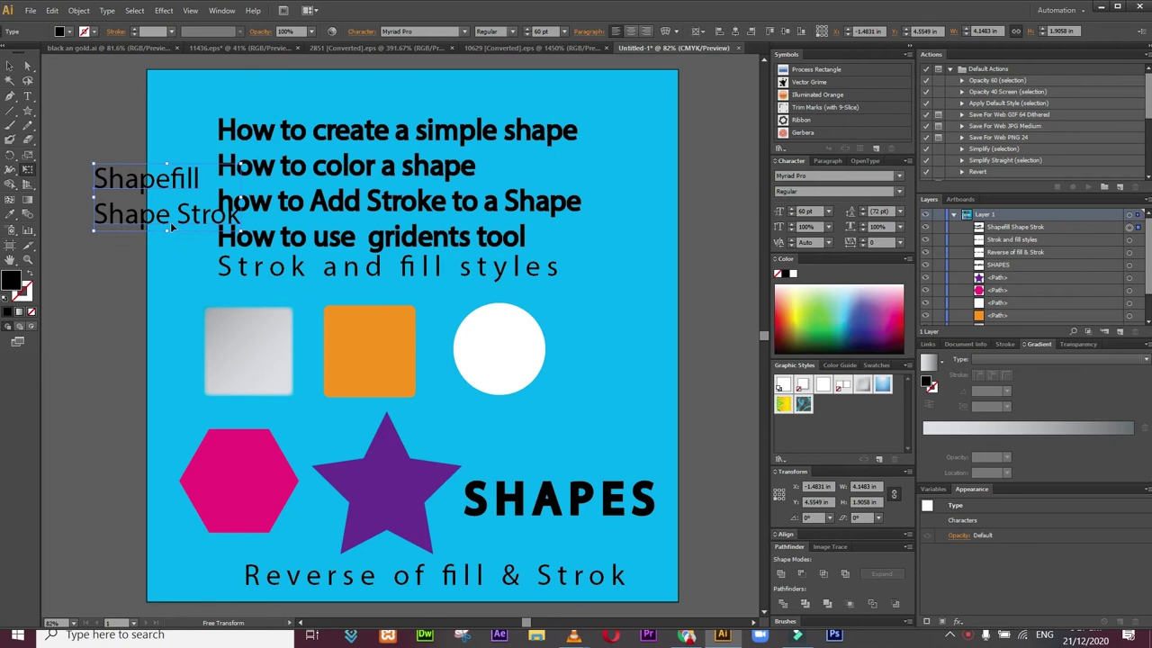
drag(166, 226, 287, 335)
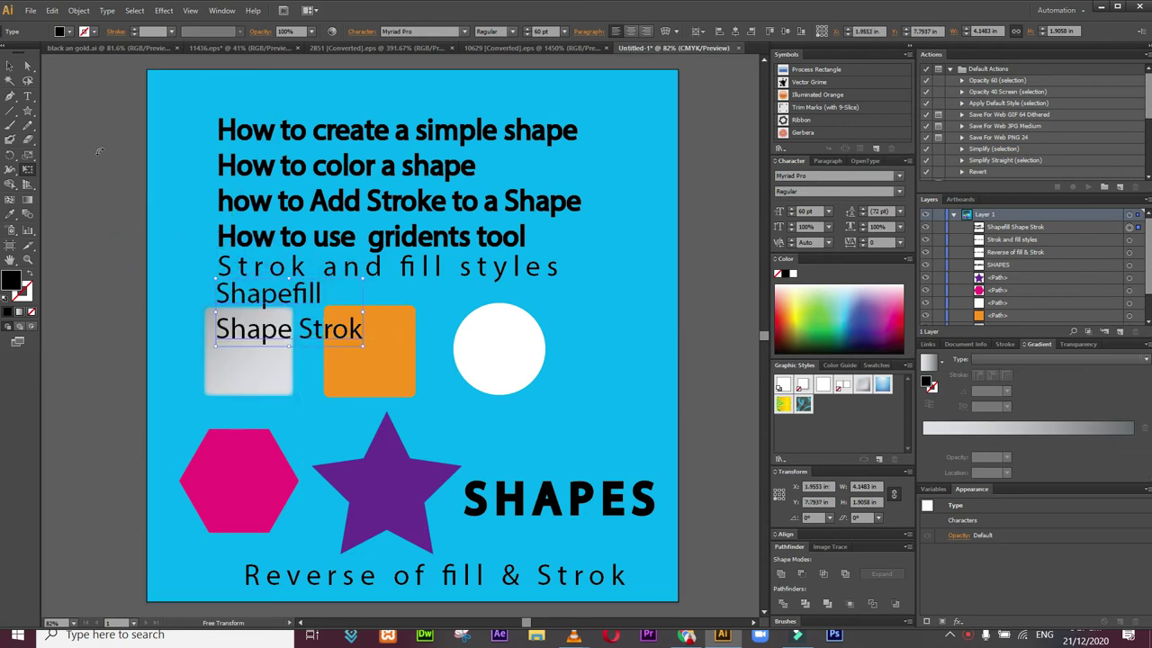
click(9, 65)
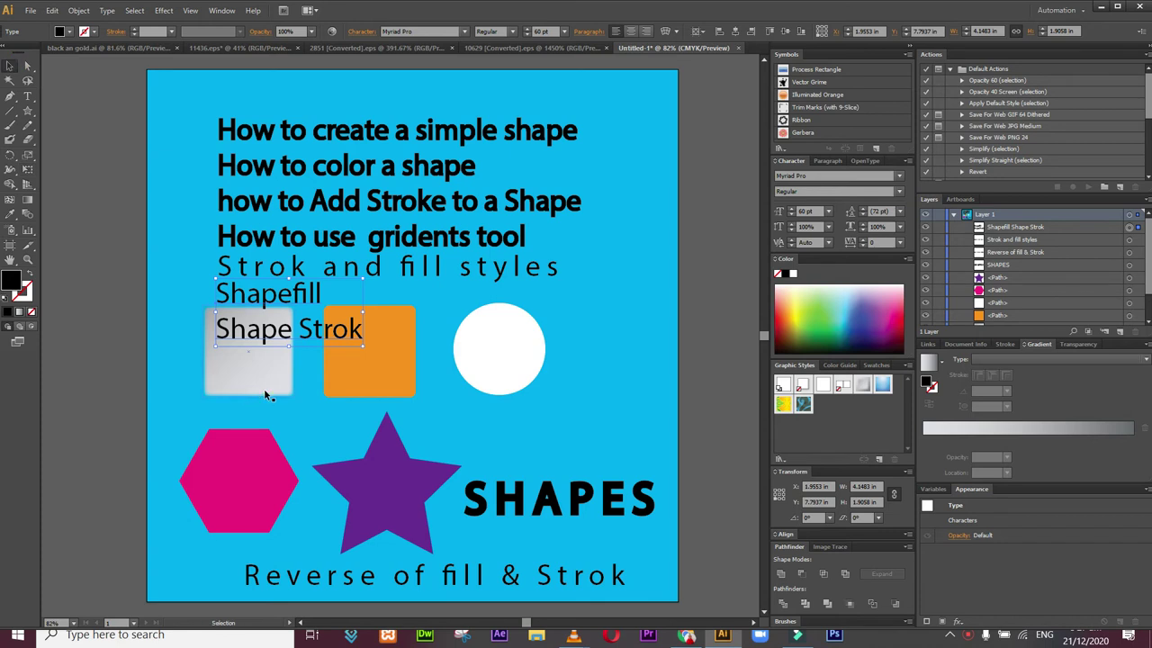
Step: Delete the gray square, the orange rounded square and the white circle
click(265, 393)
key(Delete)
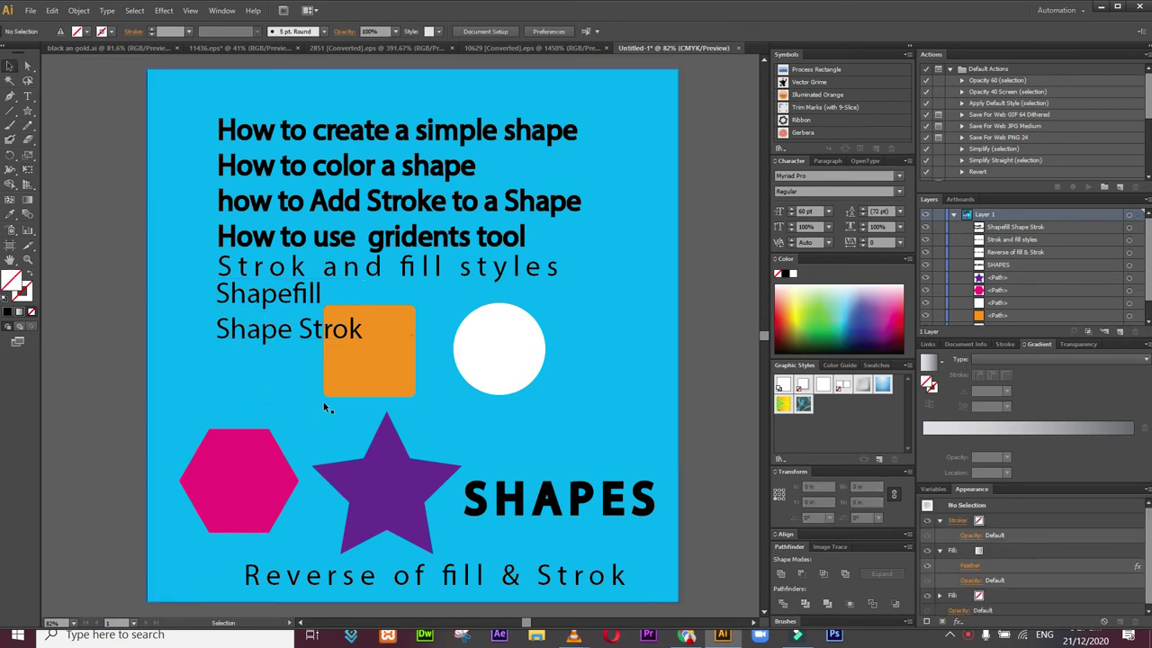
click(411, 384)
key(Delete)
click(518, 378)
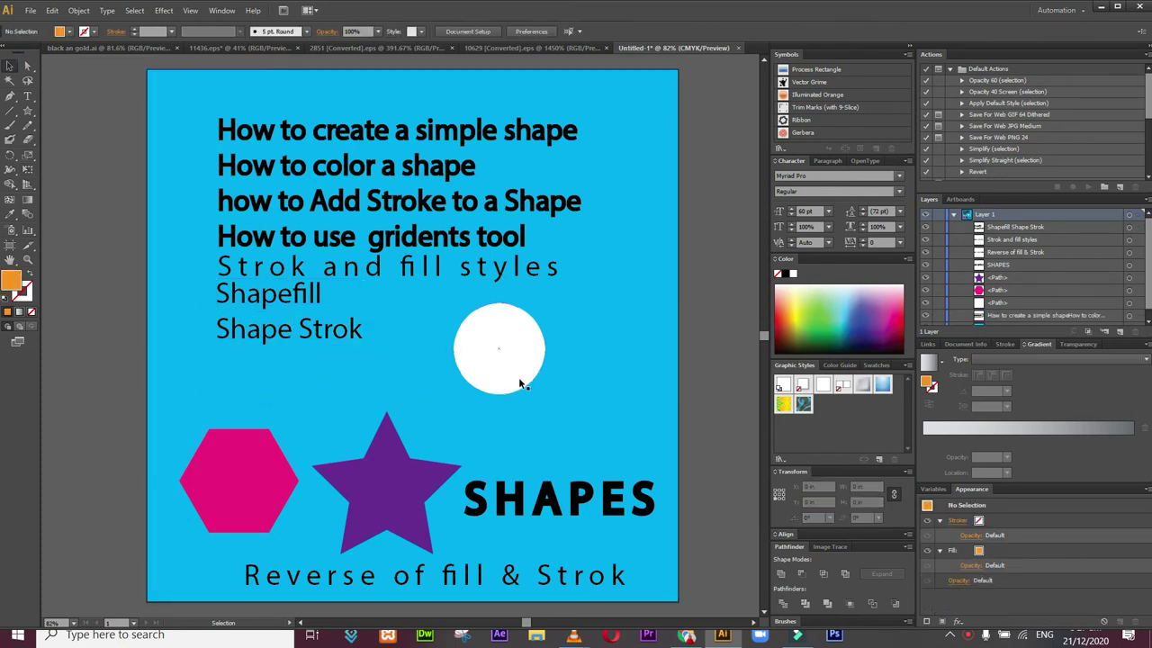
key(Delete)
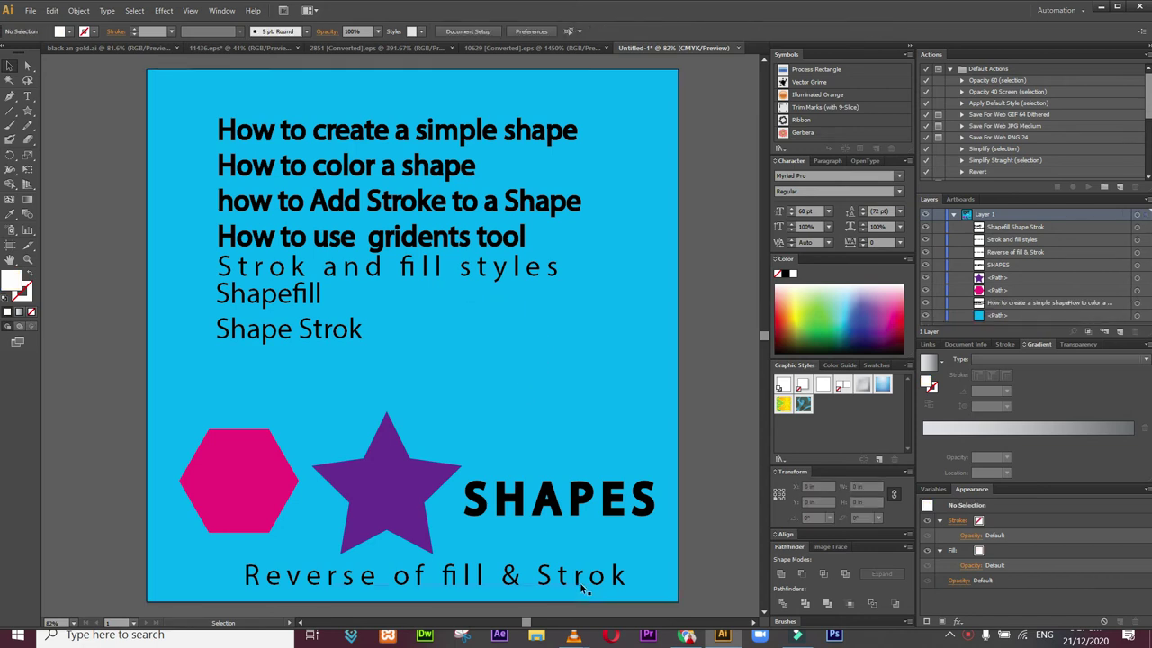
Step: Move "Reverse of fill & Strok" under "Shape Strok" and place "SHAPES" above the heading list as its title
drag(580, 587, 553, 366)
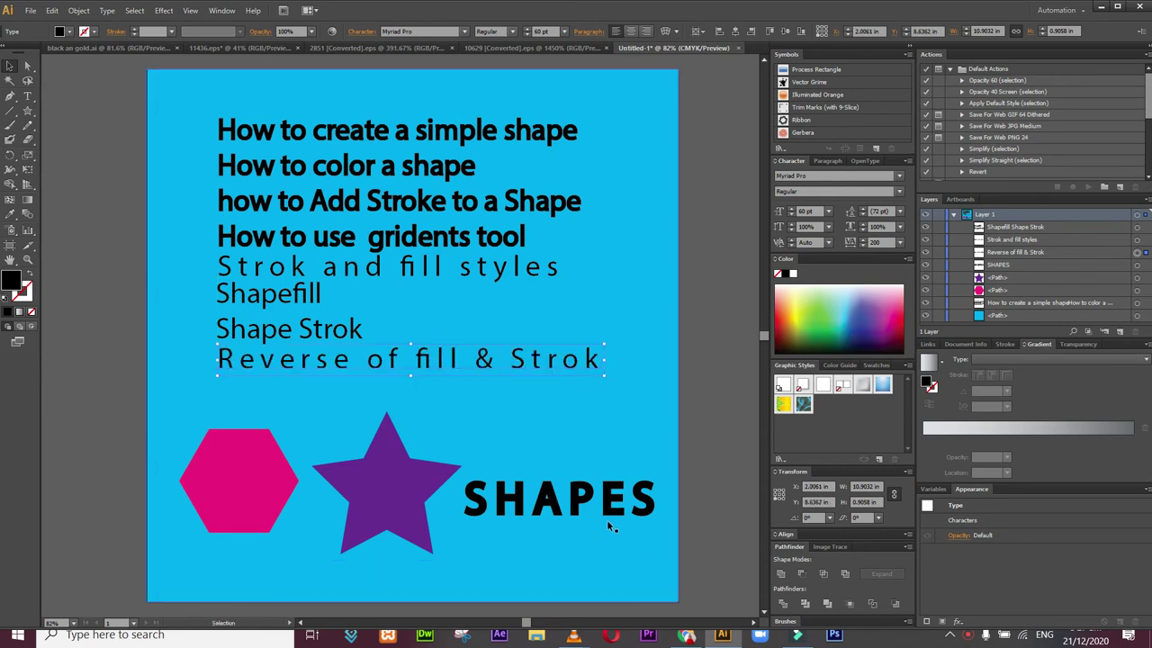
drag(617, 520, 366, 111)
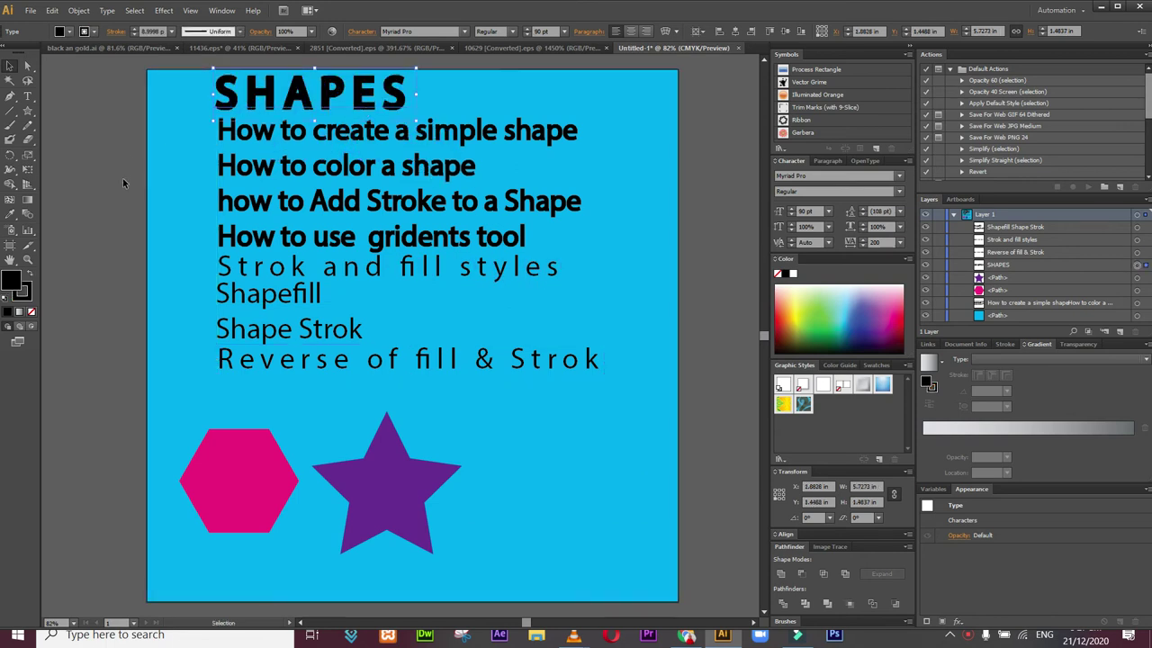
click(138, 197)
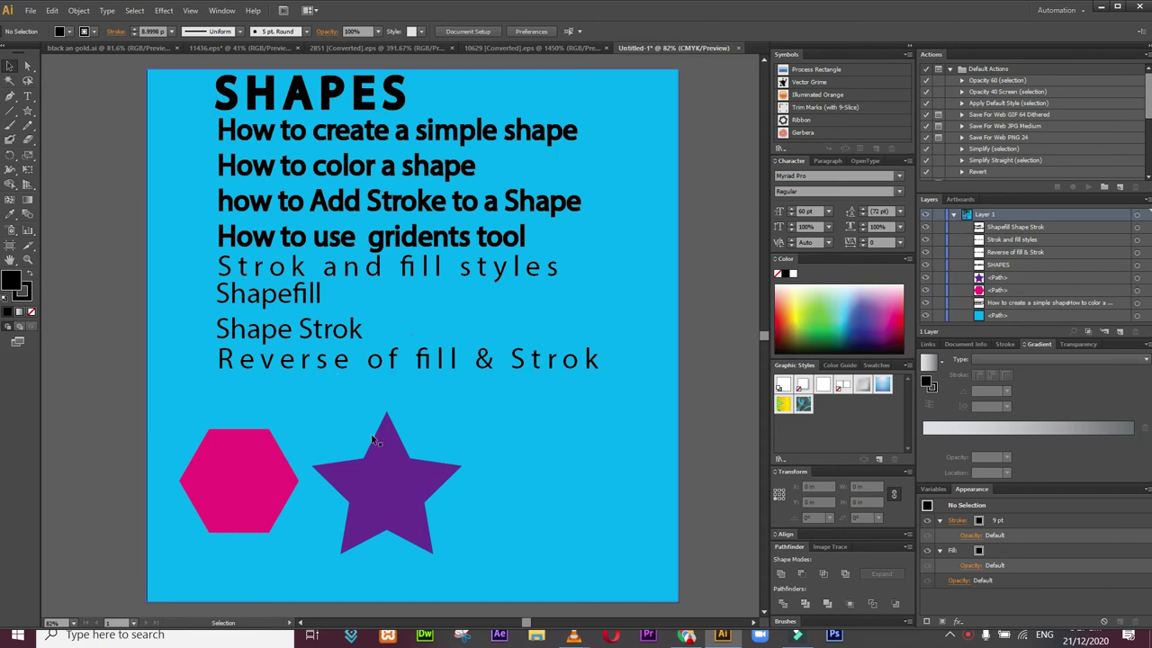
Step: Swap the purple star's fill and stroke colors and set its stroke weight to 16 pt
click(394, 470)
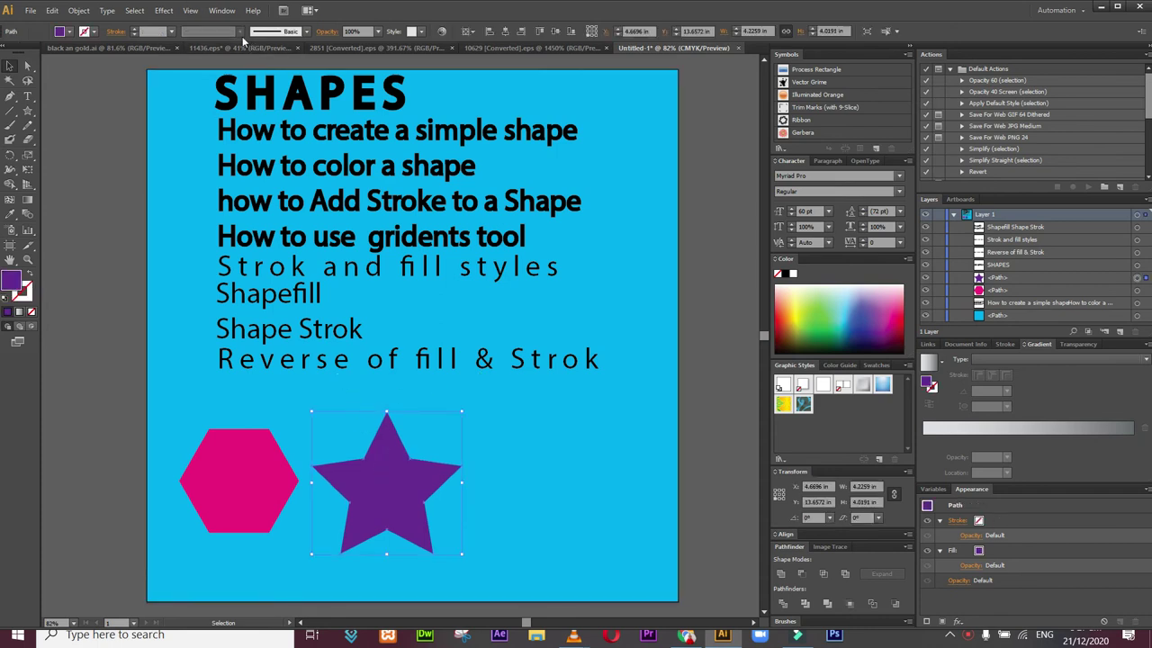
click(29, 275)
click(169, 33)
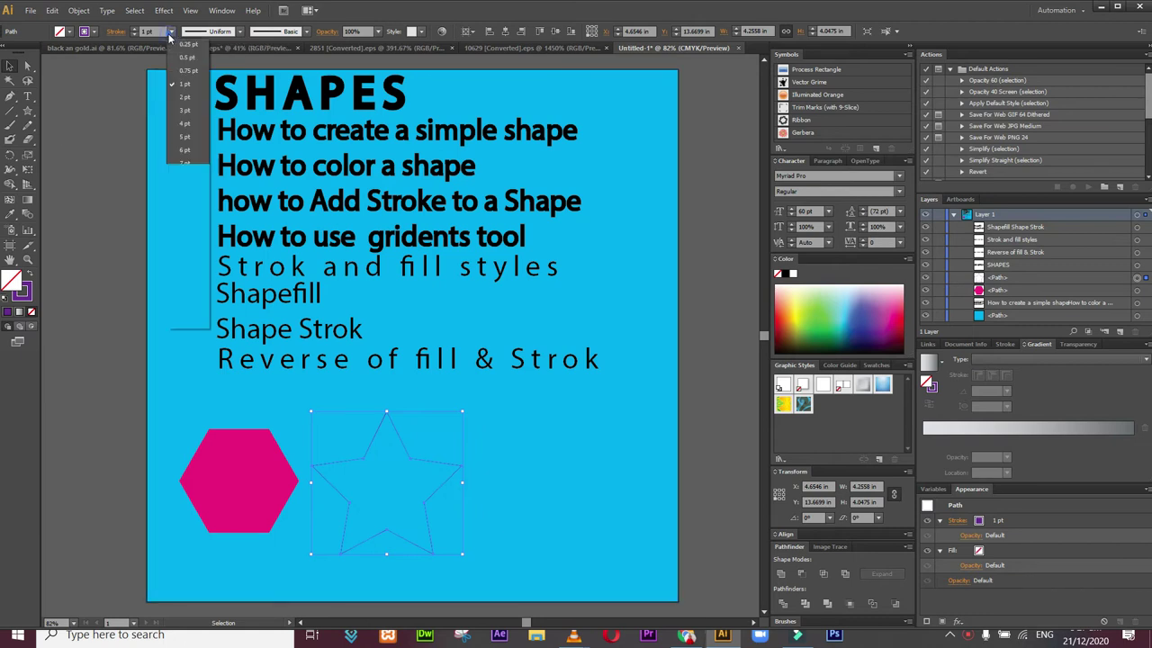
click(180, 245)
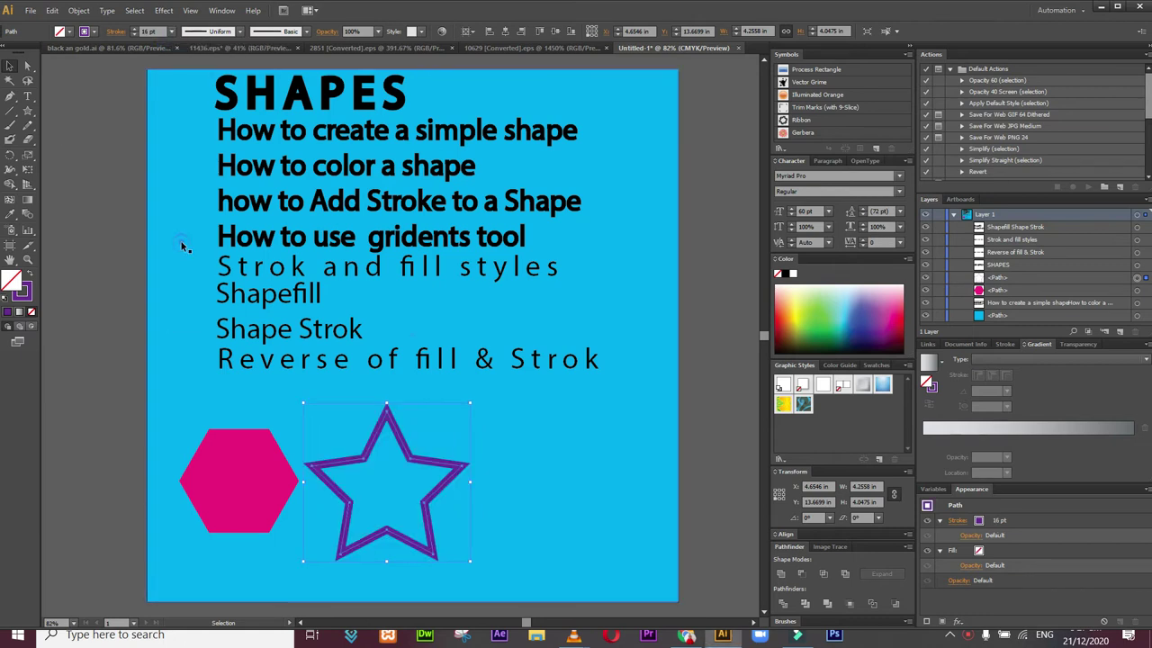
click(104, 217)
Step: Swap the pink hexagon's fill and stroke colors and set its stroke weight to 20 pt
click(246, 505)
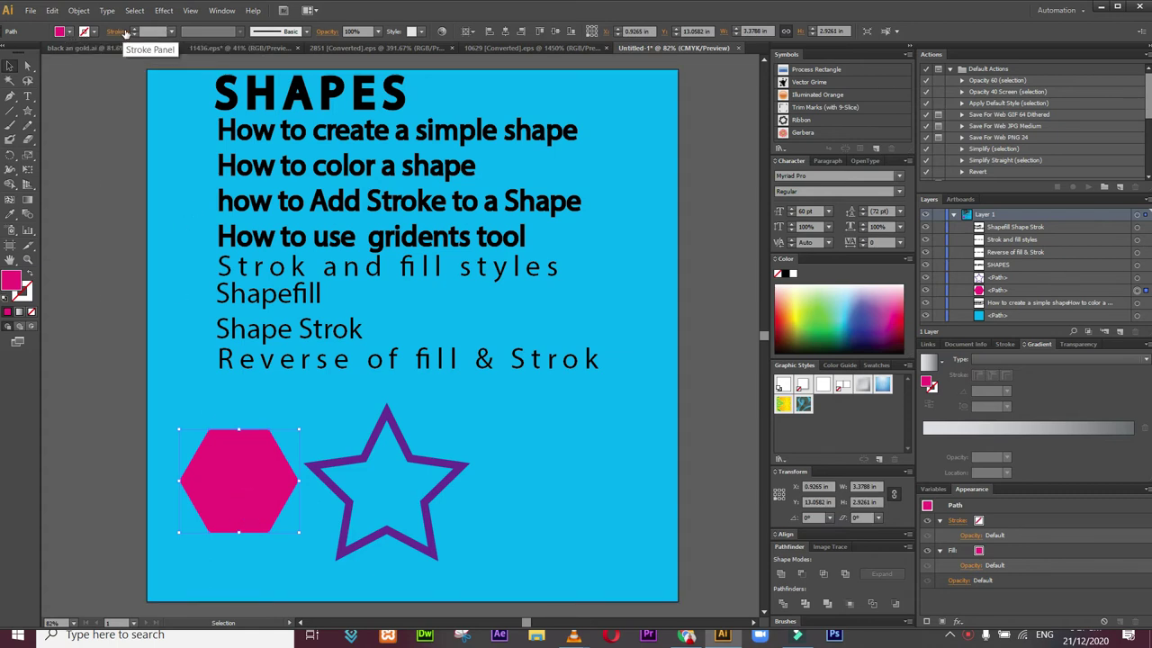
click(29, 277)
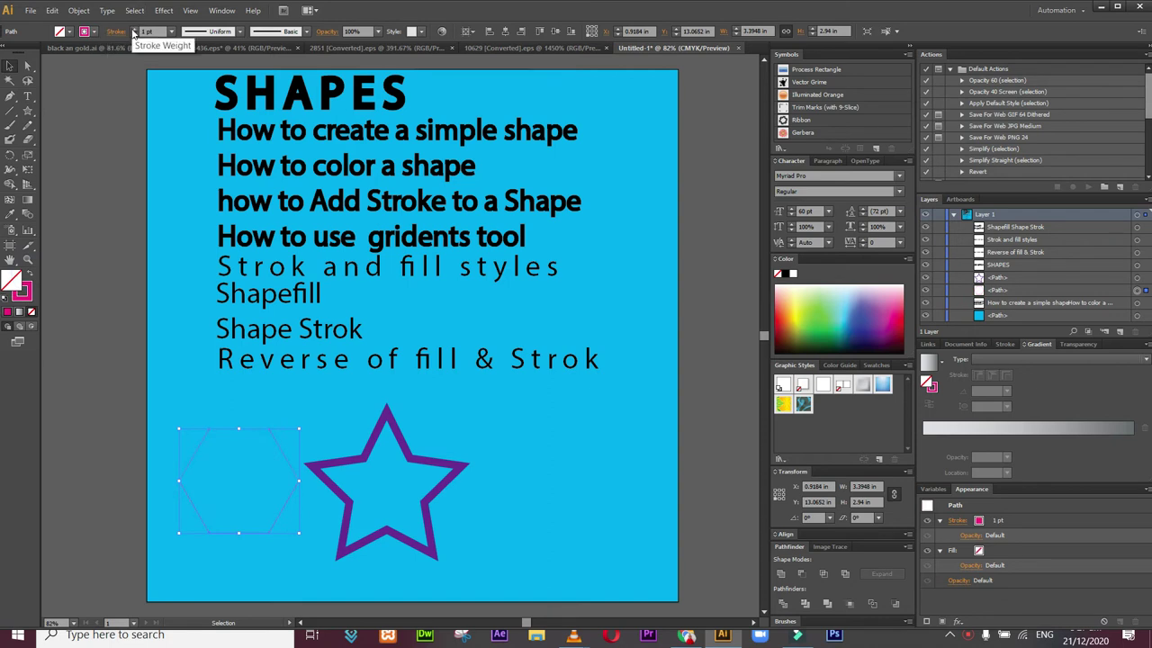
click(171, 32)
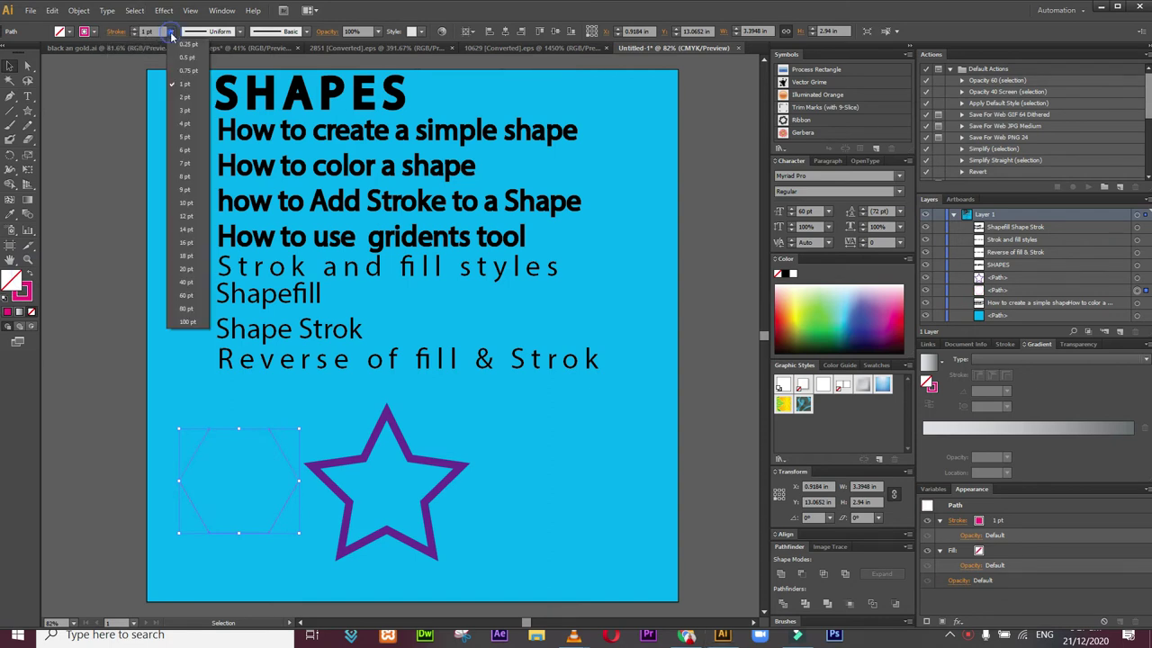
click(185, 277)
click(142, 267)
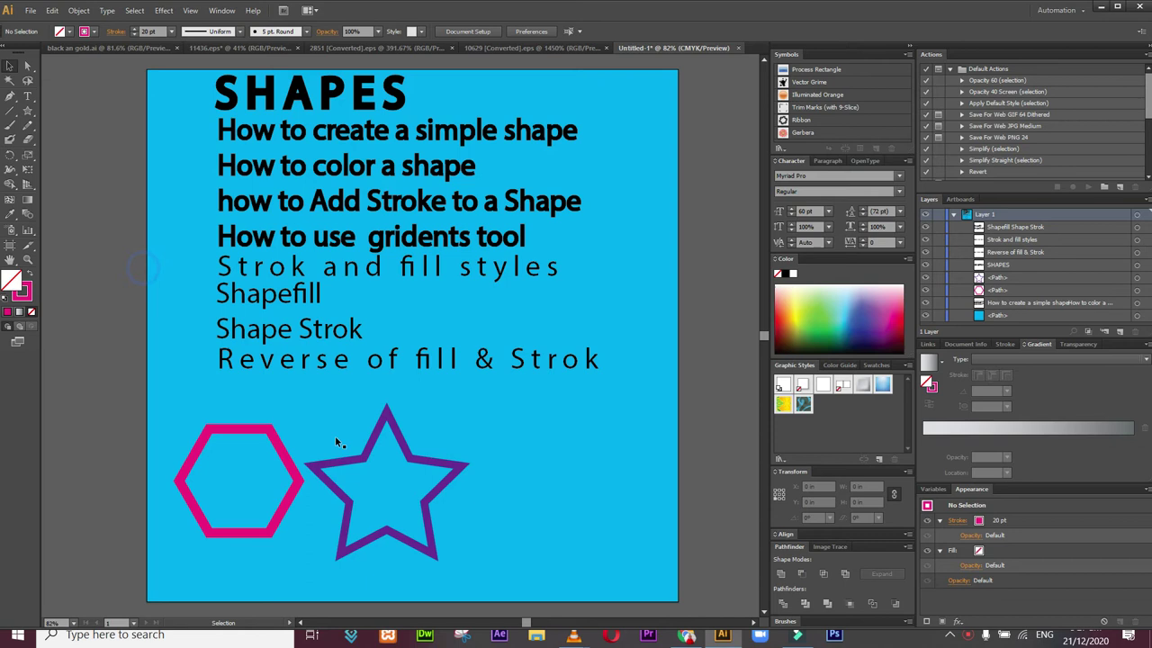
Step: Delete the purple star and move the hexagon outline to the artboard's lower-right area
click(349, 518)
key(Delete)
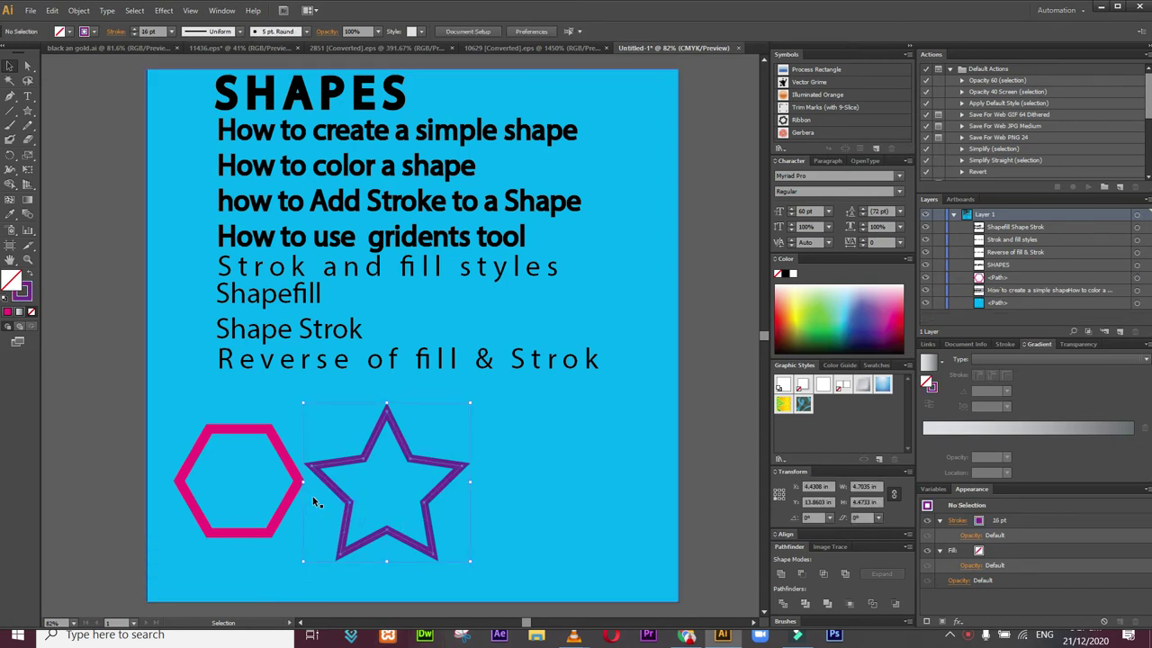
drag(286, 508, 609, 531)
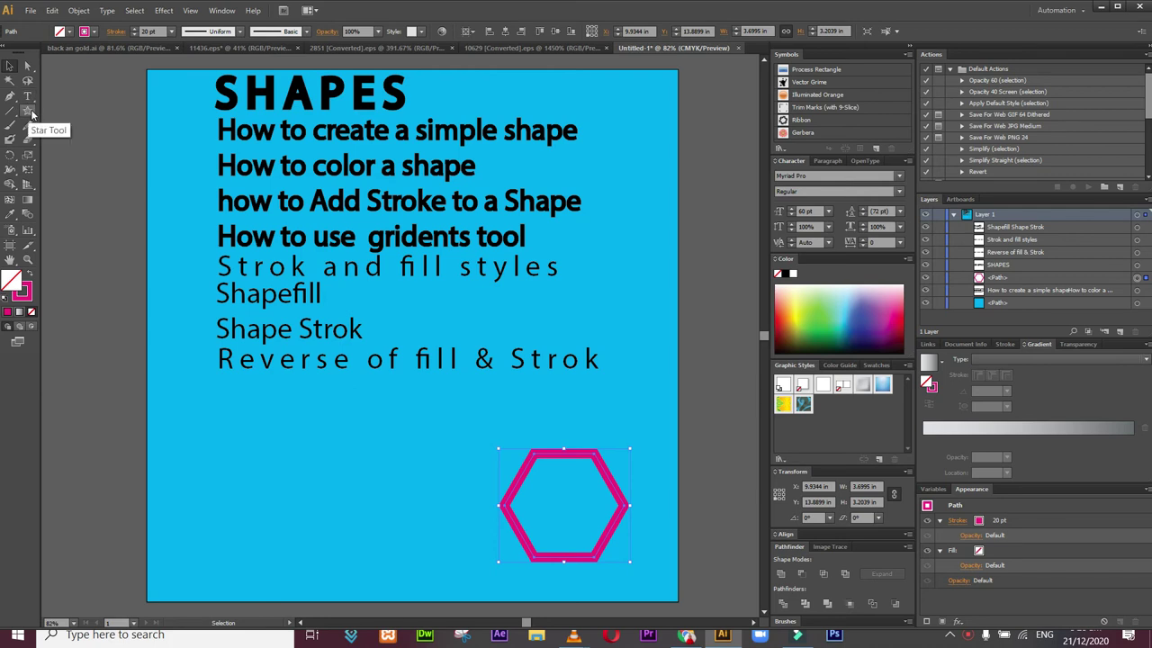
Step: Draw a square about 3.52 in wide below the text list in the artboard's lower-left area
click(274, 142)
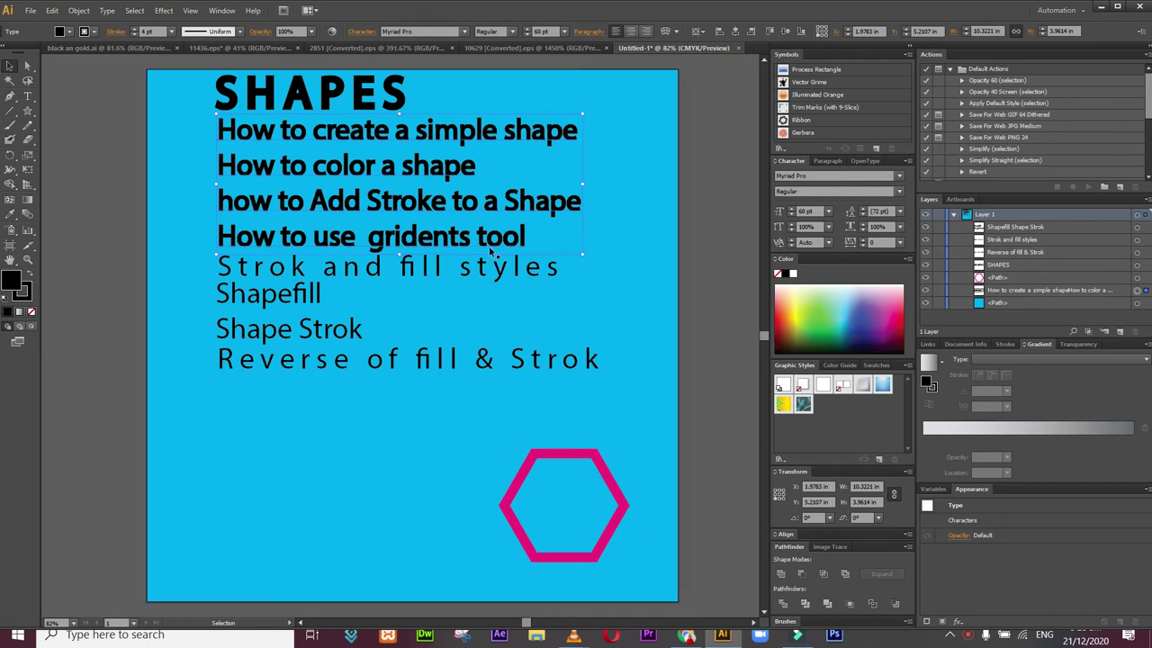
click(177, 245)
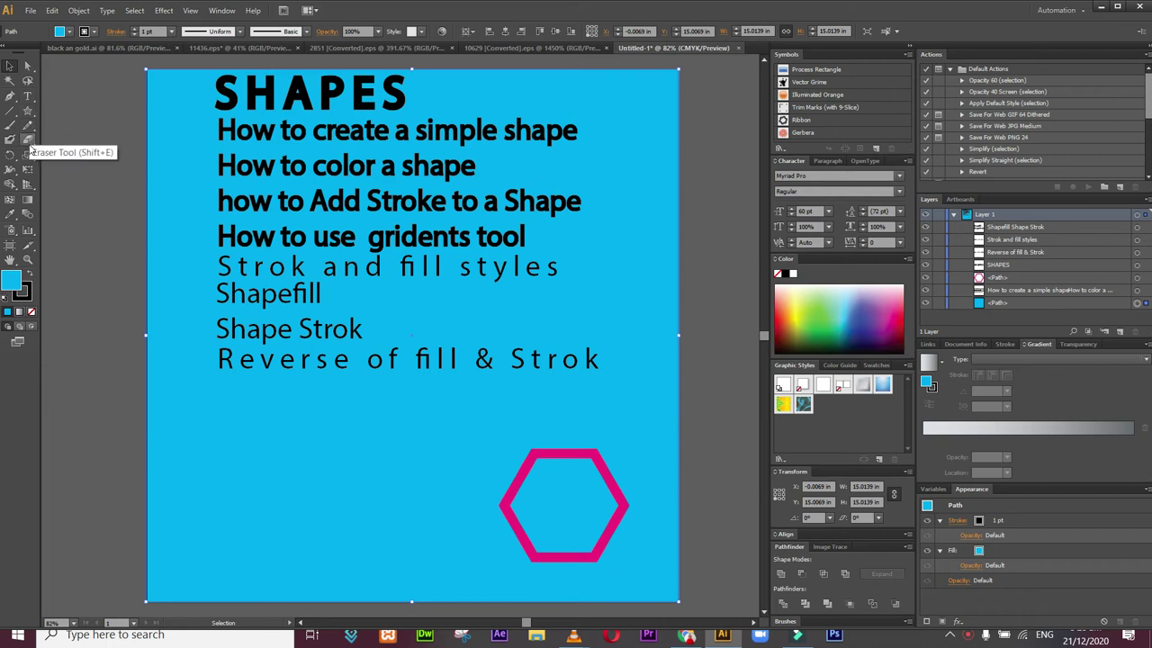
drag(31, 114, 69, 114)
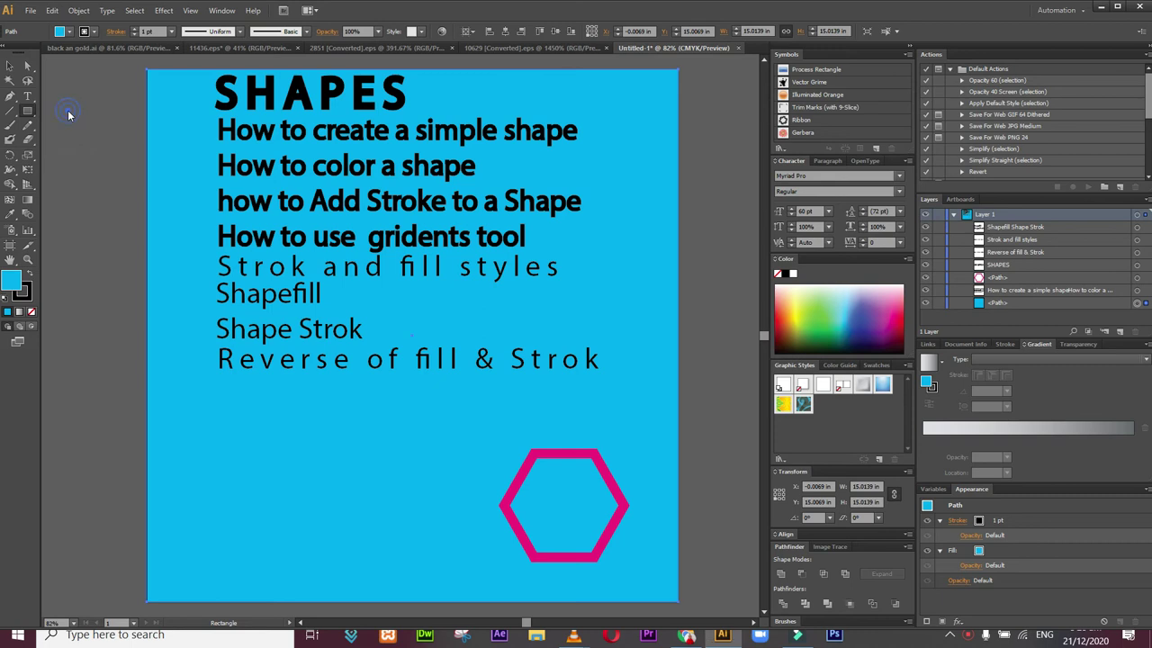
drag(216, 440, 340, 561)
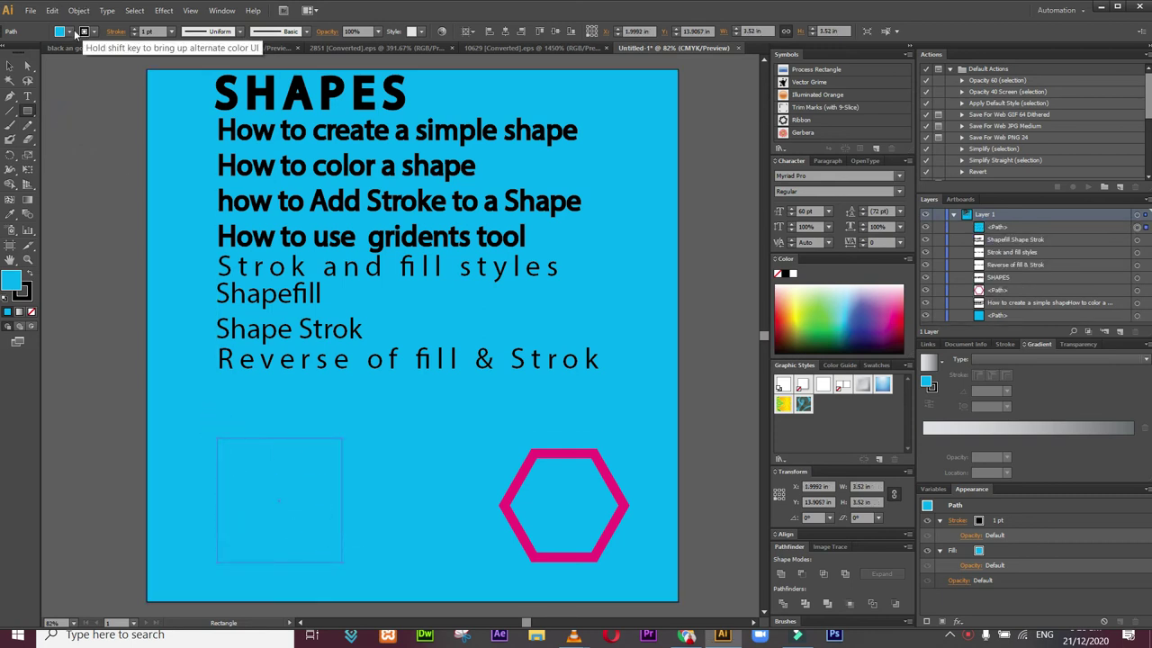
Step: Try the orange and blue gradient swatches on the square and fill it with the white-to-black linear gradient
click(59, 31)
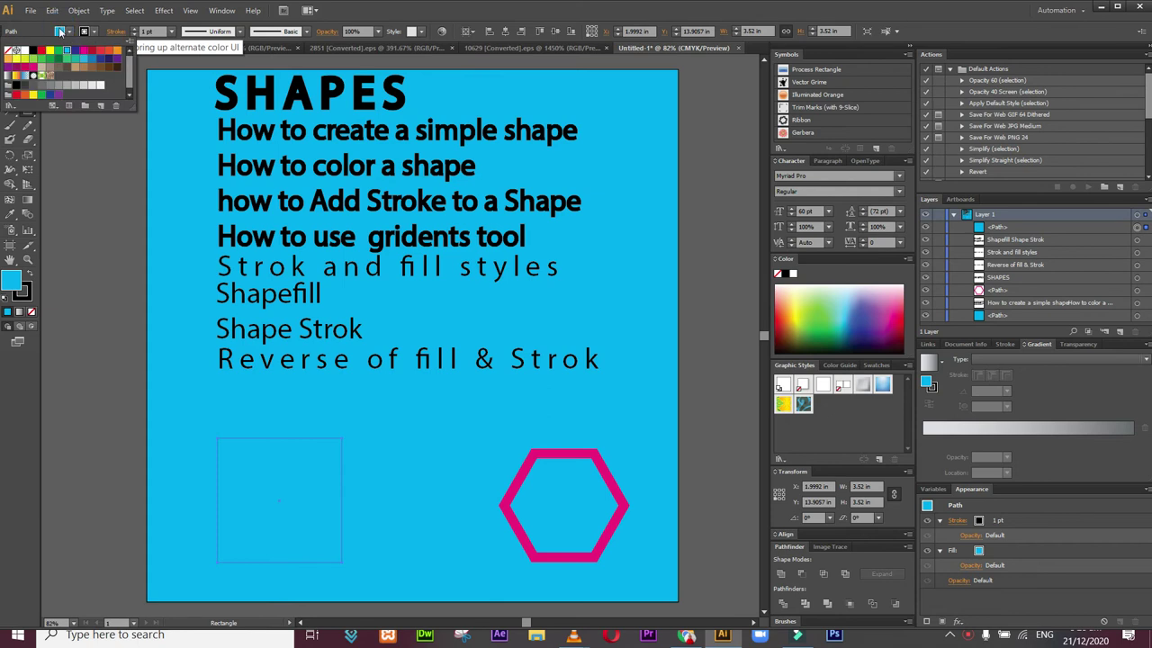
click(17, 77)
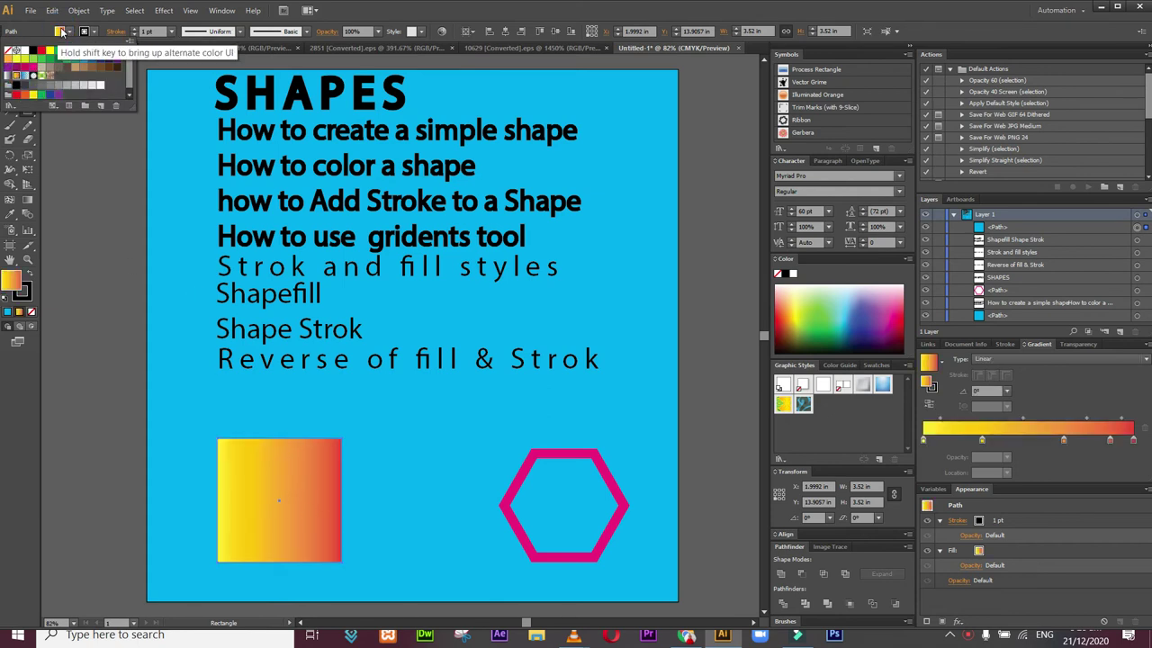
click(9, 77)
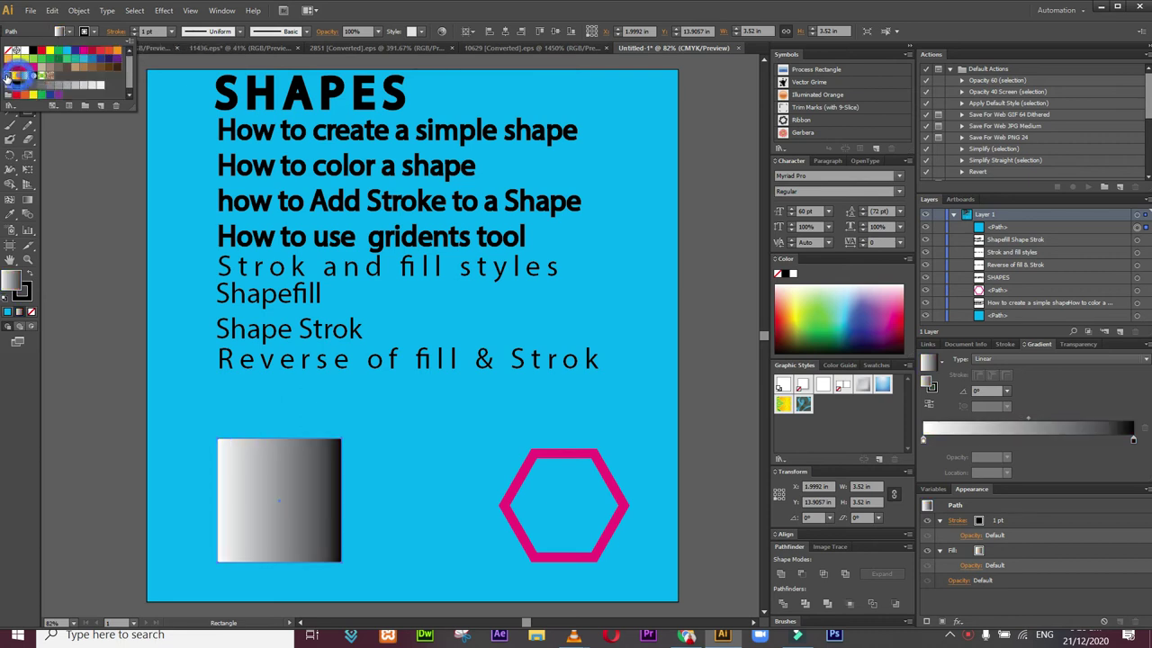
click(26, 77)
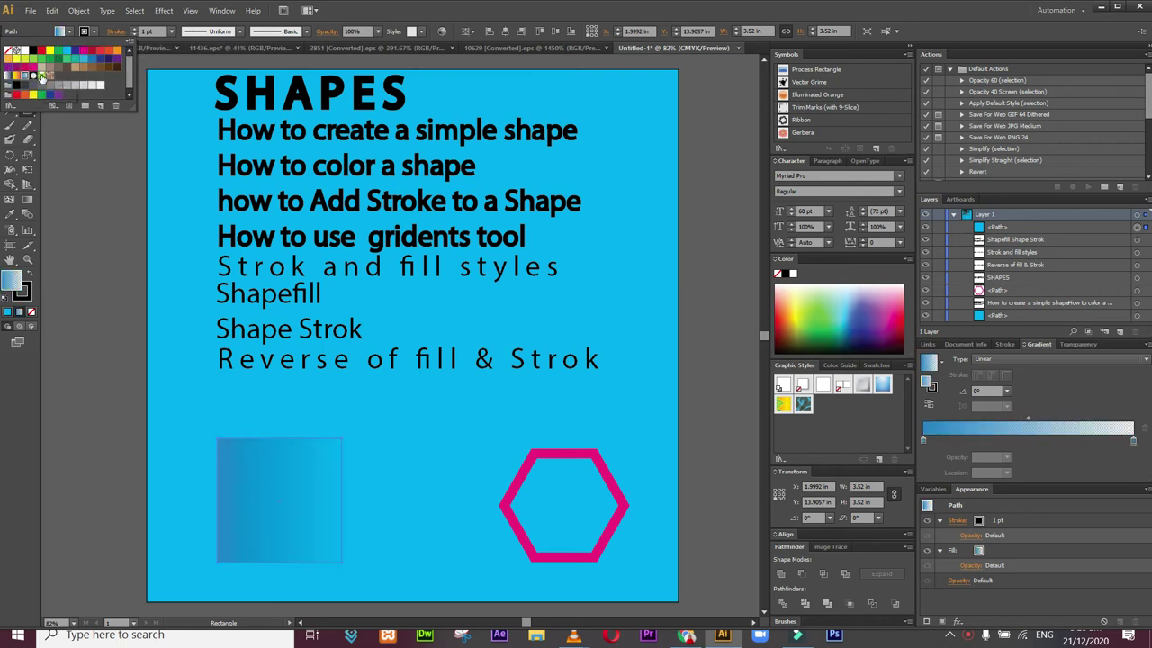
click(9, 77)
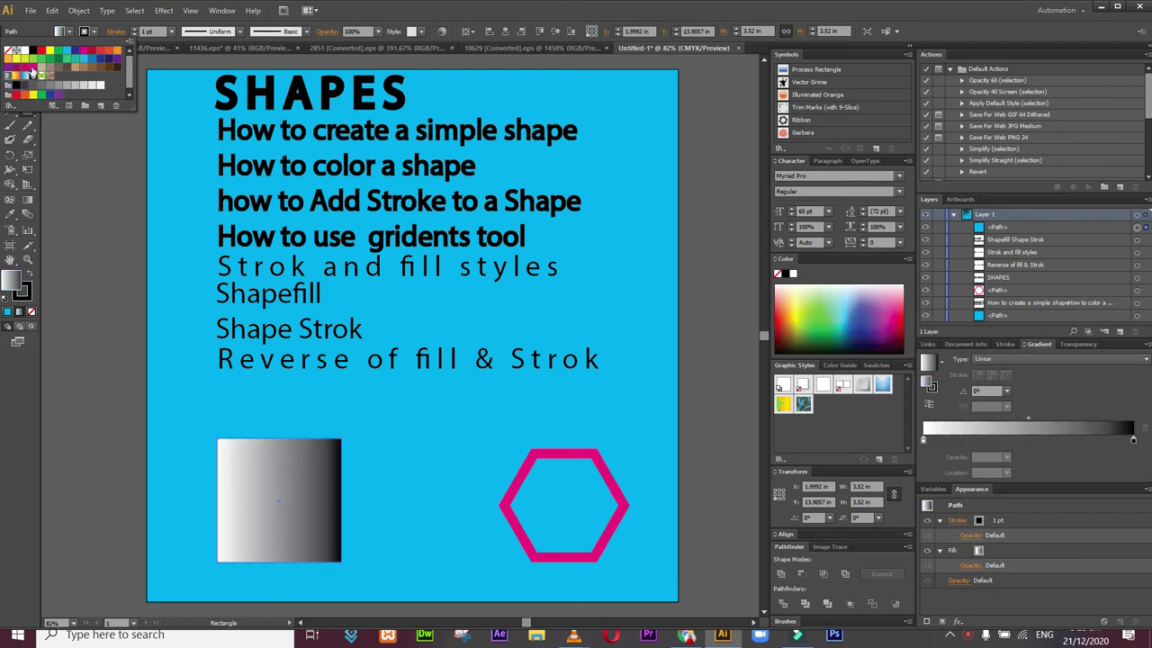
click(59, 35)
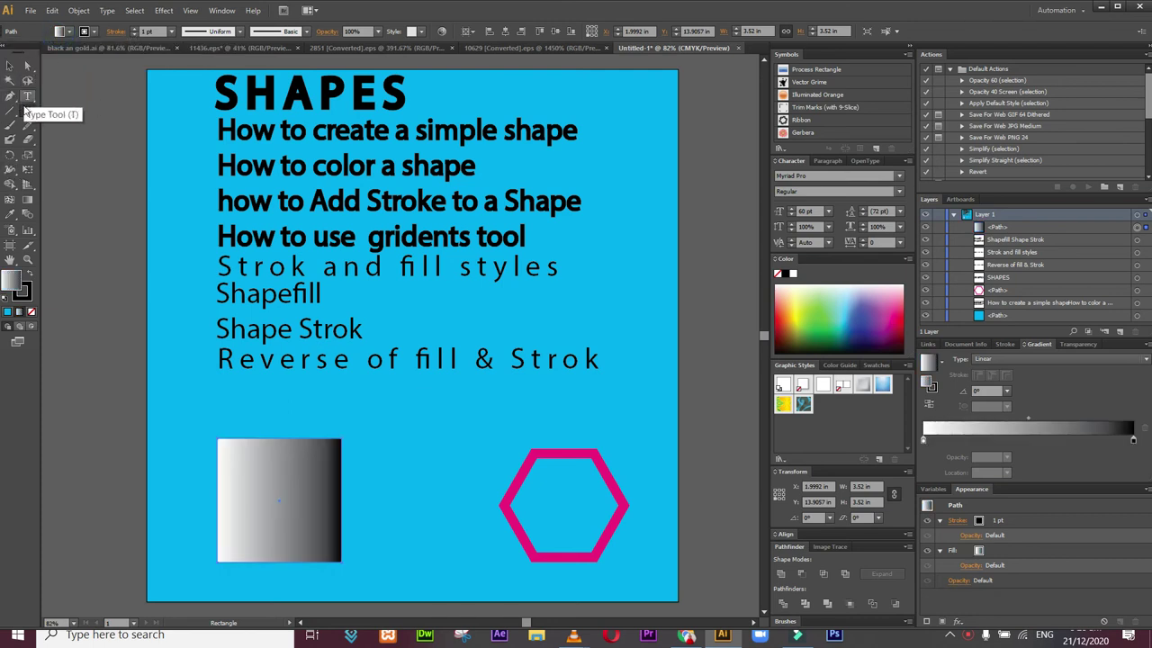
Step: Redirect the square's gradient with the Gradient tool so it runs diagonally from upper right to lower left, at about -114.2°
click(28, 206)
drag(273, 399, 279, 540)
mouse_move(350, 372)
mouse_down()
mouse_move(277, 534)
mouse_move(266, 521)
mouse_up()
mouse_move(280, 525)
mouse_down()
mouse_move(312, 447)
mouse_move(289, 481)
mouse_up()
drag(314, 443, 321, 406)
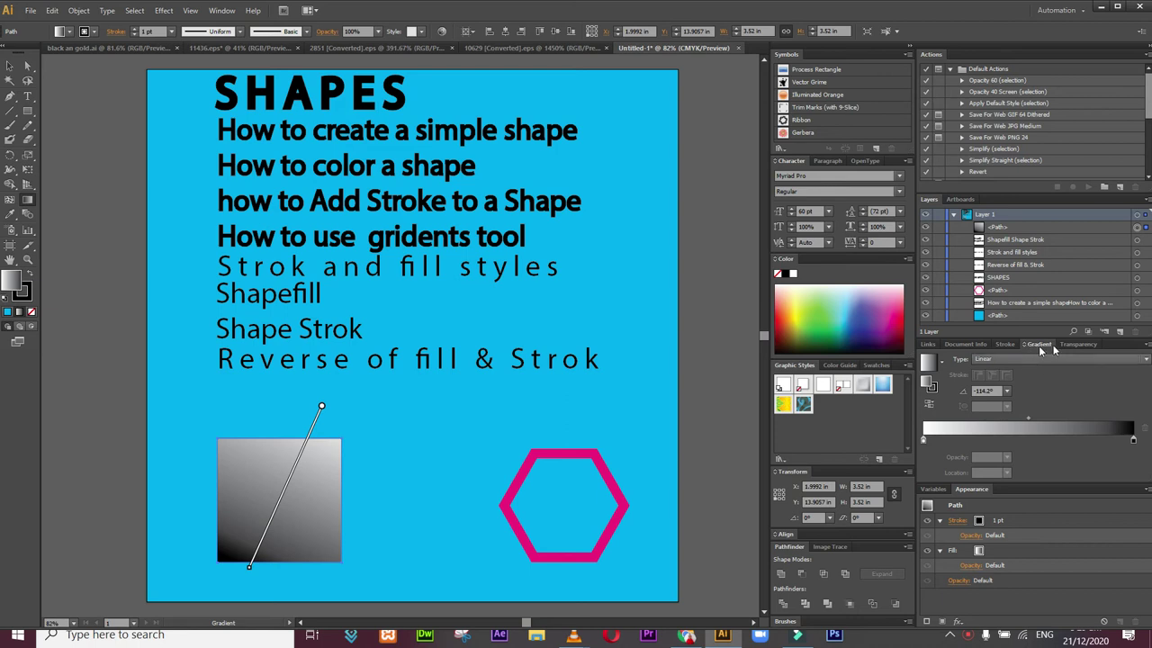
Step: Change the black end stop of the square's gradient to red with M and Y at 100%
click(220, 10)
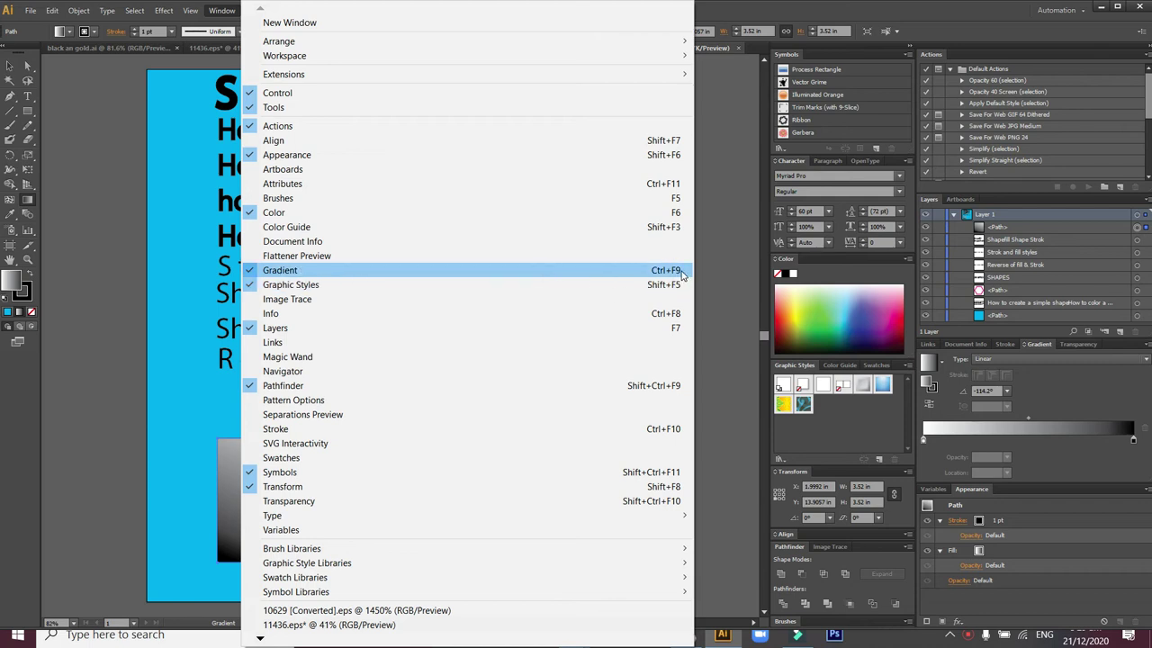
click(1035, 350)
click(1134, 441)
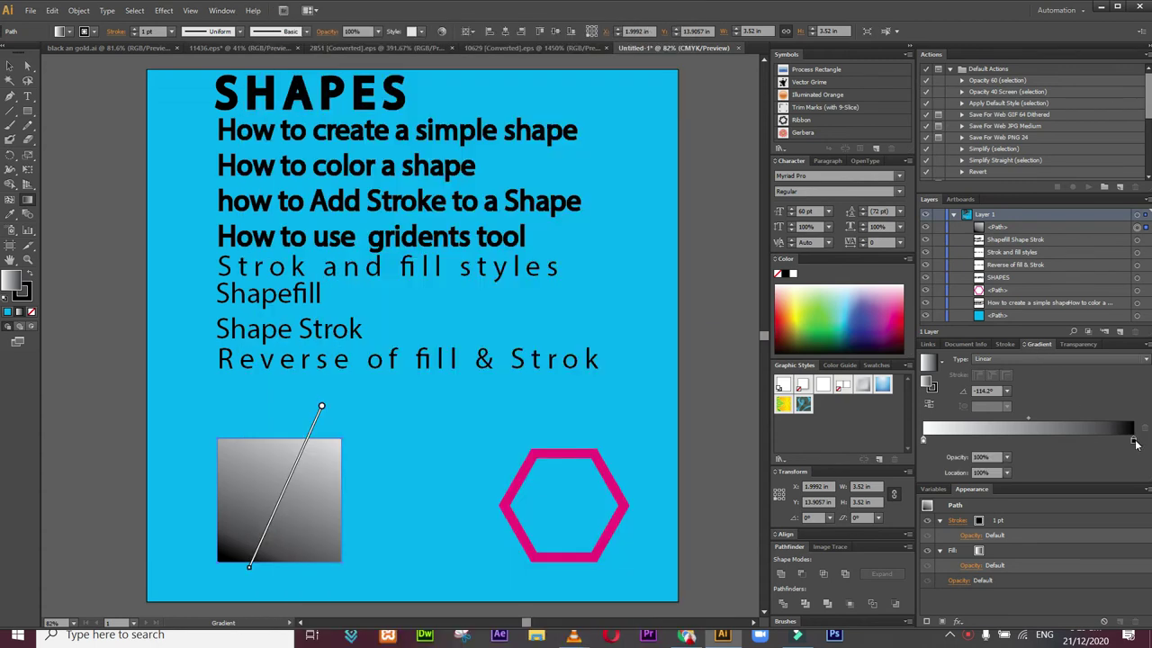
double_click(1133, 441)
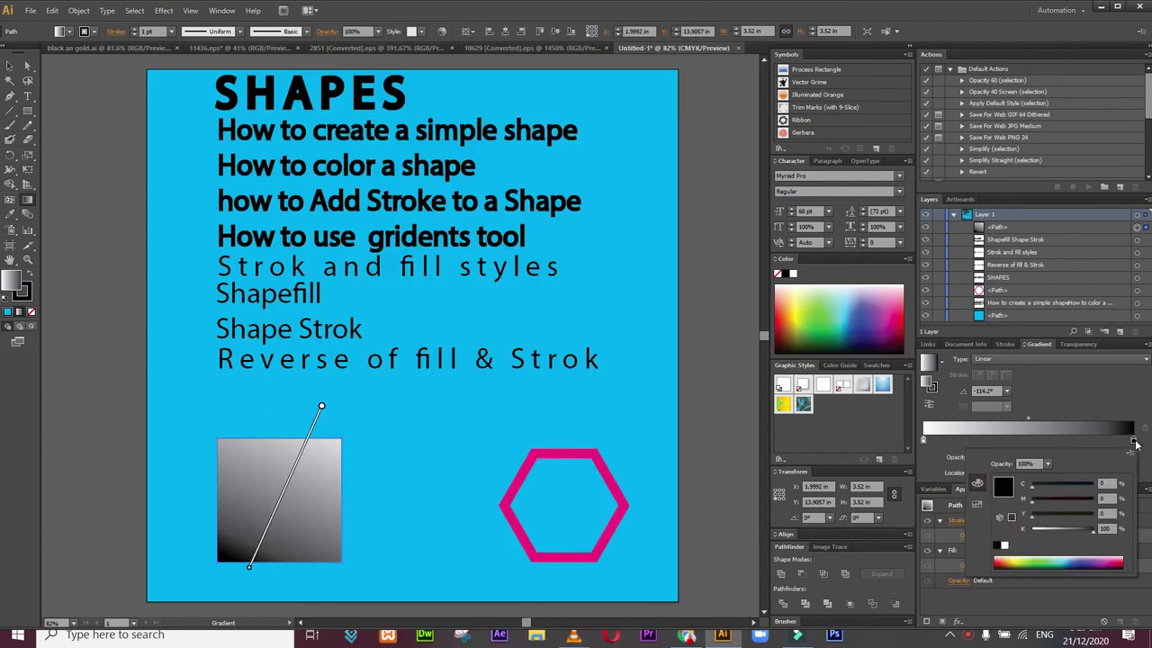
click(1122, 560)
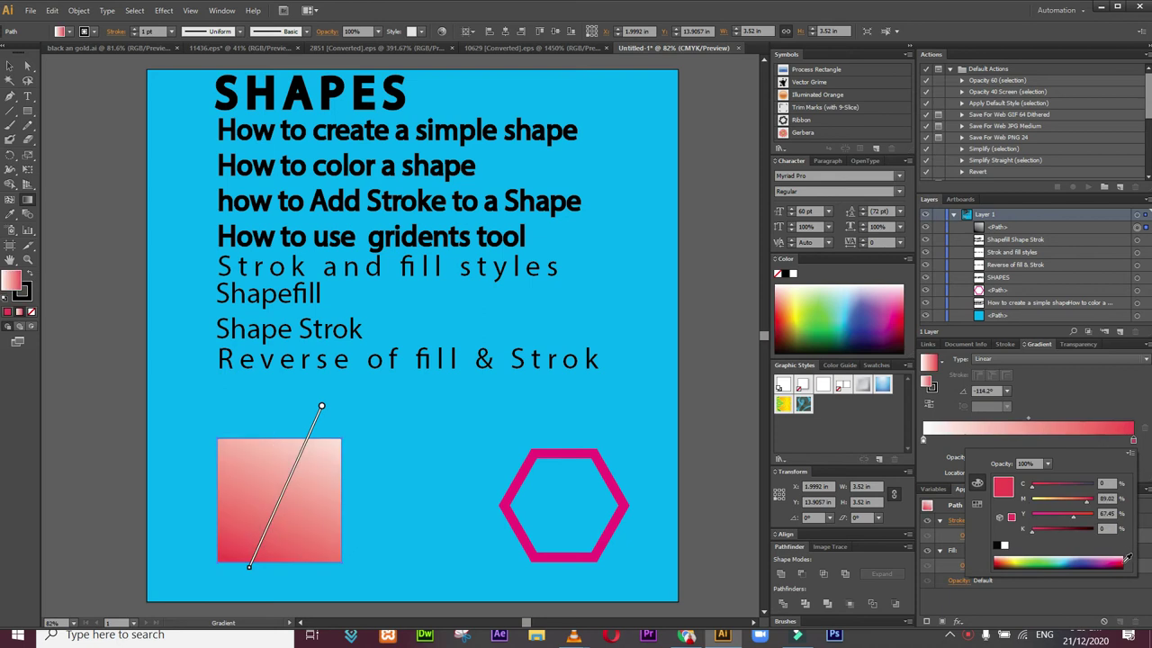
click(1127, 561)
click(1124, 560)
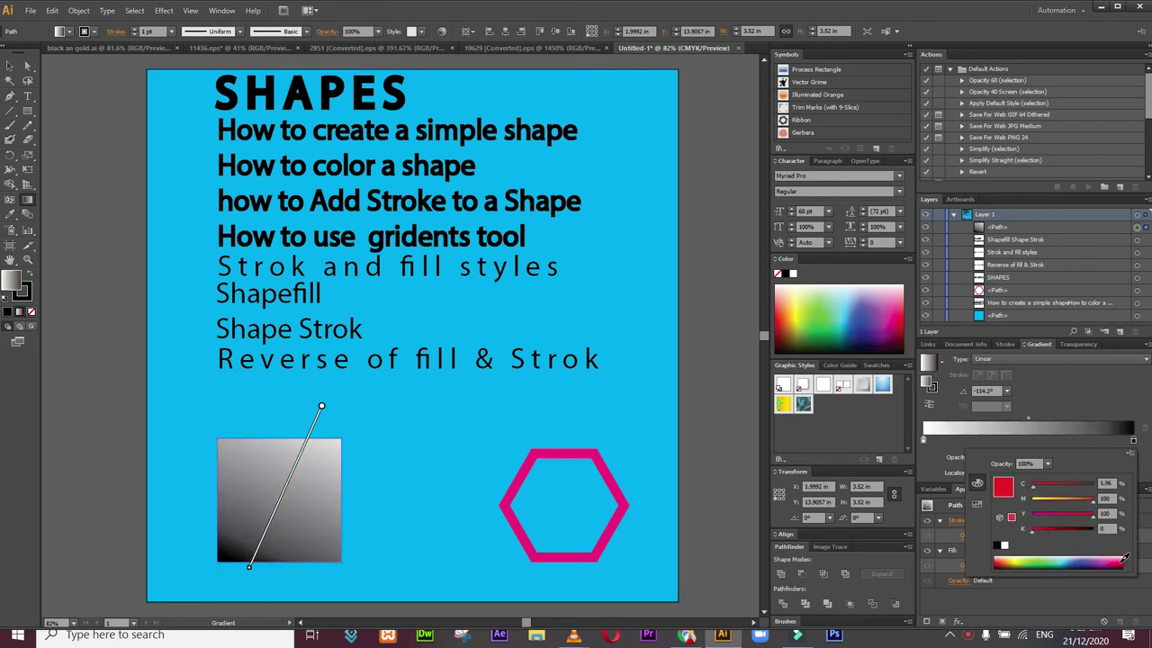
Step: Change the white start stop of the square's gradient to magenta by setting M to 96%
click(928, 445)
double_click(924, 442)
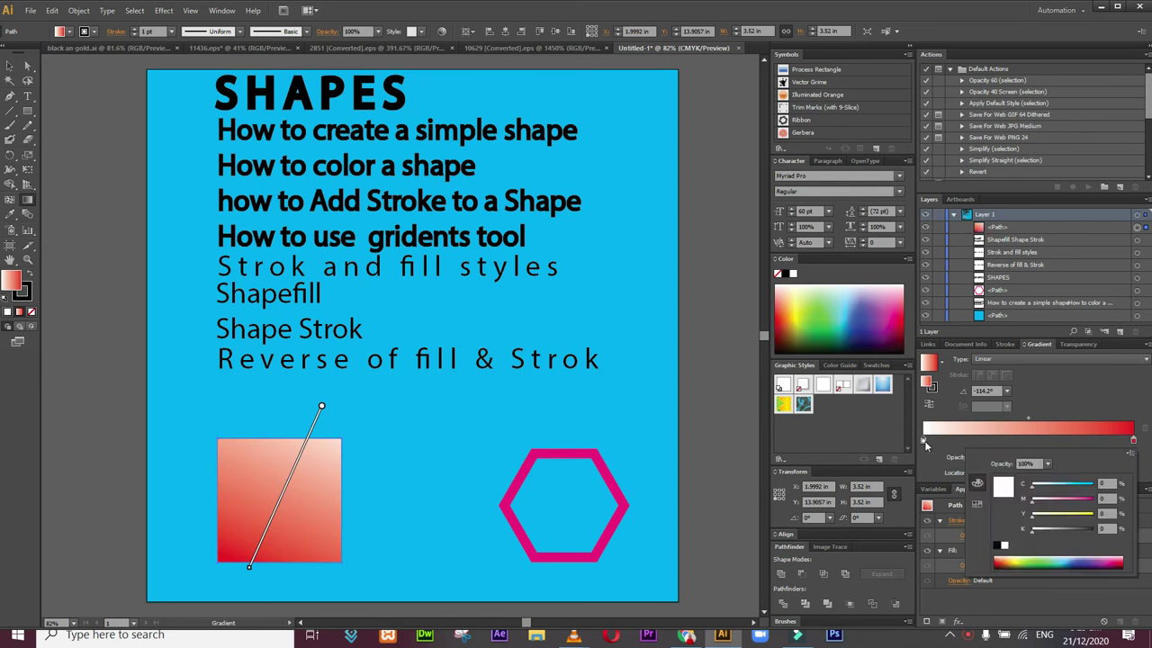
click(1091, 500)
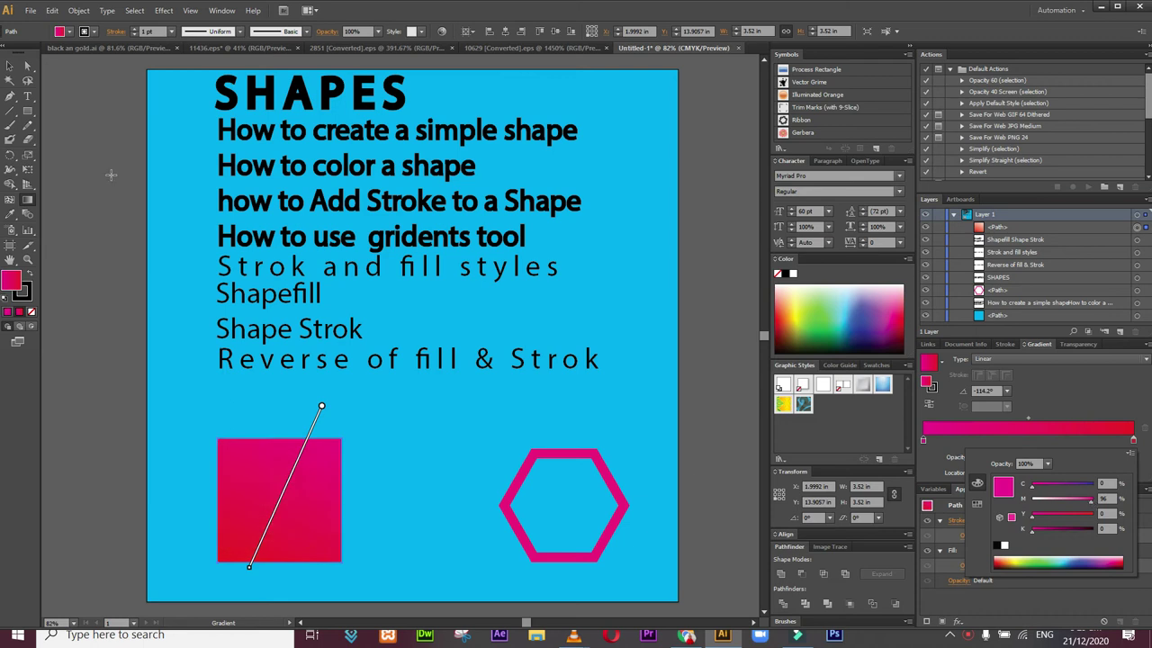
click(8, 64)
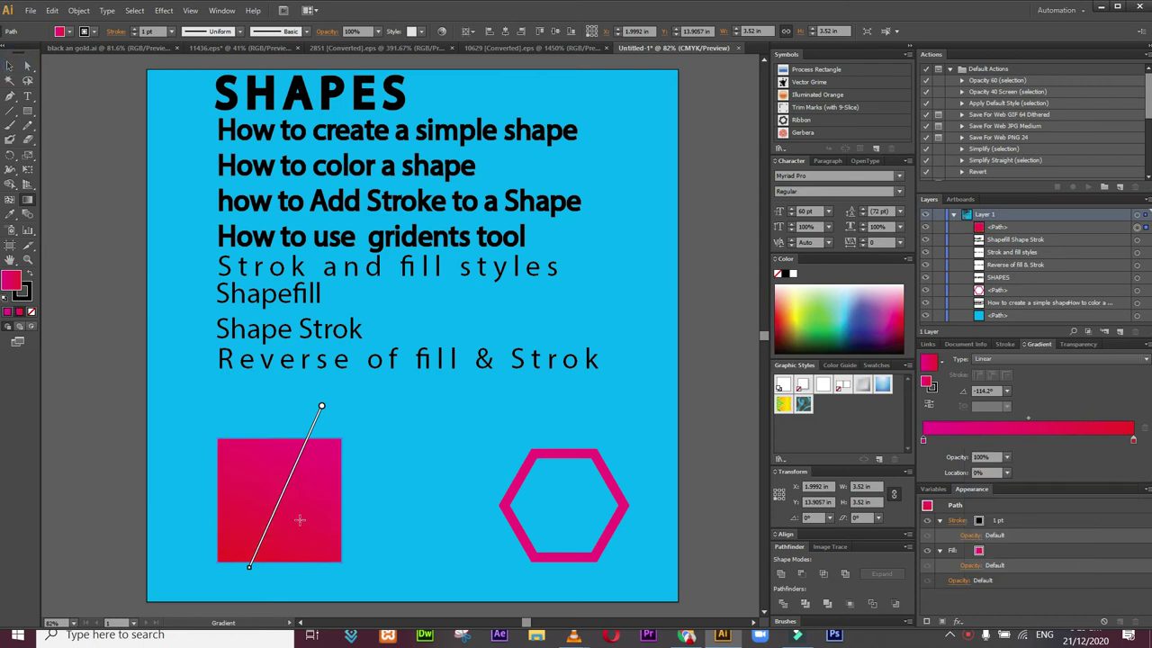
click(9, 65)
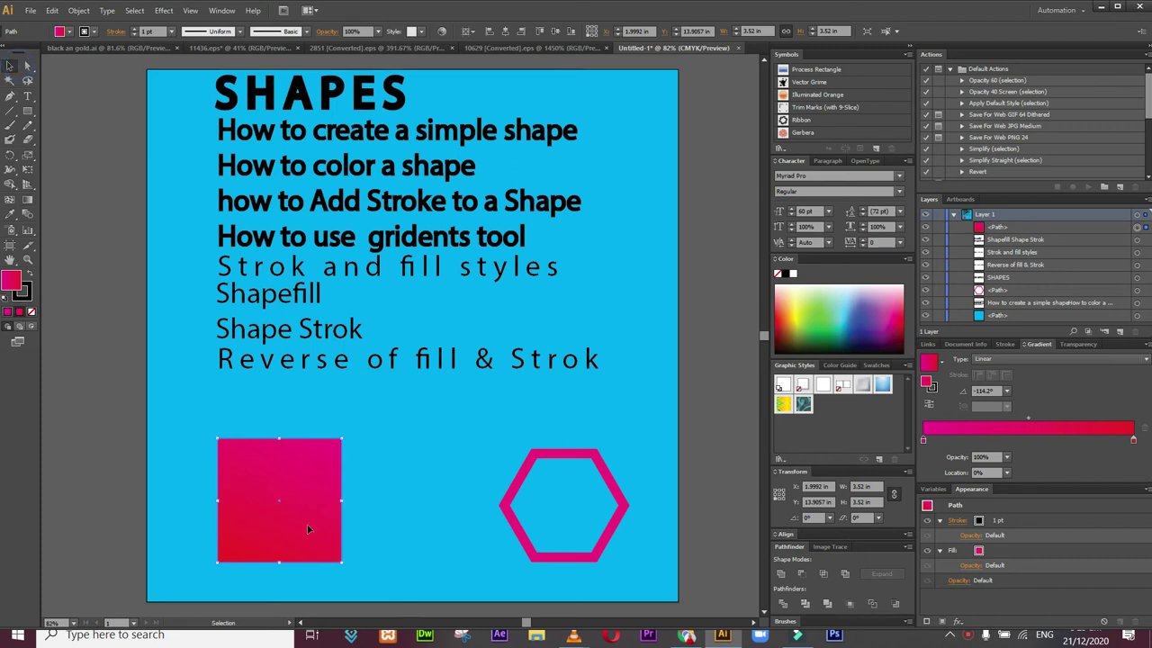
Step: Move the gradient square into the artboard's lower-left corner and enlarge it to cover the artboard, about 15.01 in wide
drag(310, 541, 237, 577)
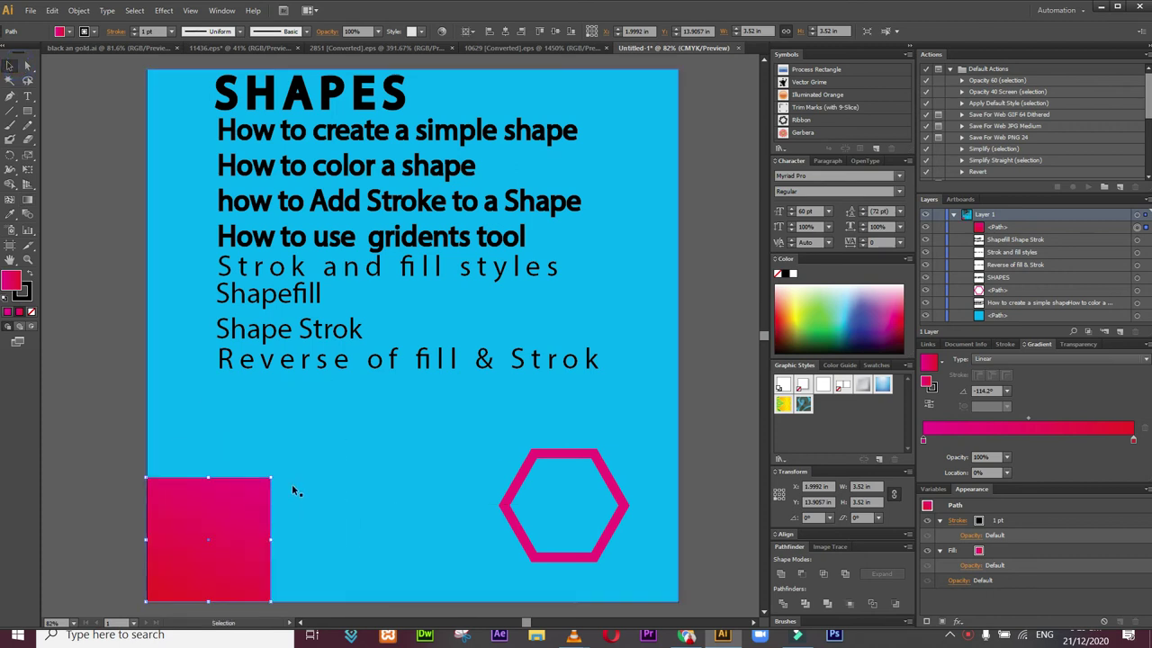
drag(275, 475, 678, 114)
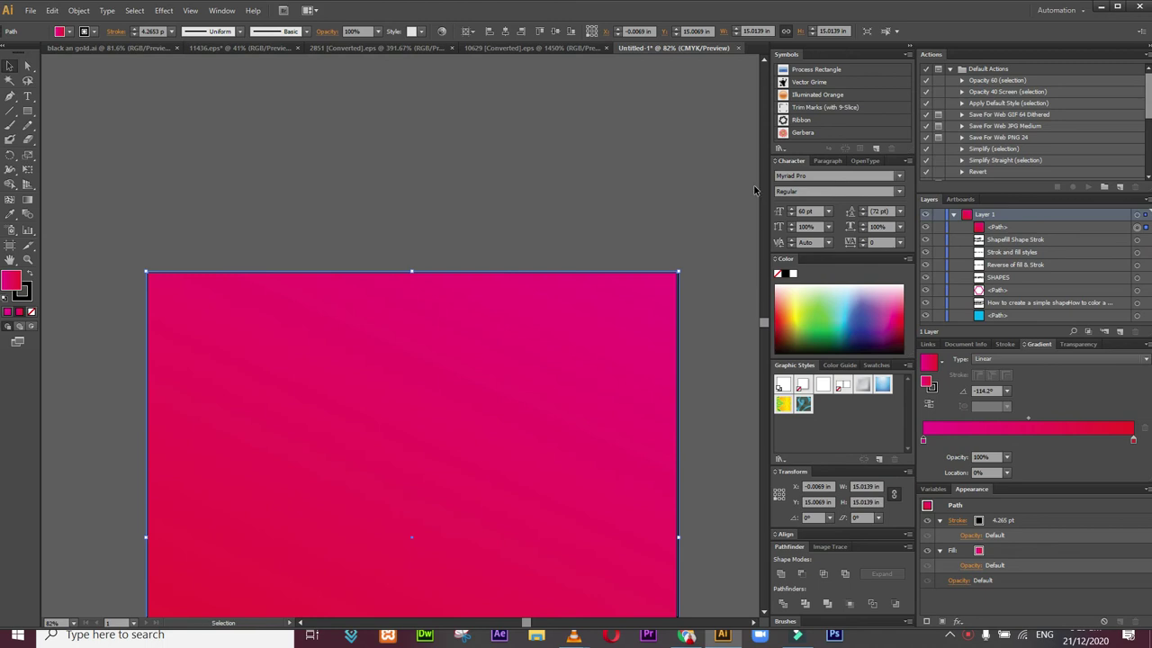
scroll(764, 321, up, 4)
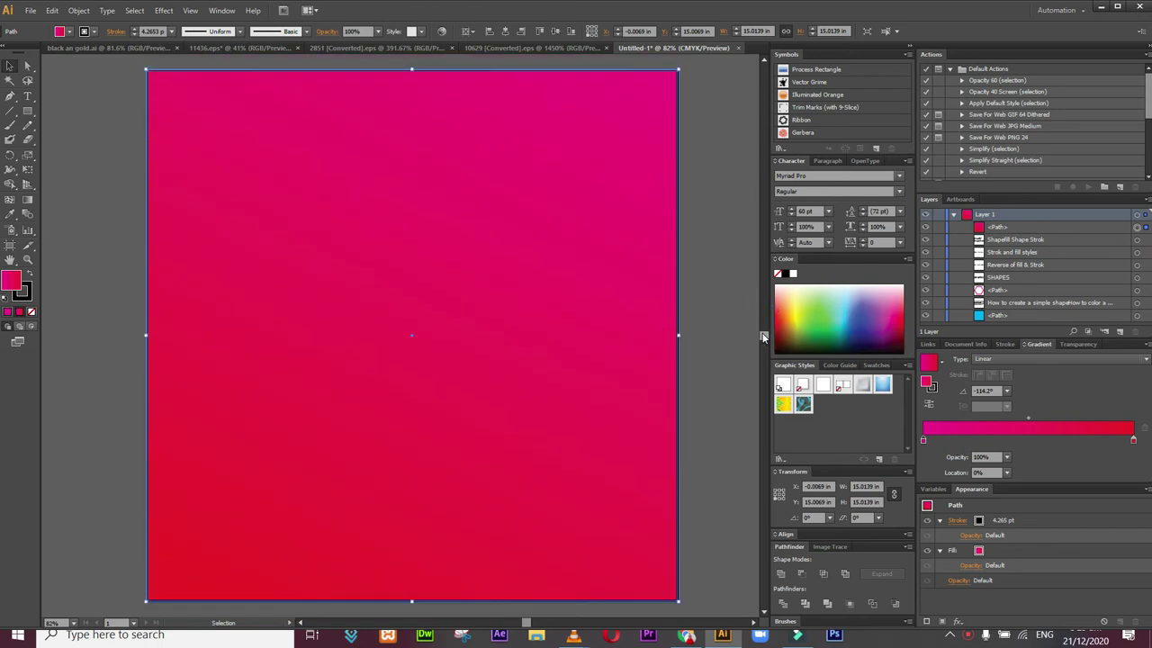
Step: Reorder the gradient square in the layer stack so it lies behind the text and hexagon, just above the blue background
drag(1011, 233, 1006, 310)
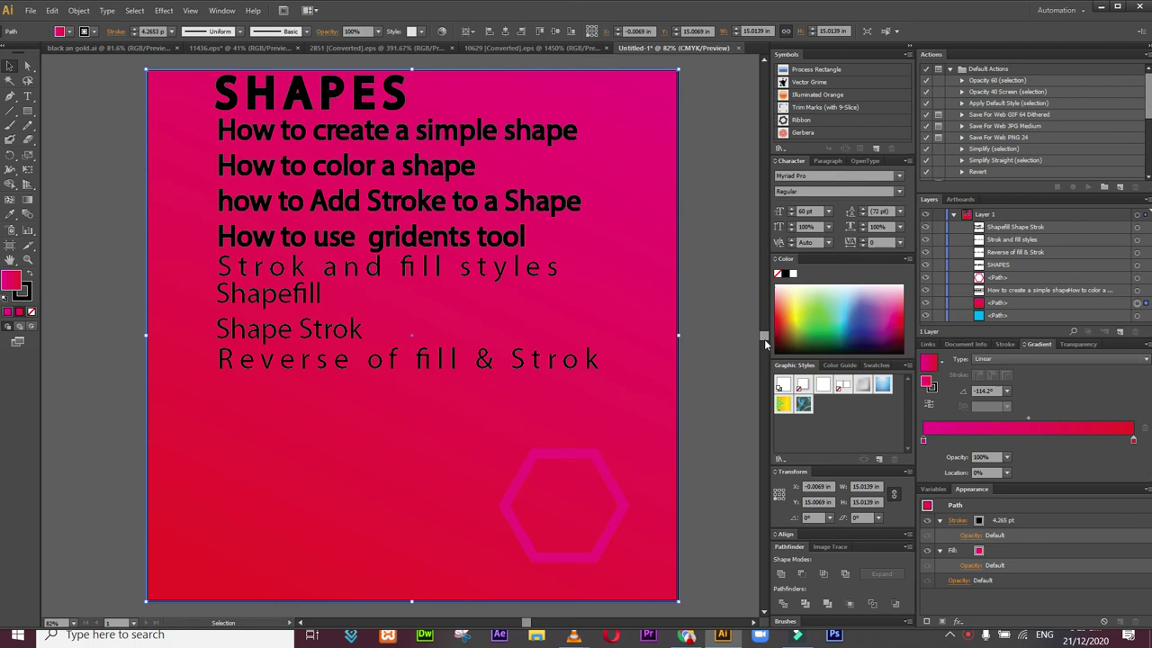
drag(764, 339, 764, 336)
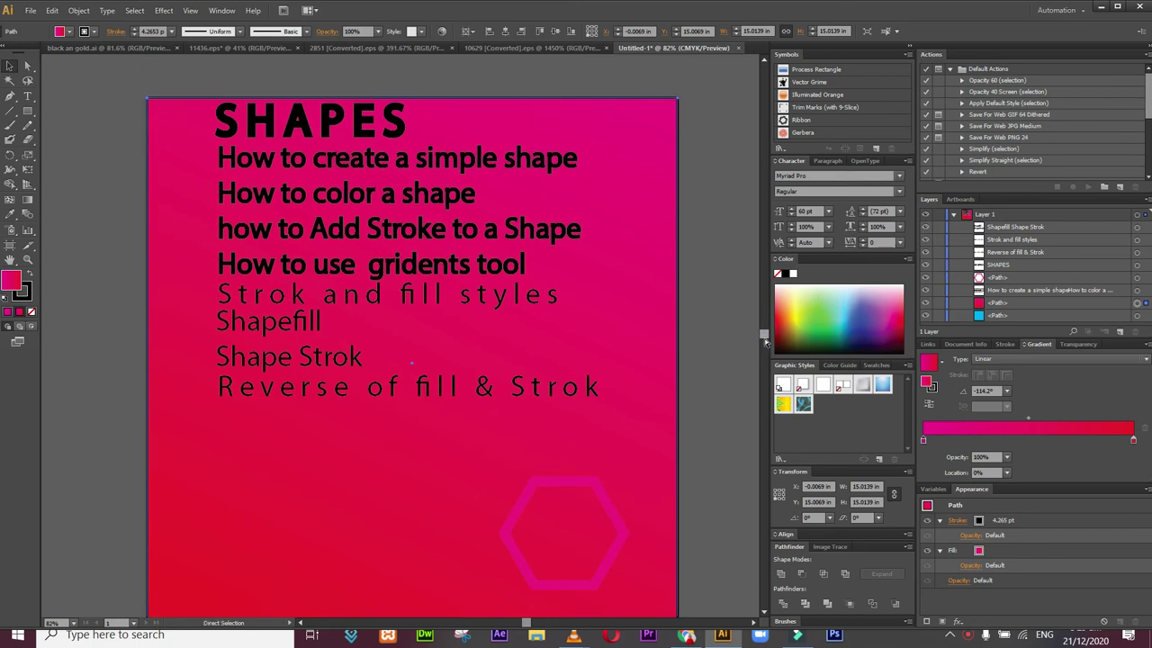
key(ctrl+minus)
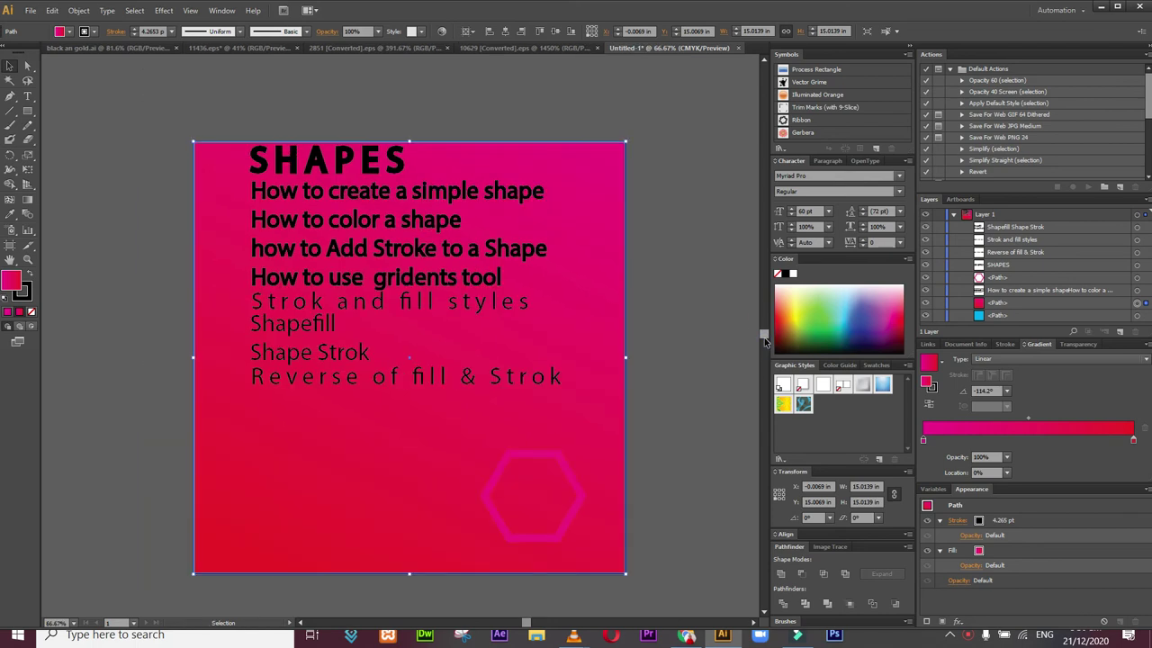
Step: Draw a rectangle about 2.75 in wide and 2.93 in high on the artboard below the text
double_click(441, 502)
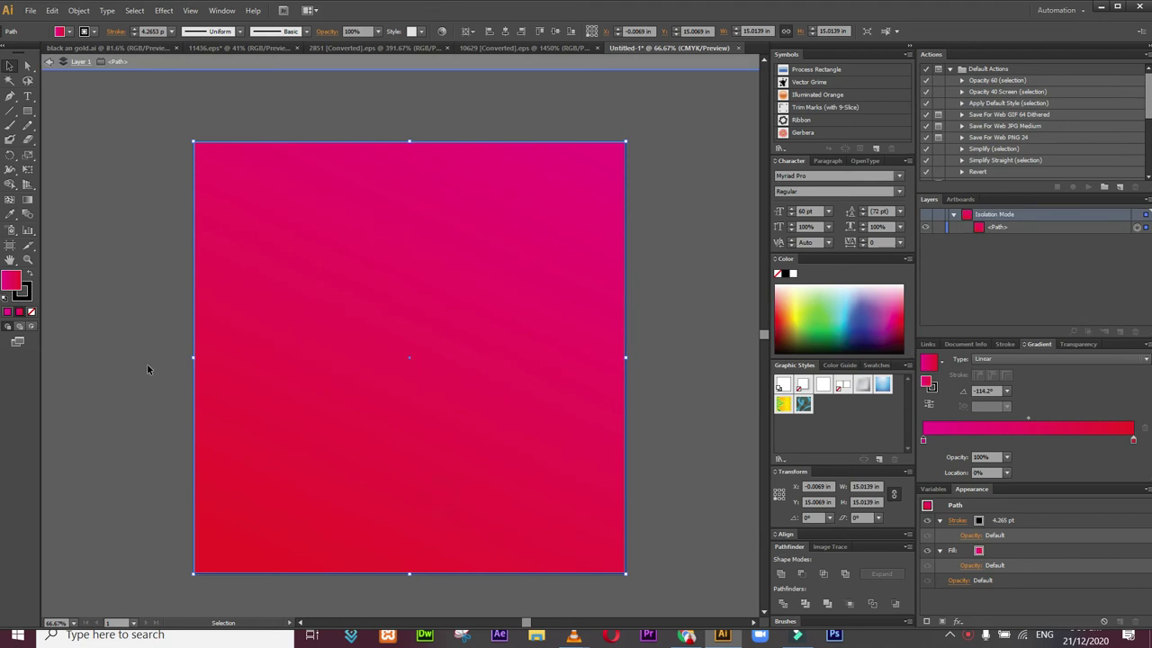
double_click(140, 359)
click(27, 109)
drag(304, 422, 382, 505)
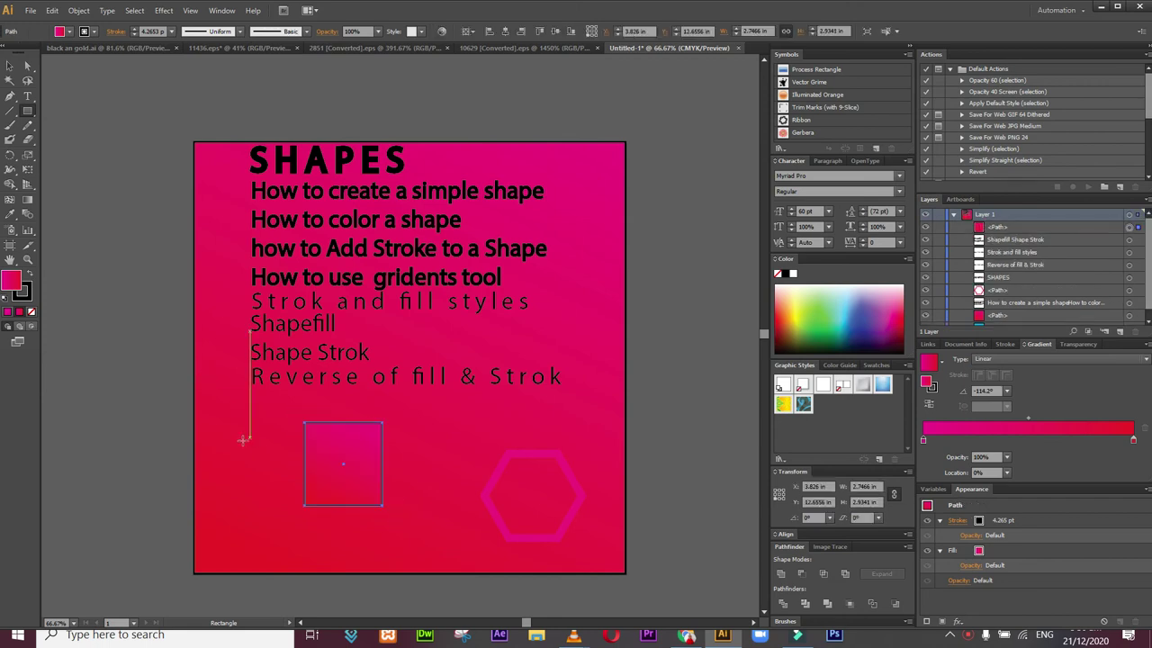
Step: Change the new rectangle's gradient start stop to dark navy with C at 100% and a high K, and open the end stop's color
double_click(924, 441)
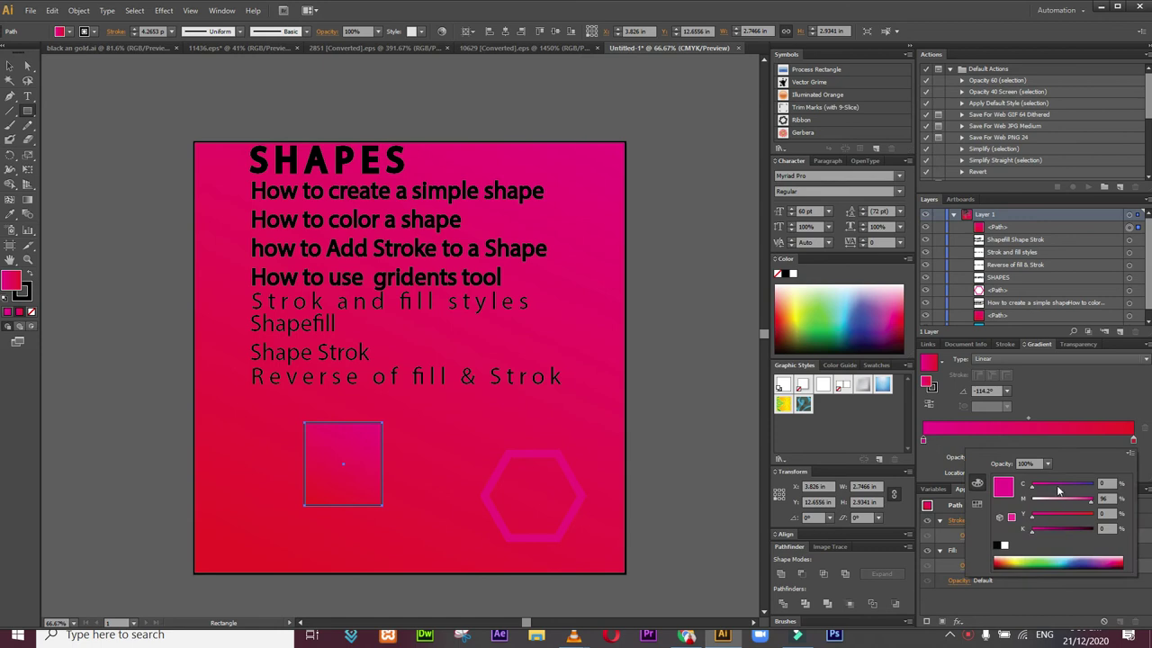
click(1097, 486)
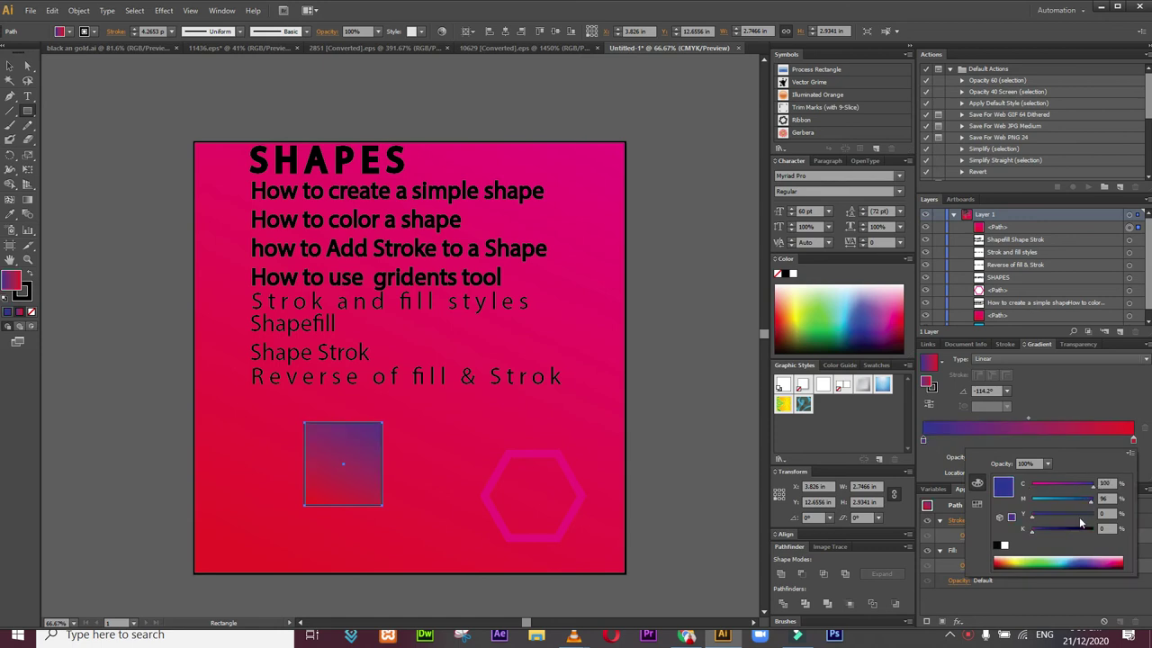
click(1075, 530)
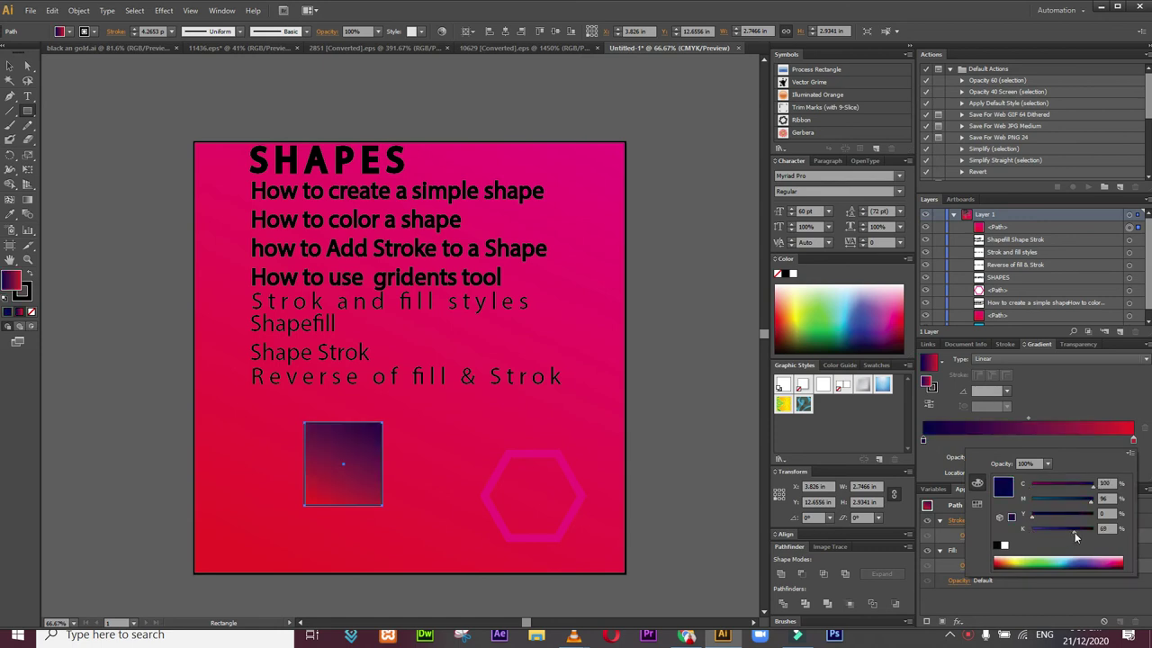
click(1134, 442)
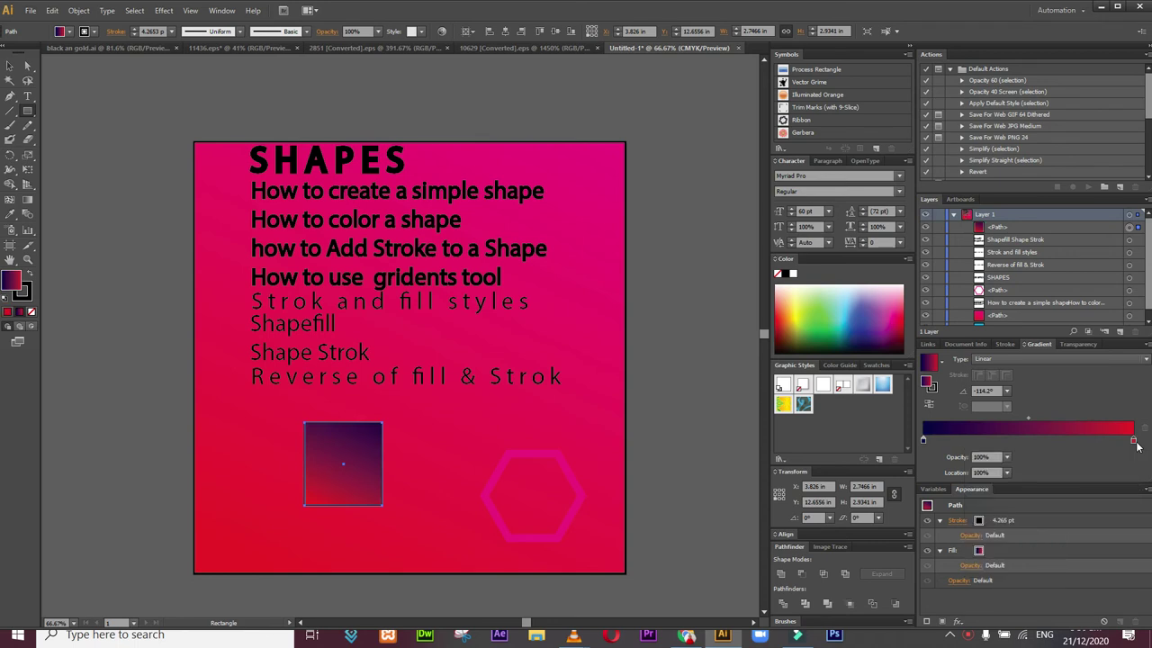
double_click(1133, 441)
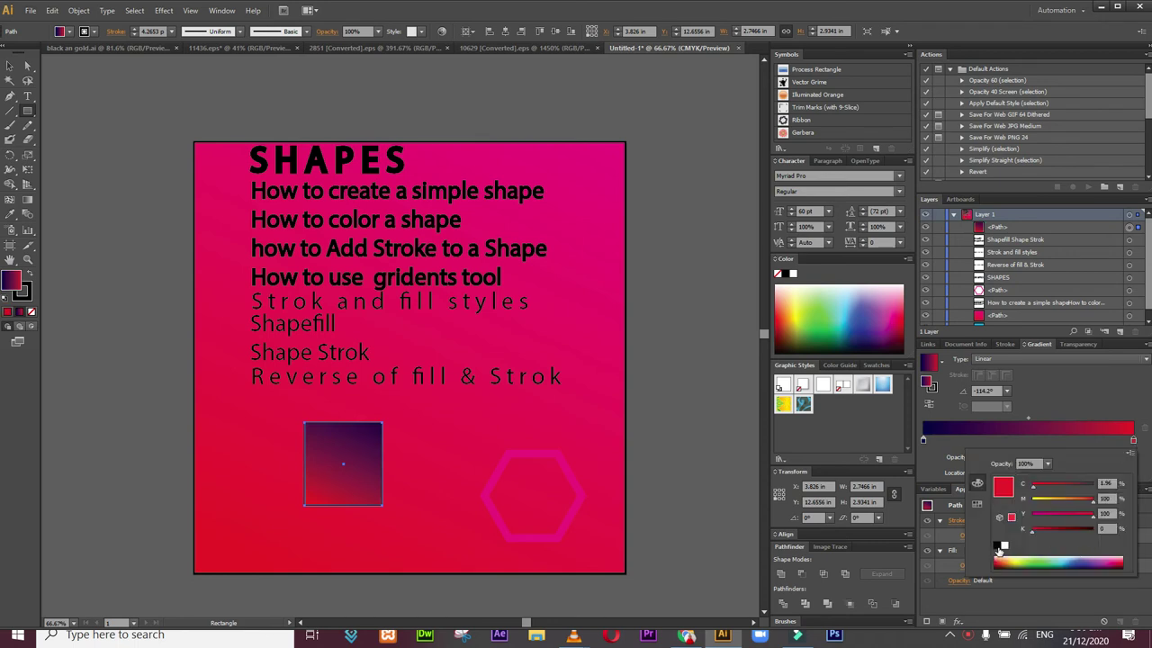
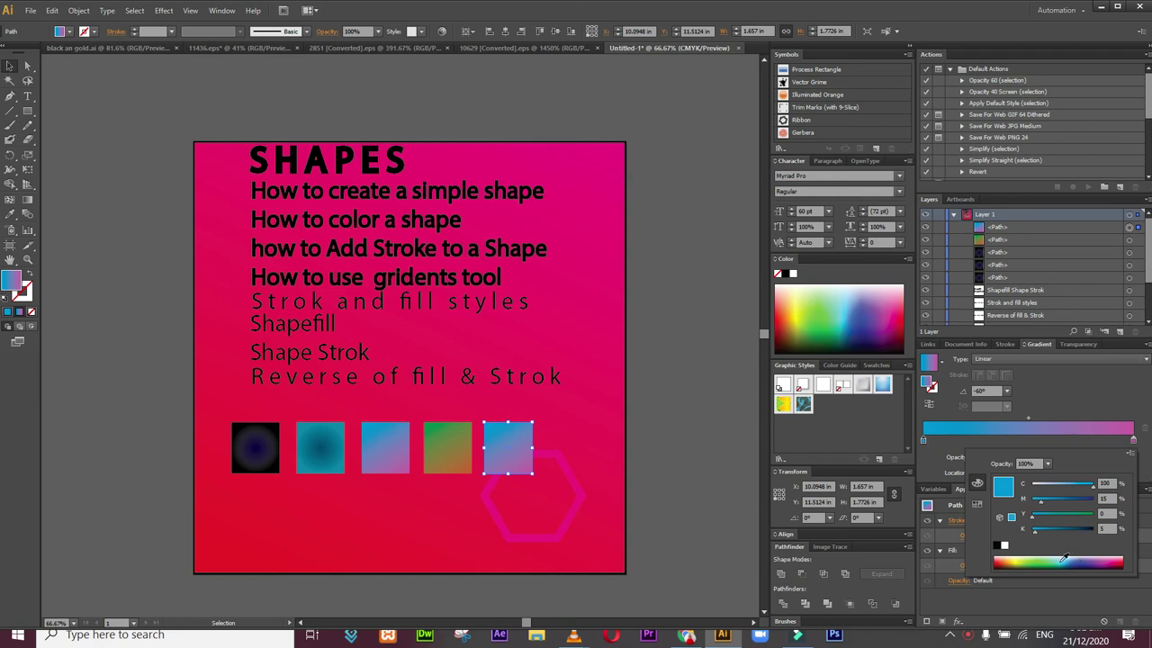
Step: Recolor the fifth square's gradient with a yellow-green start stop and an orange-red end stop with Y at 95%
click(1023, 555)
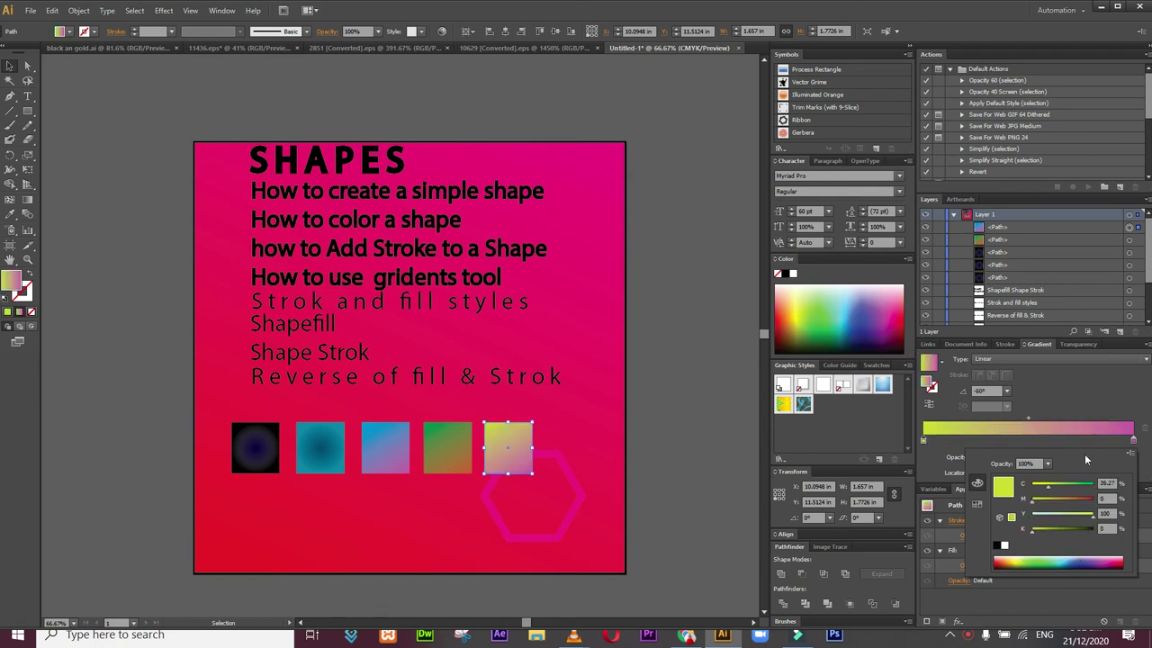
click(1134, 440)
double_click(1134, 440)
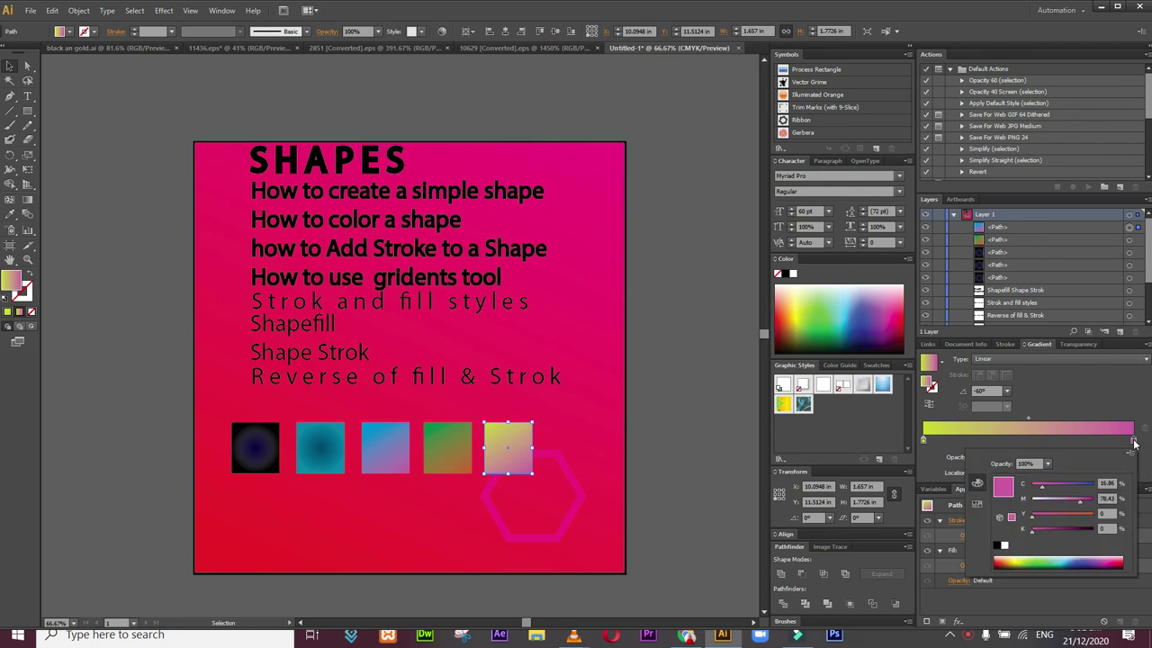
click(1083, 517)
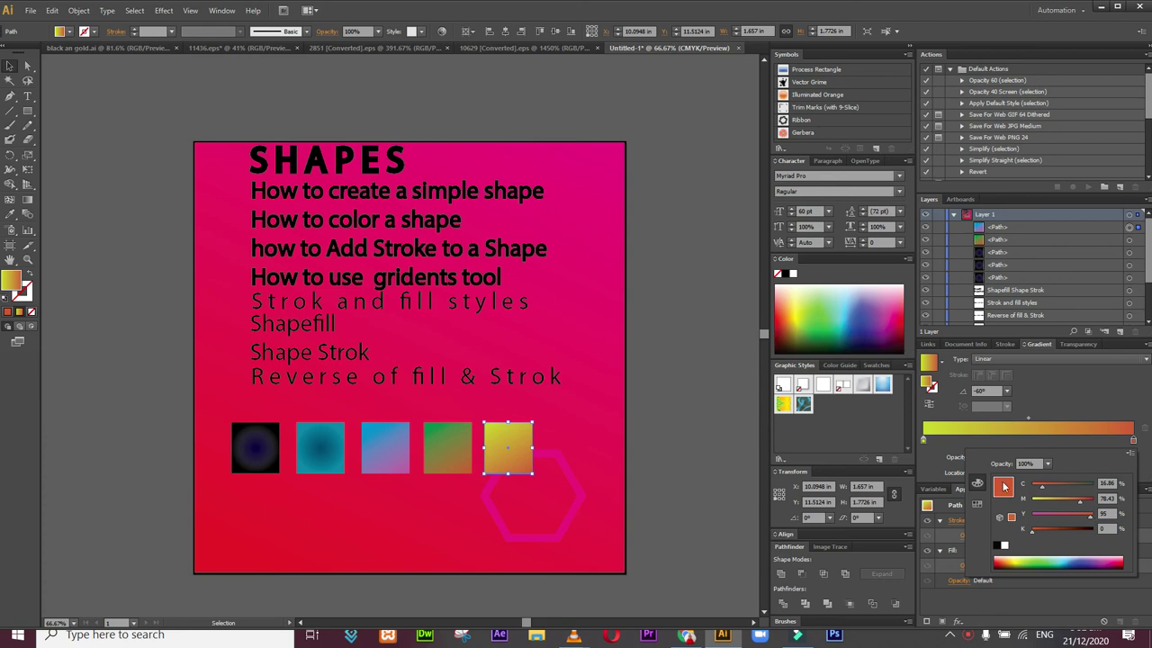
click(680, 439)
click(679, 439)
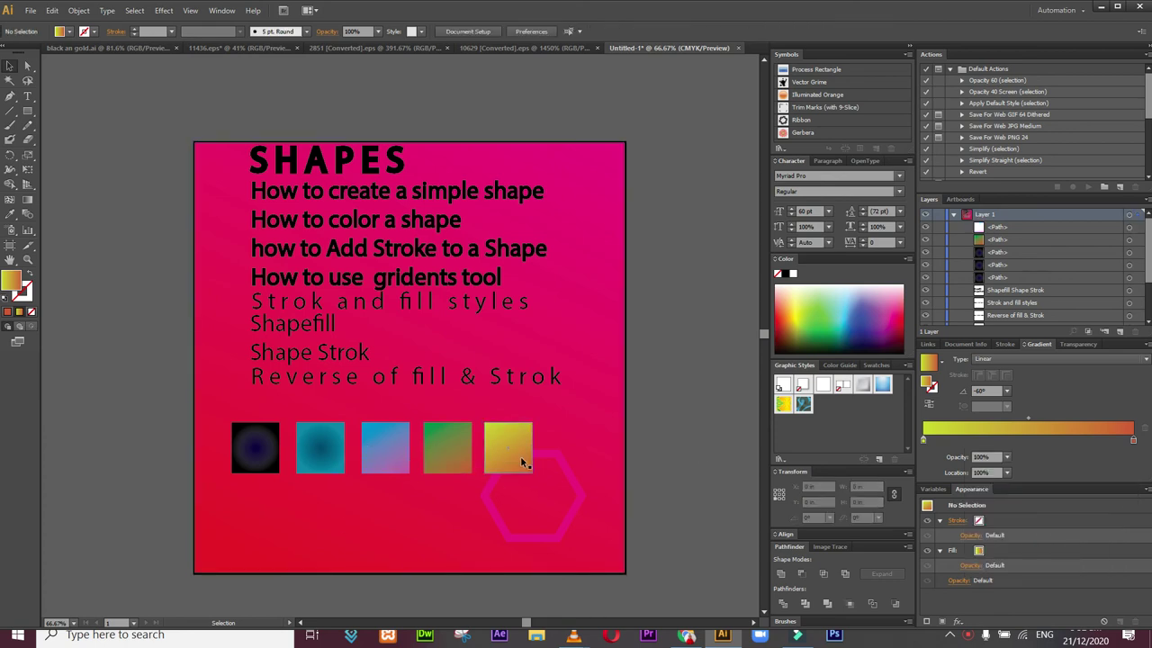
Step: Change the first square's gradient to Linear with an angle of -30°
click(257, 459)
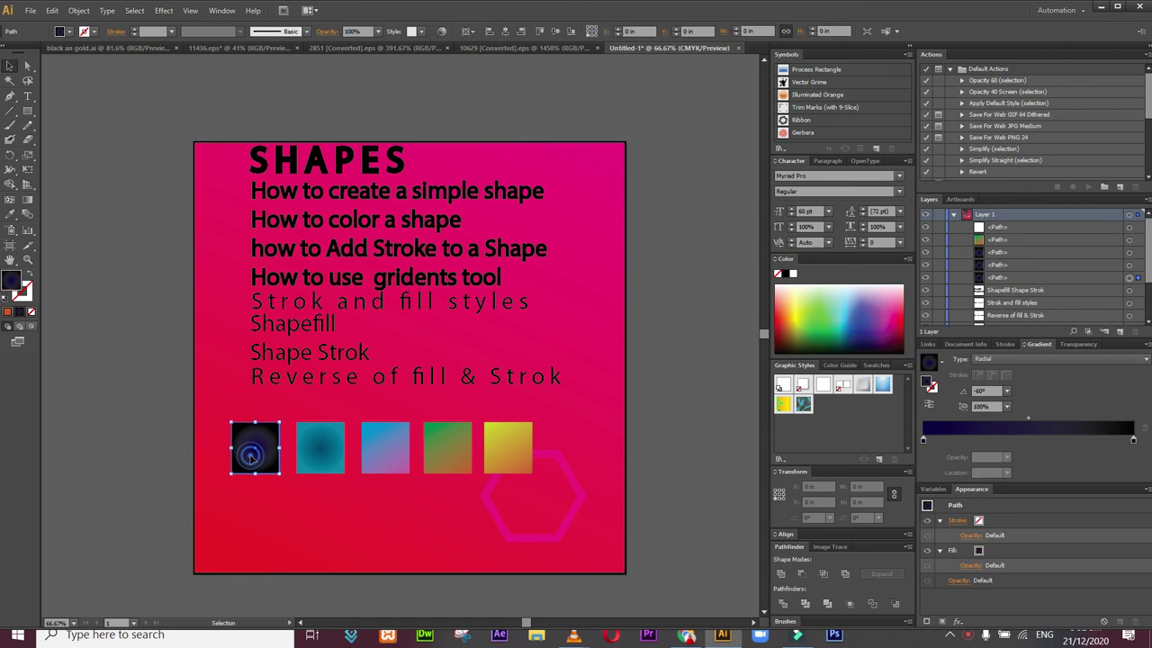
click(991, 358)
click(993, 369)
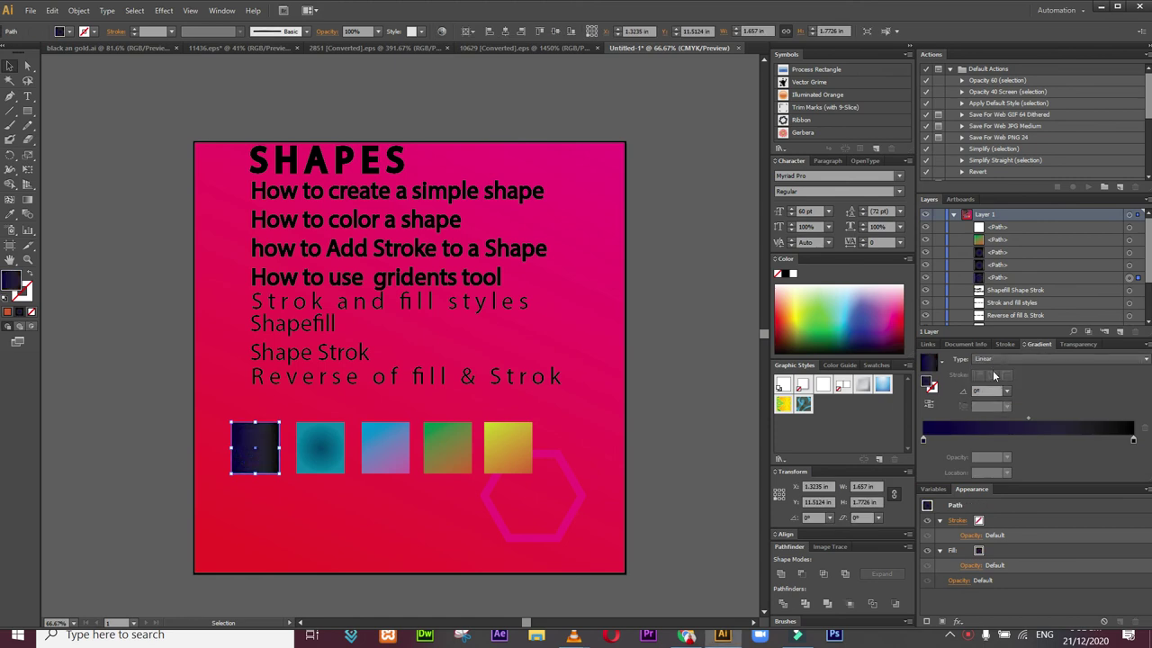
click(1008, 390)
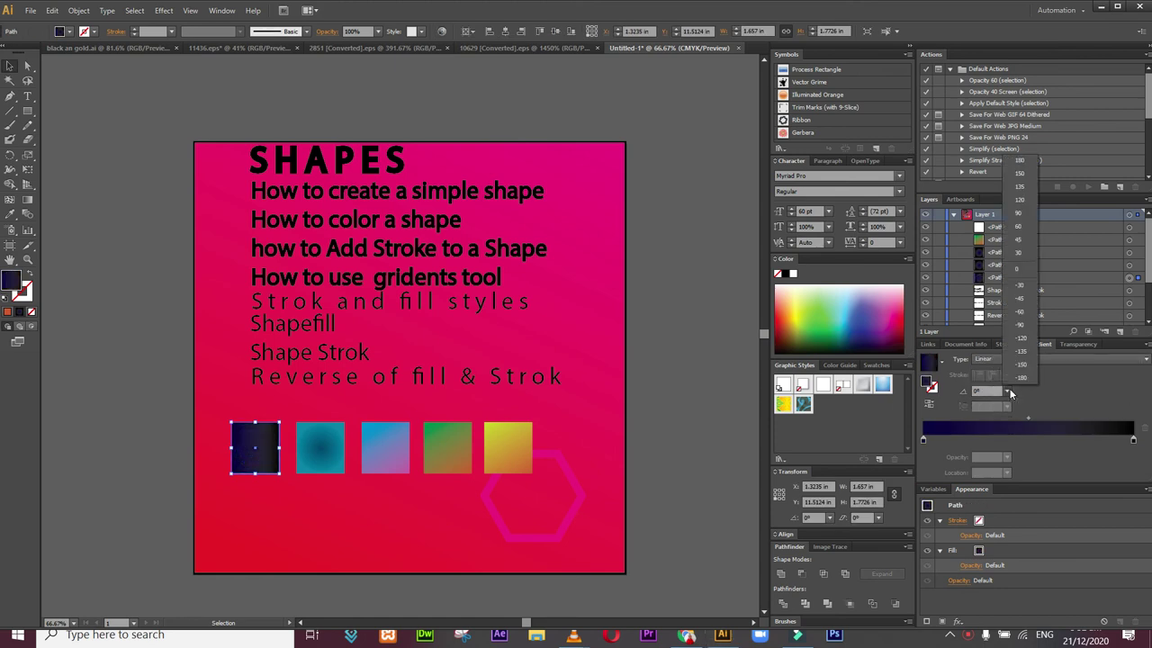
click(1016, 287)
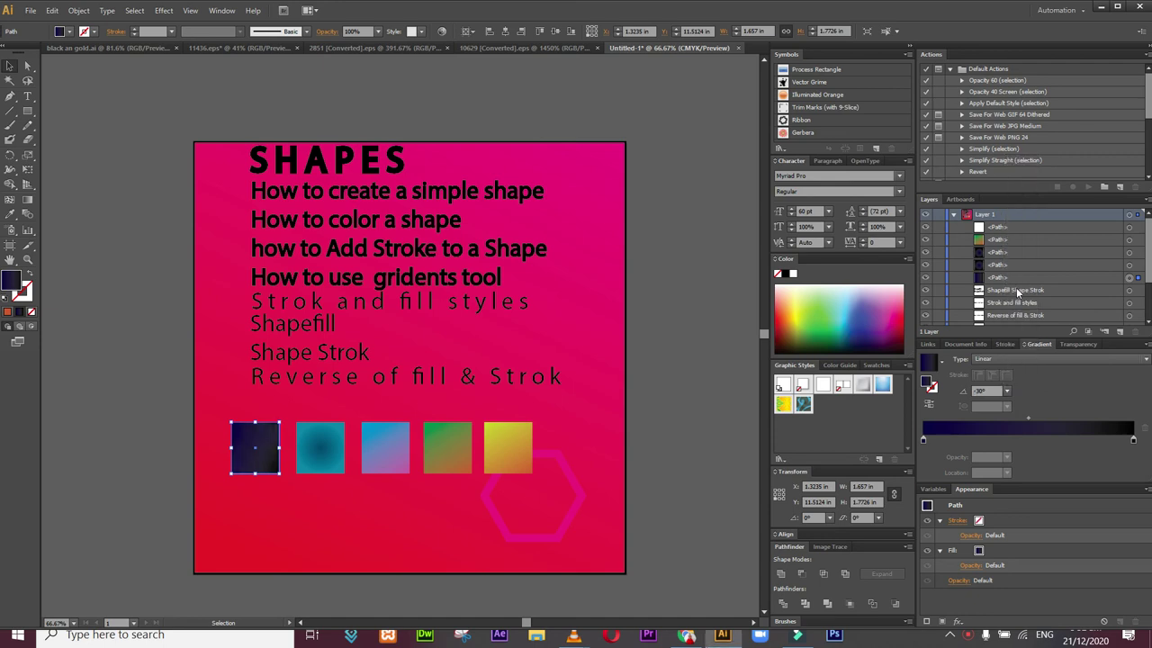
Step: Delete the magenta hexagon outline beneath the row of squares
click(667, 403)
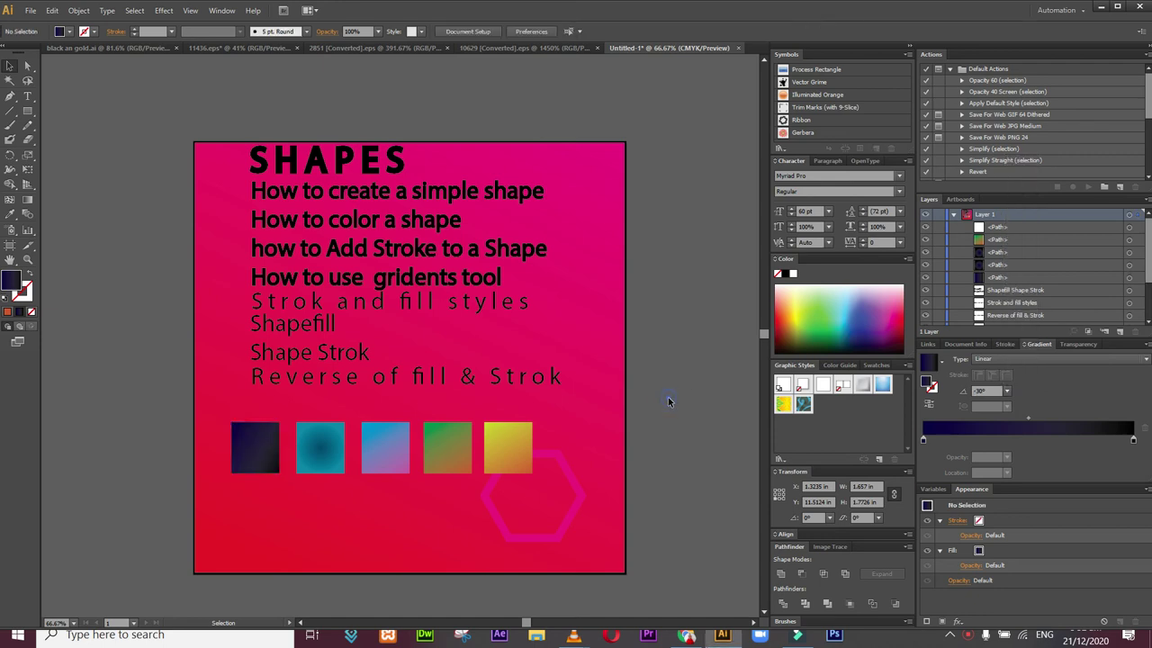
click(553, 537)
key(Delete)
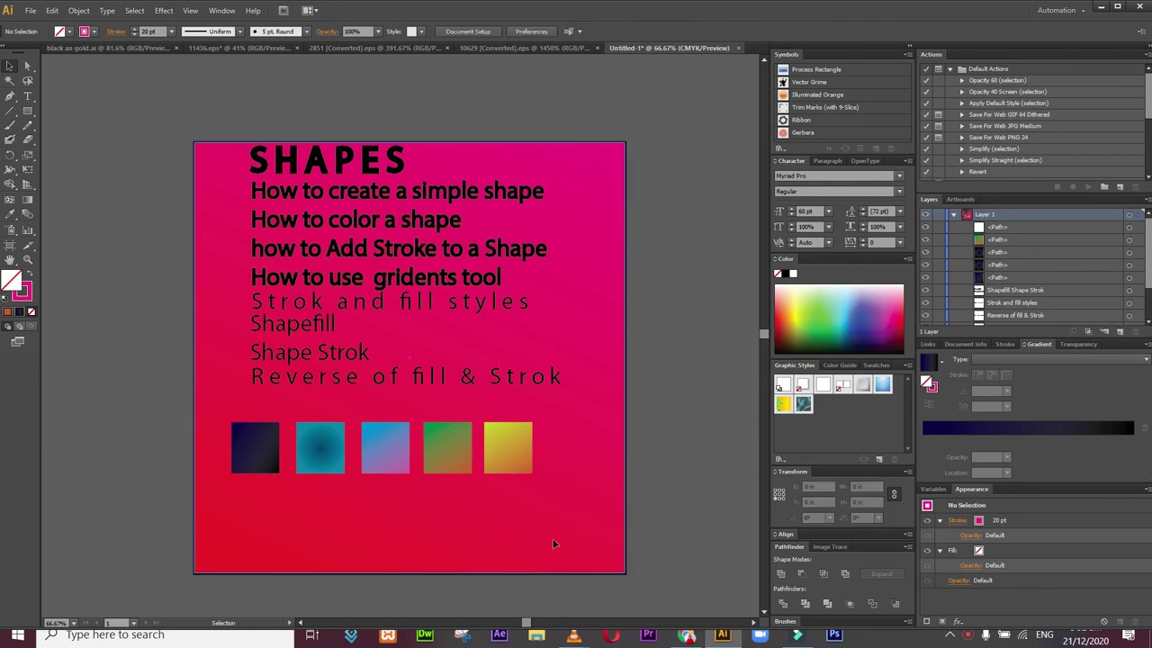
Step: Swap the first square's fill and stroke back and forth, ending with the navy gradient as the fill
click(263, 465)
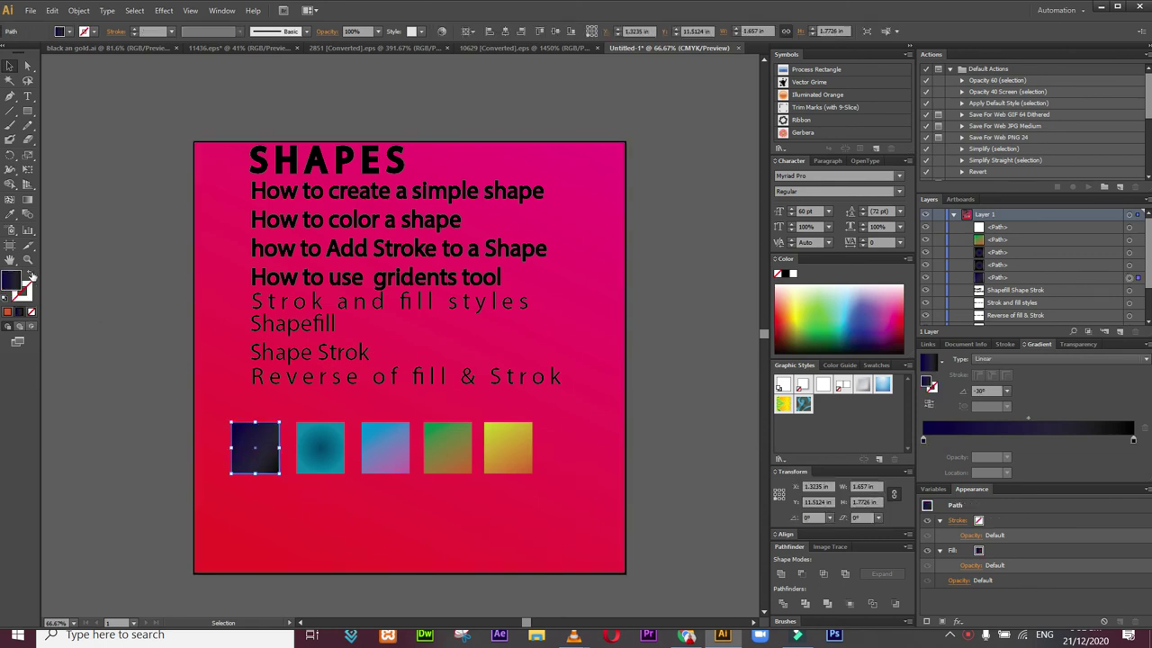
click(32, 275)
click(31, 275)
click(31, 275)
click(31, 274)
click(31, 274)
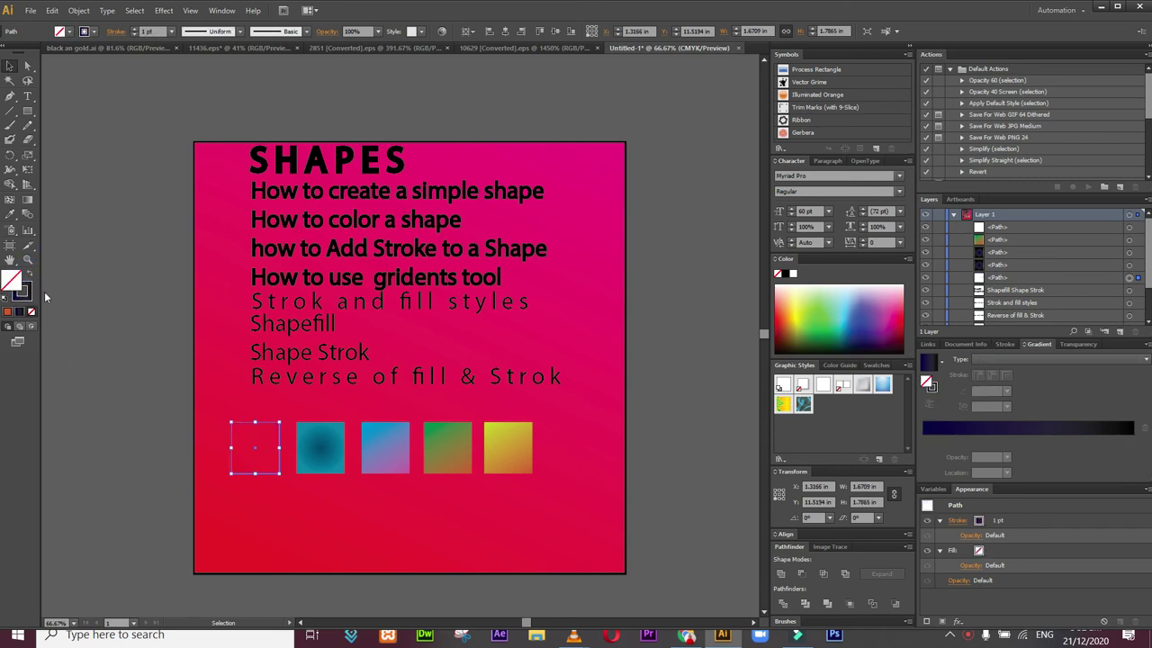
click(32, 274)
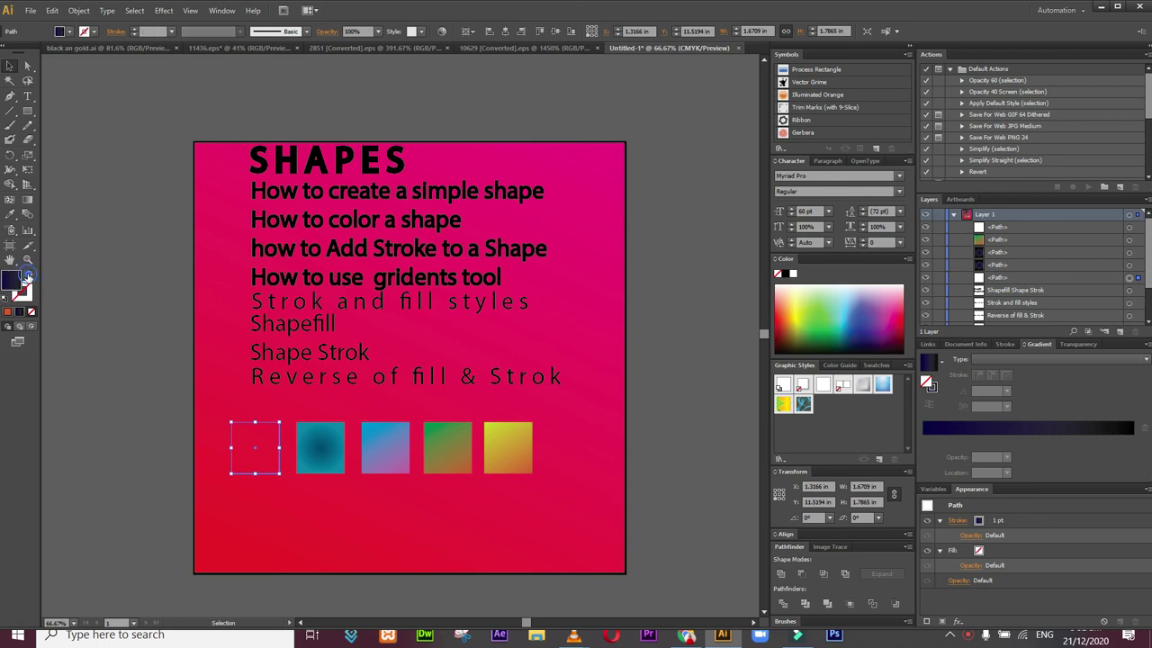
click(65, 314)
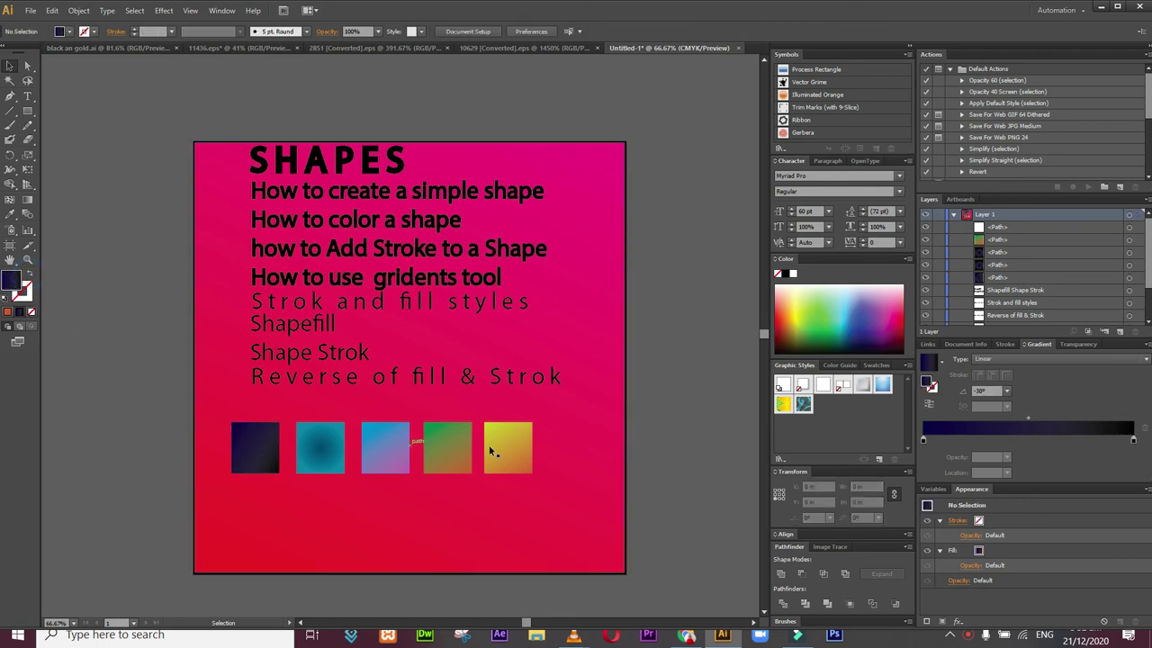
Step: Duplicate the first navy gradient square directly below the original
click(28, 110)
click(9, 65)
click(264, 445)
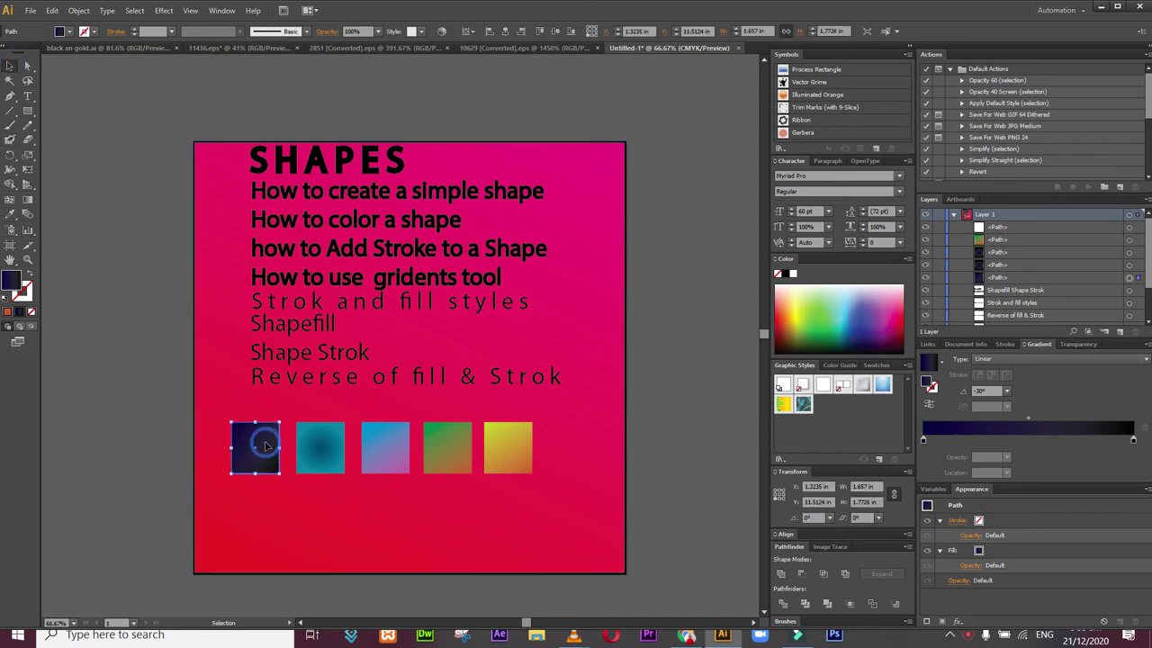
alt+drag(265, 446, 269, 513)
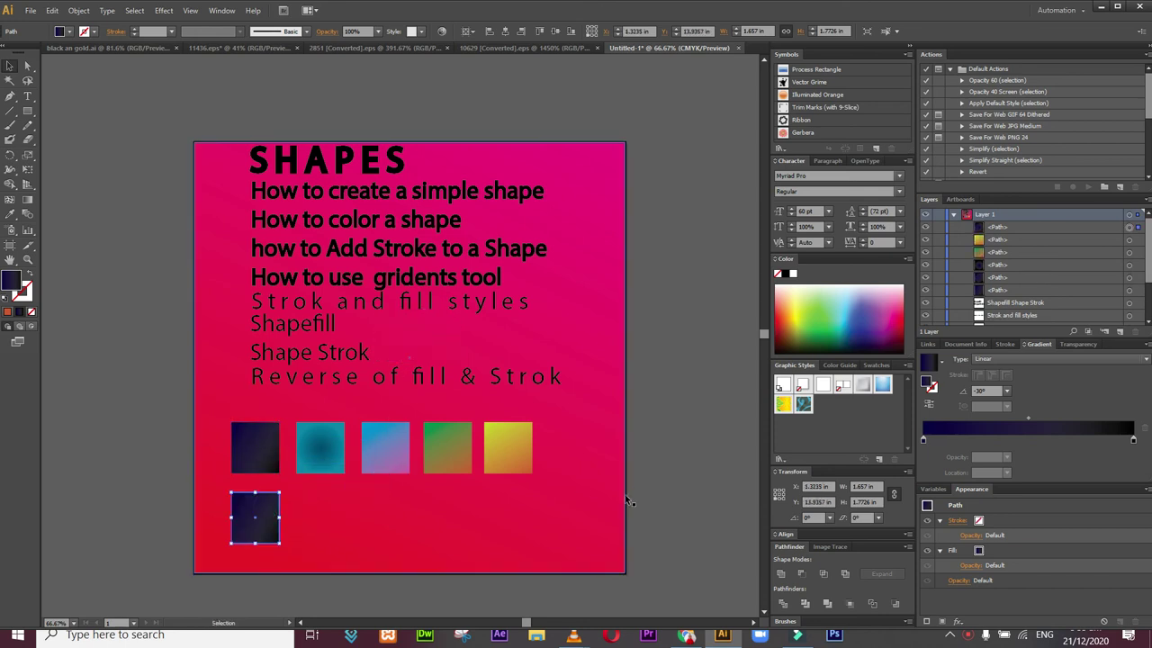
Step: Add five color stops spread between the start and end stops of the duplicated square's gradient
double_click(1003, 440)
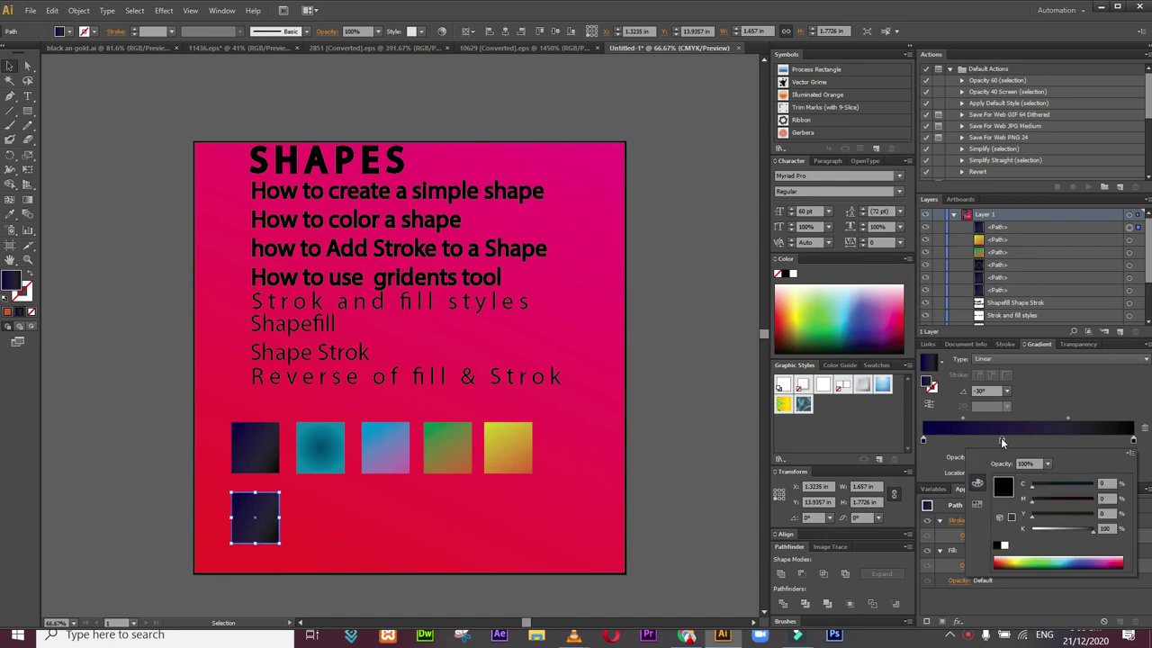
double_click(1069, 439)
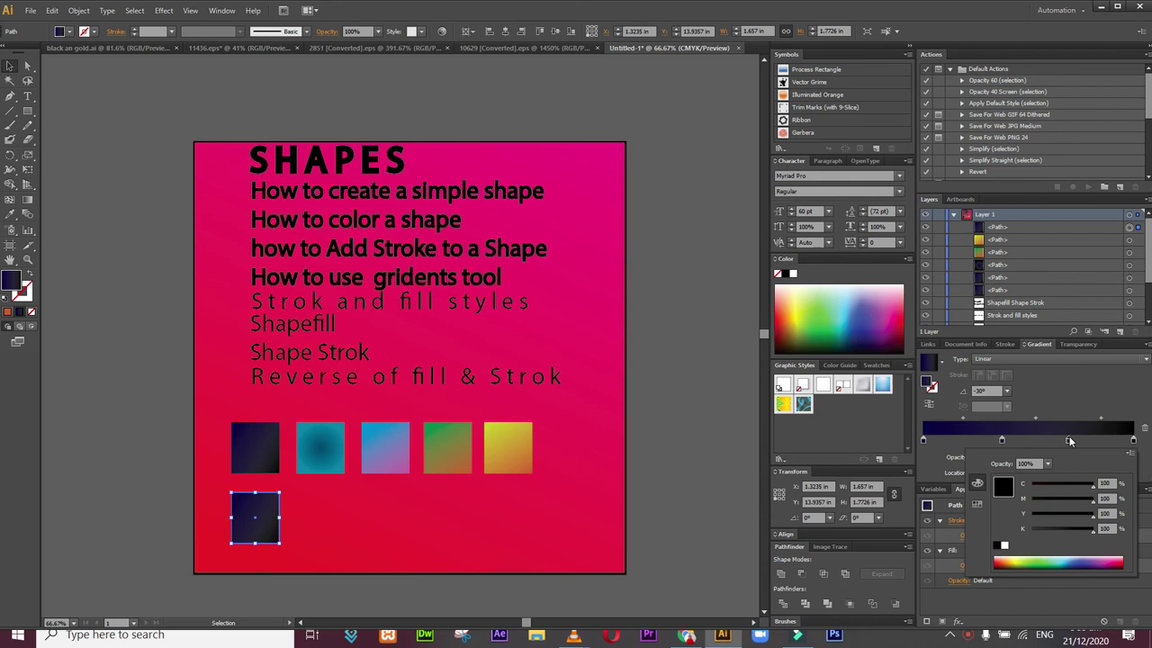
double_click(1034, 439)
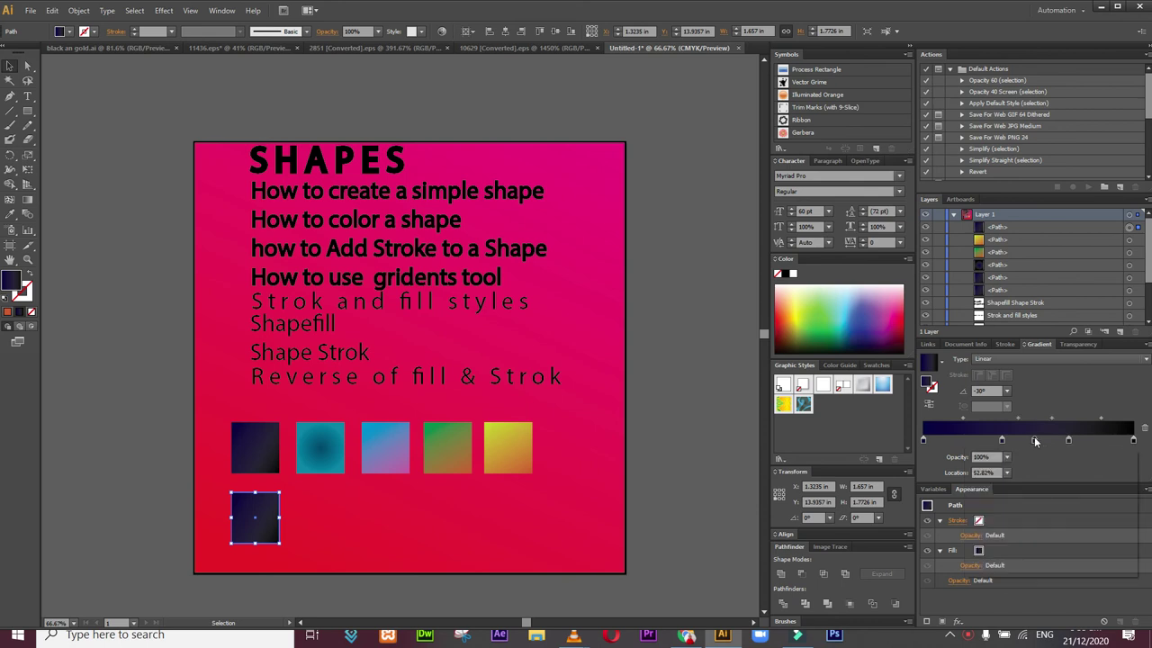
click(966, 435)
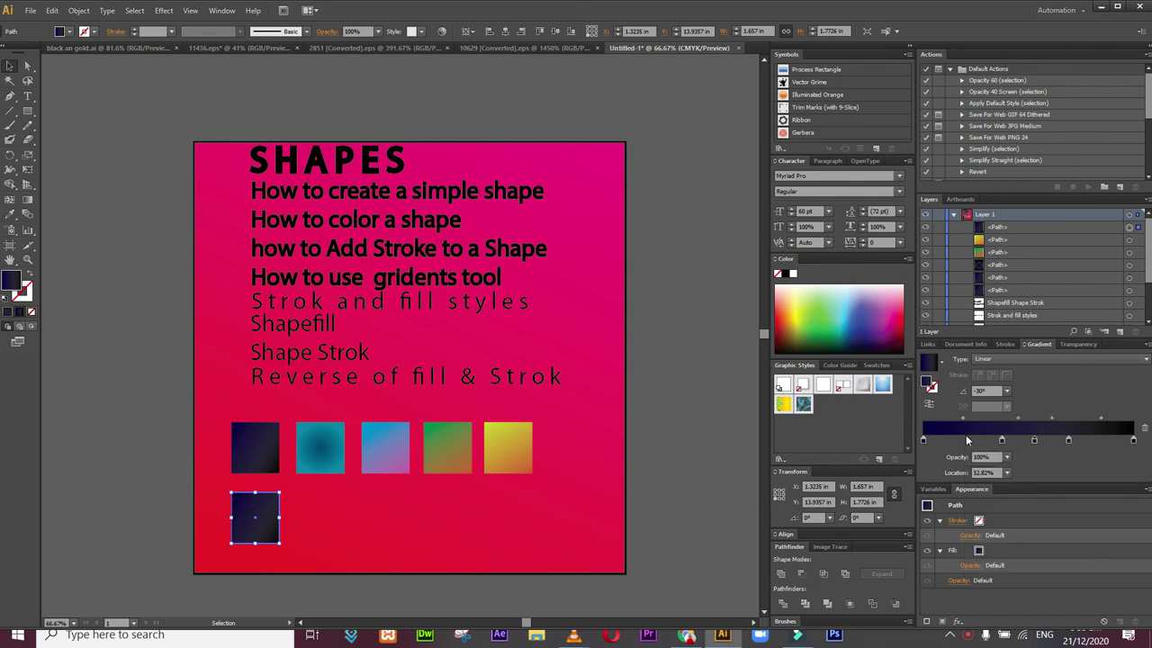
click(967, 437)
double_click(965, 438)
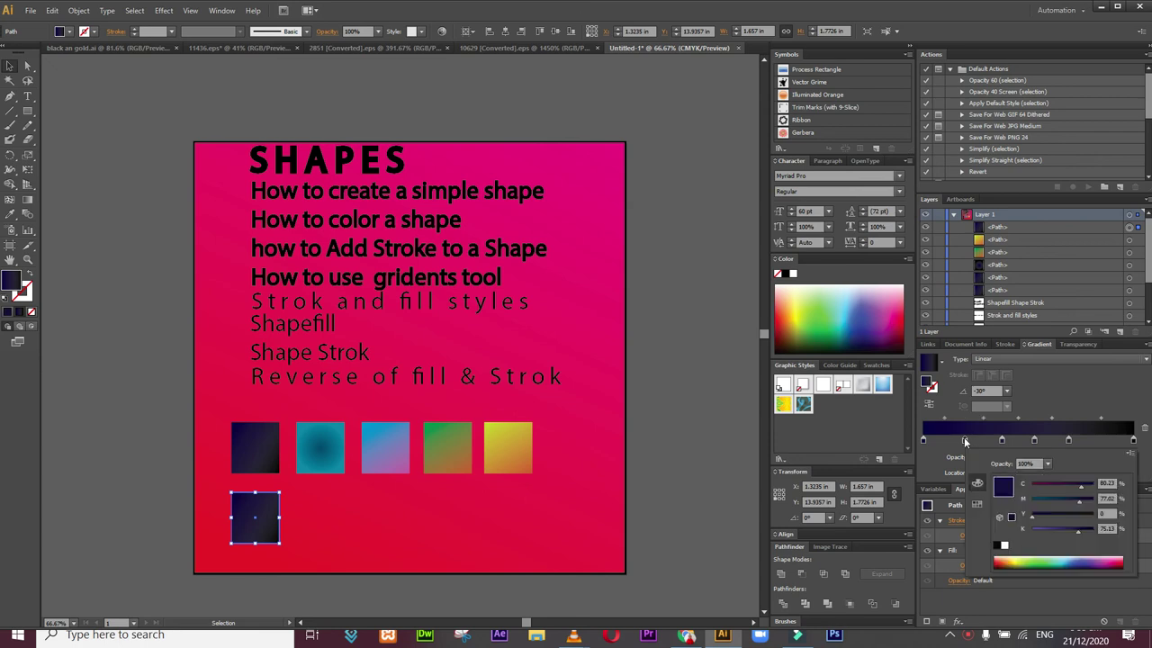
click(1103, 441)
double_click(1105, 440)
Step: Color the two added gradient stops nearest the end, the last one blue and the one before it light cyan
double_click(1105, 442)
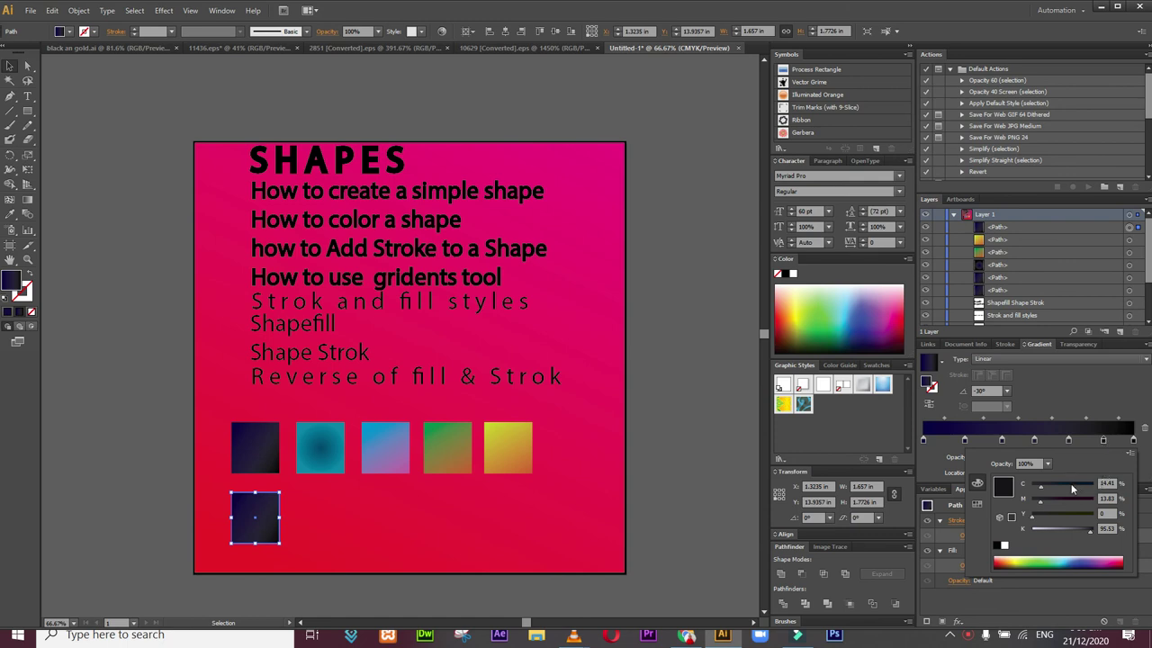
click(1069, 560)
click(1062, 562)
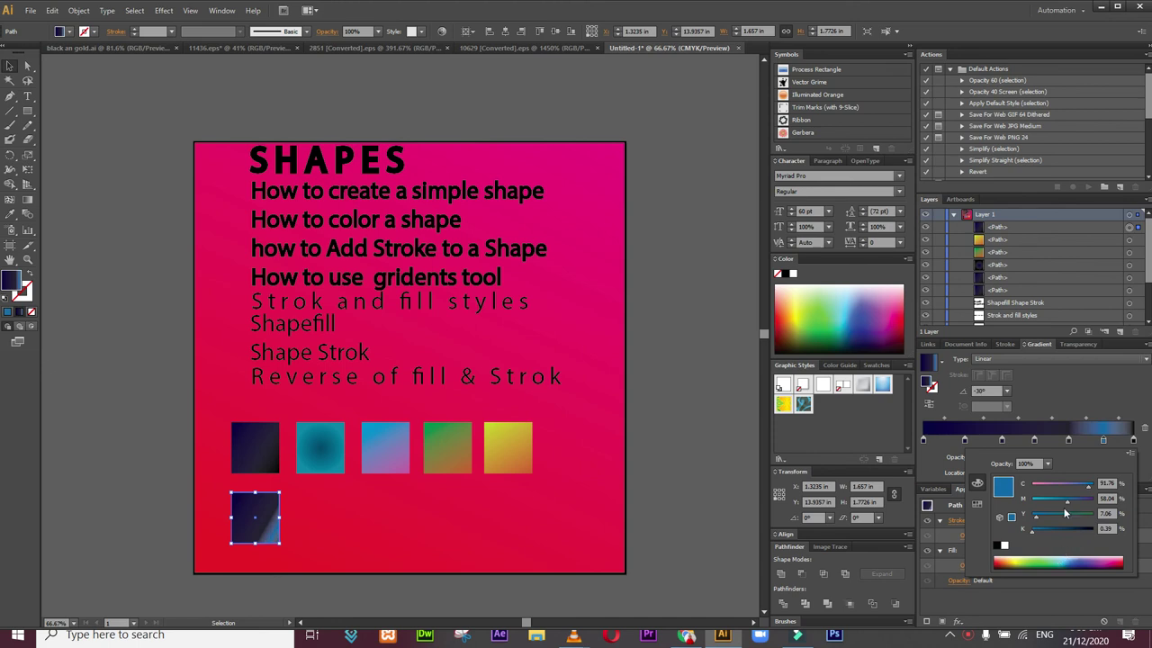
double_click(1069, 441)
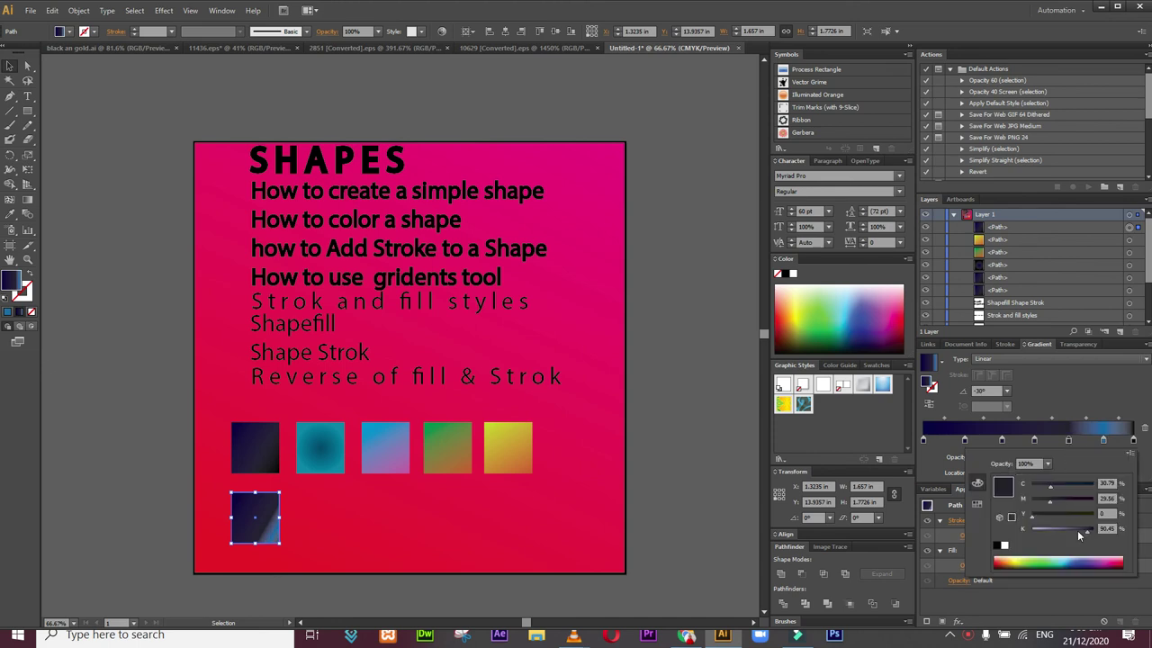
click(1065, 558)
click(1063, 560)
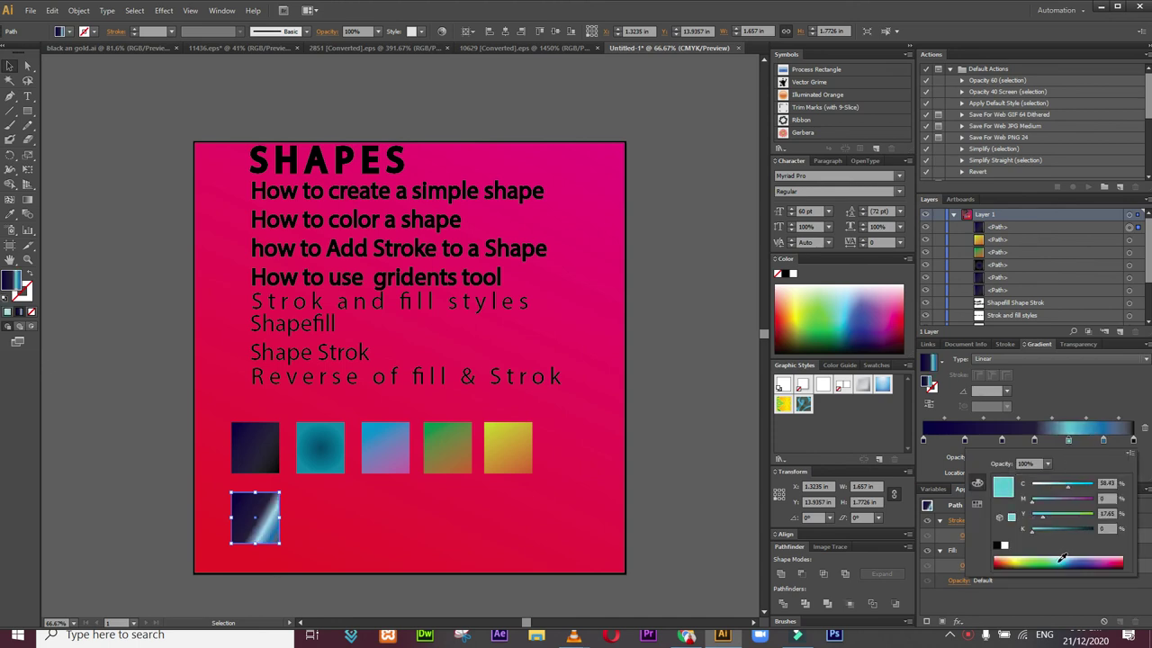
Step: Change the added gradient stop just before the light cyan one to bright green
double_click(1034, 441)
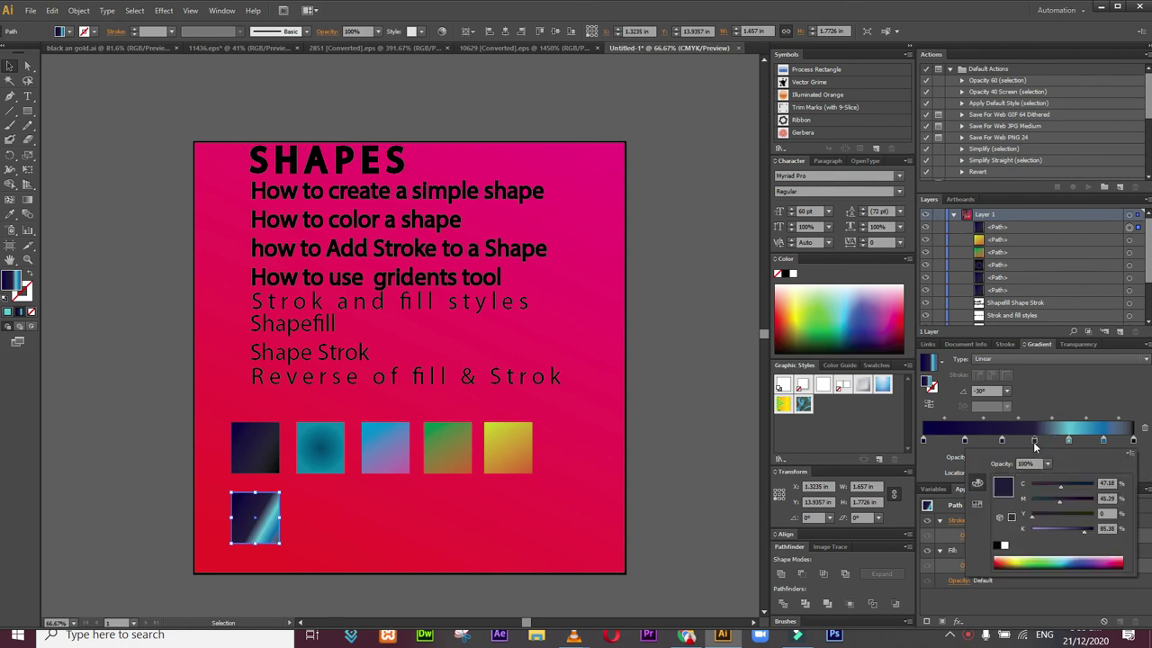
click(1040, 557)
click(1041, 557)
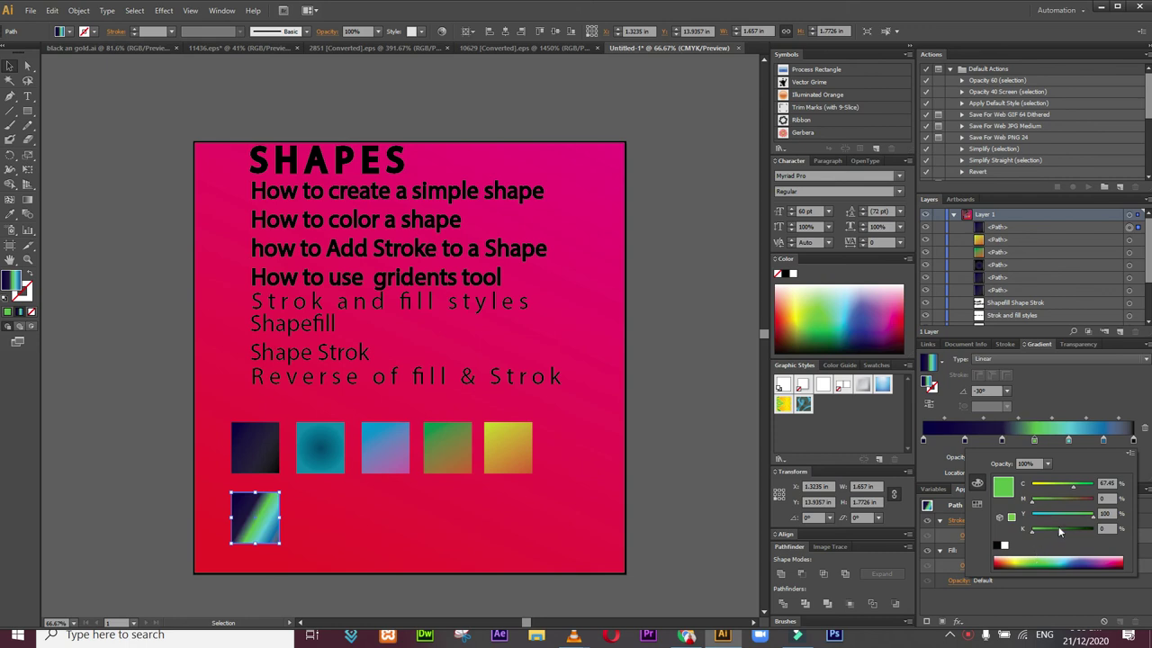
Step: Recolor the bright green gradient stop teal with C 72, and the middle stop blue with M 10 and K 29
click(1048, 555)
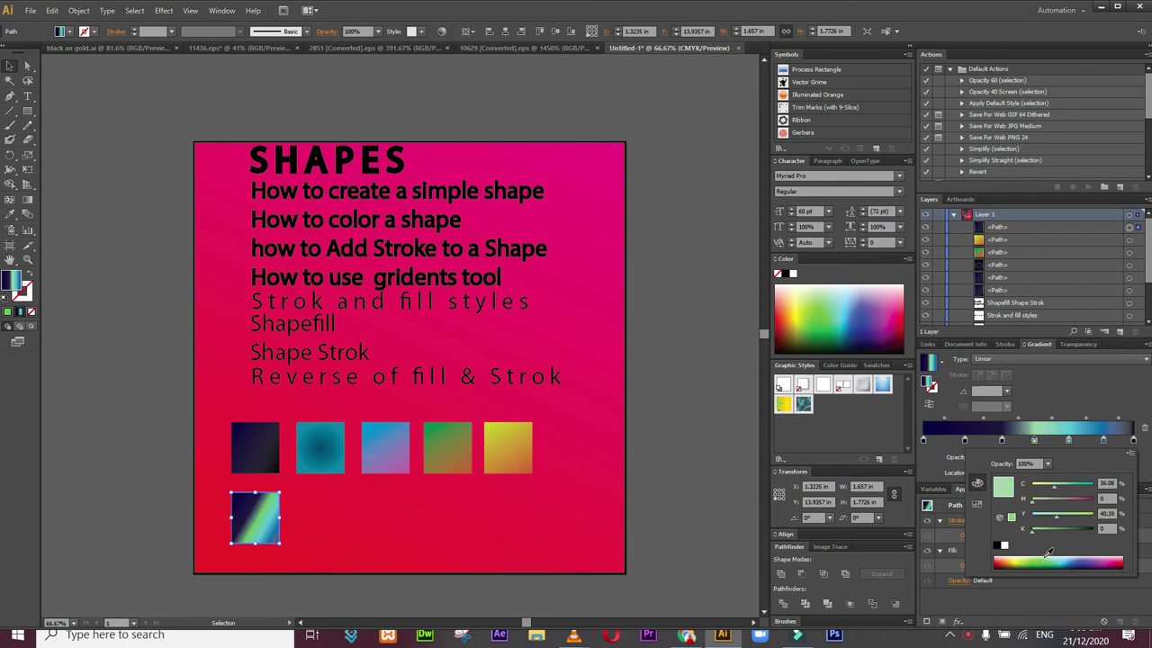
click(1078, 487)
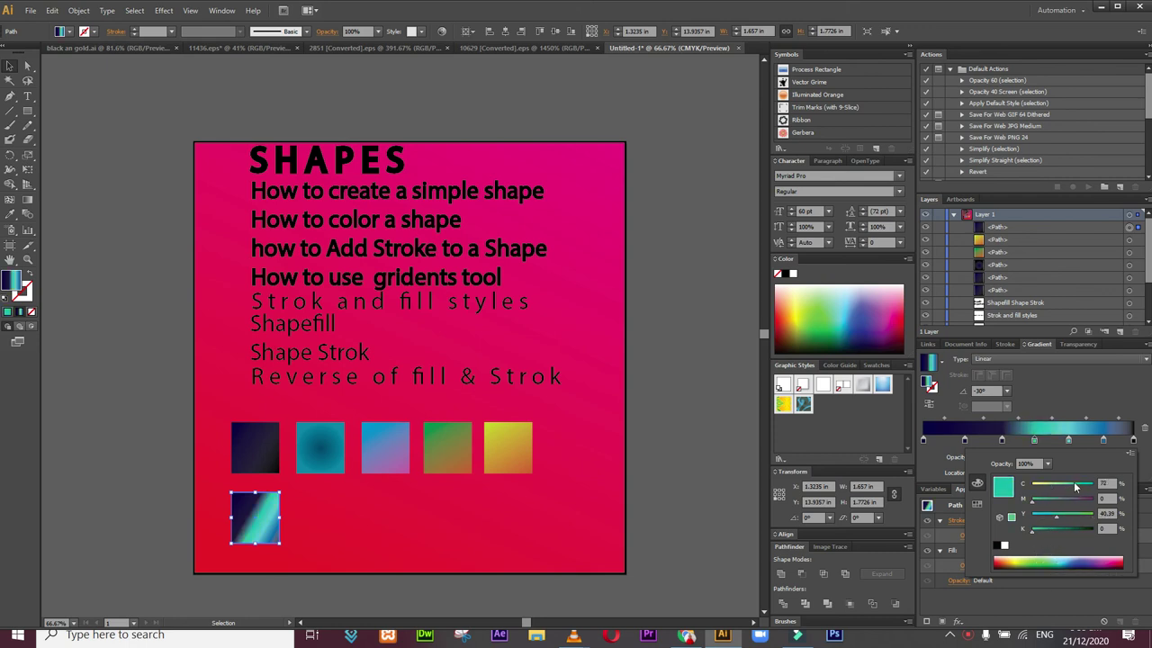
double_click(1001, 441)
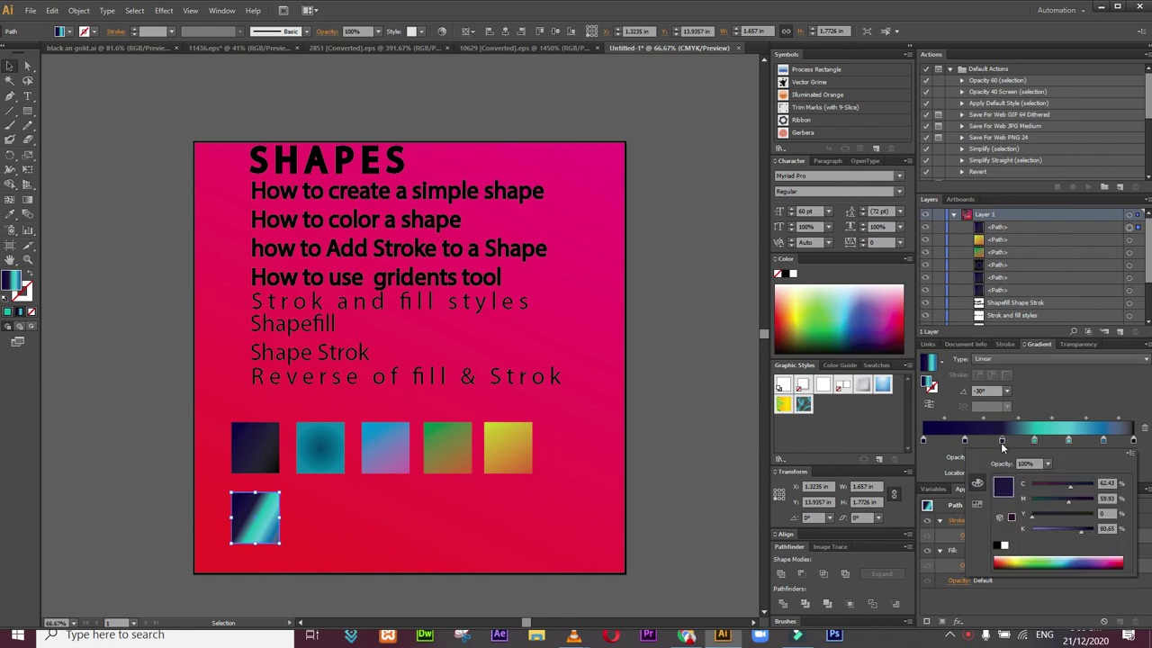
click(1040, 500)
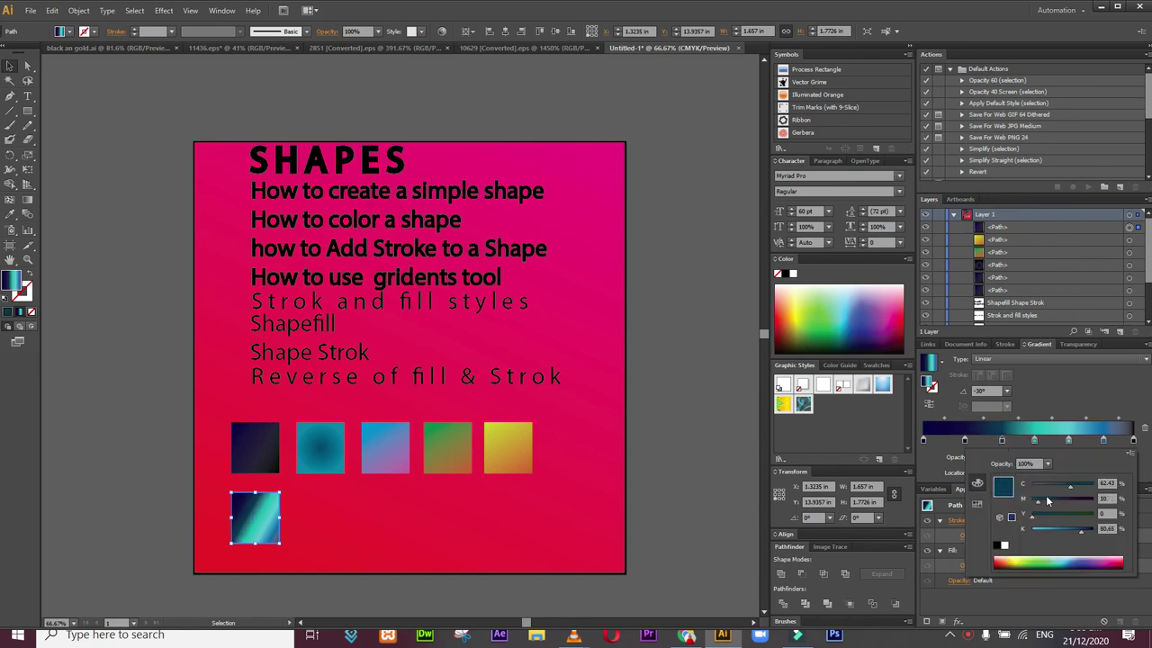
click(1053, 528)
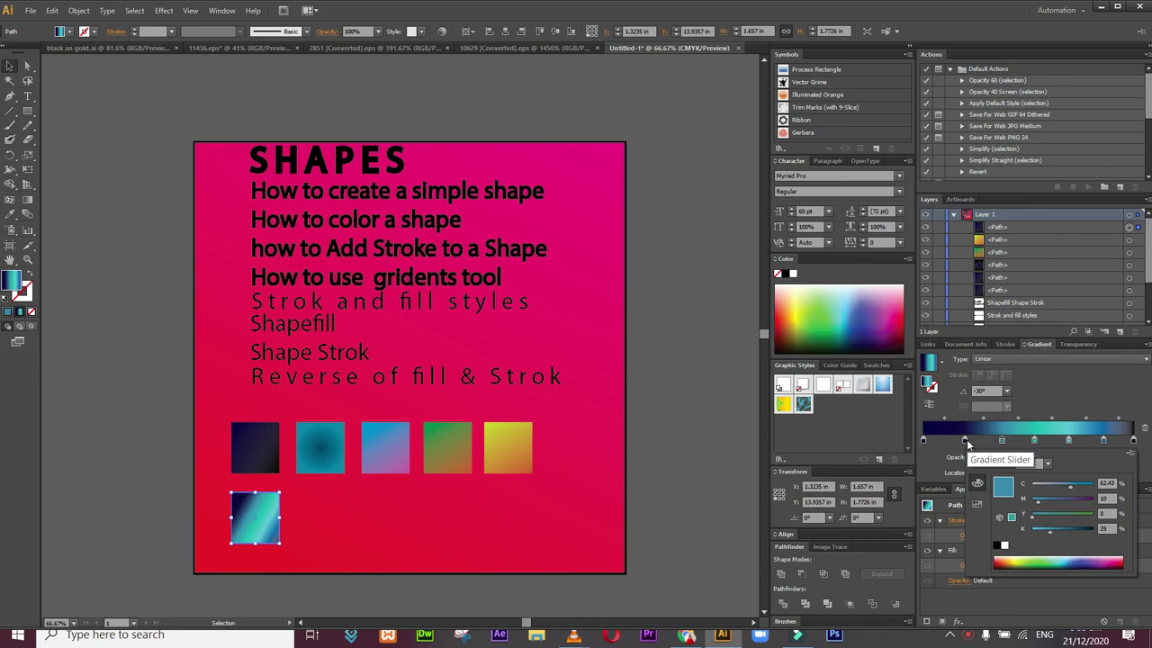
Step: Recolor the gradient stop next to the start one medium blue with C 74, M 28 and K 26
double_click(966, 439)
click(1050, 503)
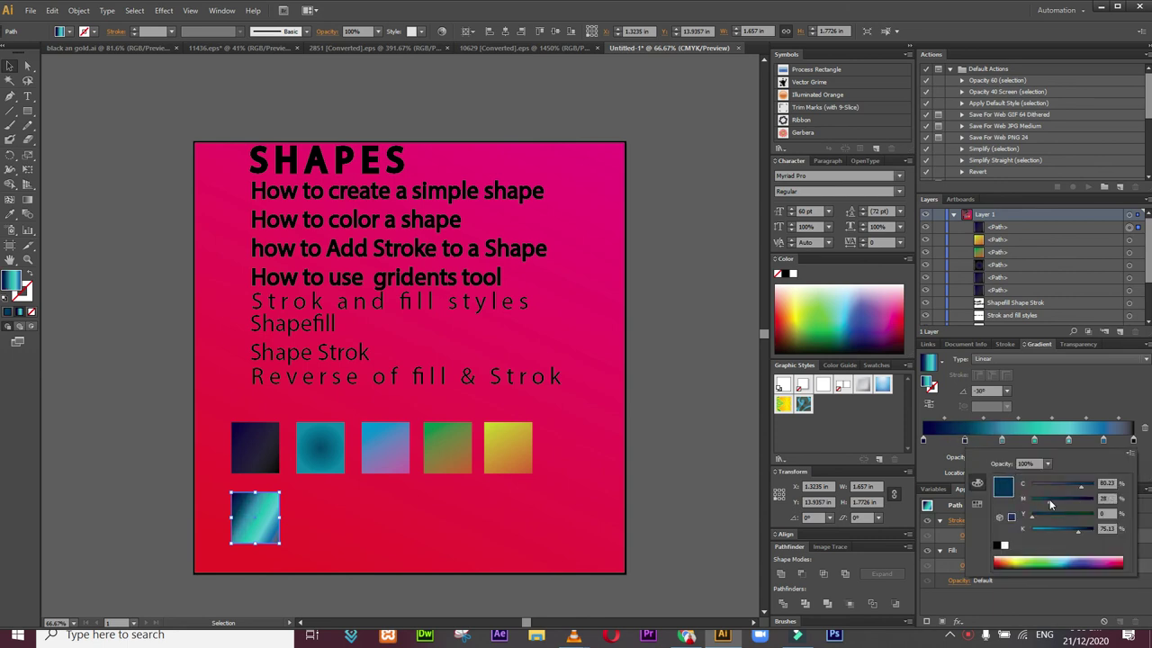
click(1058, 528)
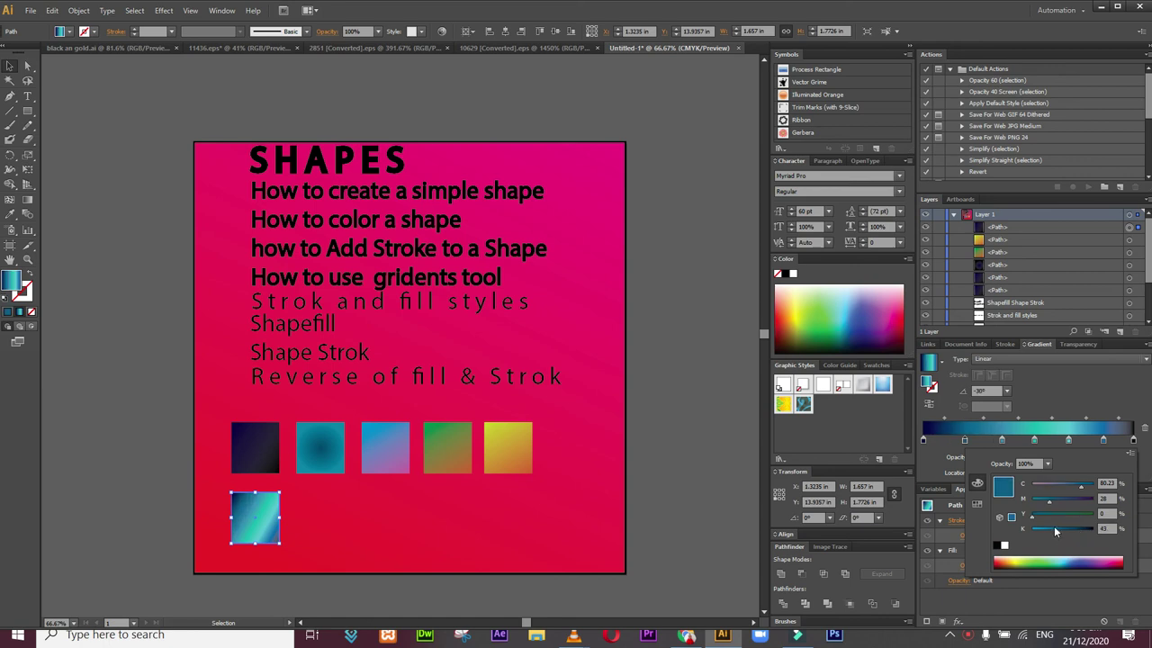
click(1077, 487)
double_click(964, 442)
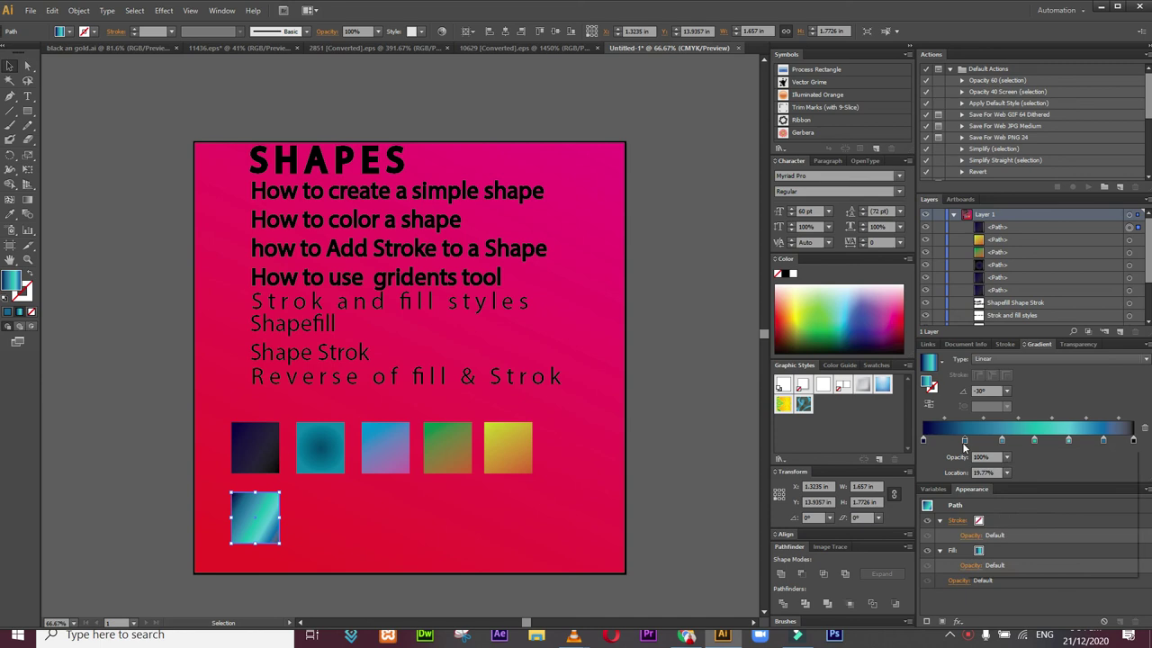
click(1049, 532)
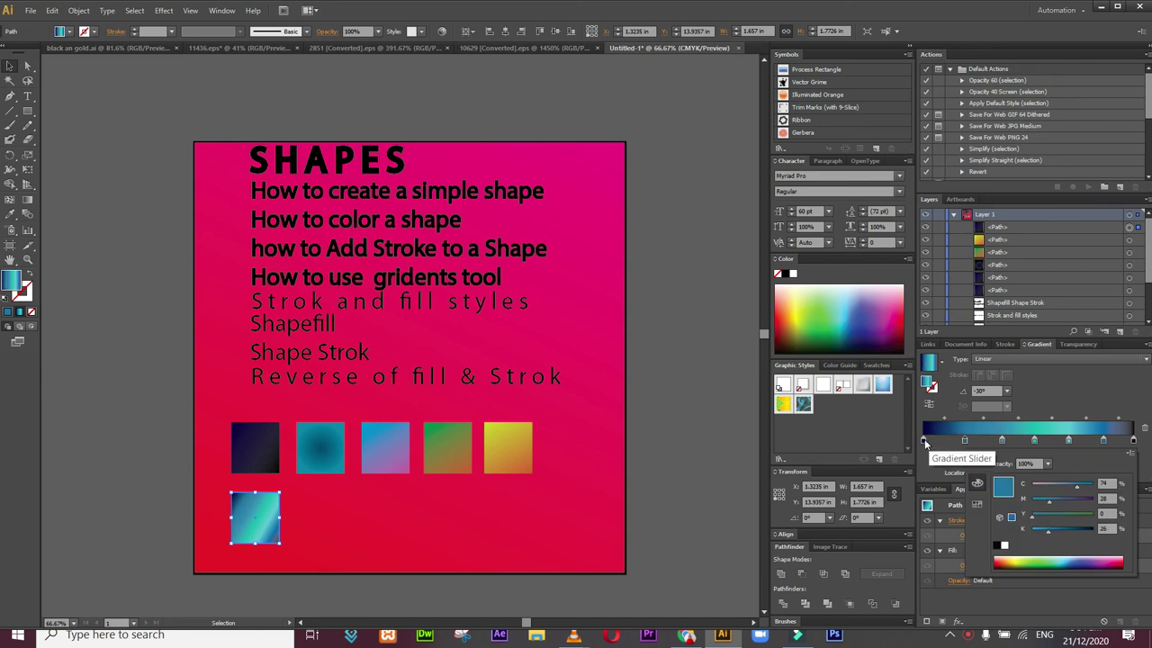
Step: Recolor the gradient's start stop medium blue with C 72 and K 26, and its black end stop light blue
double_click(924, 440)
click(1053, 502)
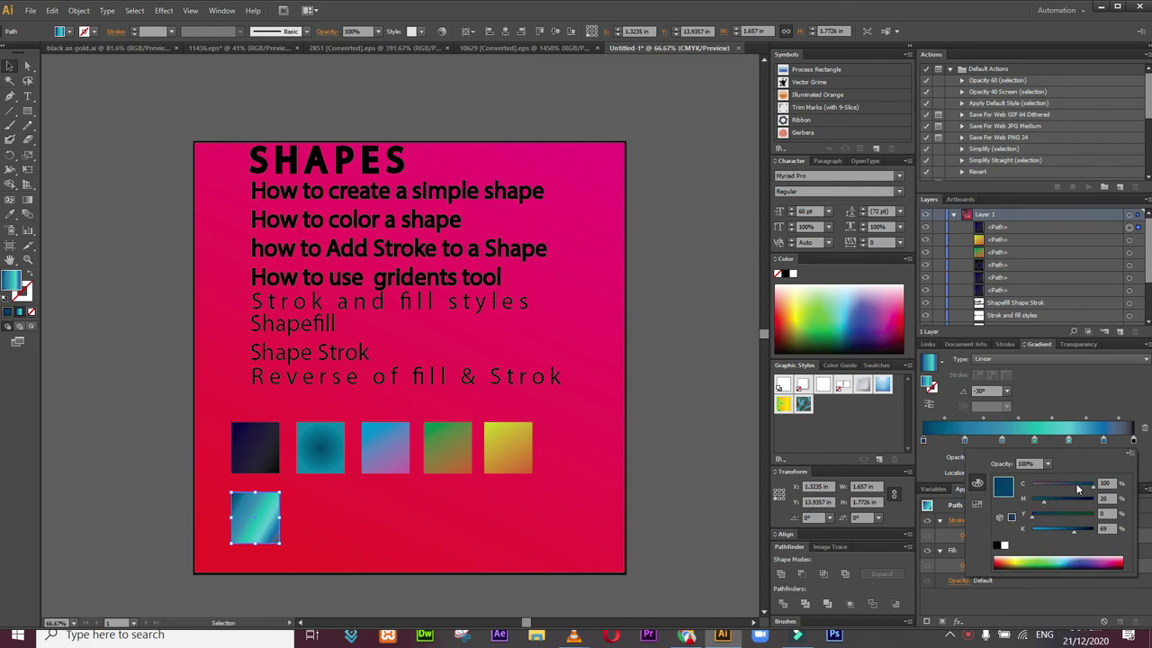
click(1049, 530)
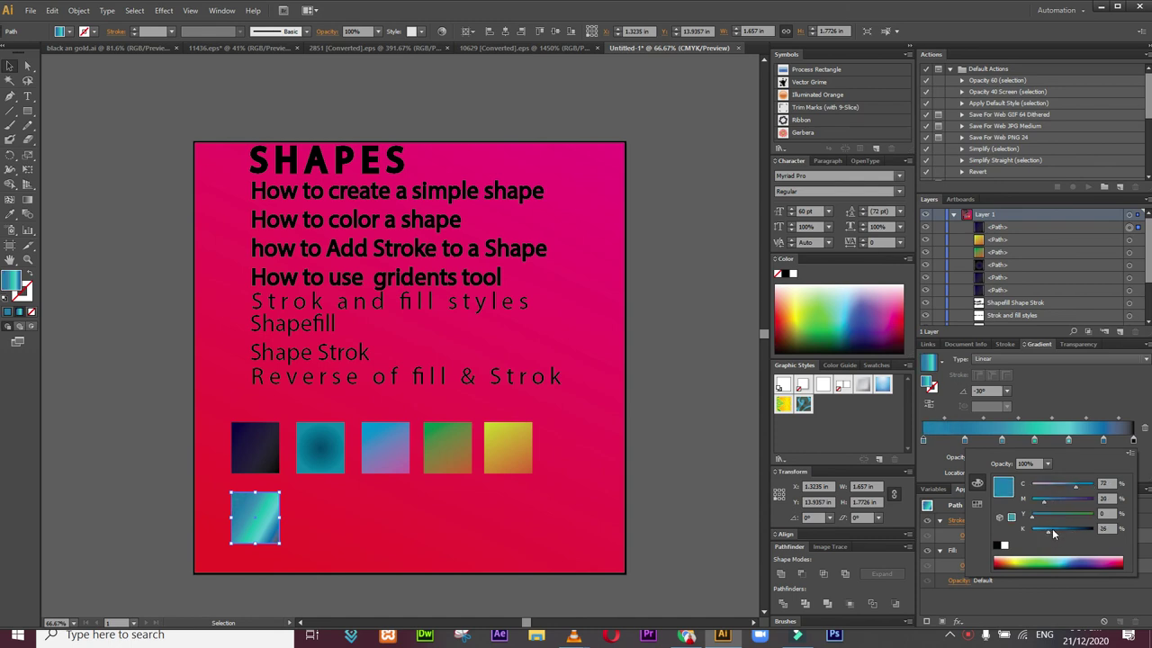
double_click(1133, 441)
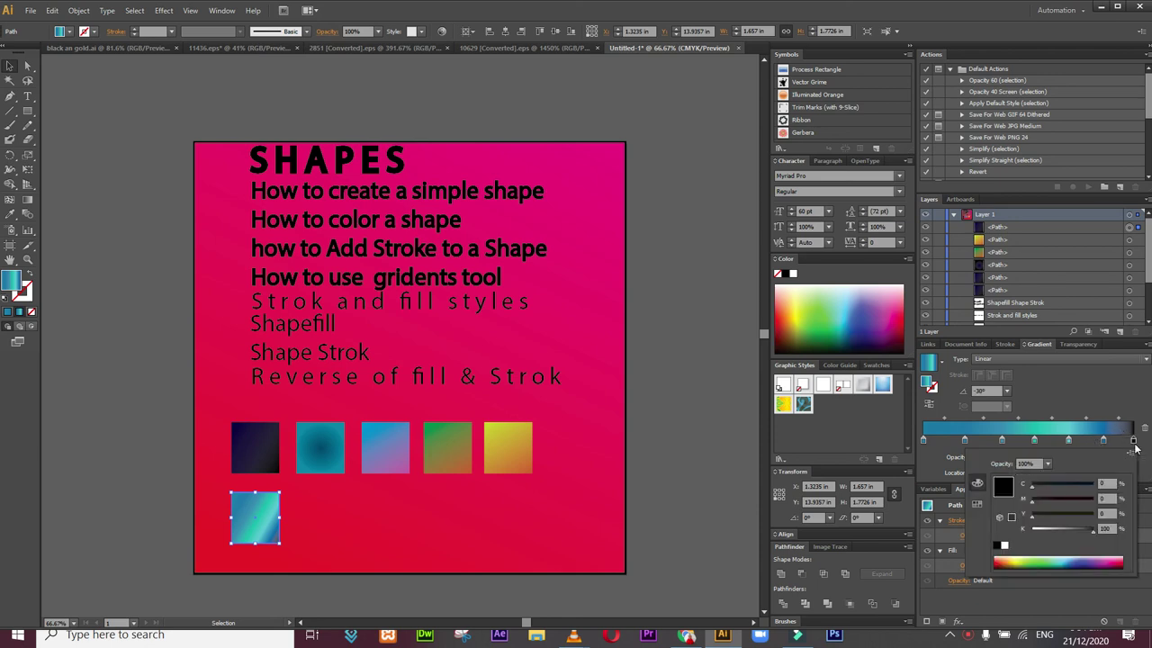
click(1085, 515)
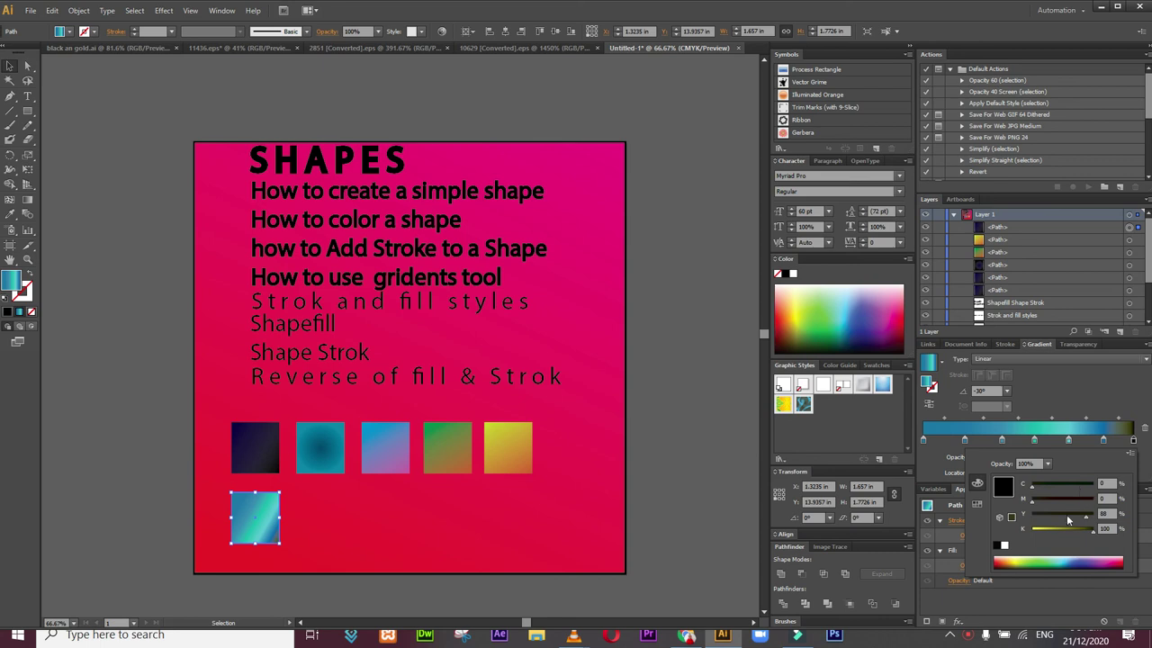
click(1068, 555)
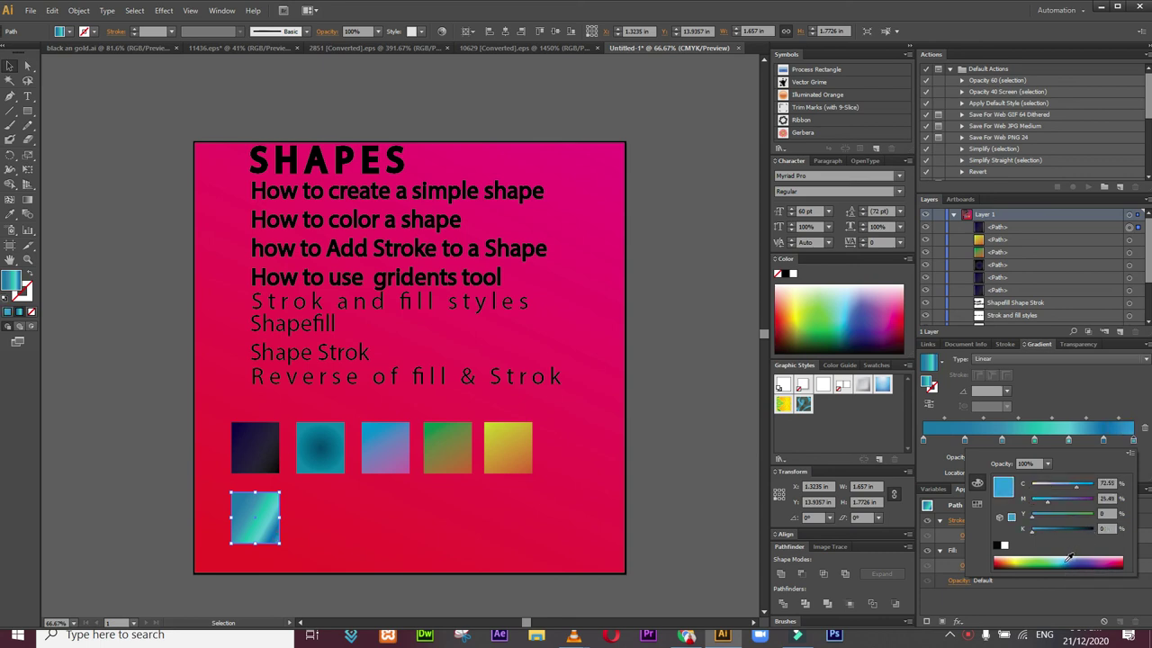
Step: Switch the multicolor square's gradient type to Radial and back to Linear
click(993, 360)
click(993, 360)
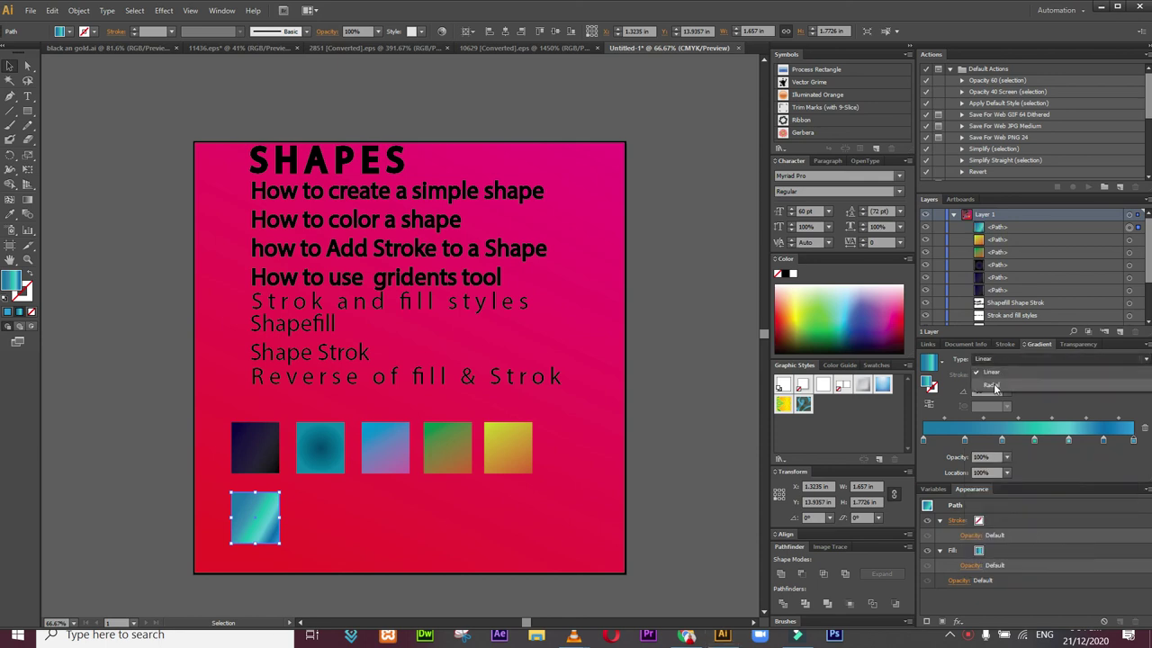
click(993, 383)
click(1007, 359)
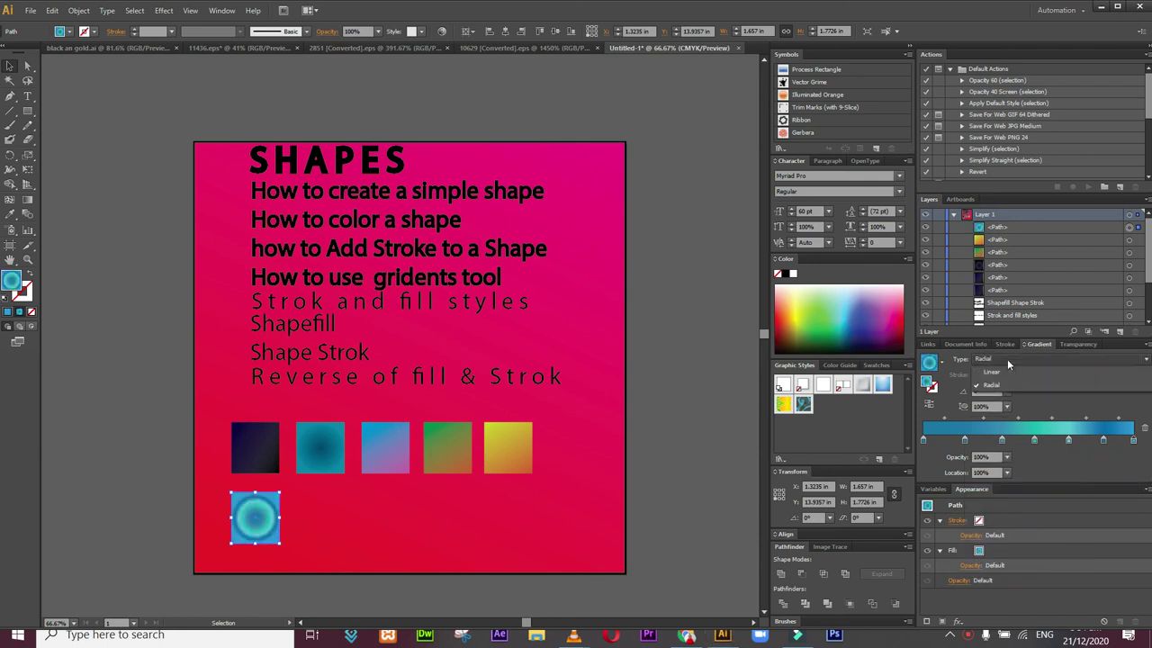
click(1007, 372)
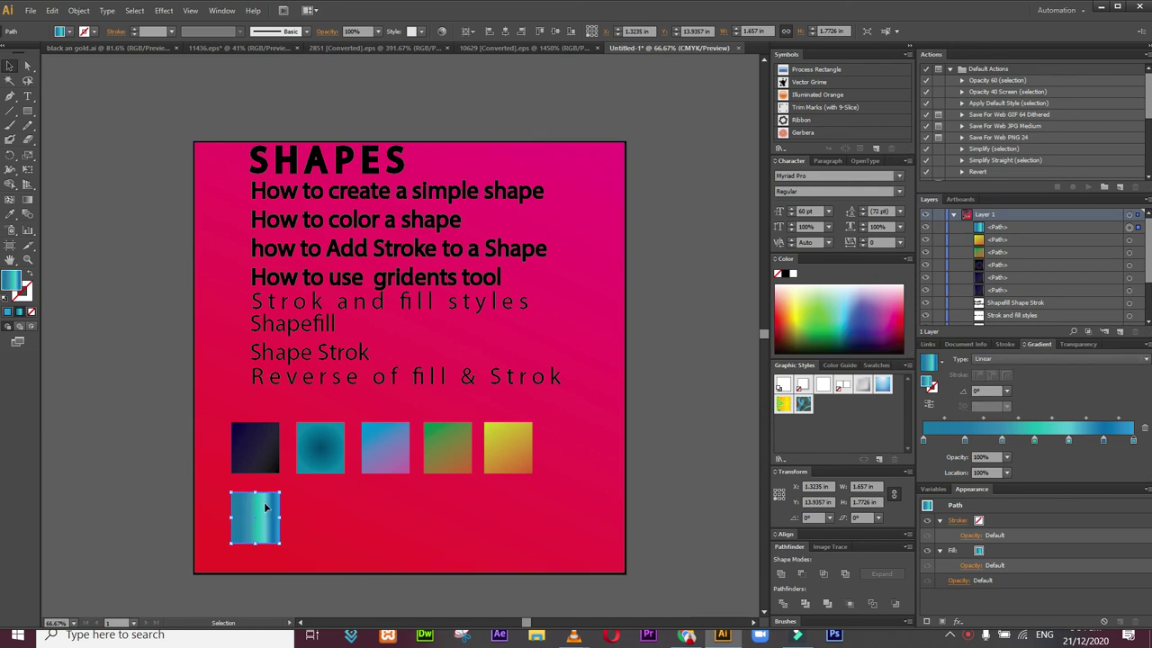
Step: Add the text "MULTI COLOR GRIDENT" beside the multicolor gradient square
click(27, 95)
click(410, 357)
click(329, 524)
text(MULTI COLOR G)
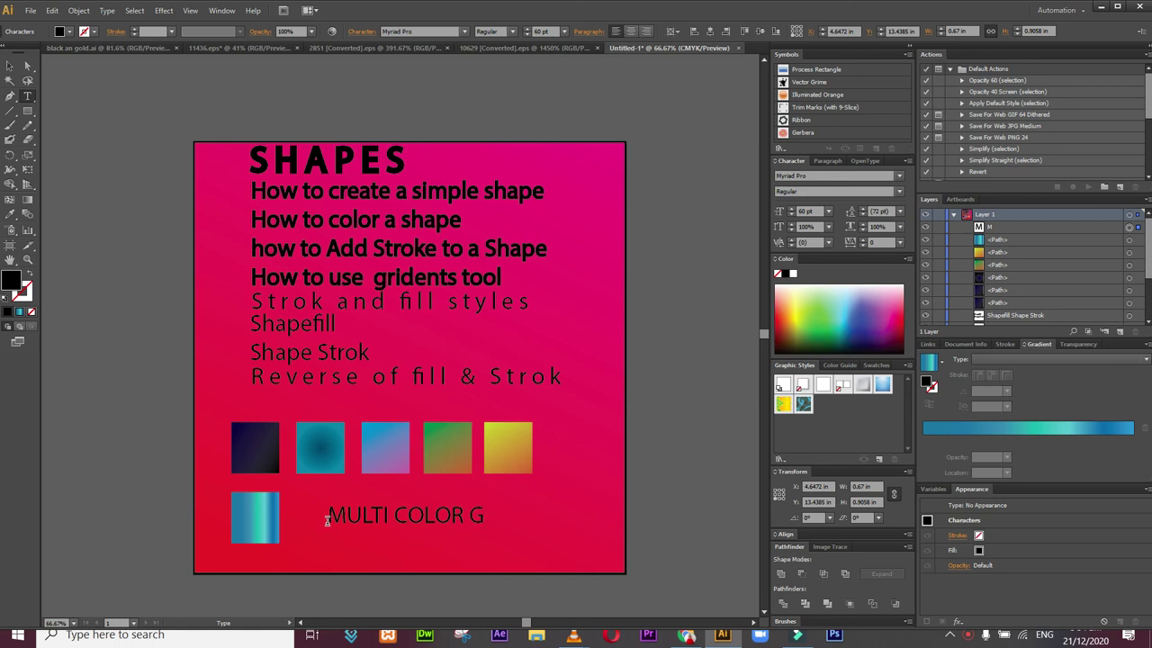
text(RIDENT)
Step: Give the "MULTI COLOR GRIDENT" text a 6 pt stroke and move it just below the multicolor square
key(ctrl+a)
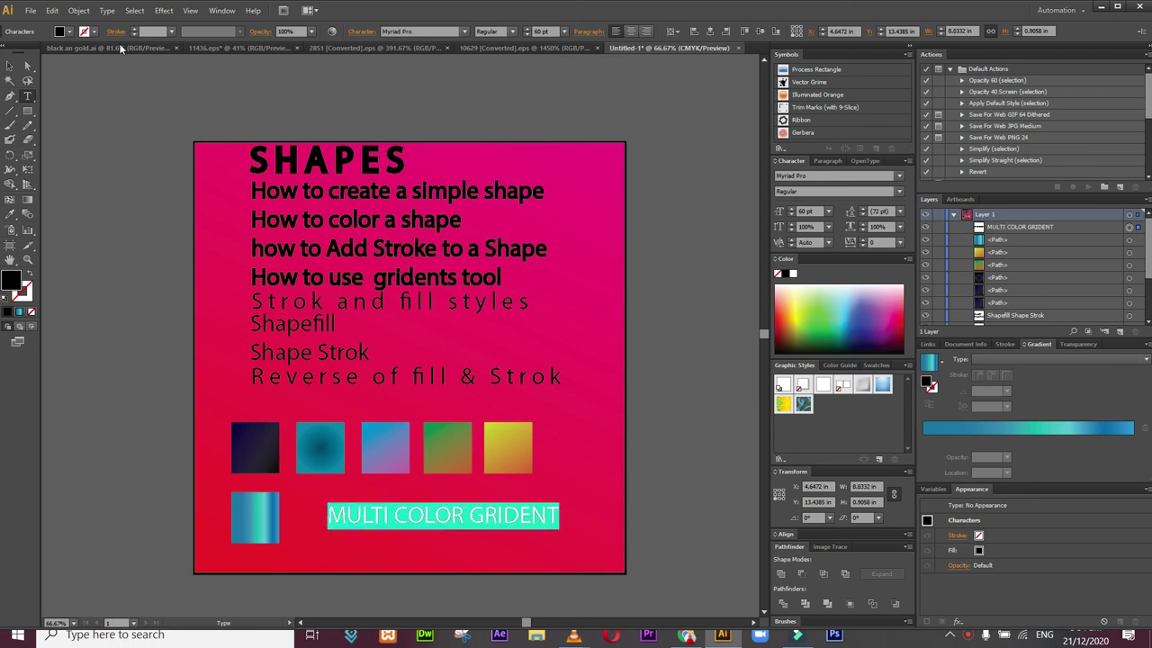
click(132, 31)
click(132, 29)
click(131, 29)
click(131, 29)
click(132, 29)
click(132, 29)
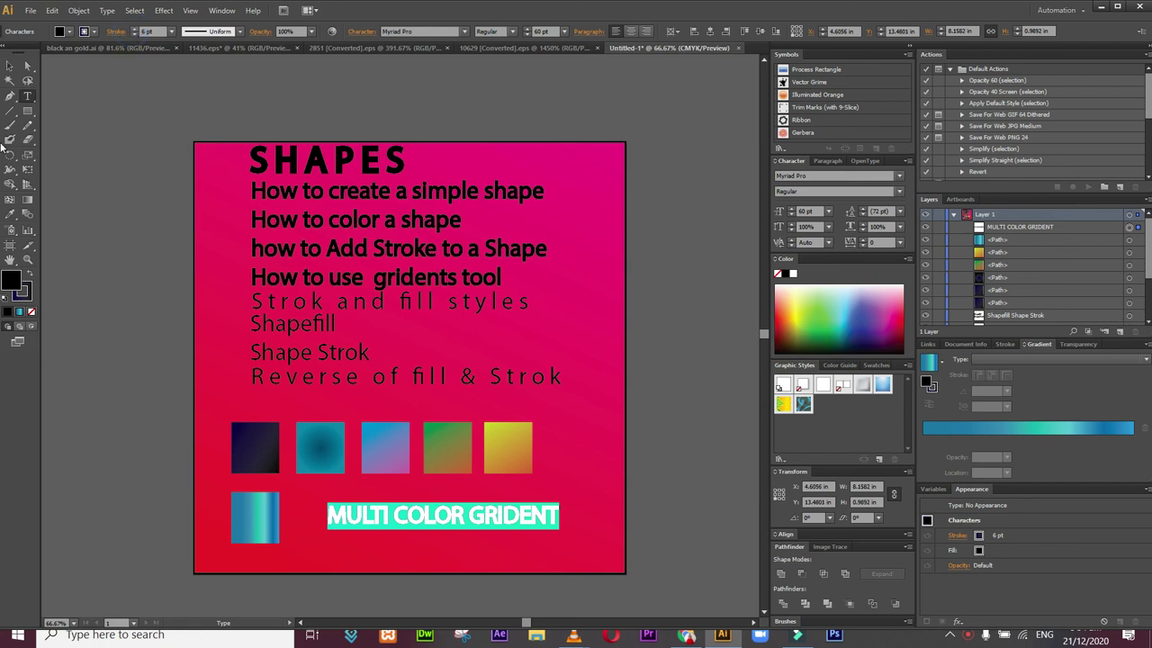
click(11, 66)
click(101, 158)
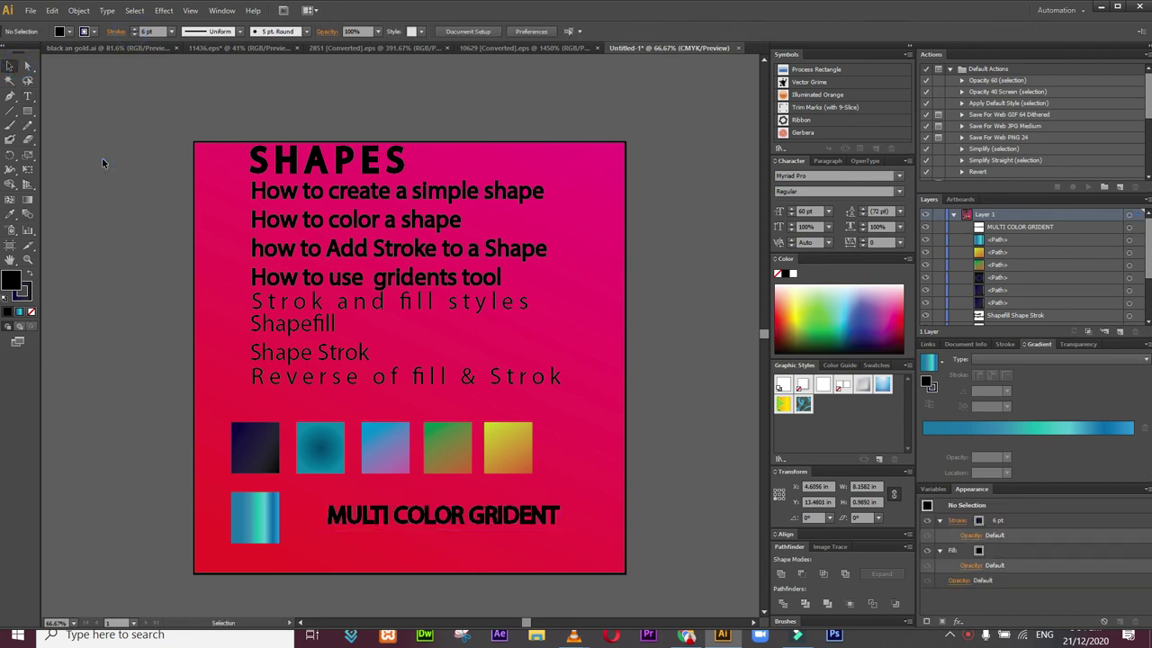
drag(410, 524, 311, 562)
Step: Add the text "2 Color Grident" below the row of squares and give it a 3 pt stroke
click(27, 95)
click(384, 496)
text(2C)
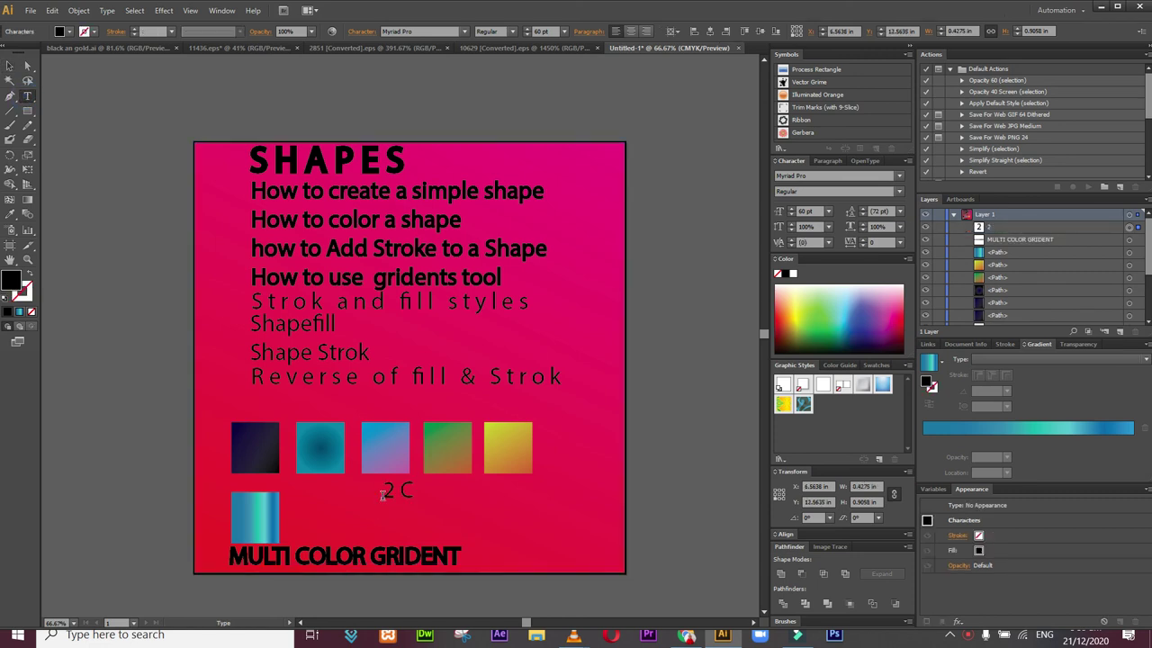
text(olor Griedent)
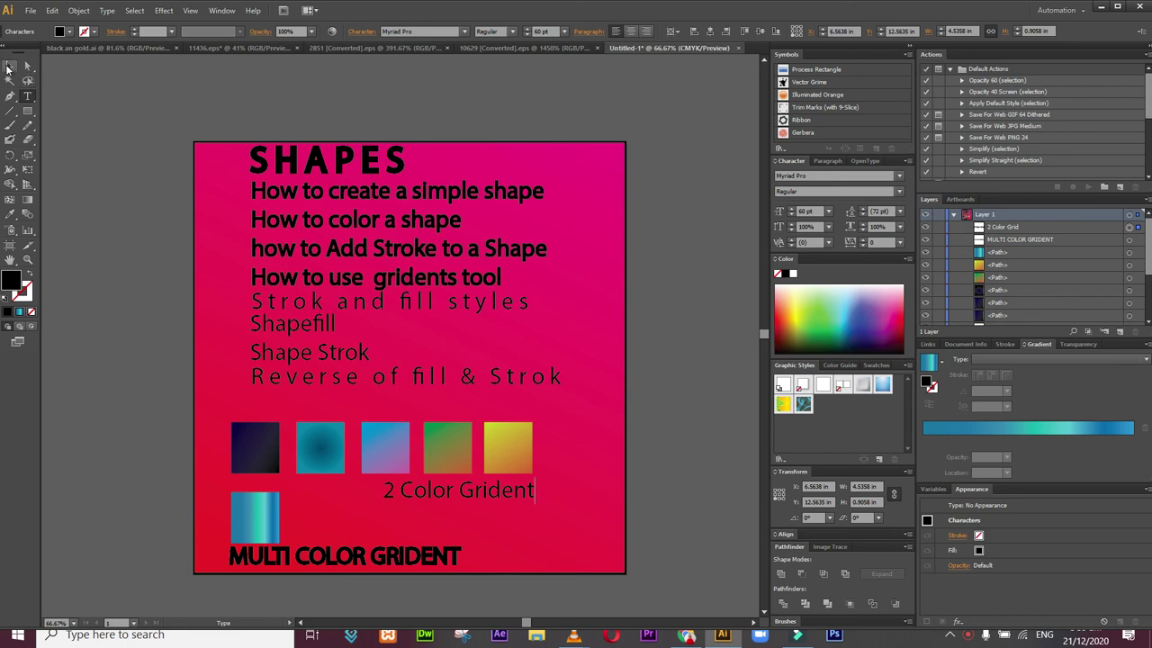
click(10, 67)
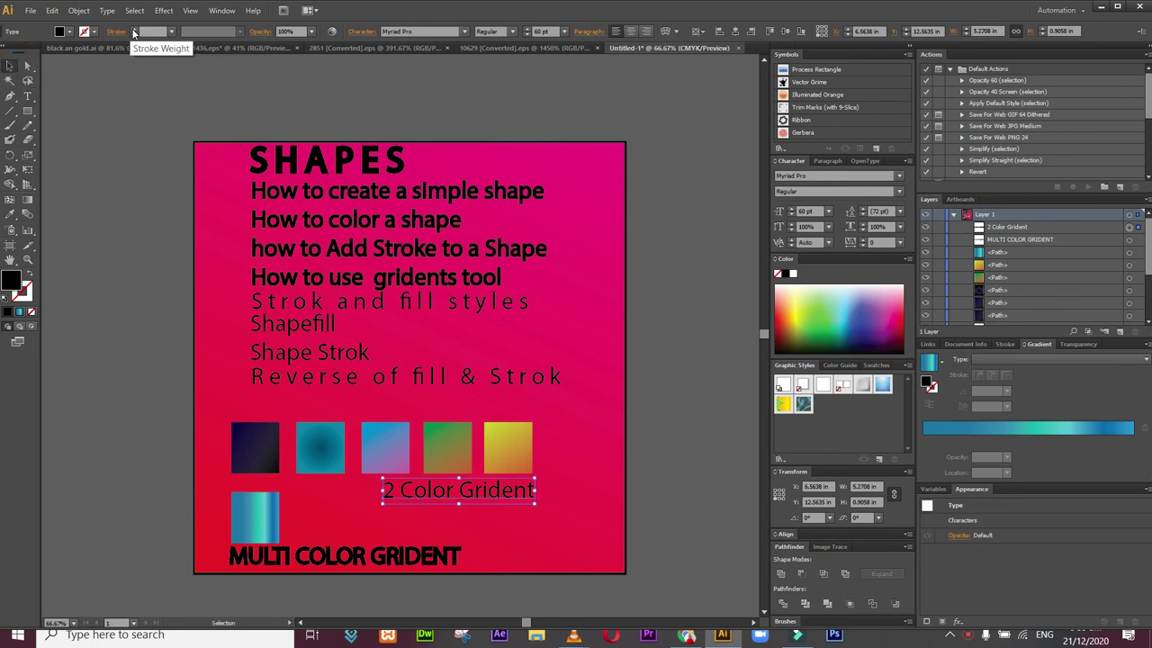
click(134, 31)
click(134, 30)
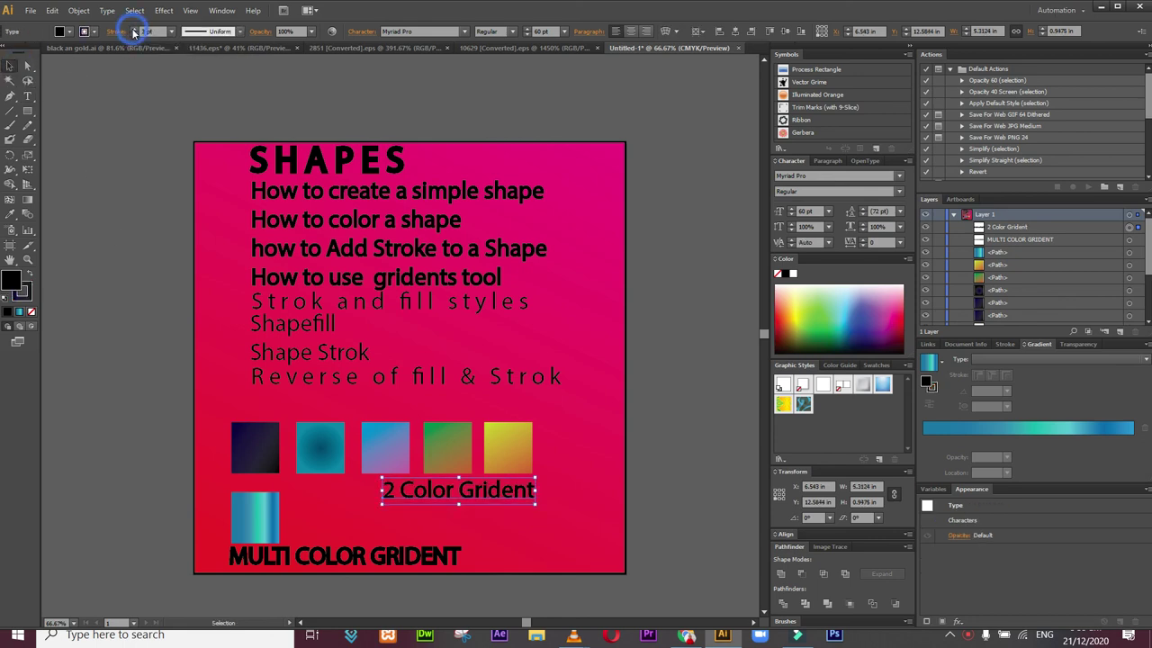
click(147, 188)
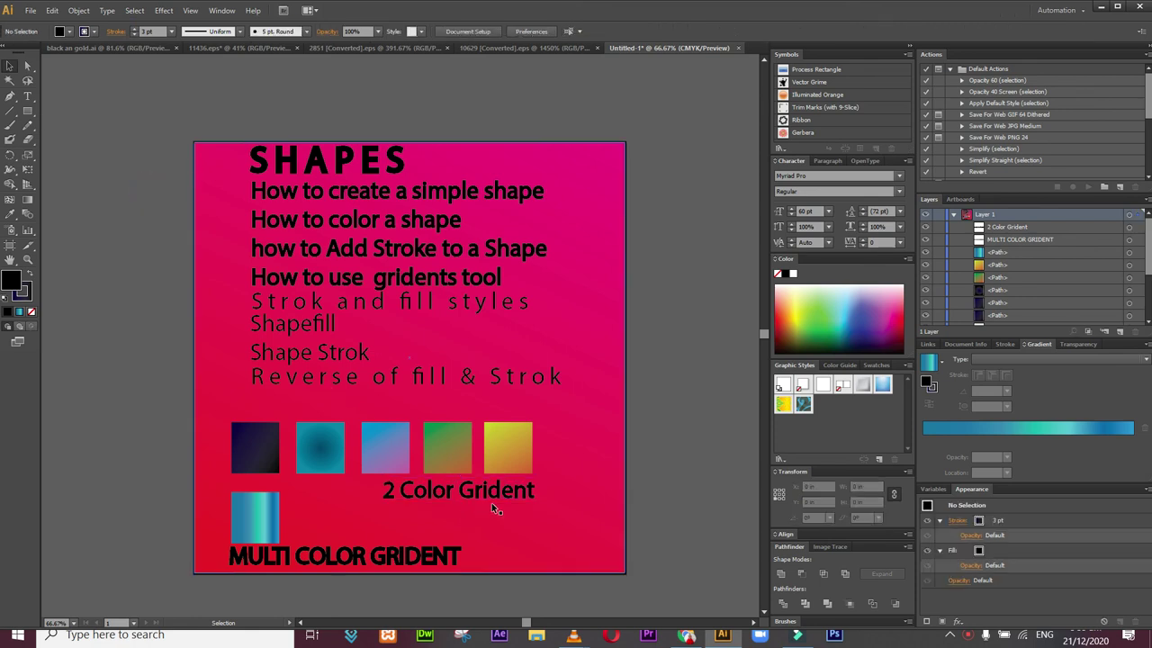
Step: Move "2 Color Grident" and then "MULTI COLOR GRIDENT" to the end of the topic list, aligned with its lines
drag(491, 501, 434, 457)
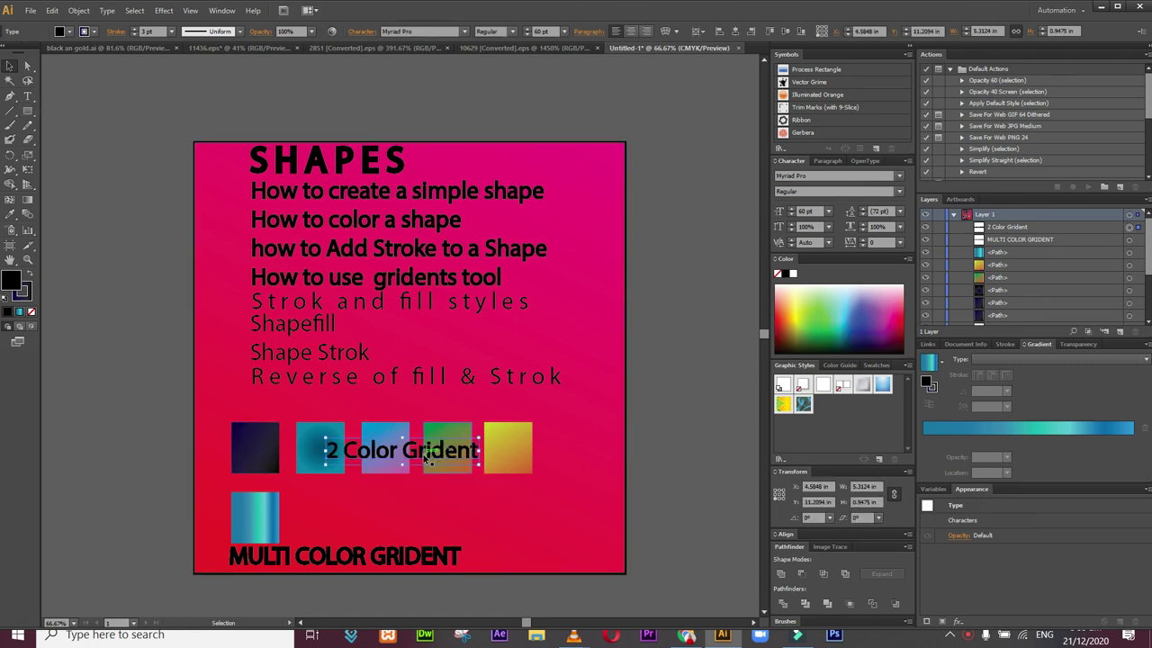
drag(422, 462, 345, 410)
drag(380, 571, 400, 438)
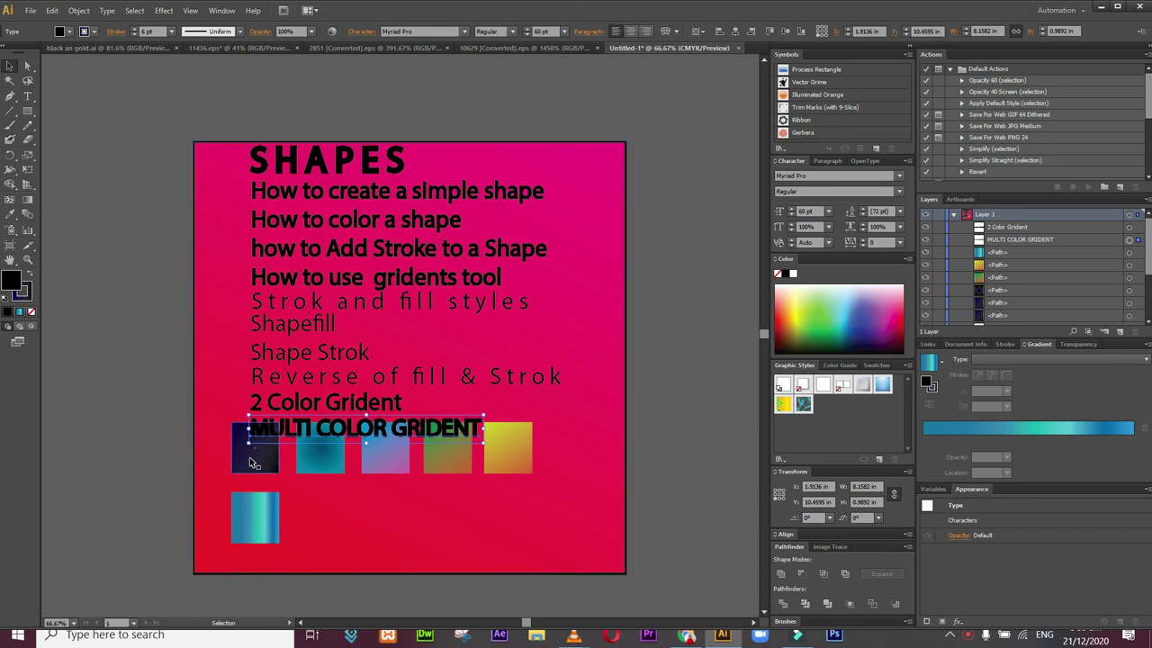
click(253, 461)
shift+click(312, 462)
shift+click(381, 462)
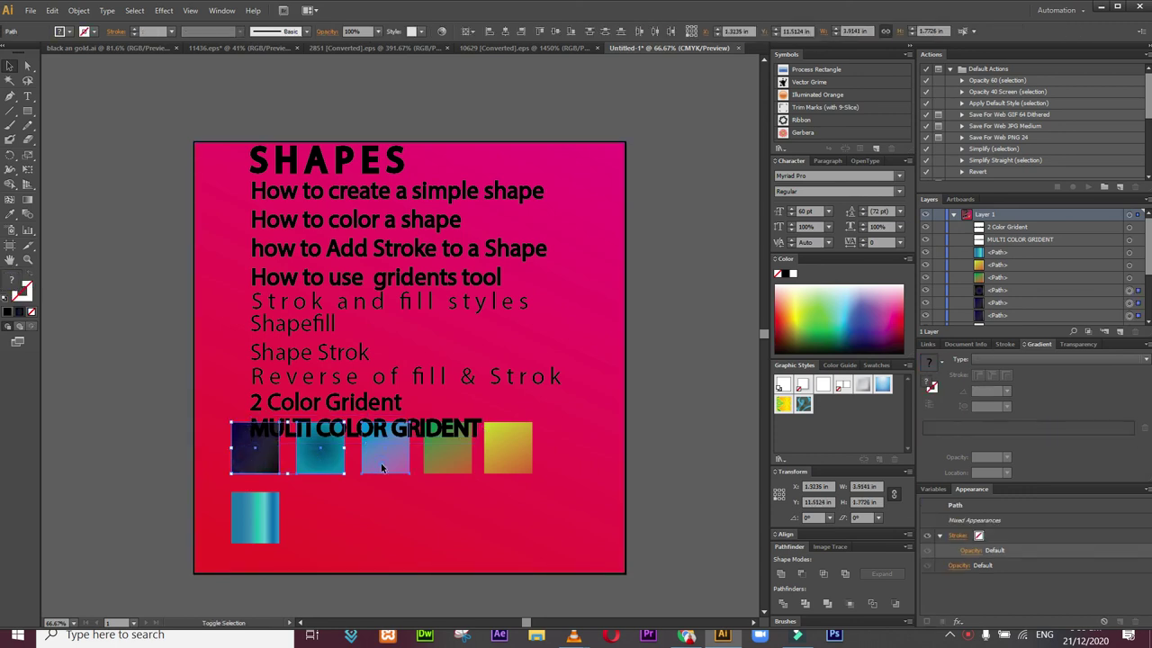
shift+click(444, 462)
shift+click(502, 462)
double_click(502, 461)
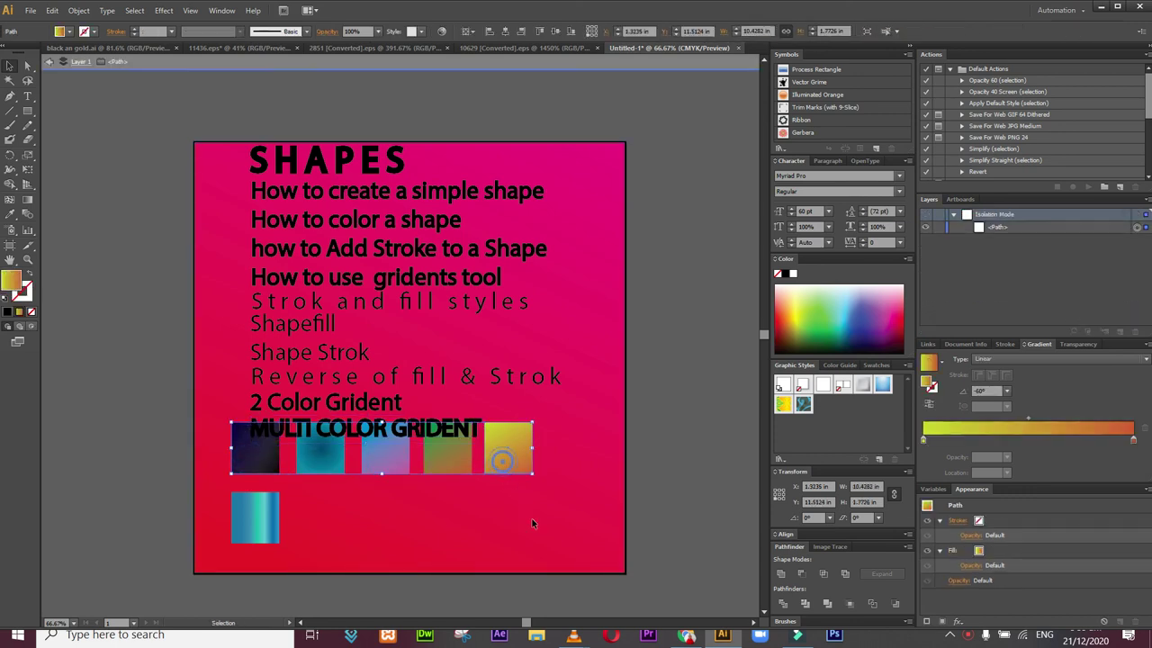
double_click(712, 472)
Step: Move the five upper gradient squares down together into one row beside the multicolor square
click(521, 462)
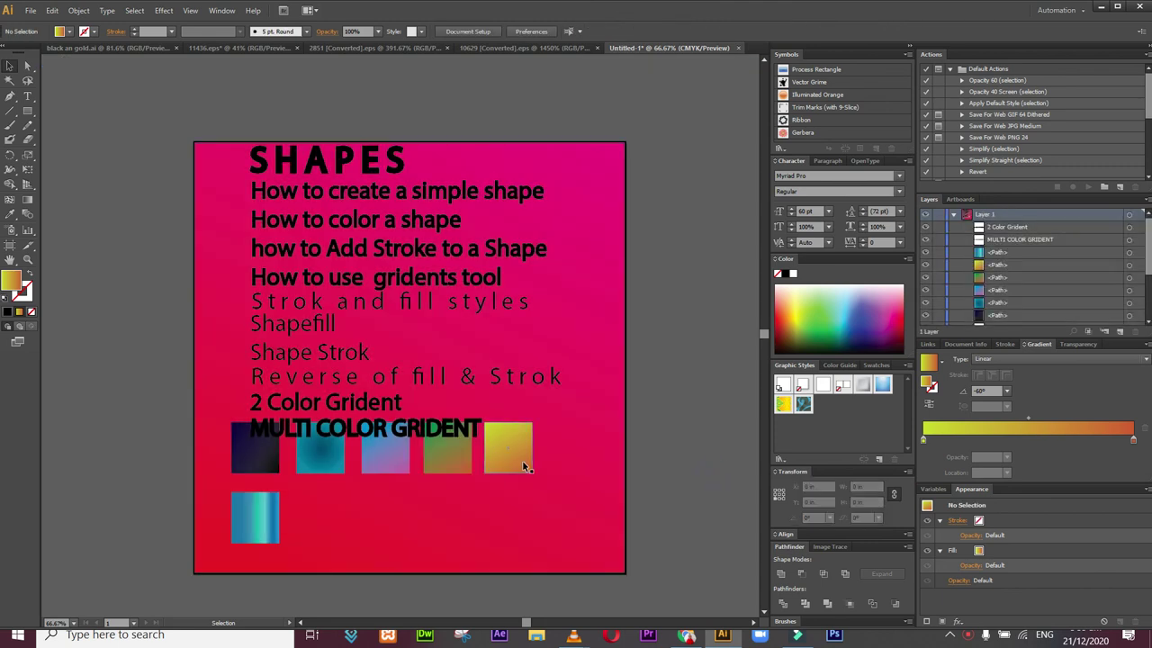
shift+click(433, 462)
shift+click(326, 460)
shift+click(253, 450)
drag(313, 459, 373, 528)
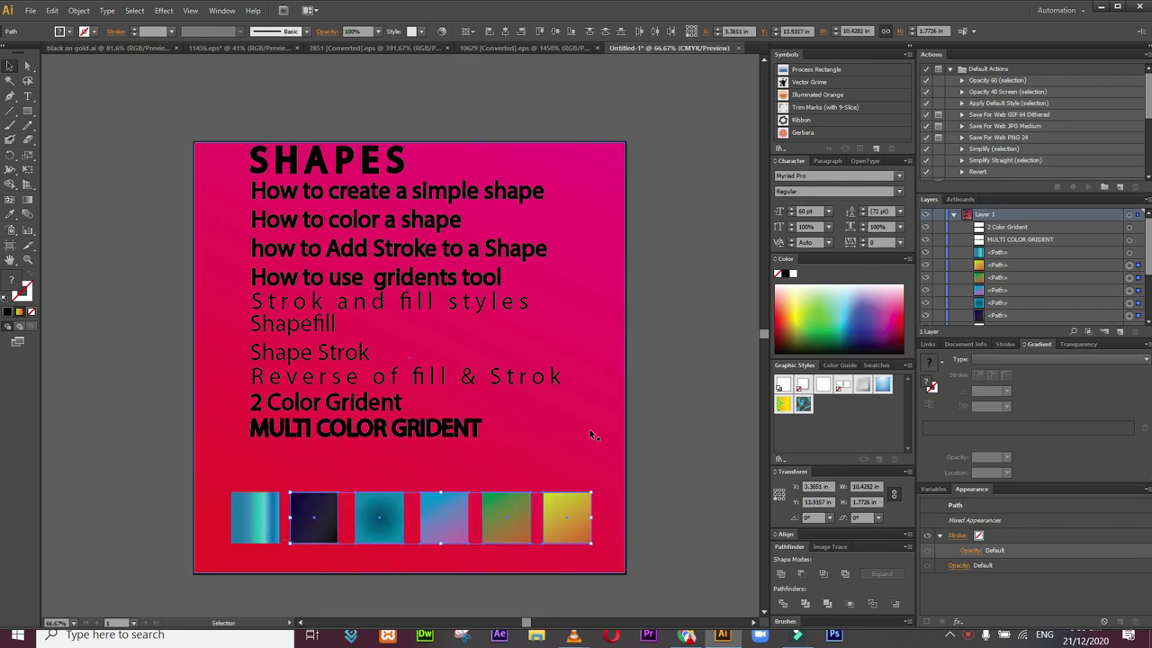
click(641, 449)
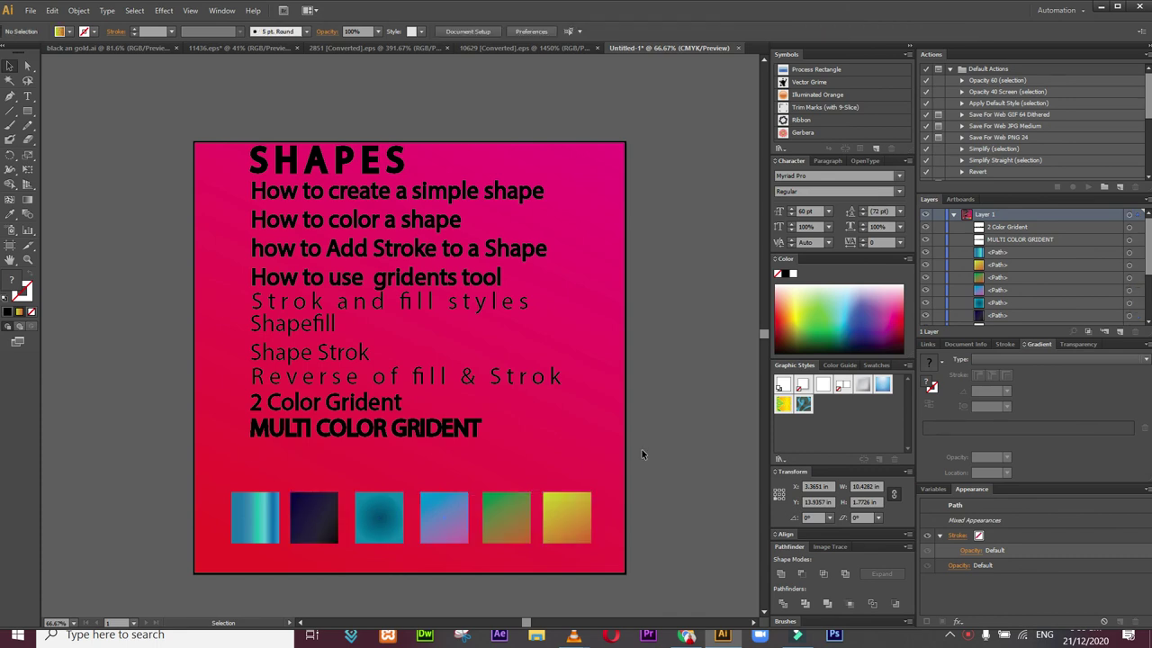
Step: Add the text line "redial grident & Linear Grident" below "MULTI COLOR GRIDENT" in the topic list
click(28, 97)
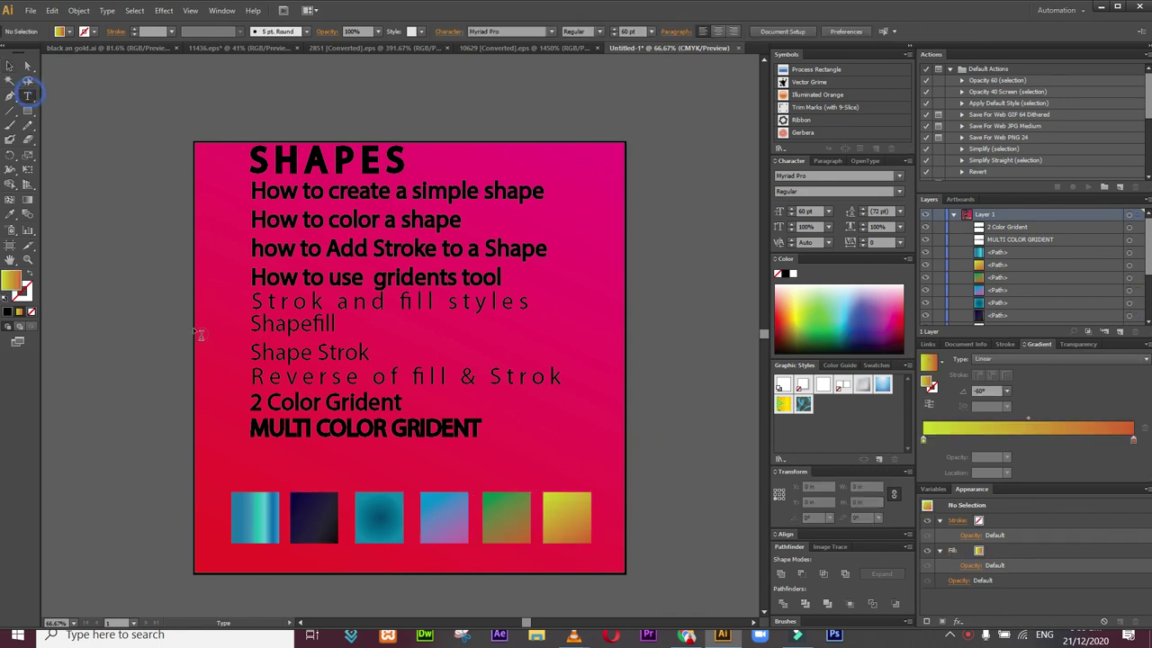
click(249, 461)
text(redial grident &)
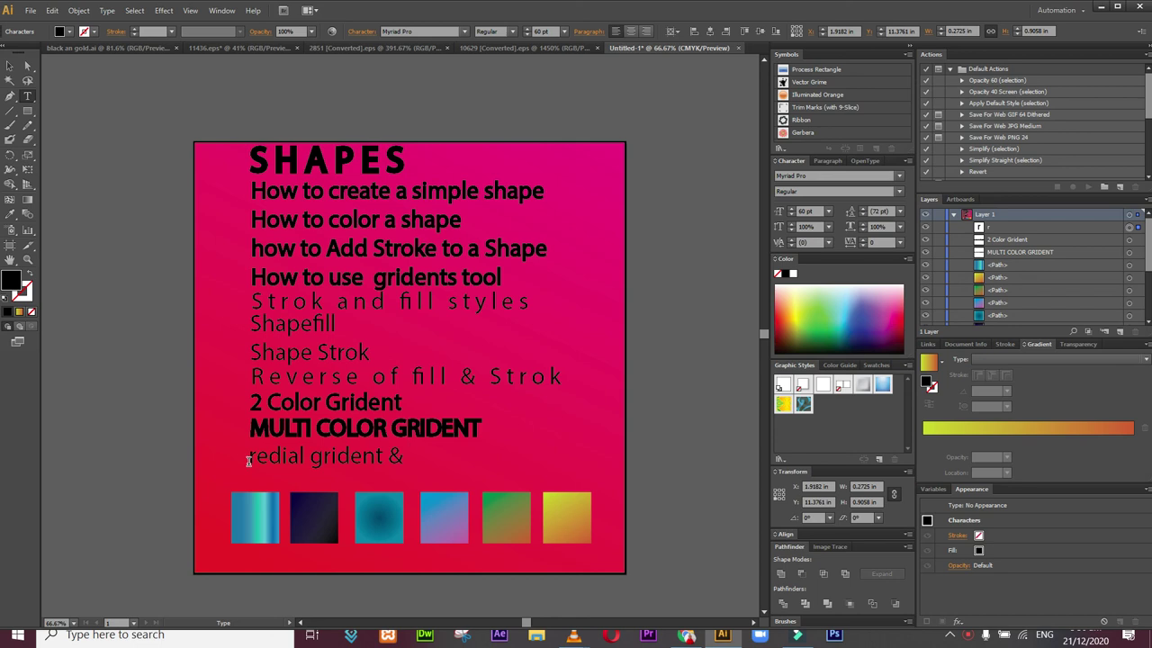
text( Linear Grident)
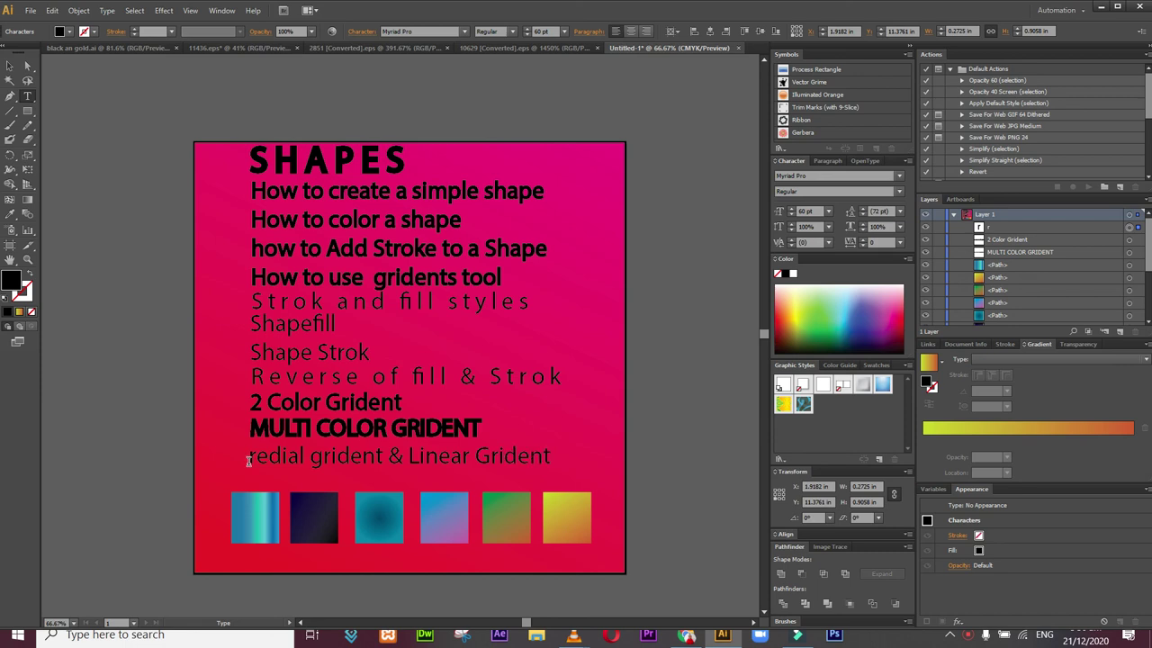
Step: Give the whole "redial grident & Linear Grident" line a 3 pt stroke and leave it deselected
key(ctrl+a)
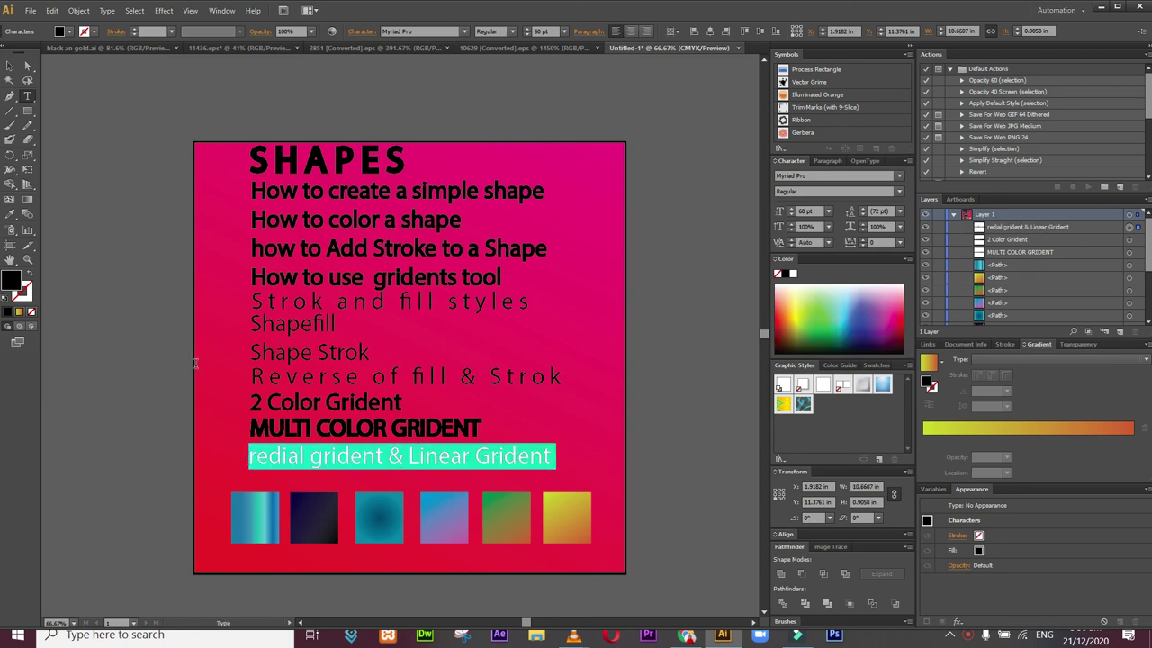
click(135, 29)
click(135, 29)
click(135, 28)
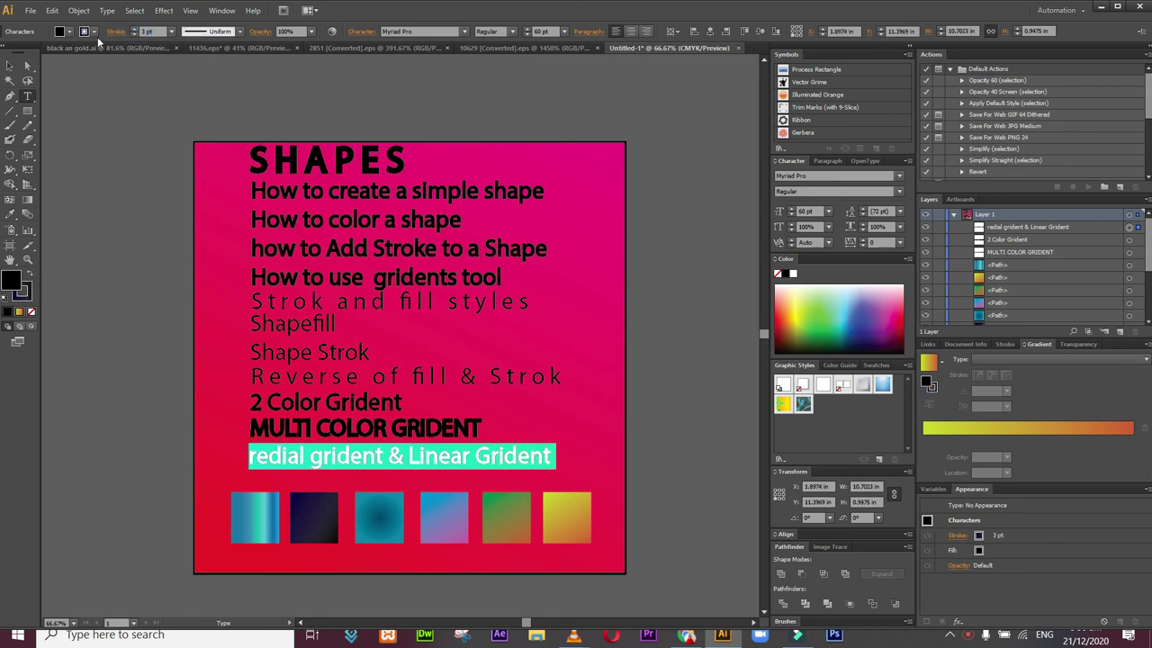
click(10, 66)
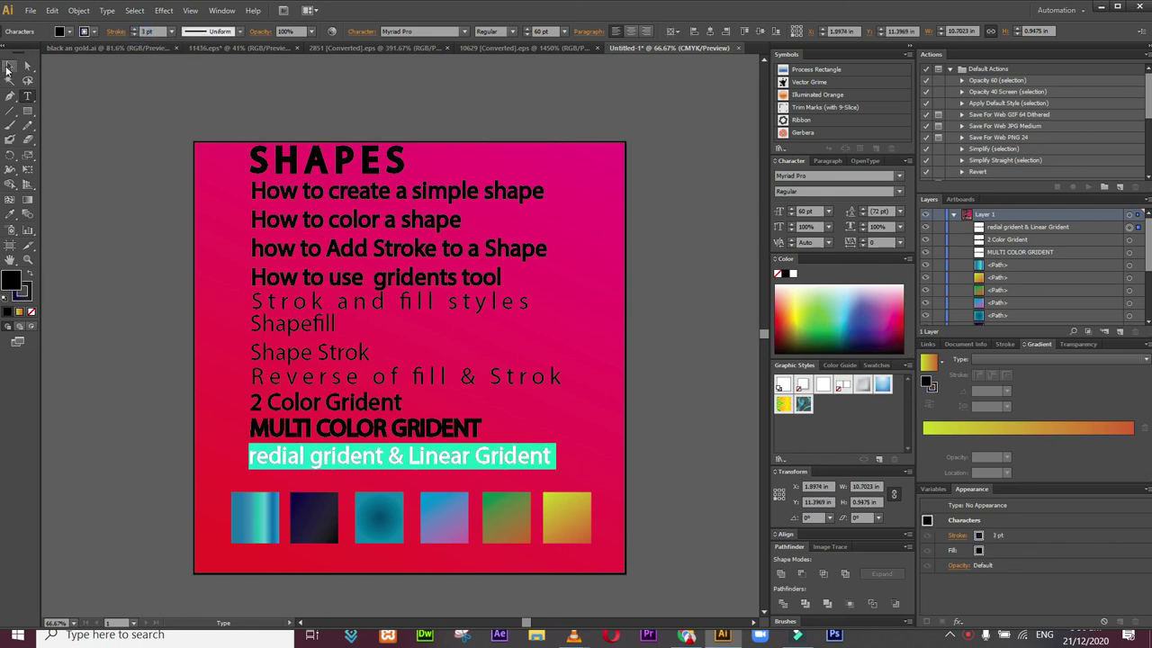
click(104, 158)
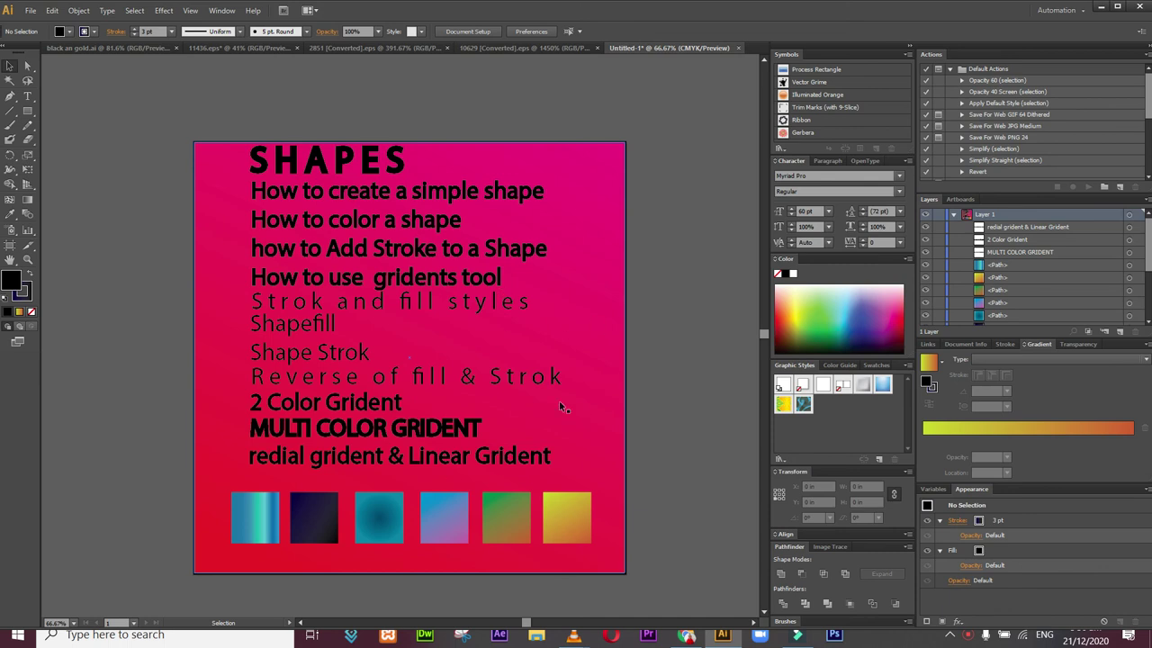
click(401, 462)
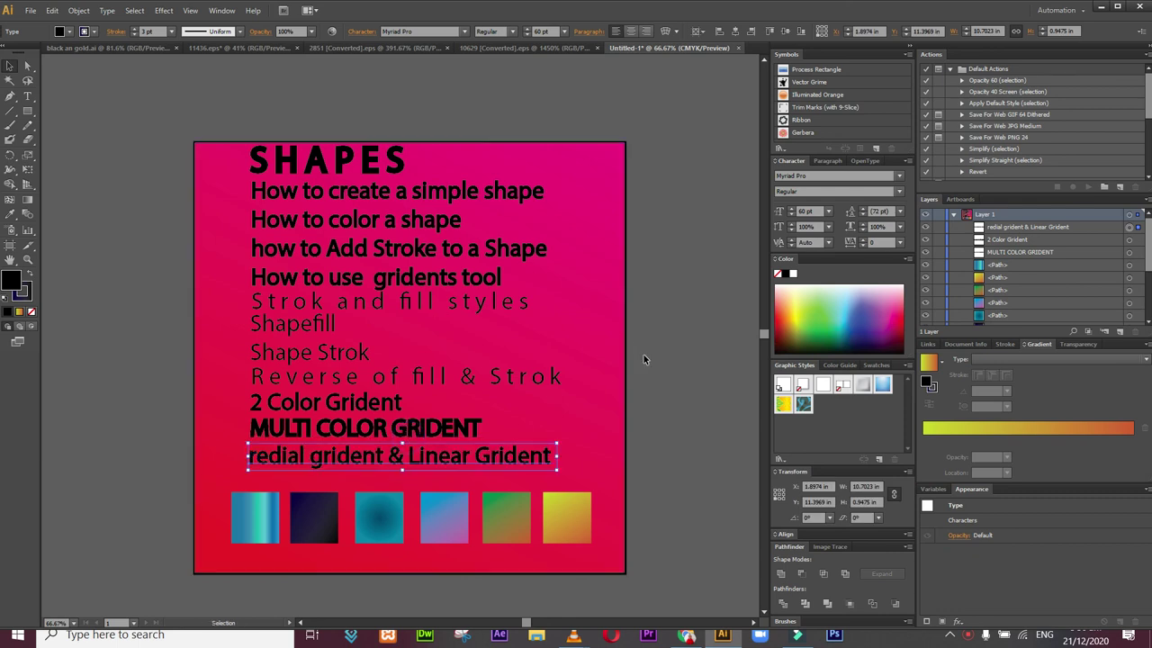
click(713, 388)
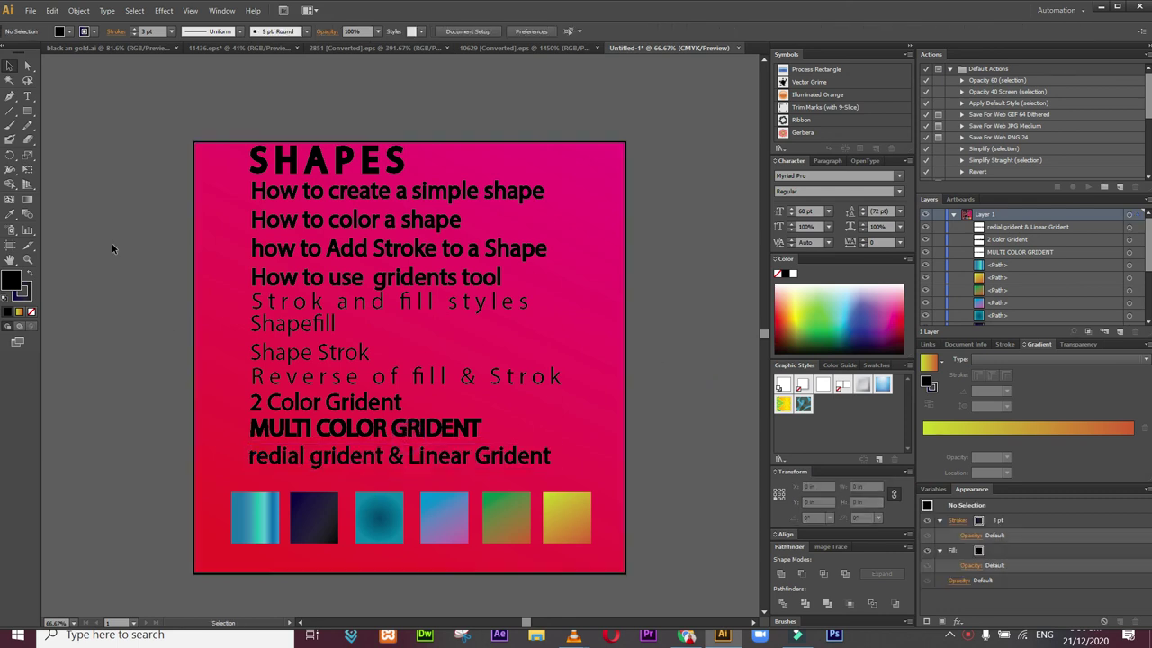